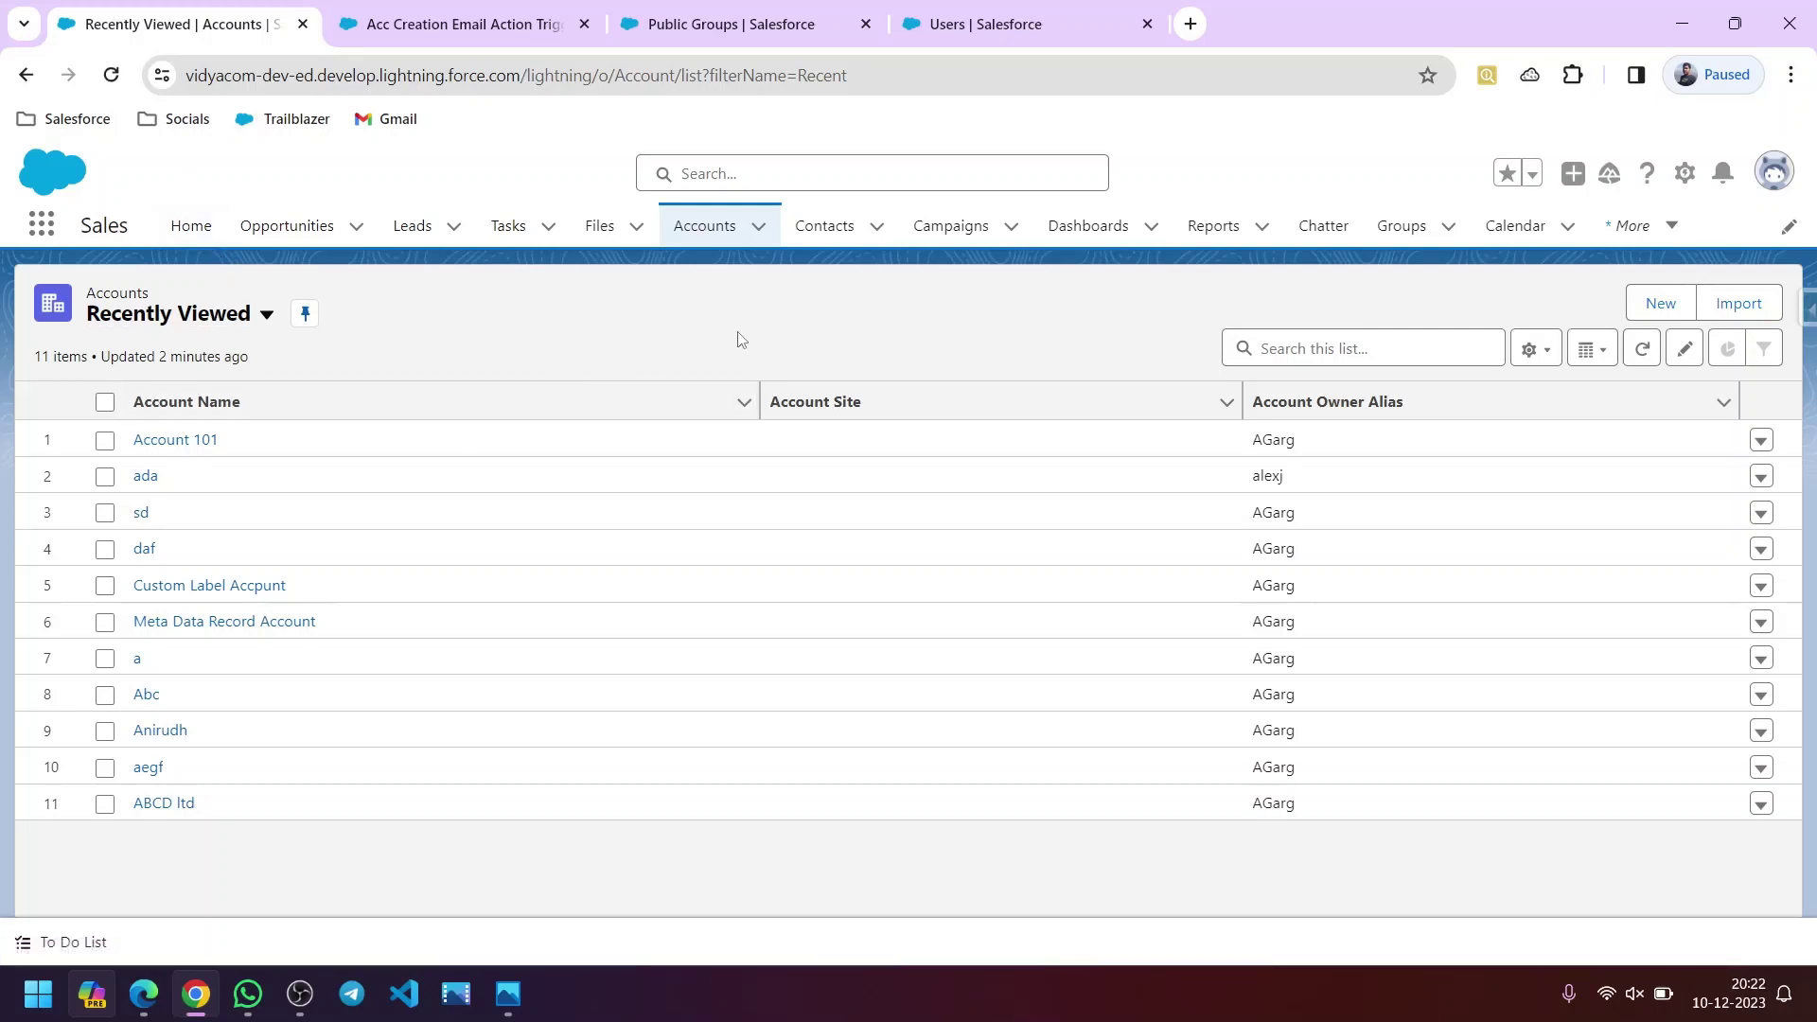
- Open and cancel the New Account form twice, then go to the All Users setup list
{"action": "left_click", "coordinate": [1660, 303]}
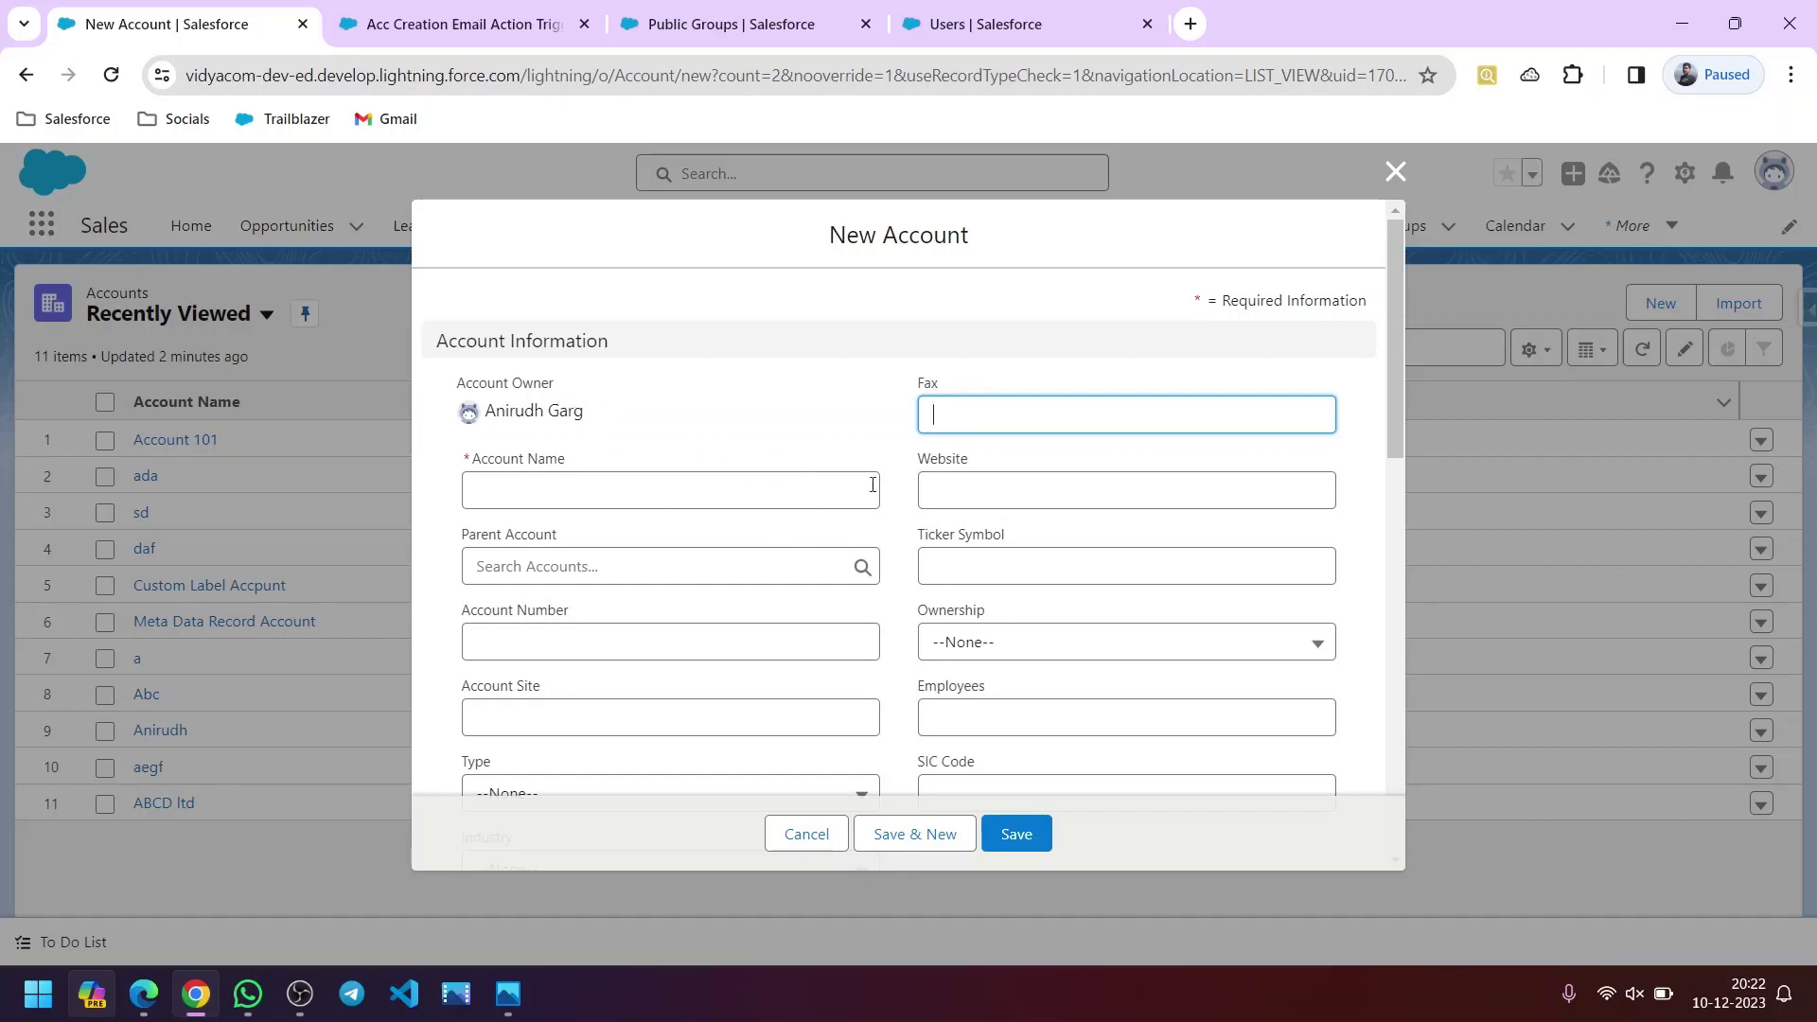
{"action": "left_click", "coordinate": [807, 833]}
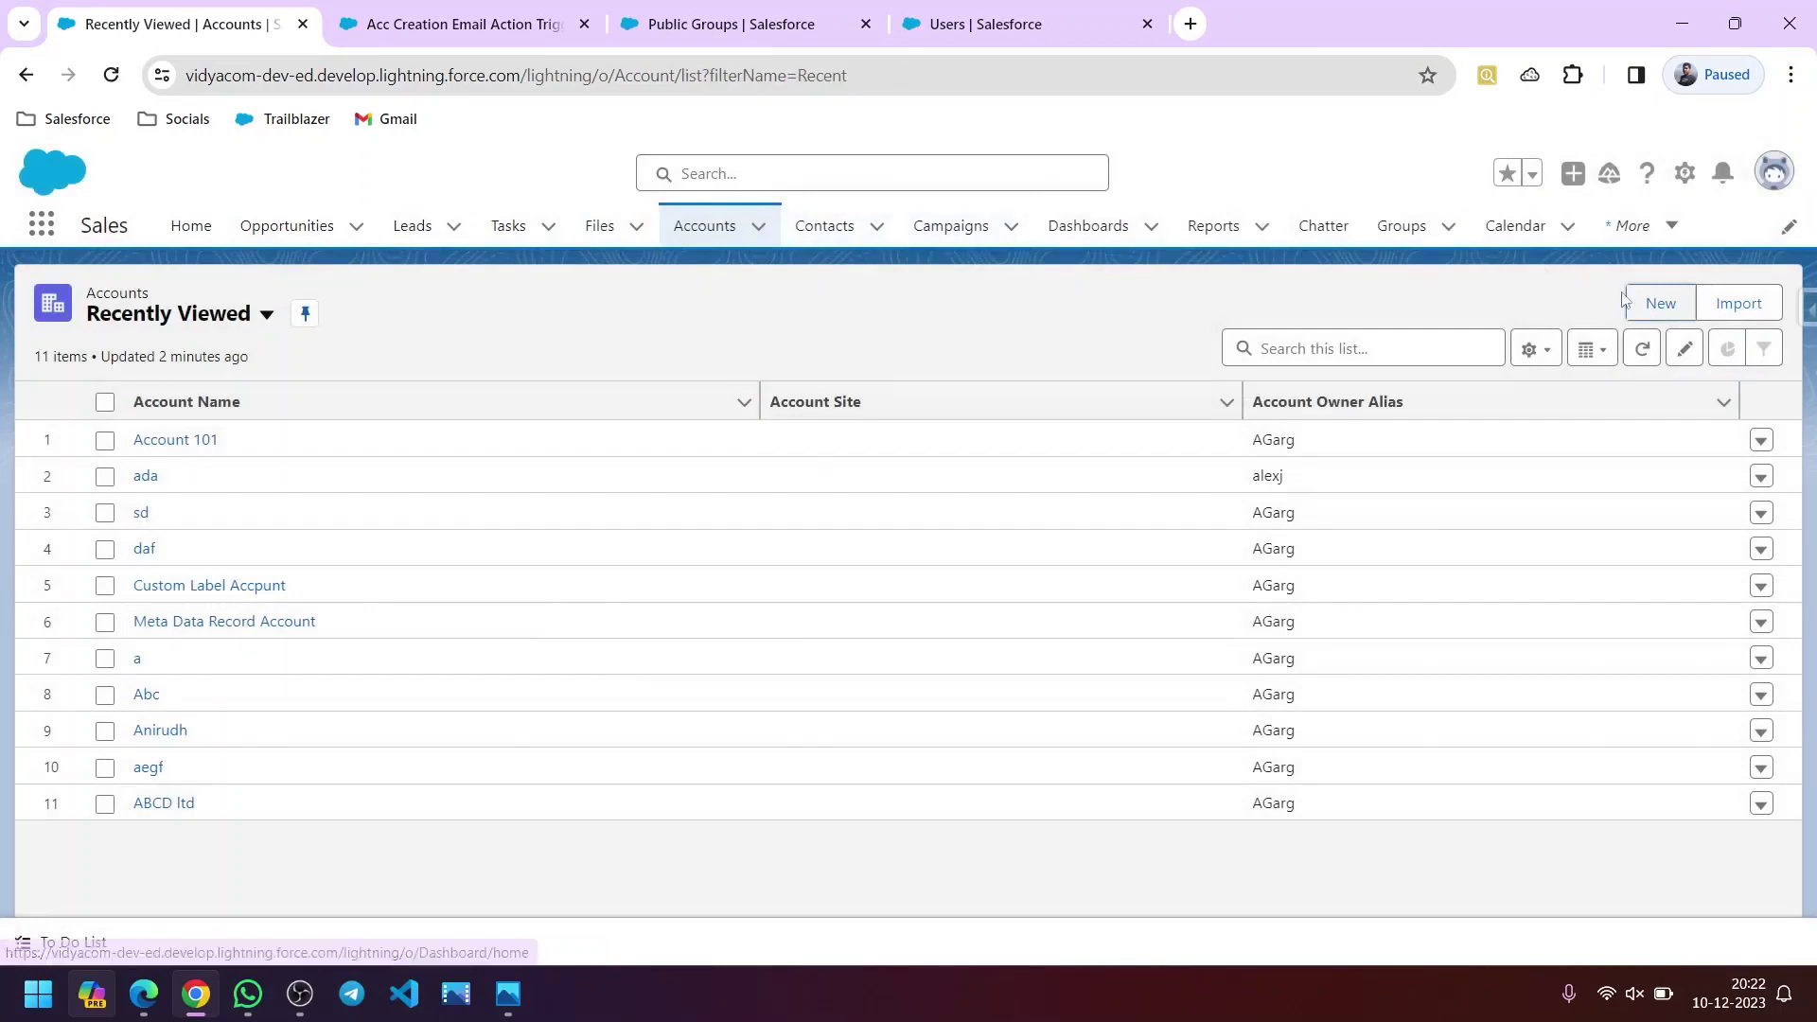
{"action": "left_click", "coordinate": [1661, 302]}
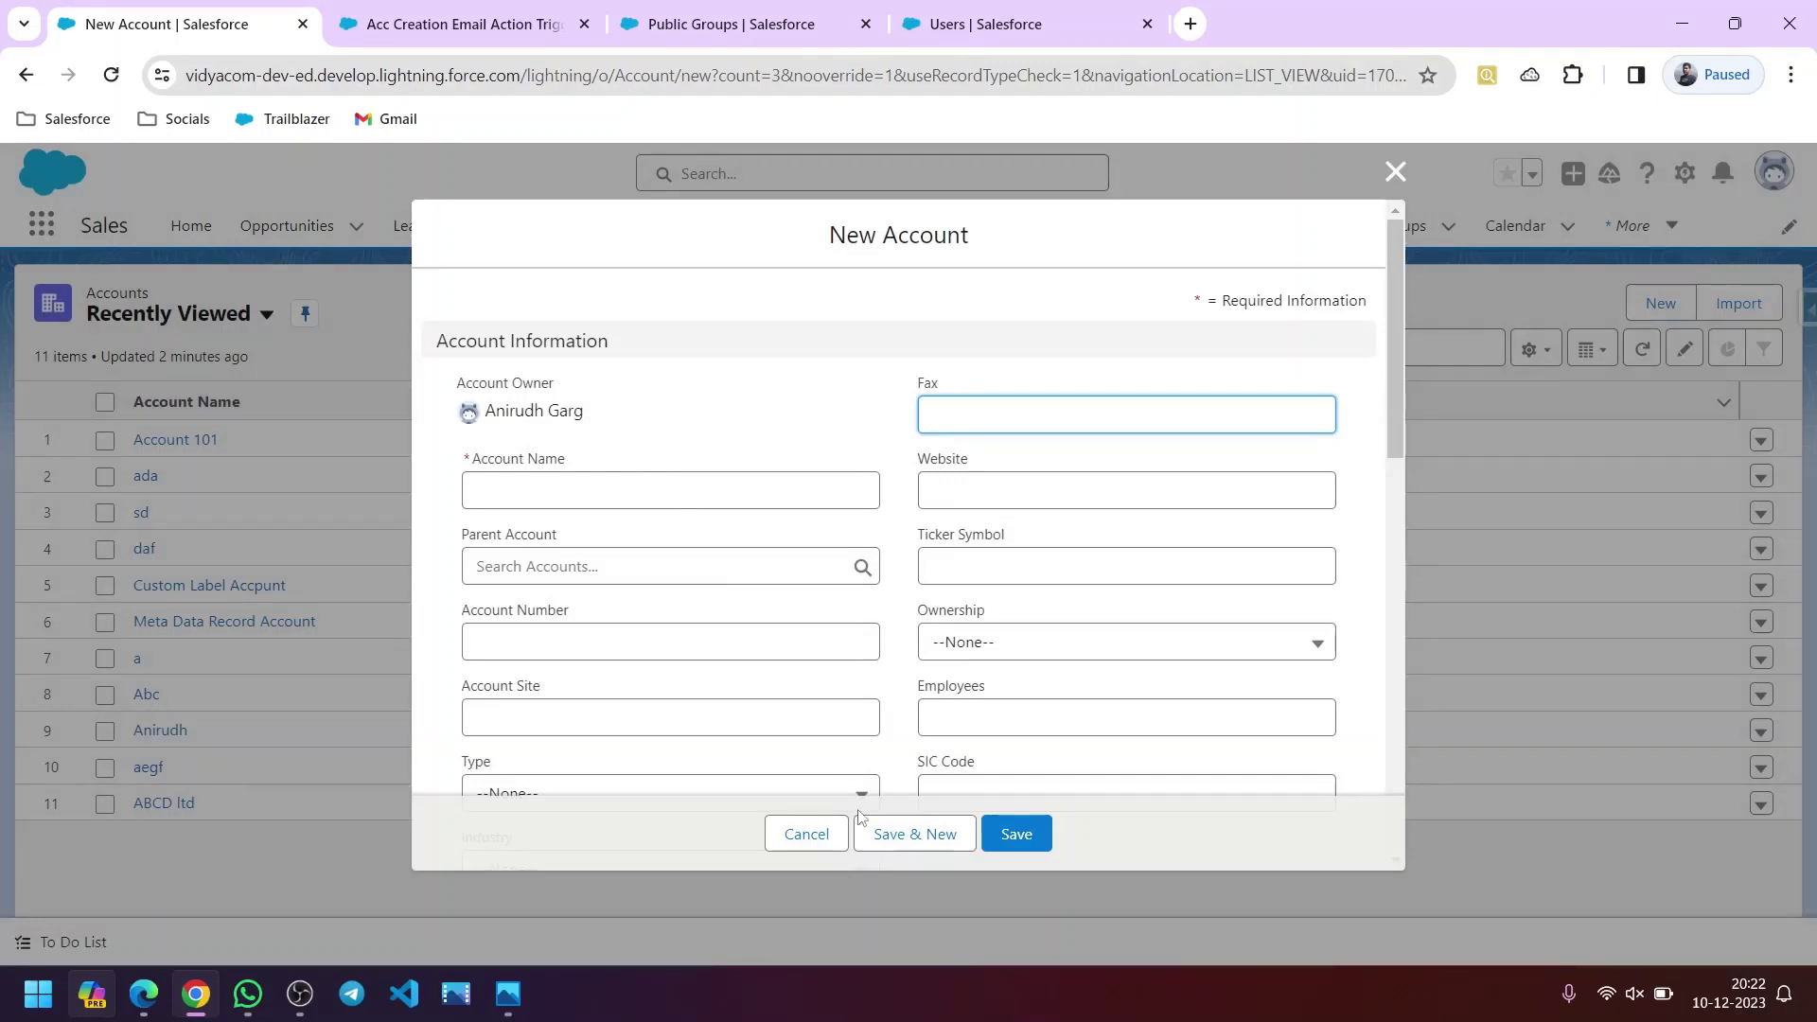
{"action": "left_click", "coordinate": [805, 835]}
{"action": "left_click", "coordinate": [979, 23]}
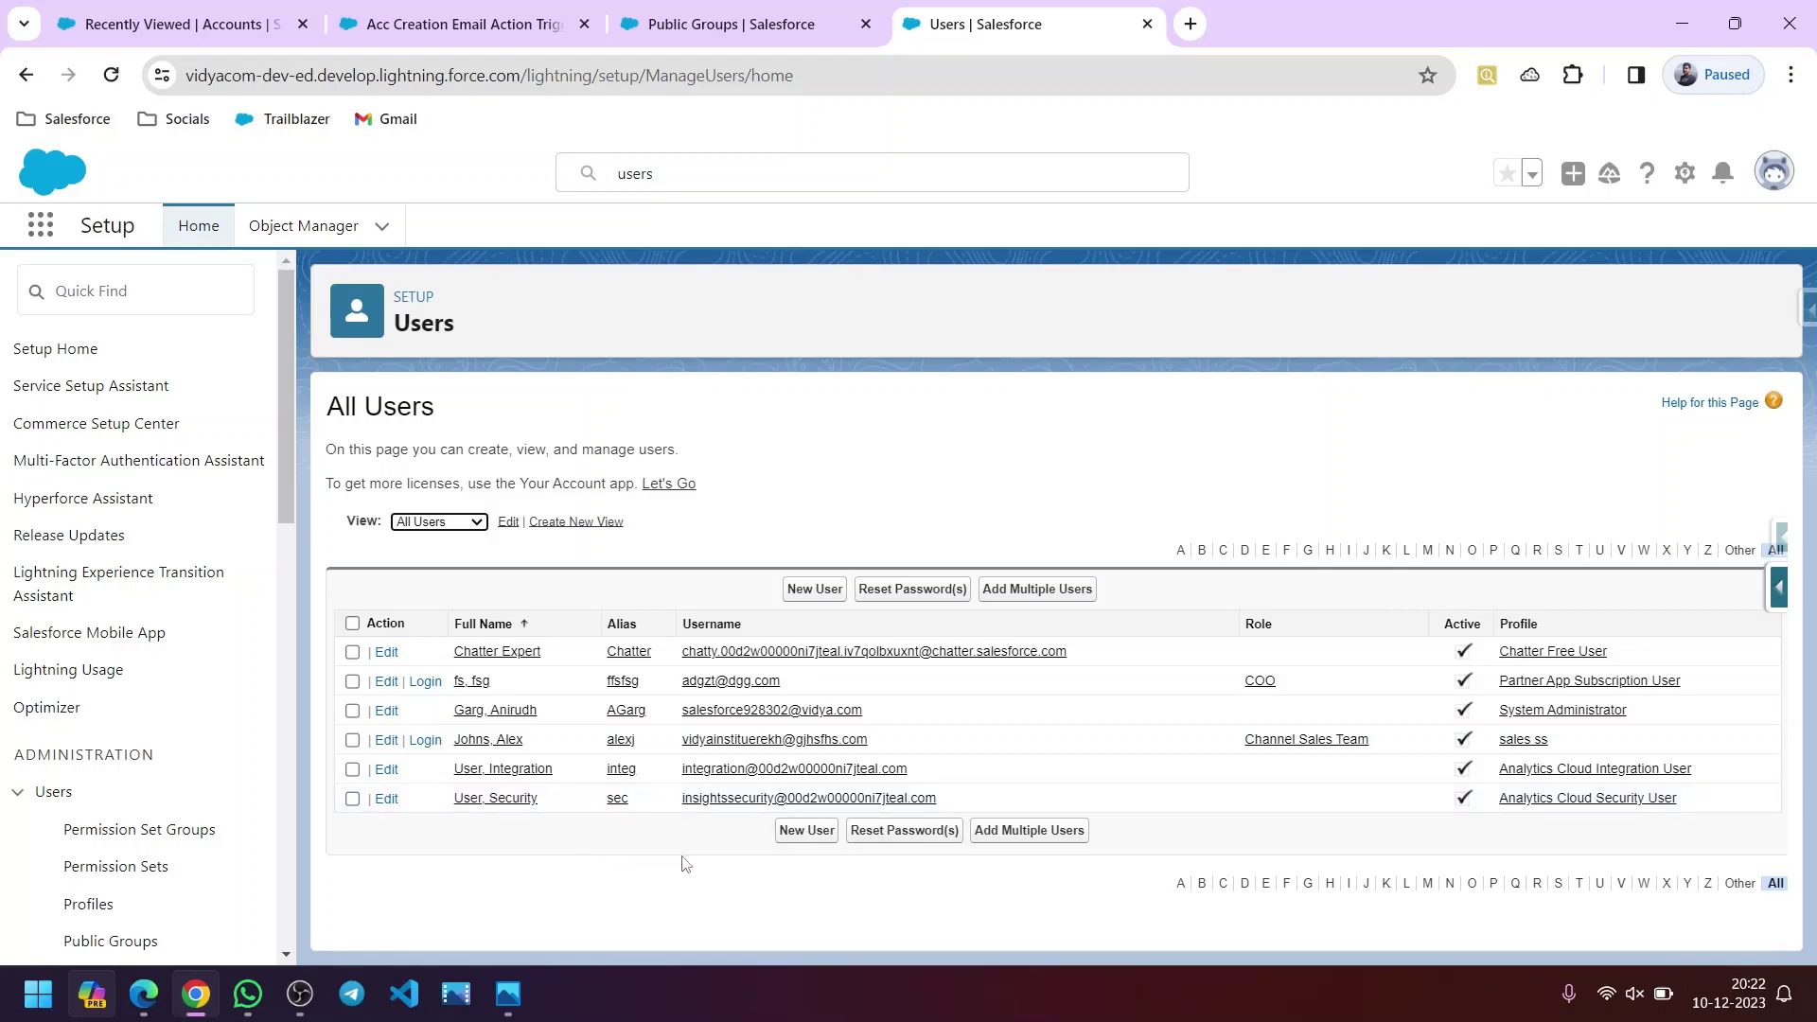
- Switch to the Acc Creation Email Action Trigger flow in Flow Builder
{"action": "left_click", "coordinate": [438, 26]}
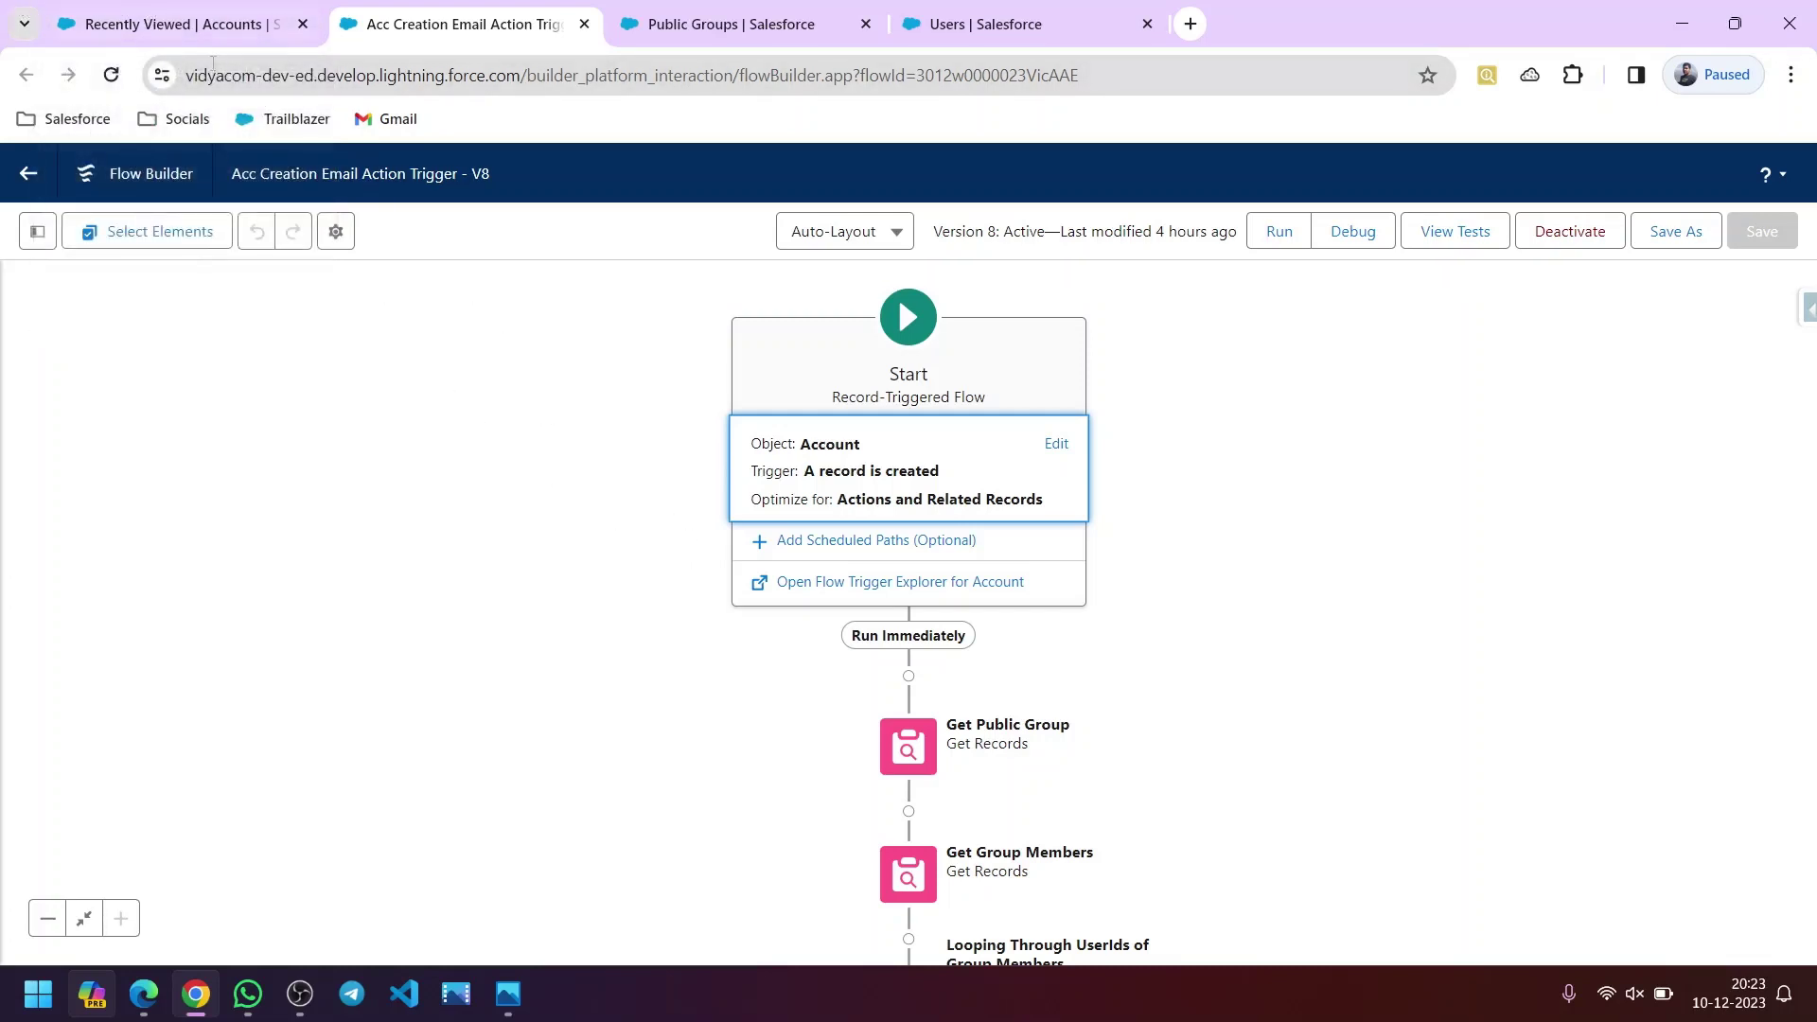
- Open the Start element's entry conditions and start a New Account form in another tab
{"action": "left_click", "coordinate": [1055, 445]}
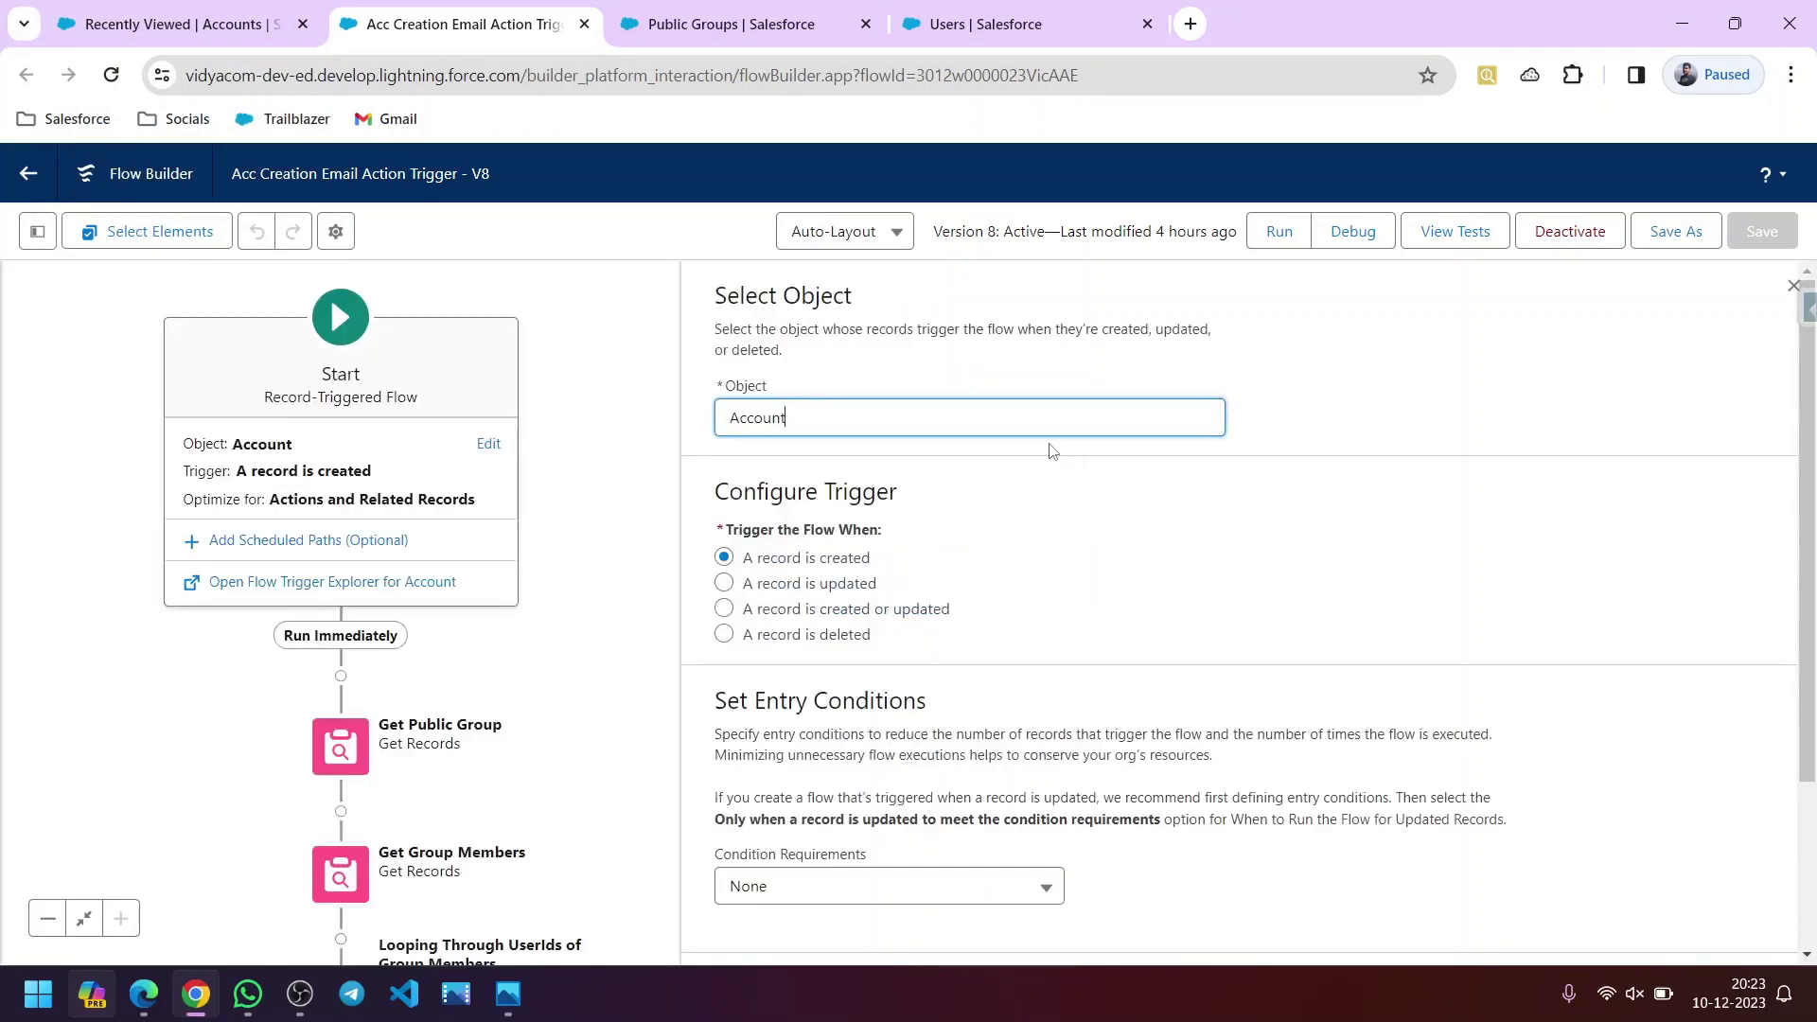
{"action": "scroll", "coordinate": [1052, 451], "scroll_direction": "down", "scroll_amount": 3}
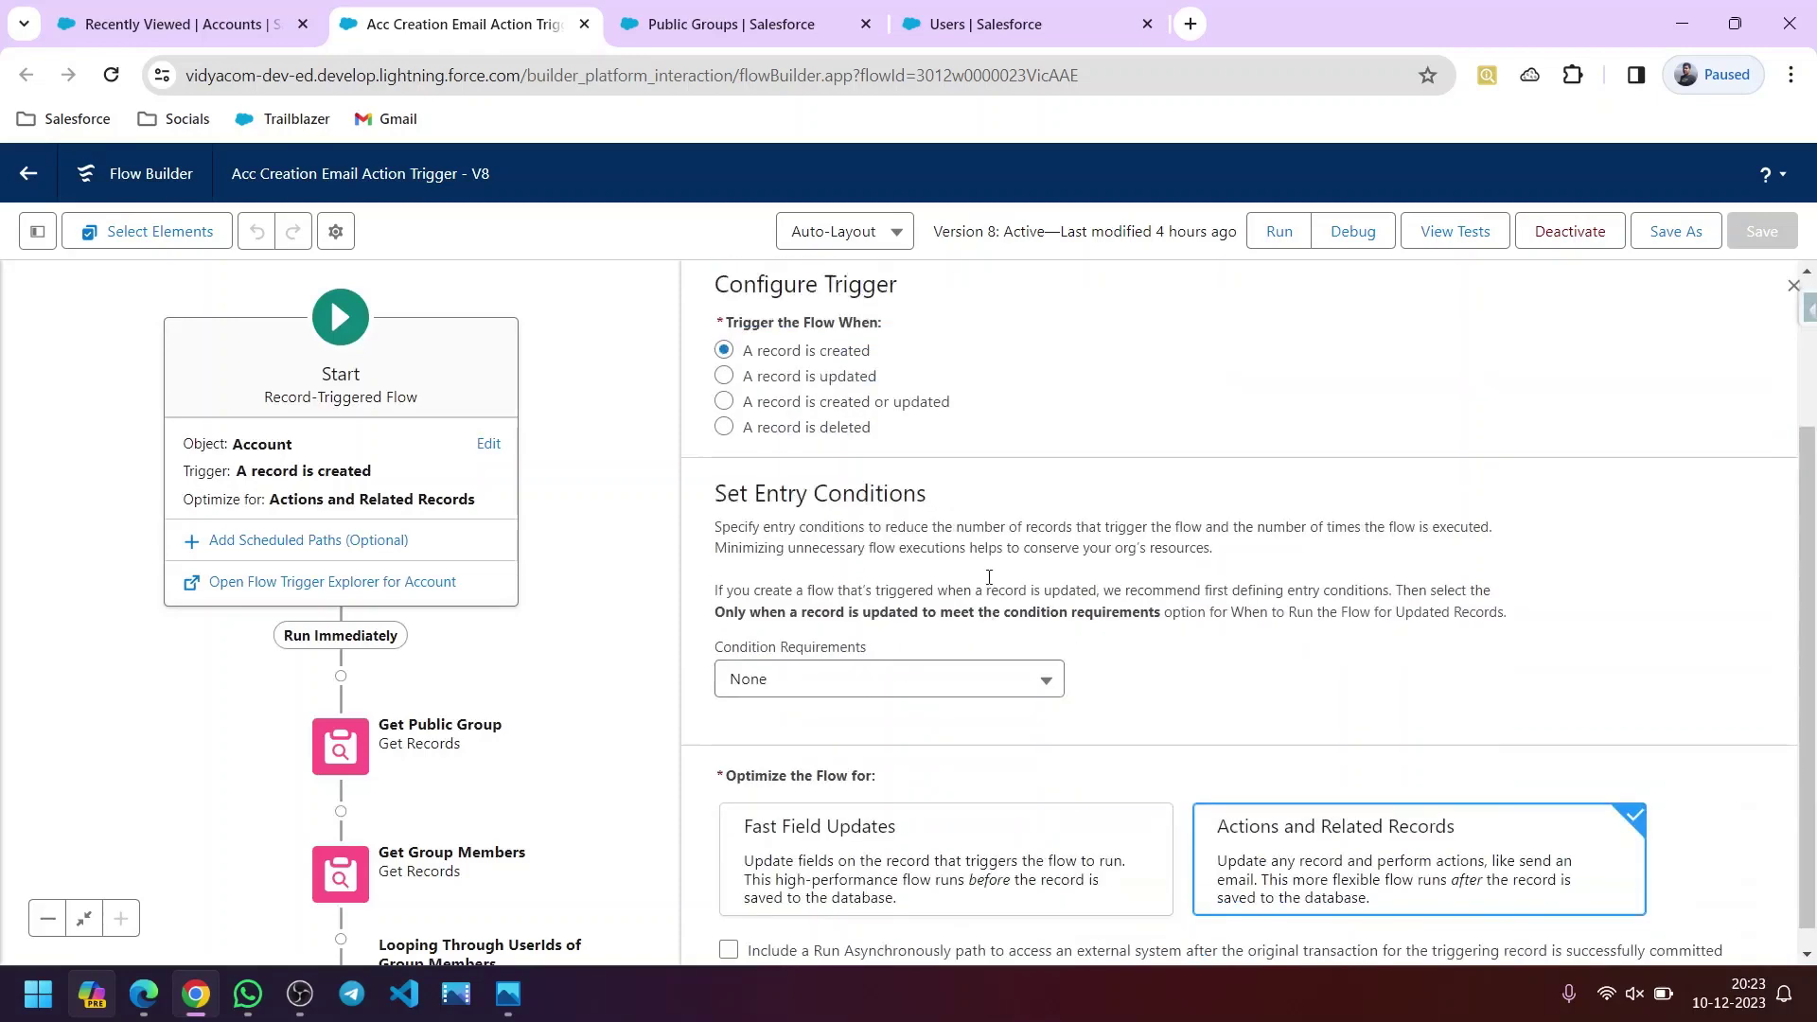
{"action": "left_click", "coordinate": [157, 28]}
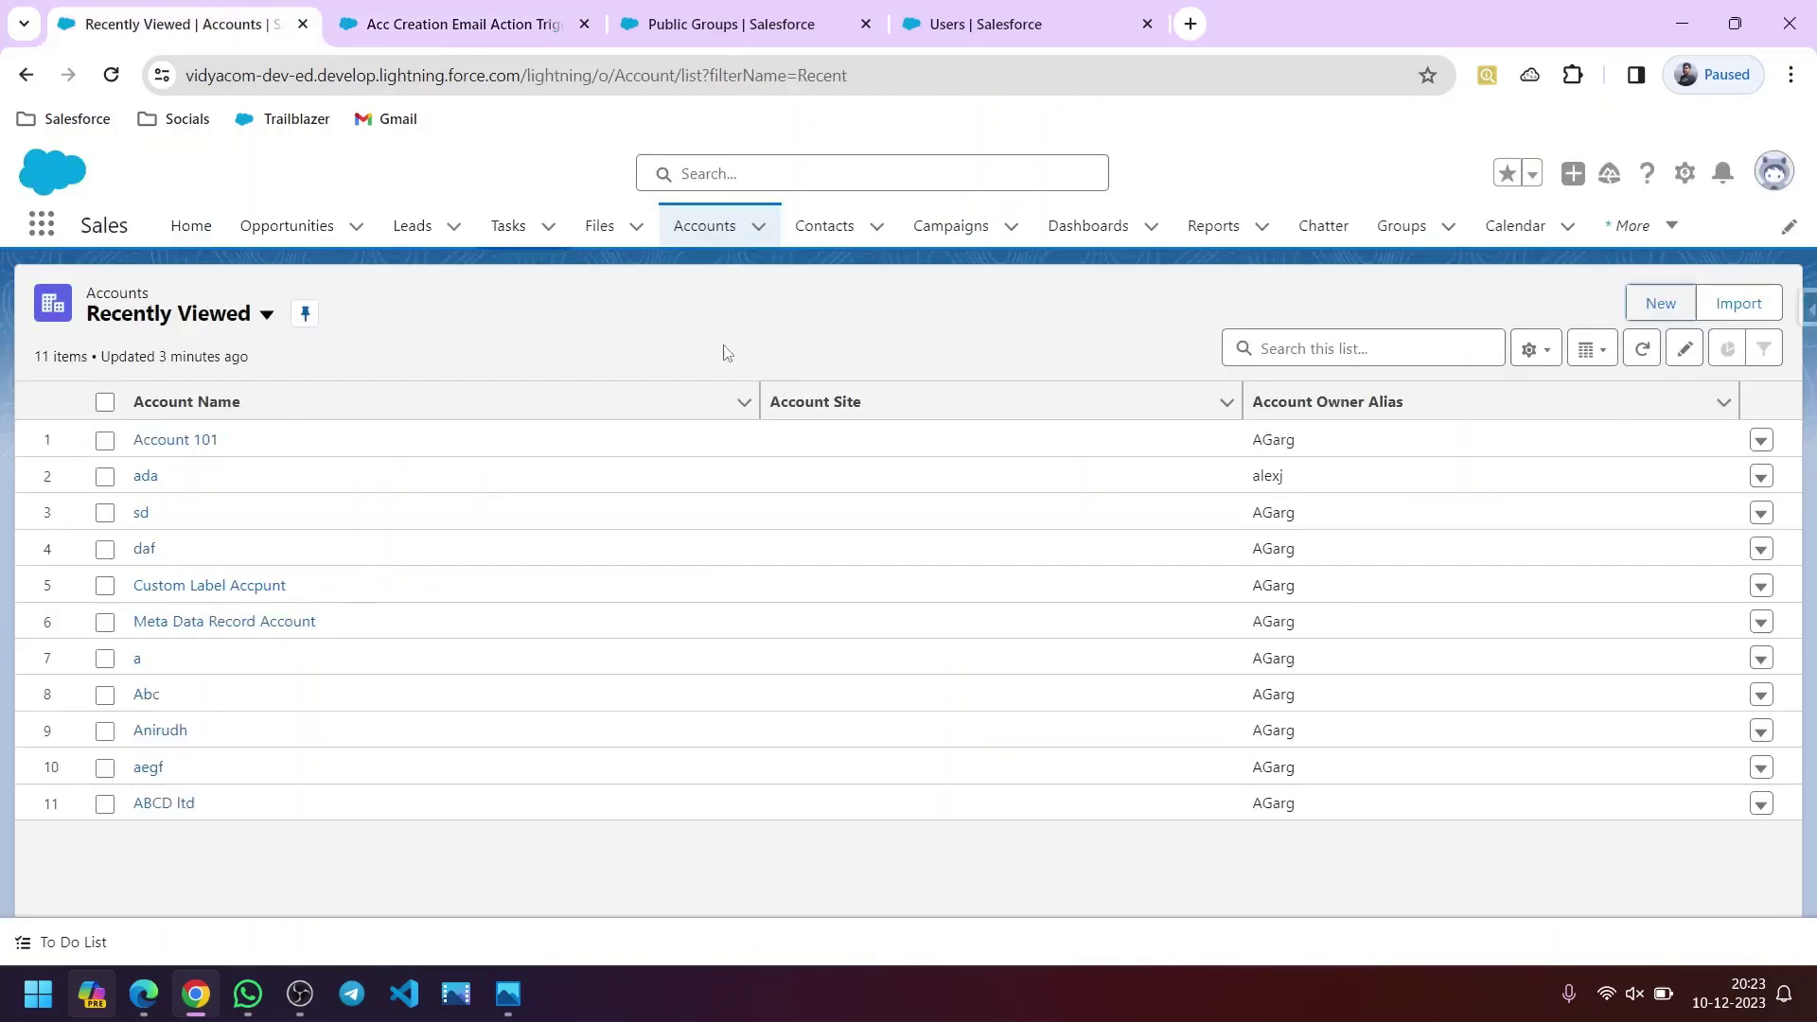
{"action": "left_click", "coordinate": [1661, 303]}
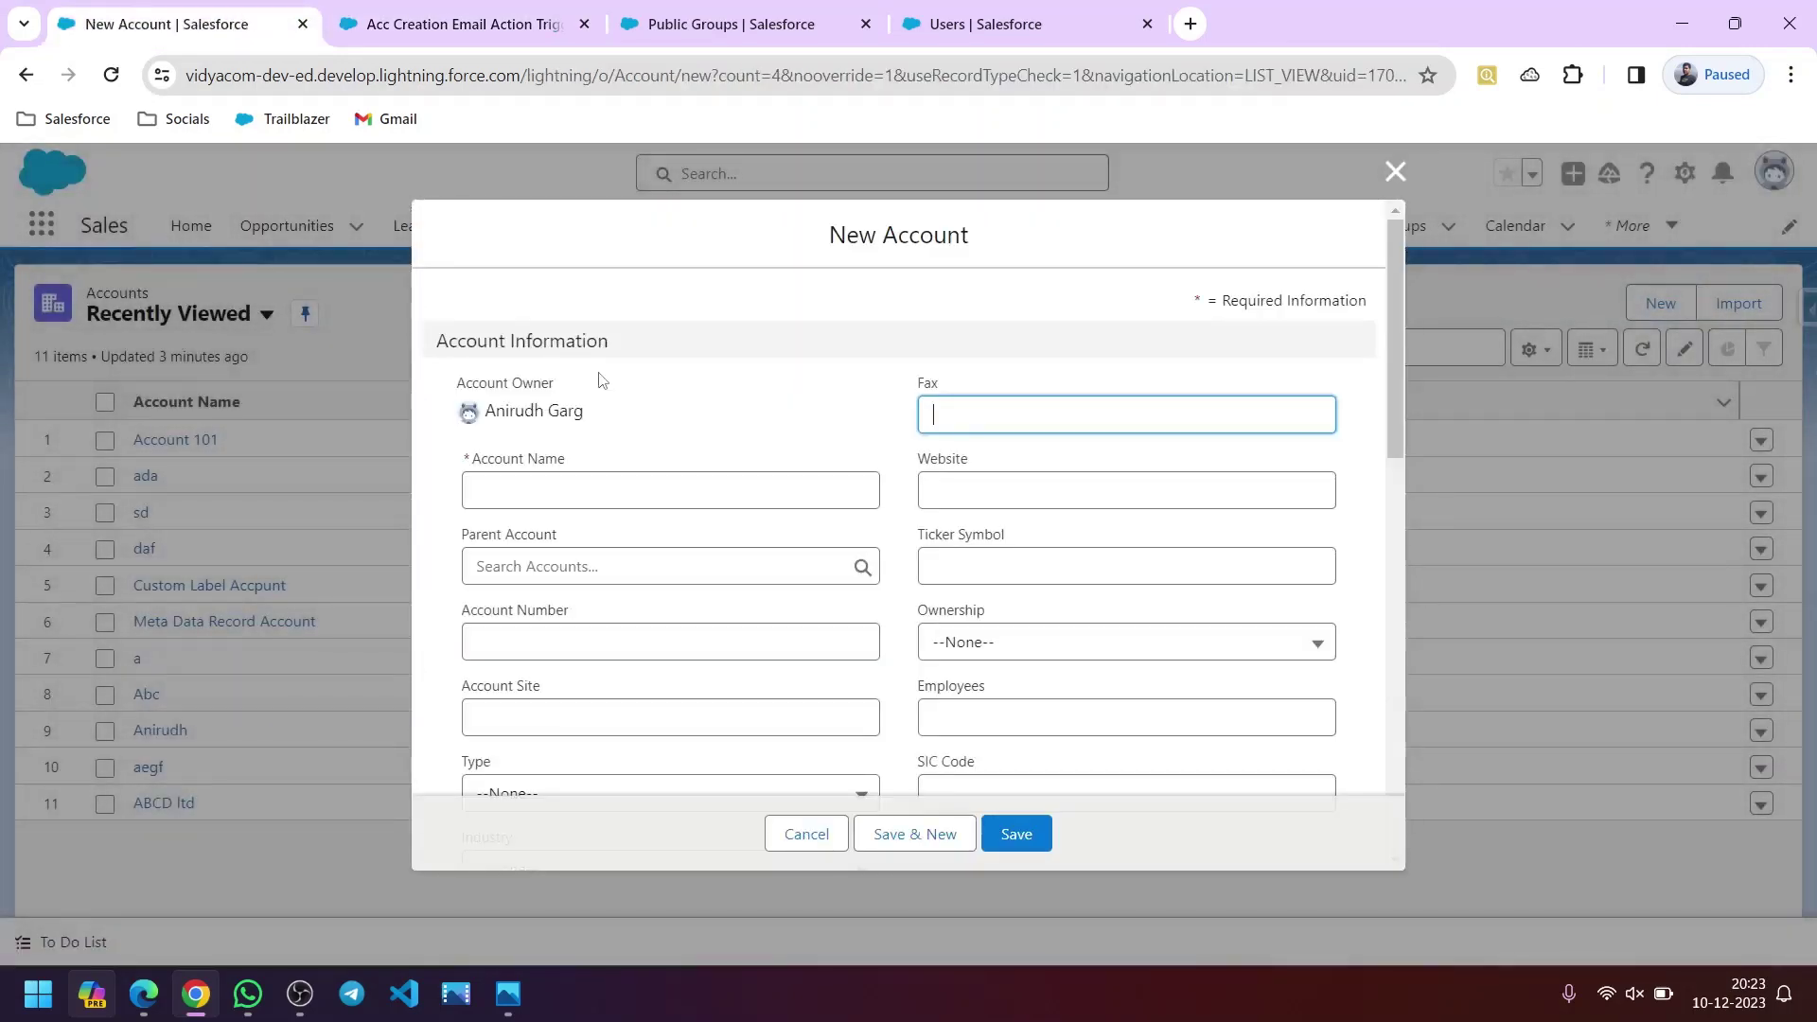
{"action": "key", "text": "ctrl+Tab"}
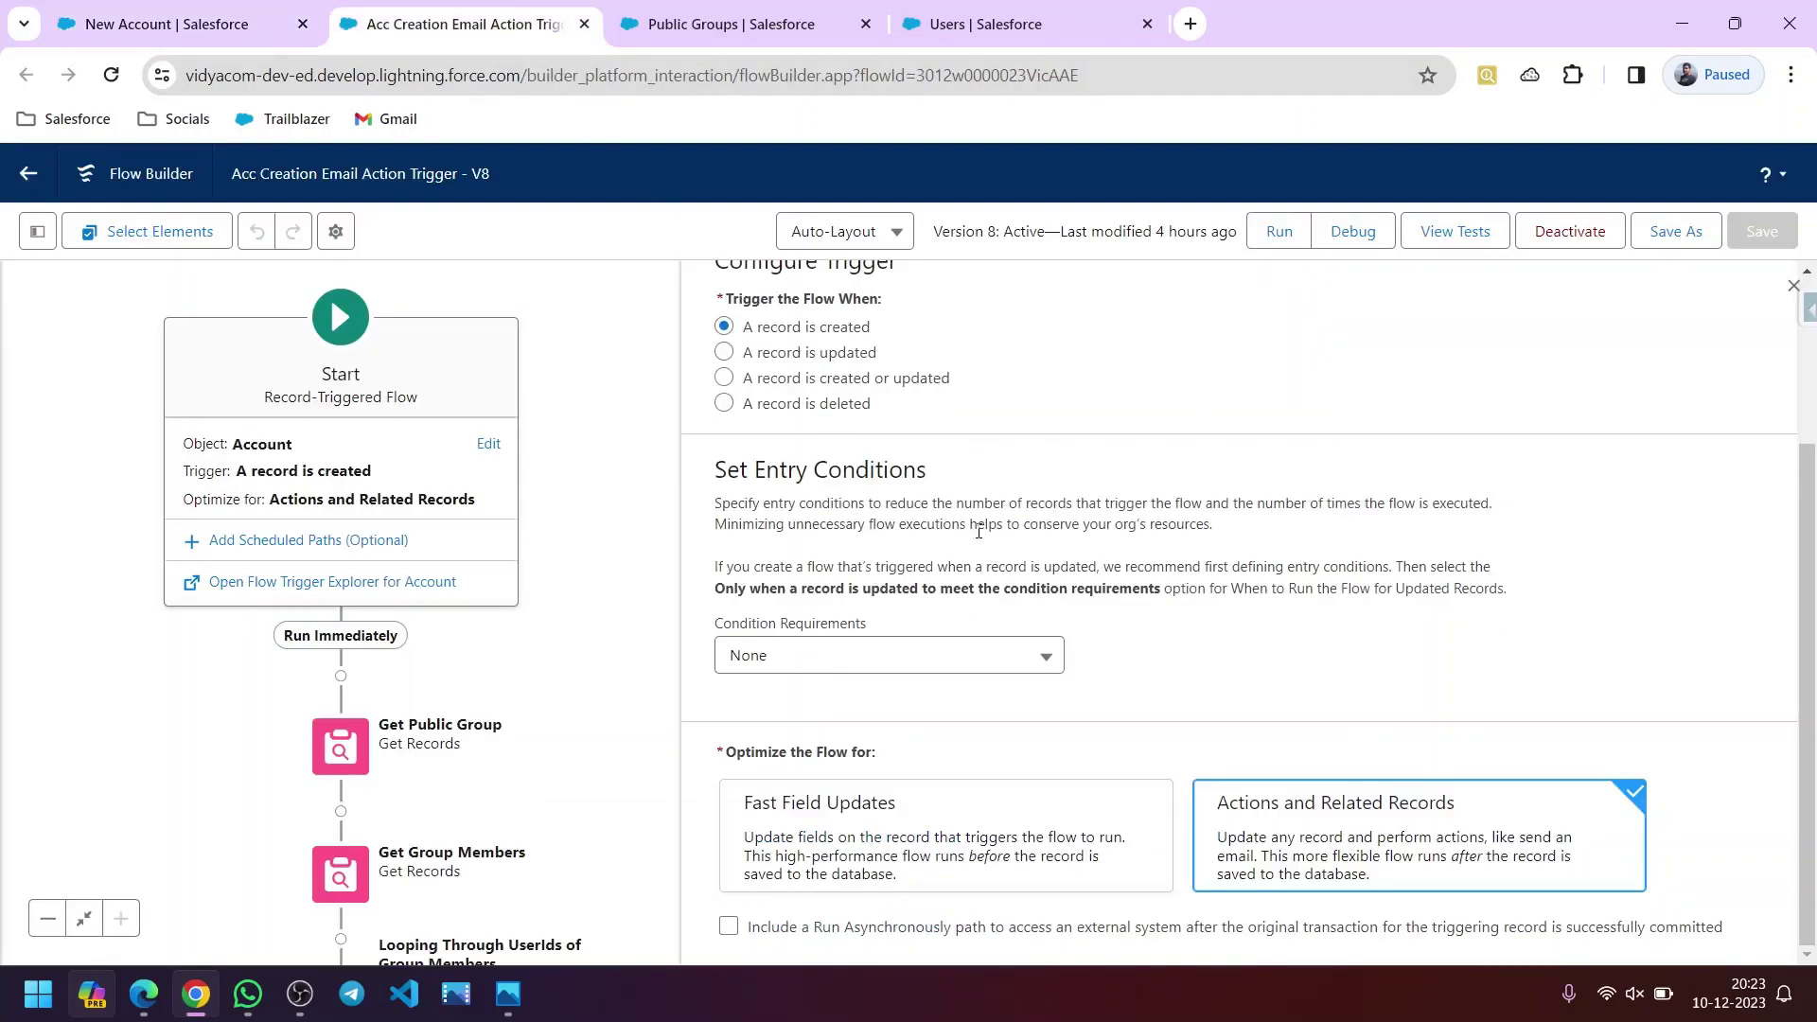
- Require All Conditions Are Met (AND) and set the first condition to OwnerId Equals
{"action": "left_click", "coordinate": [835, 662]}
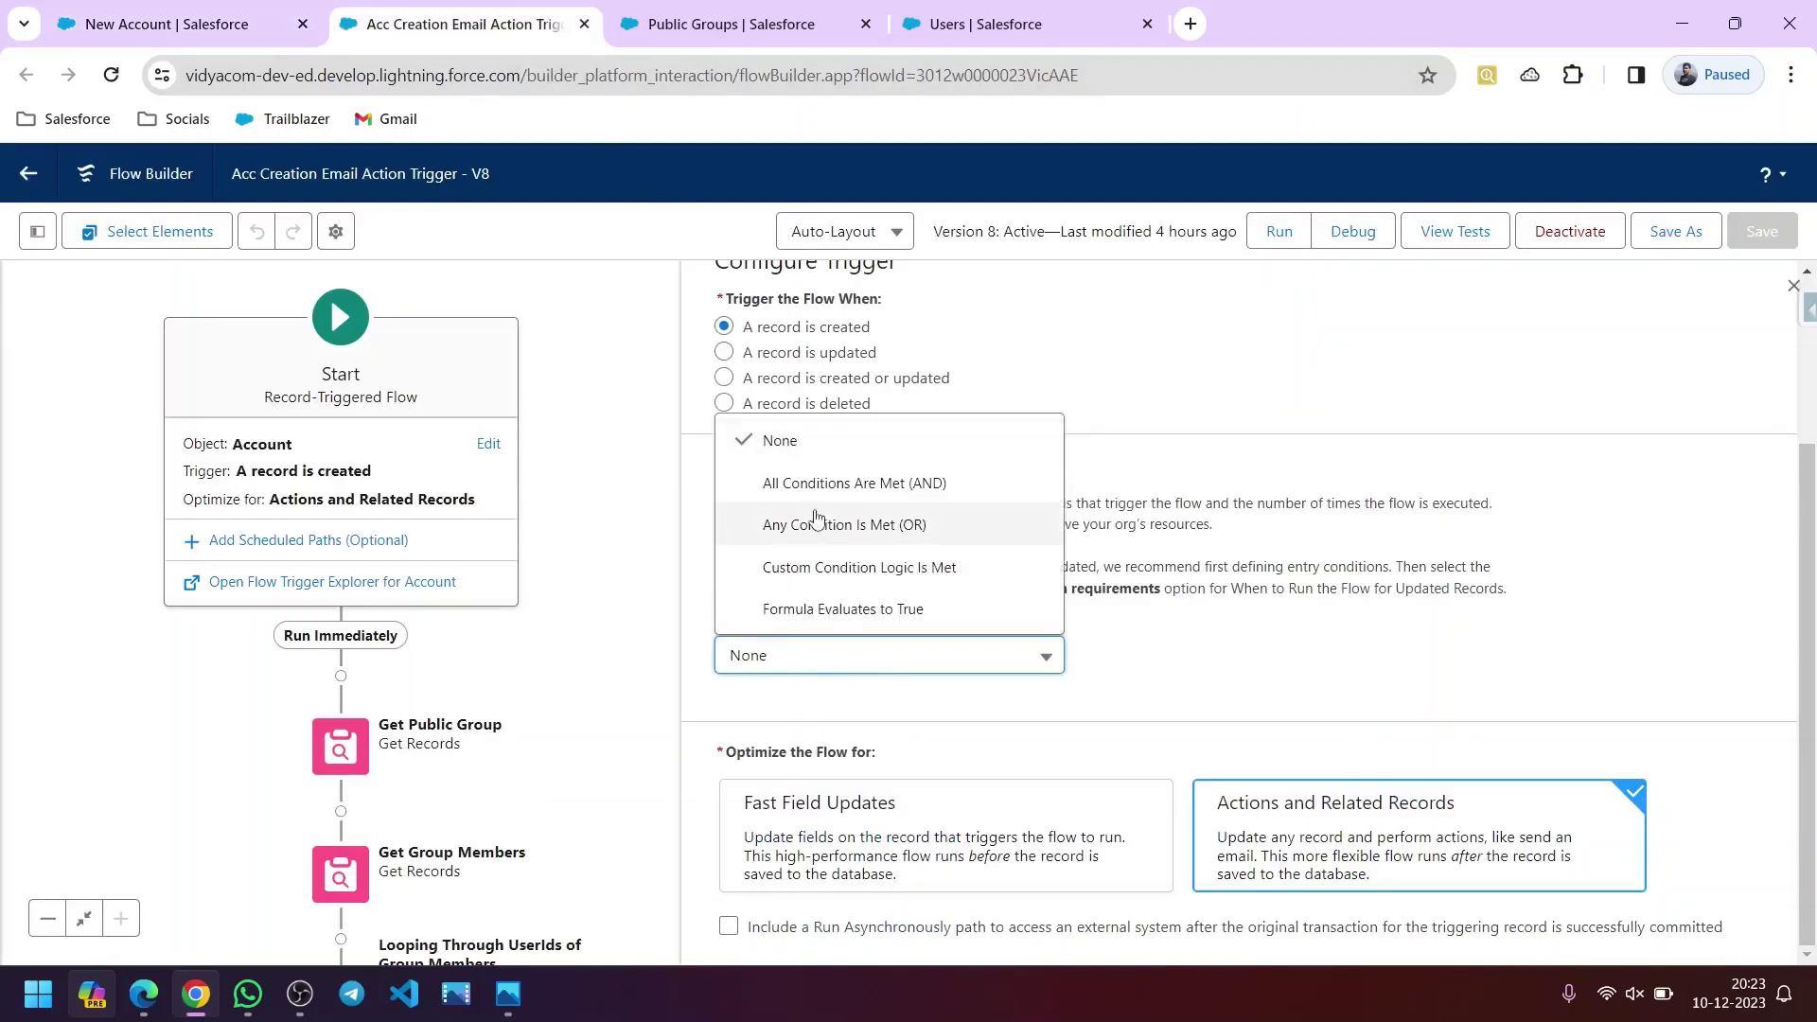
{"action": "left_click", "coordinate": [833, 483]}
{"action": "scroll", "coordinate": [845, 605], "scroll_direction": "down", "scroll_amount": 2}
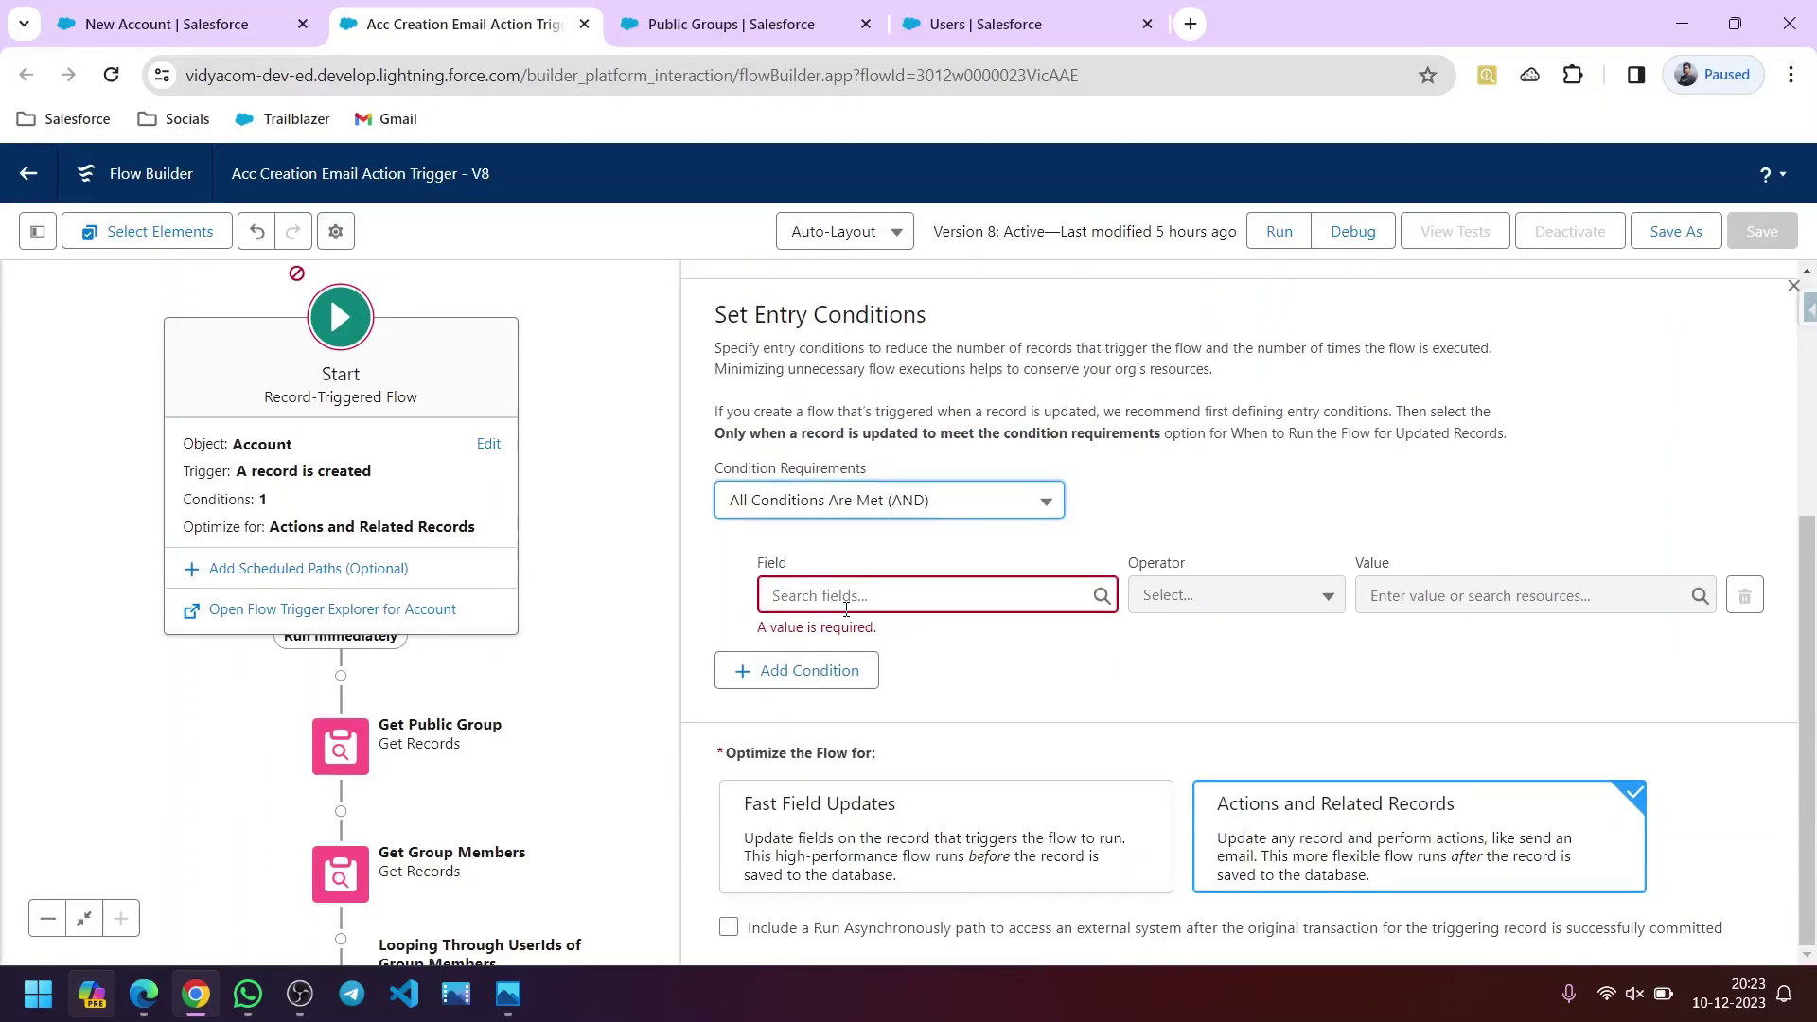
{"action": "left_click", "coordinate": [846, 609]}
{"action": "type", "text": "accp"}
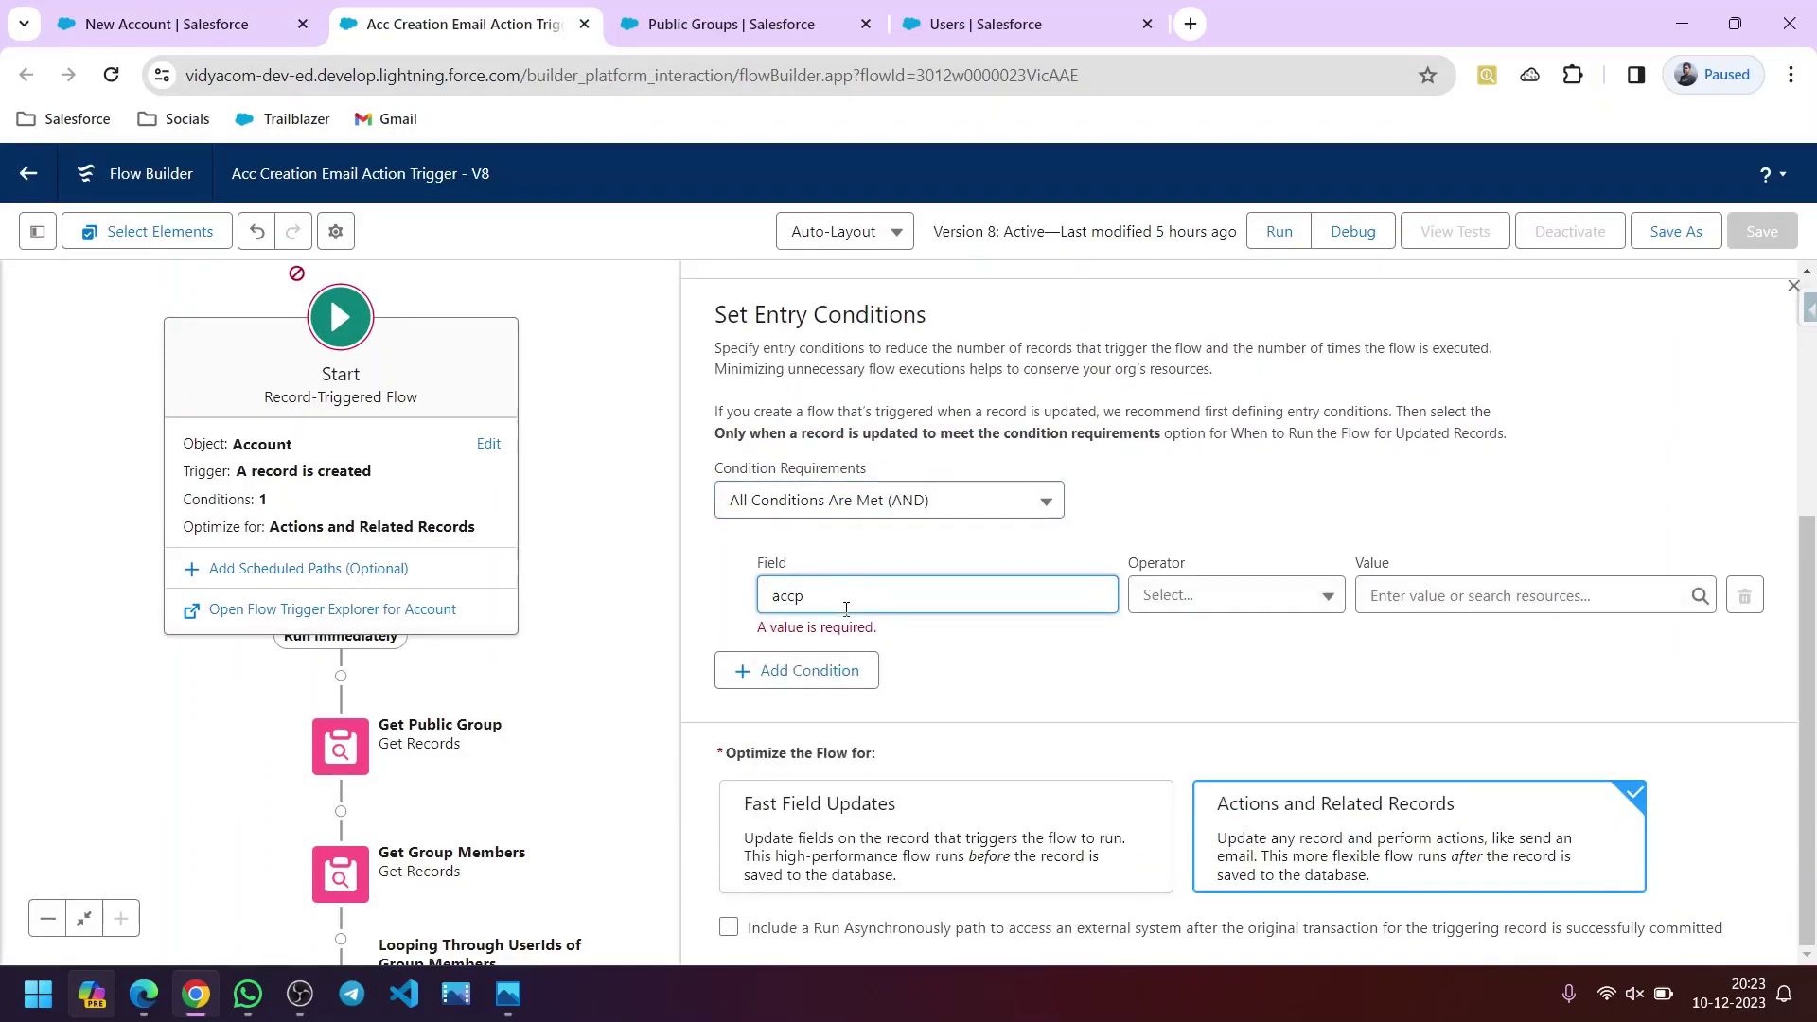
{"action": "key", "text": "BackSpace"}
{"action": "type", "text": "ount"}
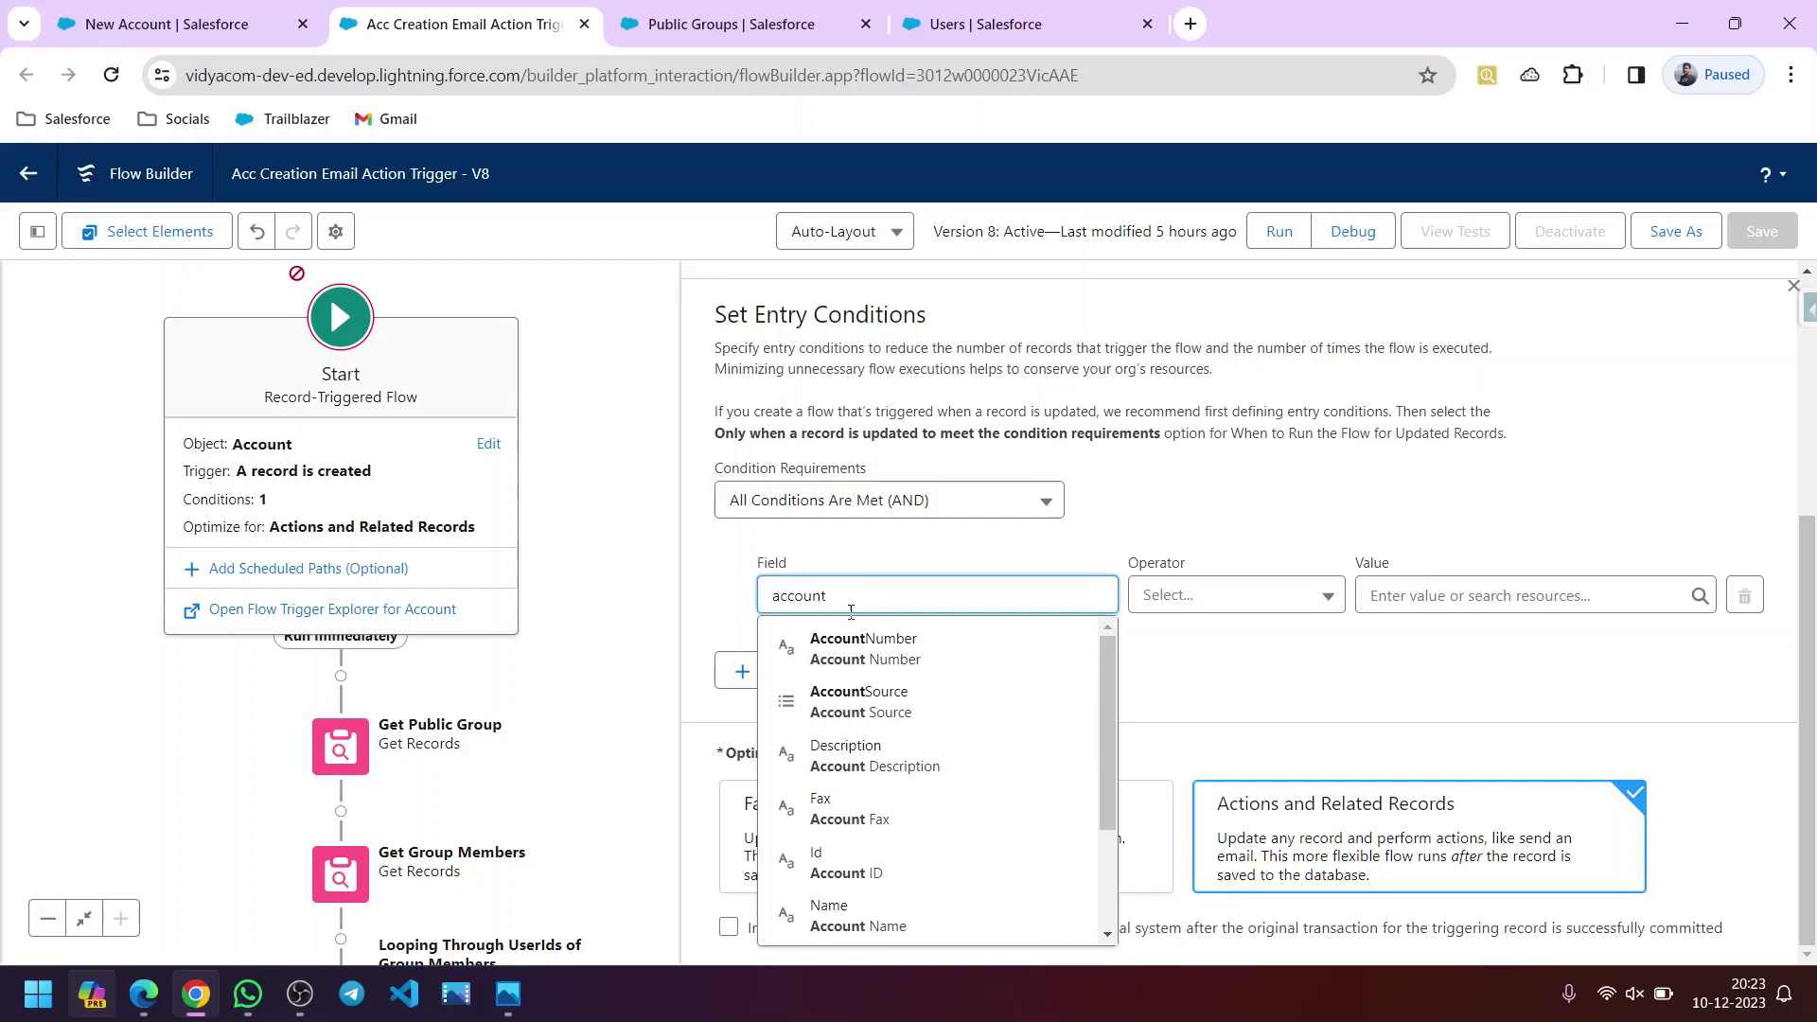
{"action": "type", "text": " ow"}
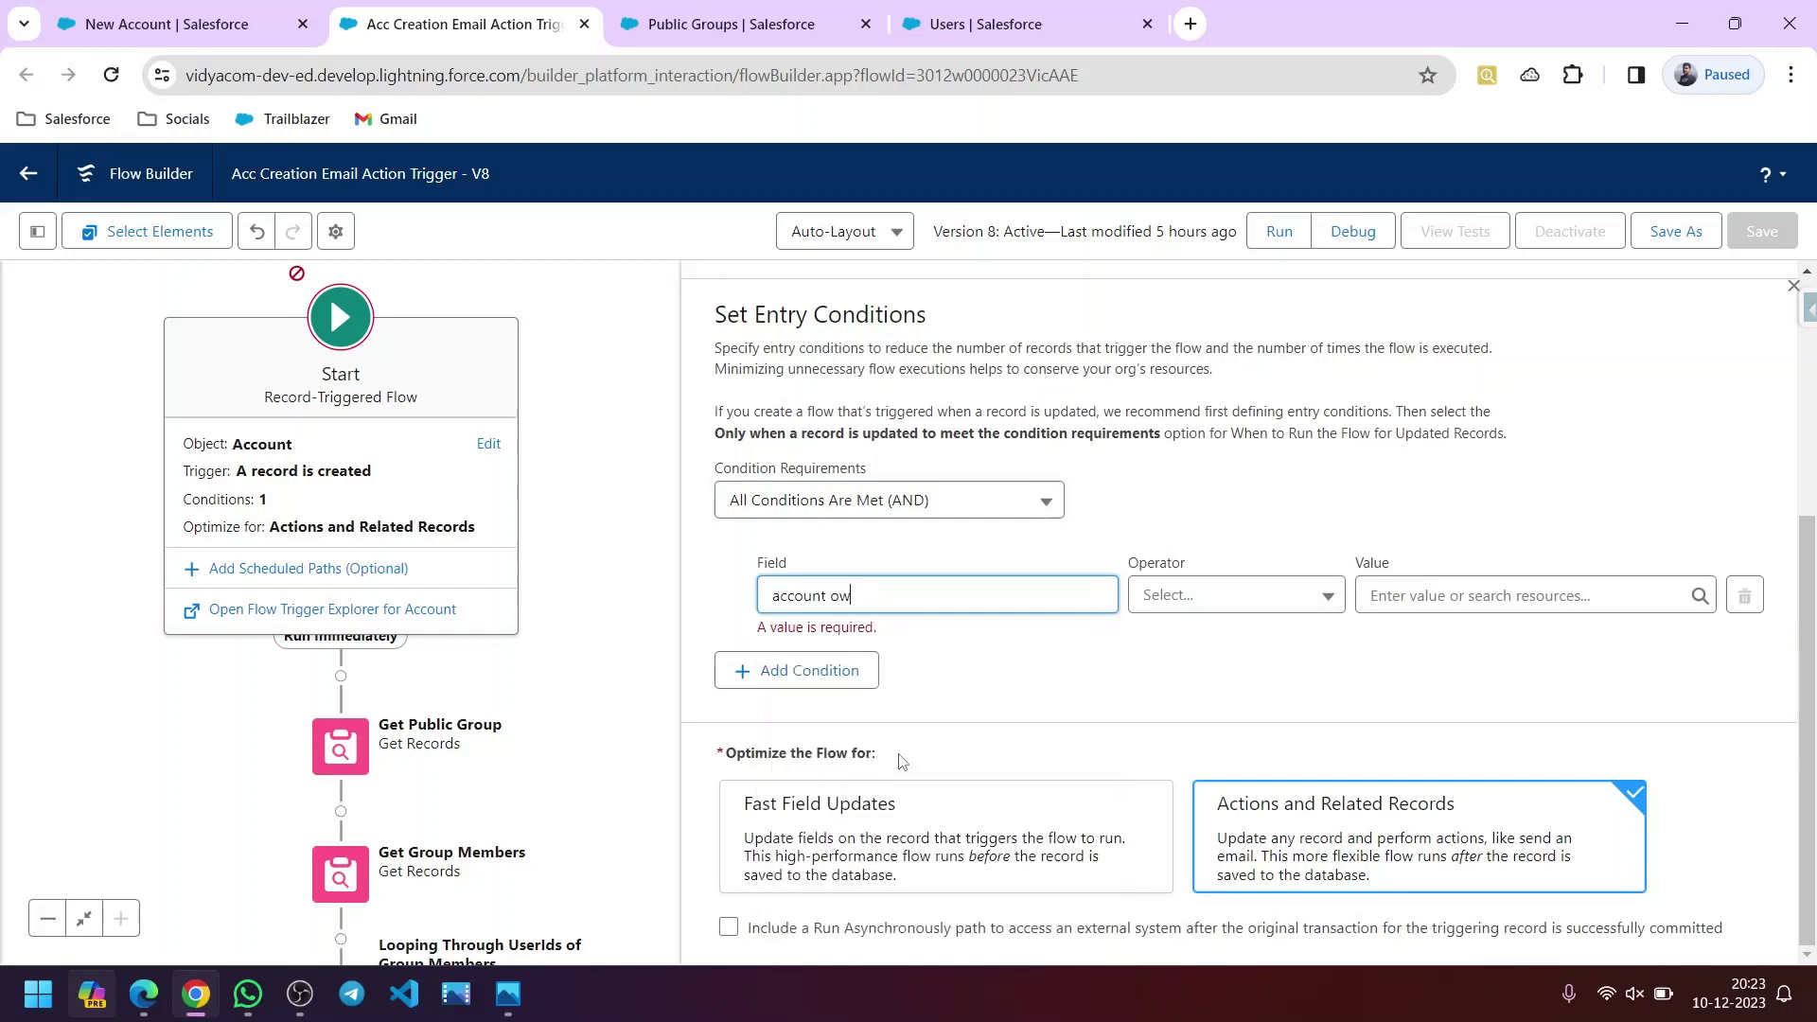
{"action": "key", "text": "BackSpace"}
{"action": "key", "text": "BackSpace"}
{"action": "key", "text": "BackSpace"}
{"action": "key", "text": "BackSpace"}
{"action": "key", "text": "BackSpace"}
{"action": "key", "text": "BackSpace"}
{"action": "key", "text": "BackSpace"}
{"action": "key", "text": "BackSpace"}
{"action": "key", "text": "BackSpace"}
{"action": "key", "text": "BackSpace"}
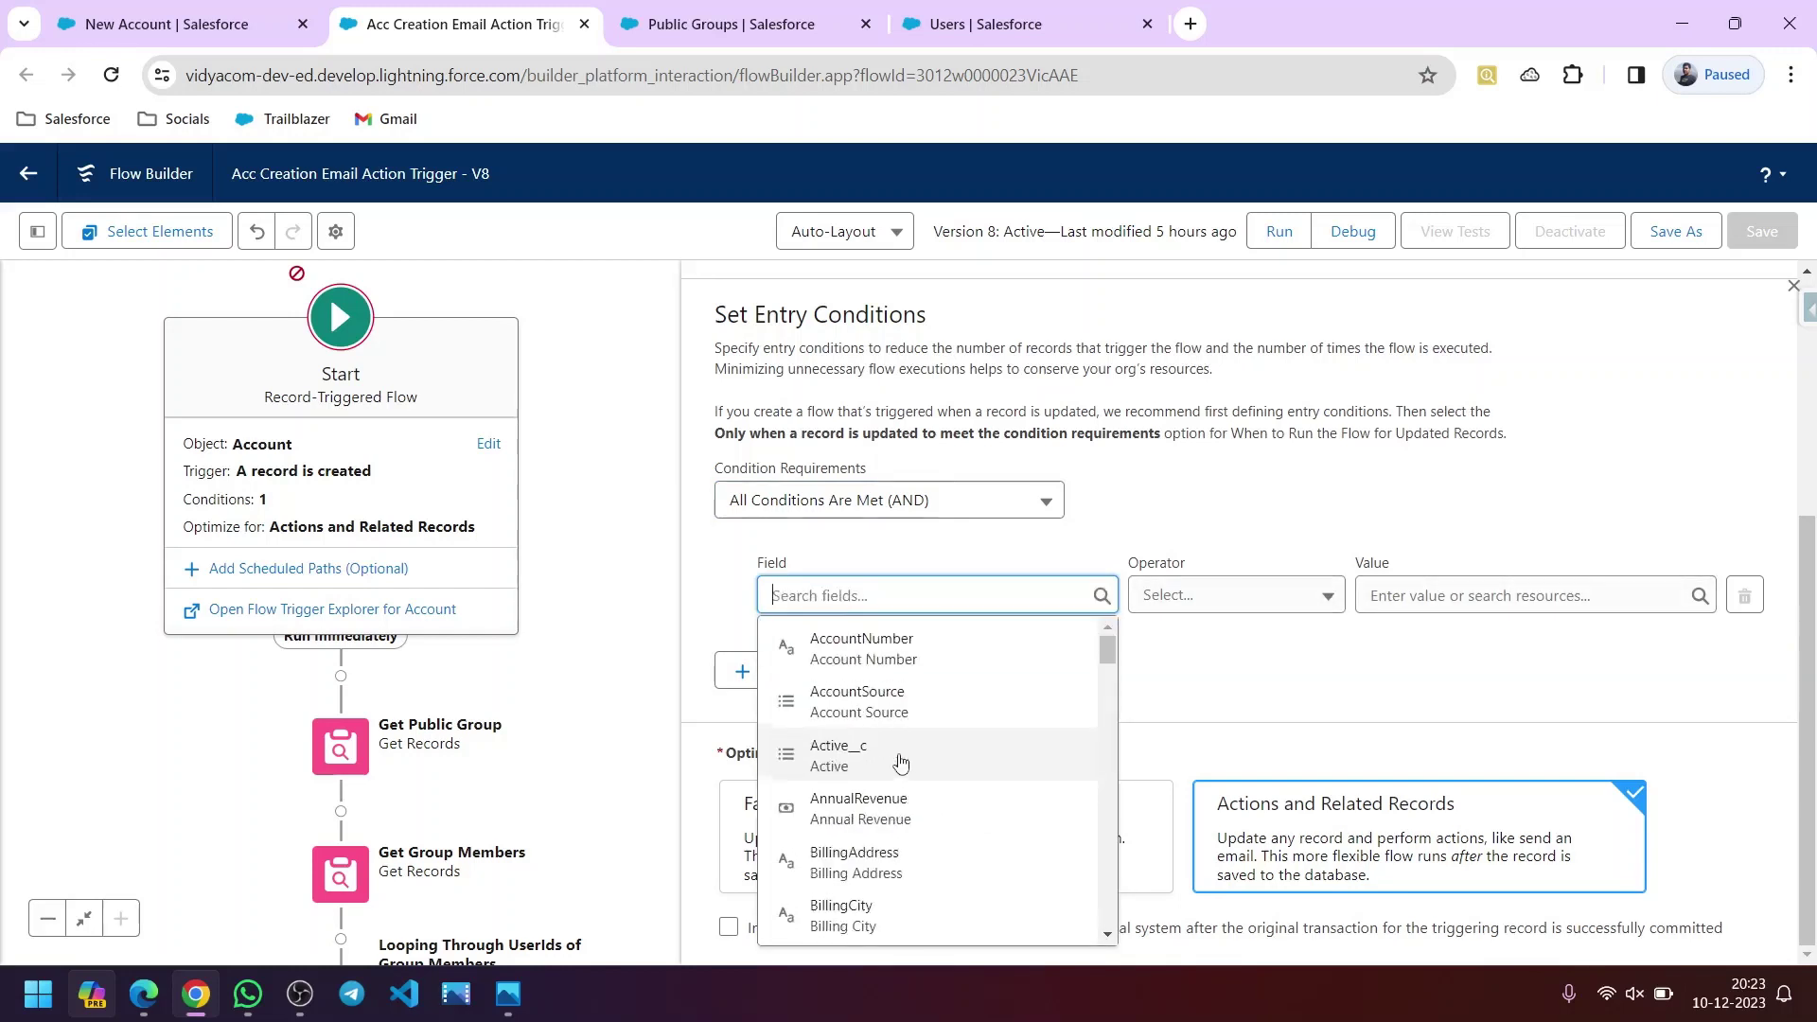
{"action": "type", "text": "owner"}
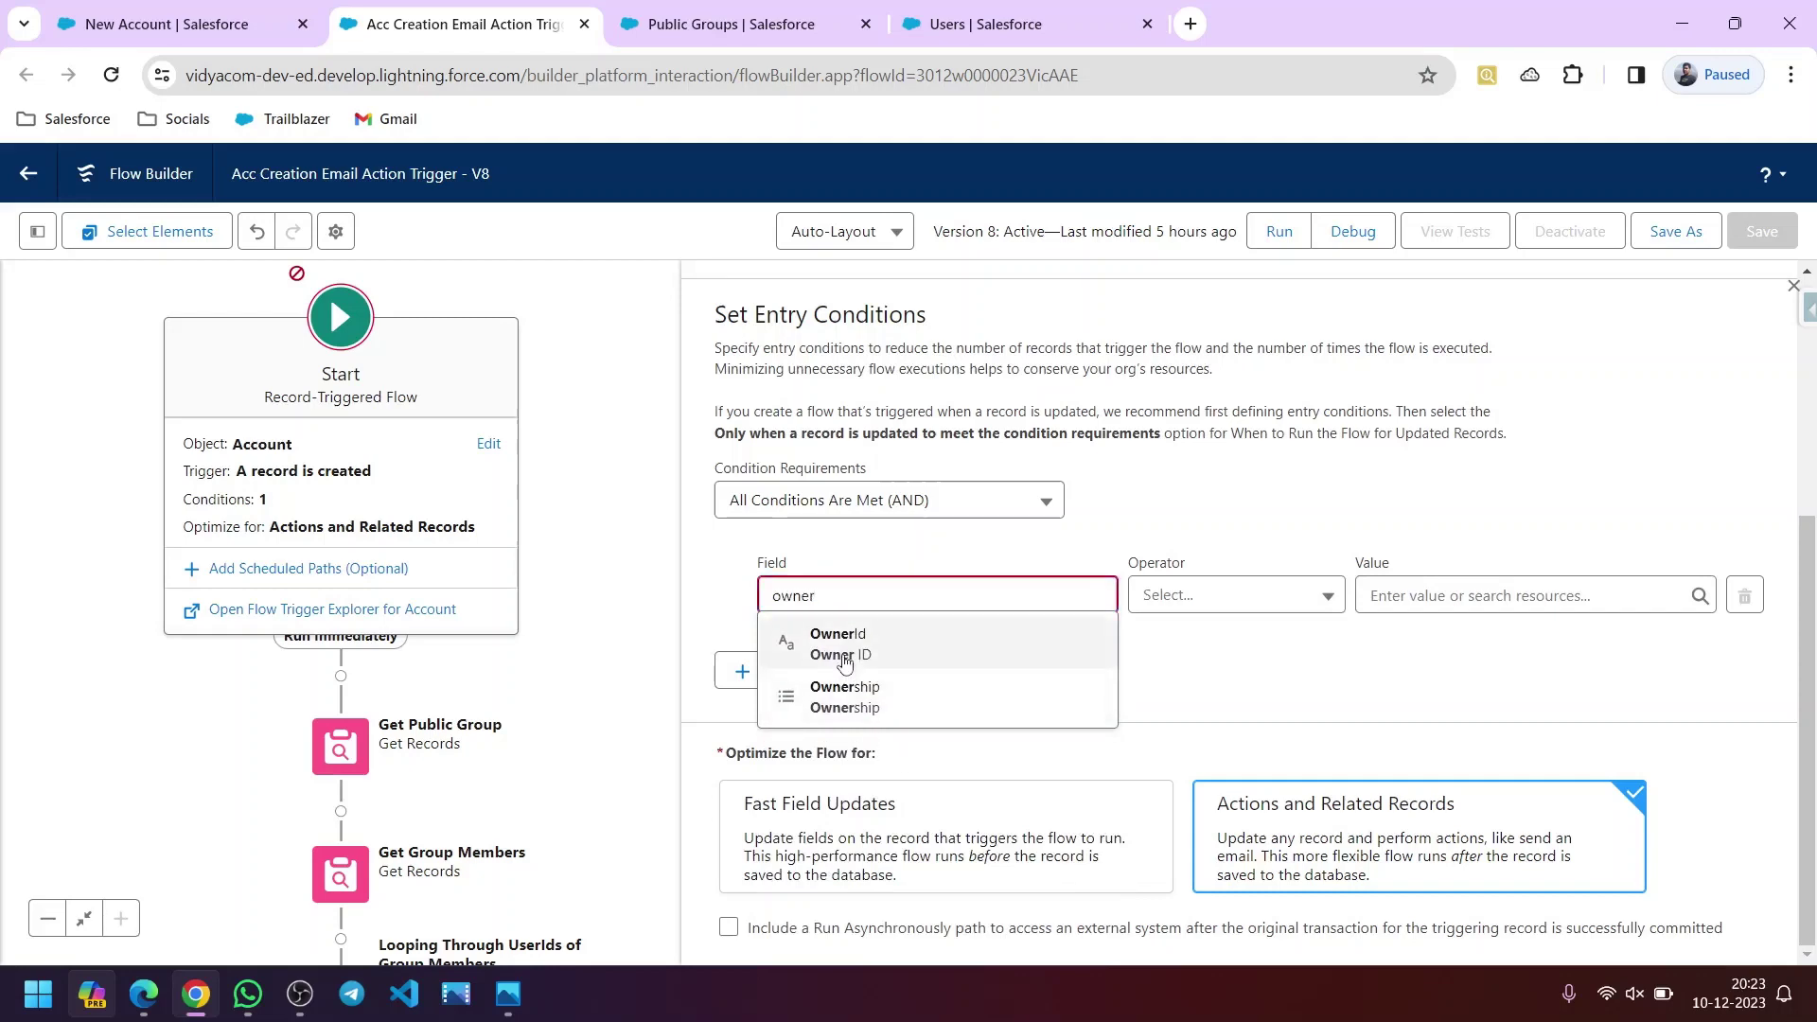
{"action": "left_click", "coordinate": [845, 661]}
{"action": "left_click", "coordinate": [171, 23]}
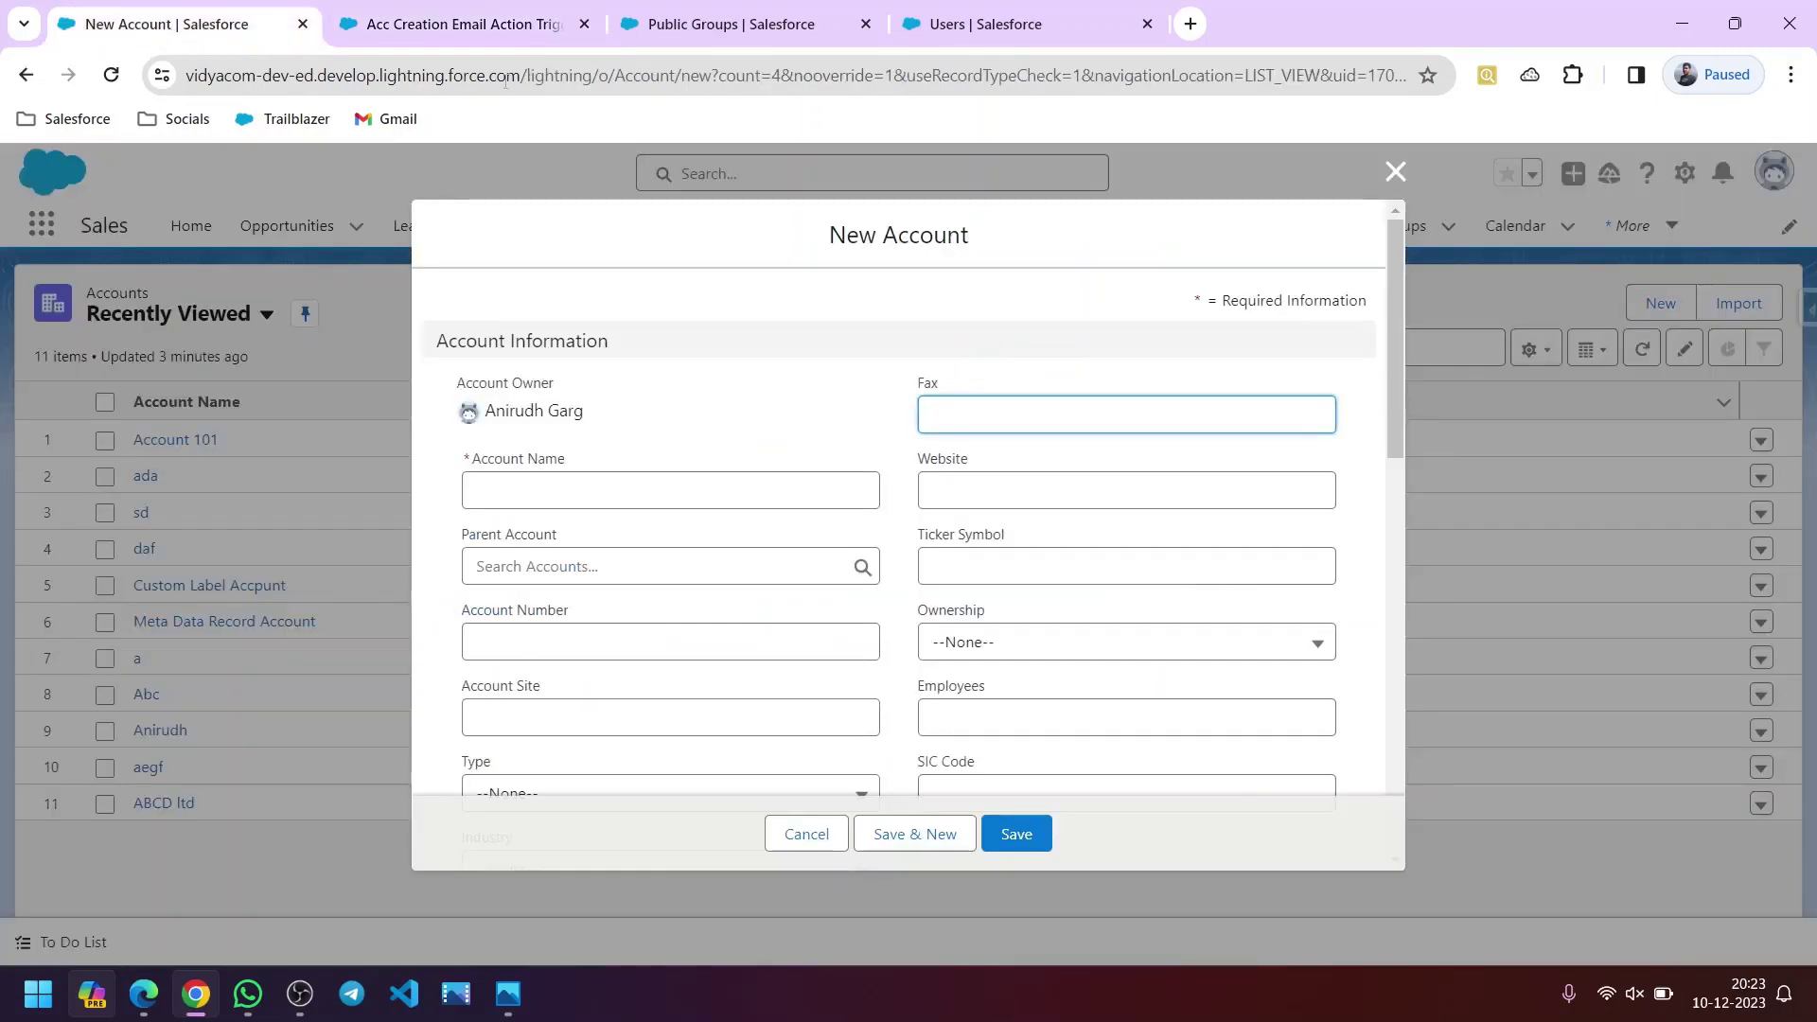
{"action": "left_click", "coordinate": [464, 23]}
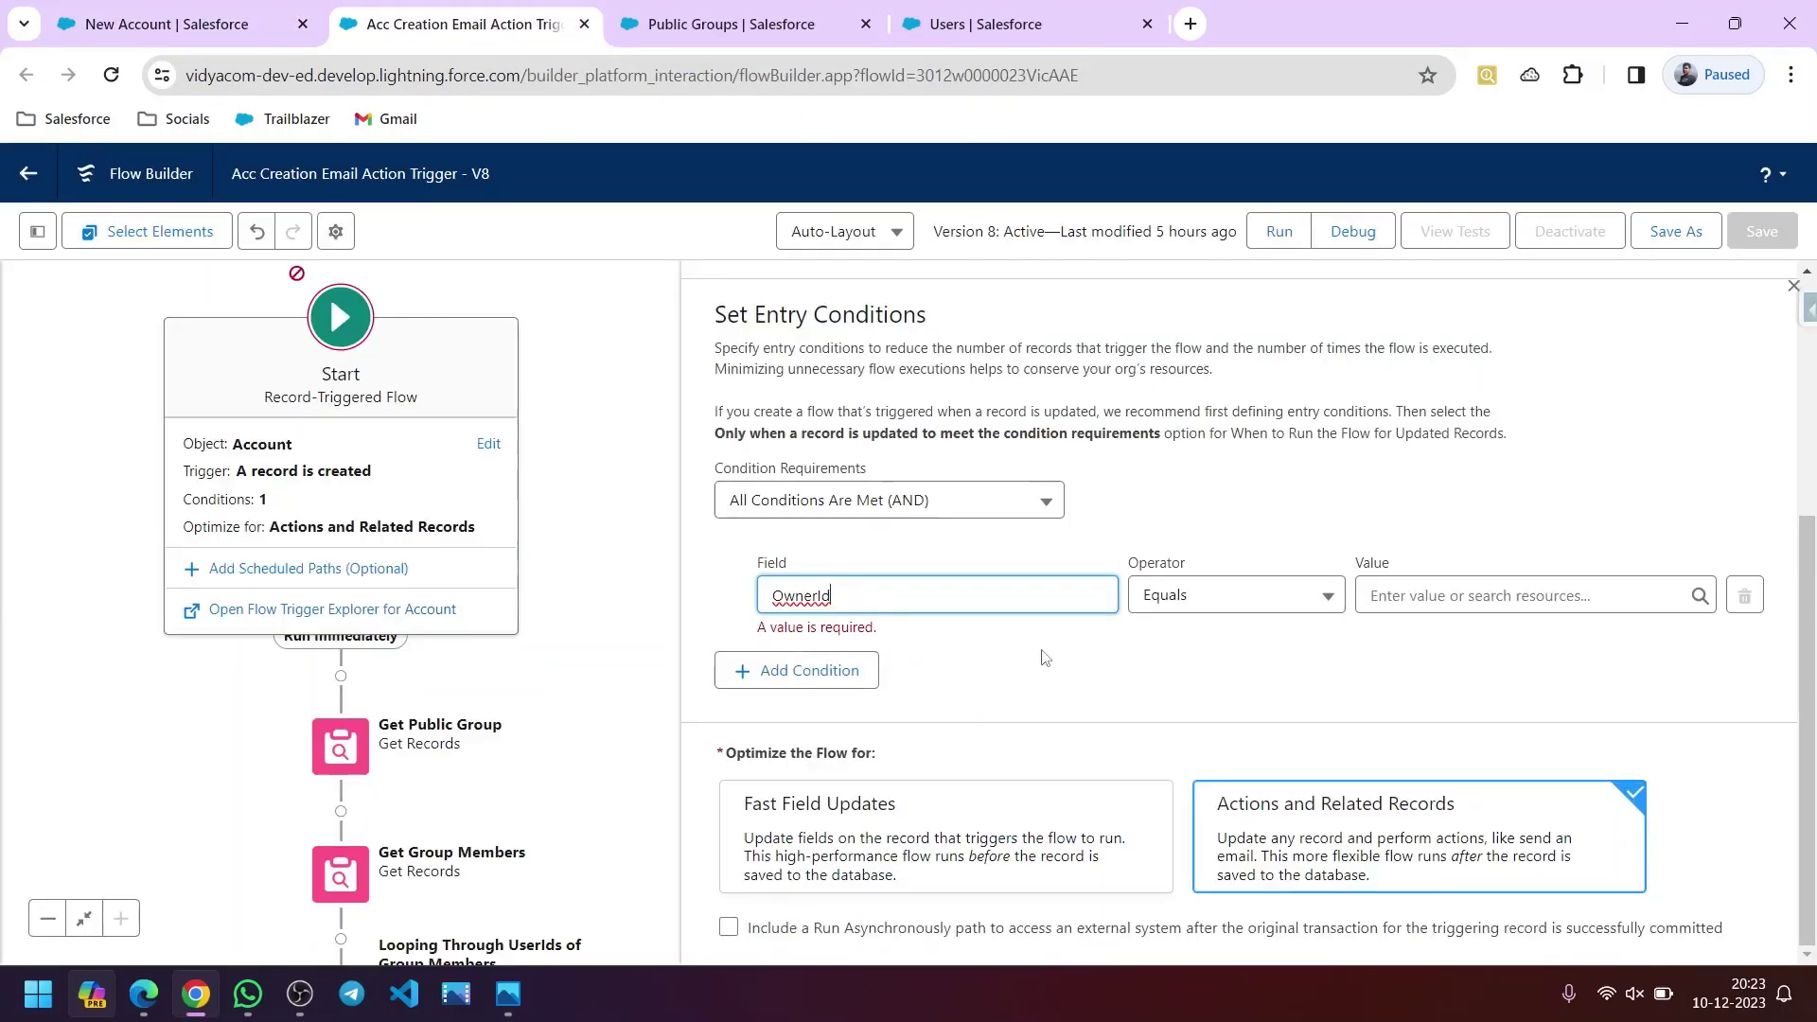
{"action": "left_click", "coordinate": [909, 610]}
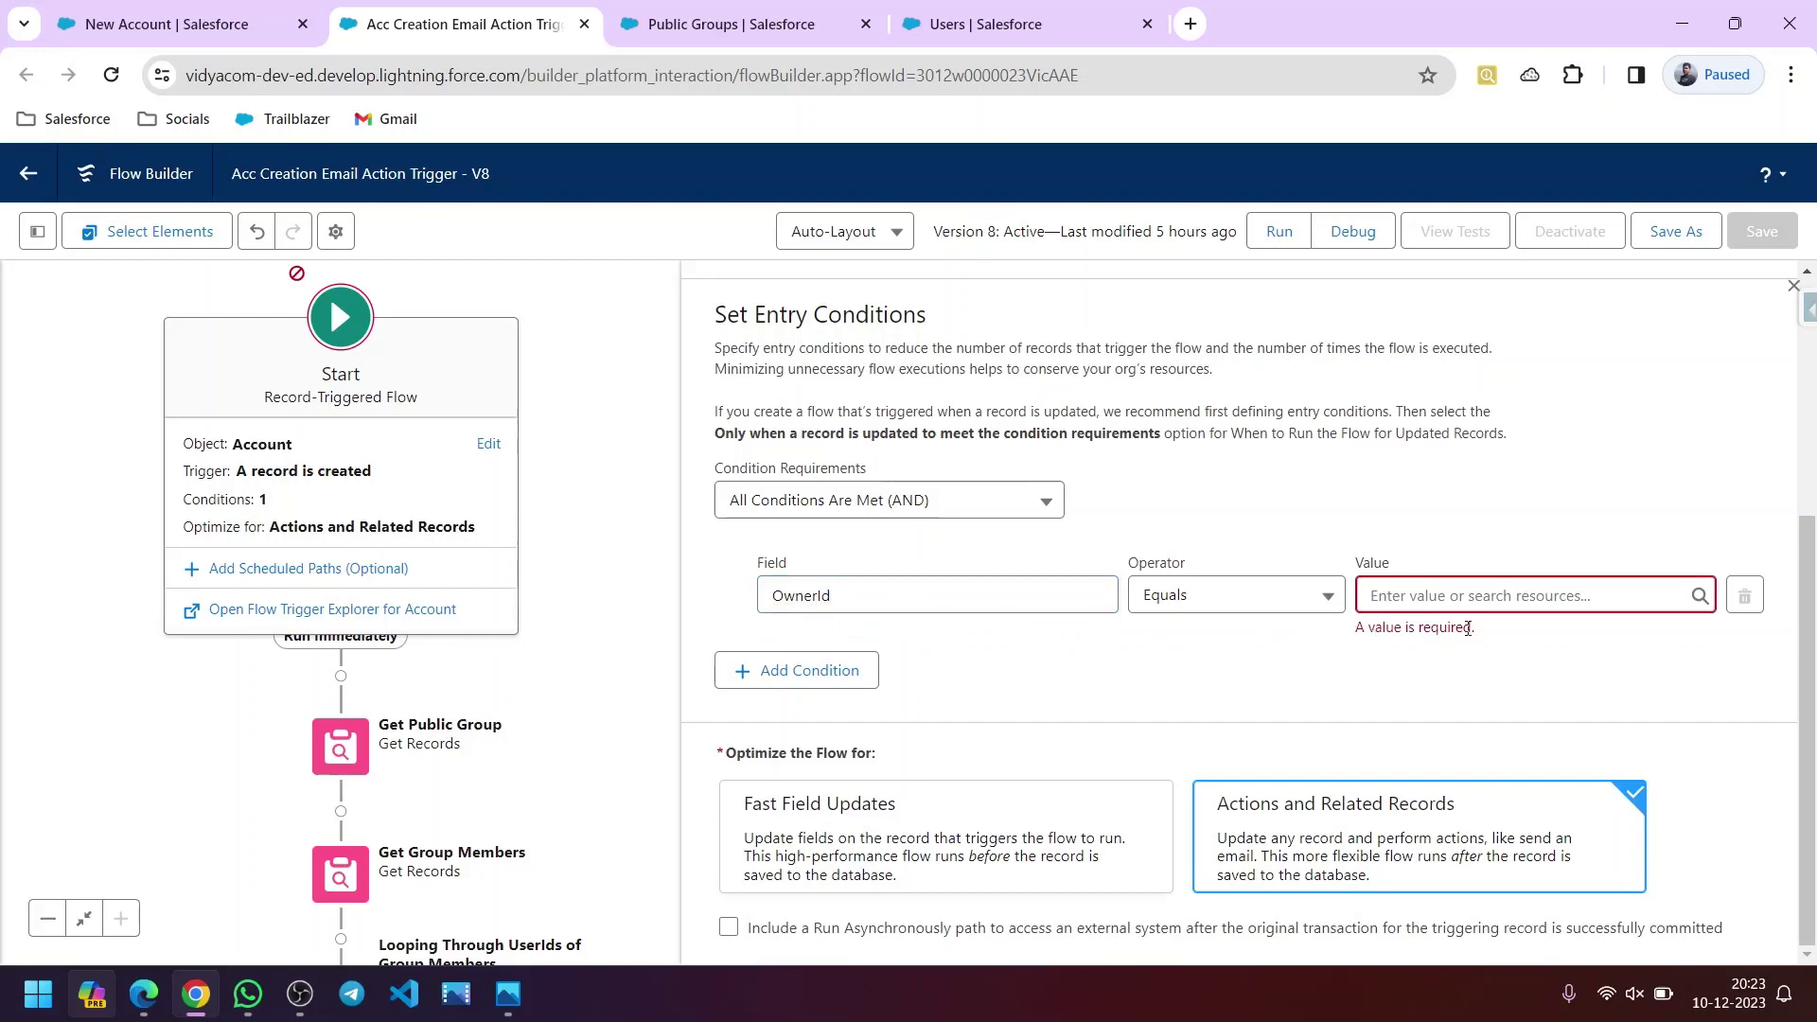
- Add a second blank entry condition and close the entry-conditions editor
{"action": "left_click", "coordinate": [1433, 598]}
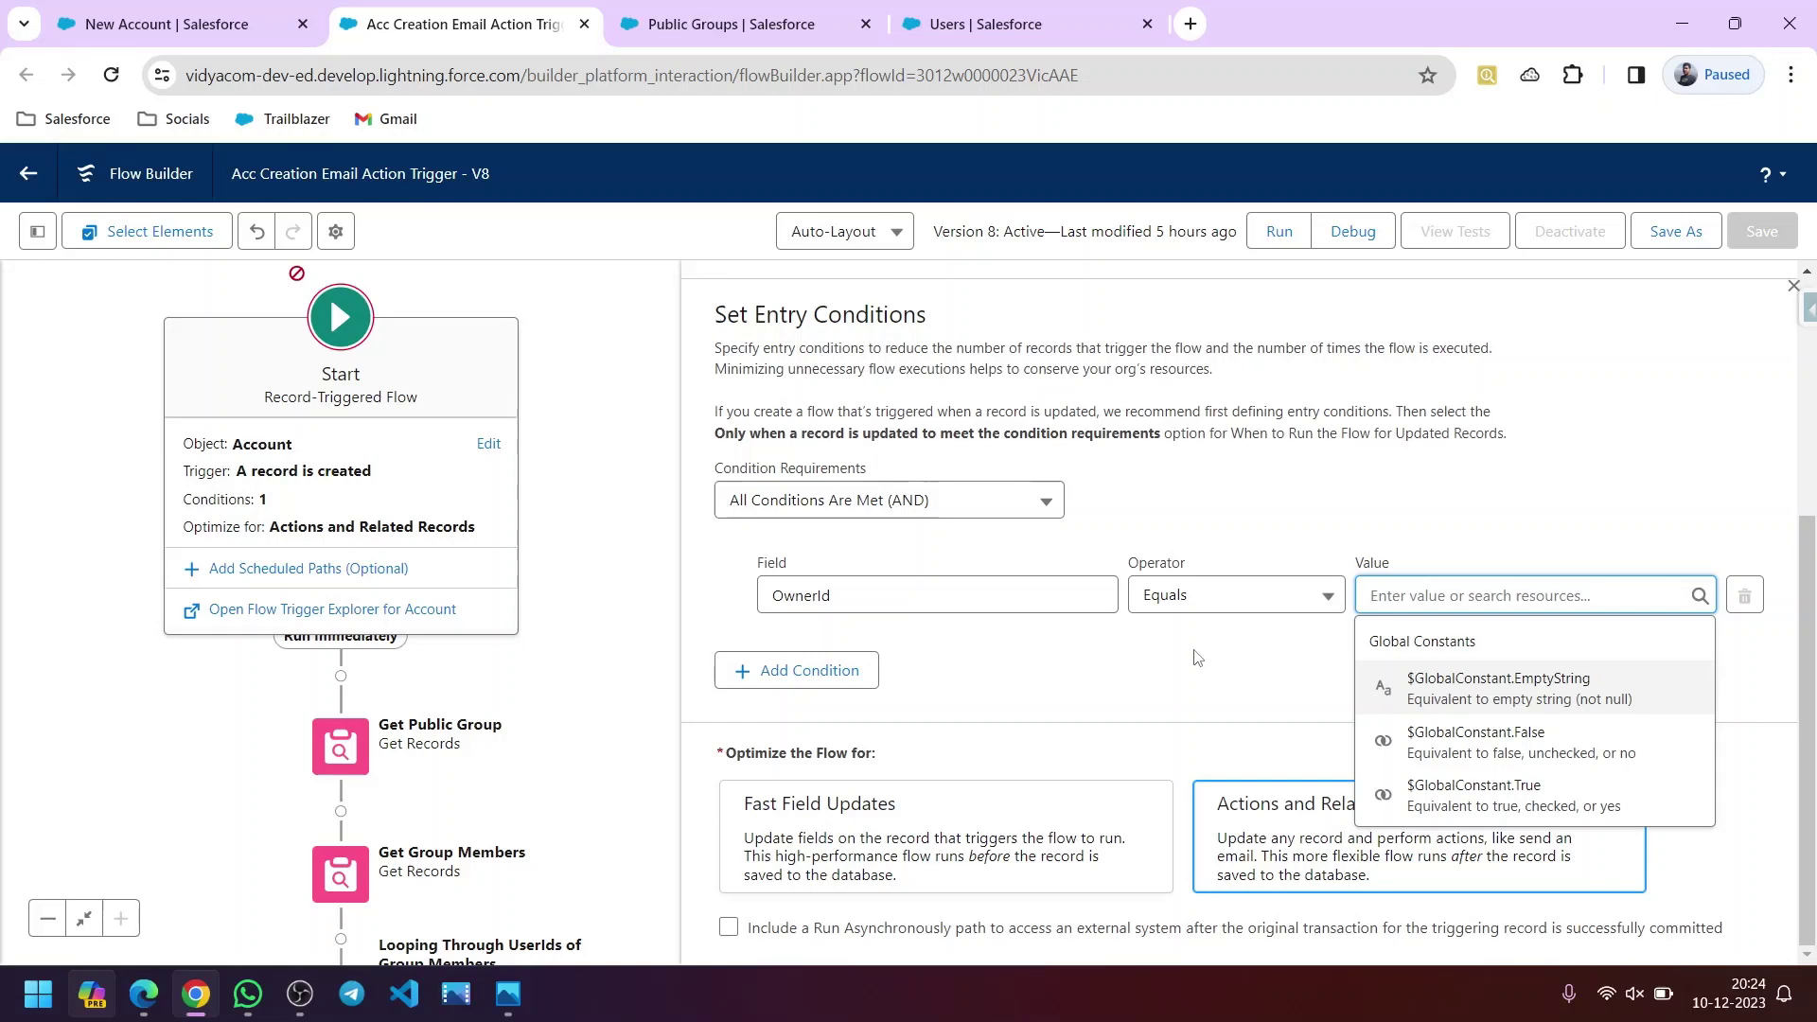
{"action": "left_click", "coordinate": [832, 656]}
{"action": "left_click", "coordinate": [832, 655]}
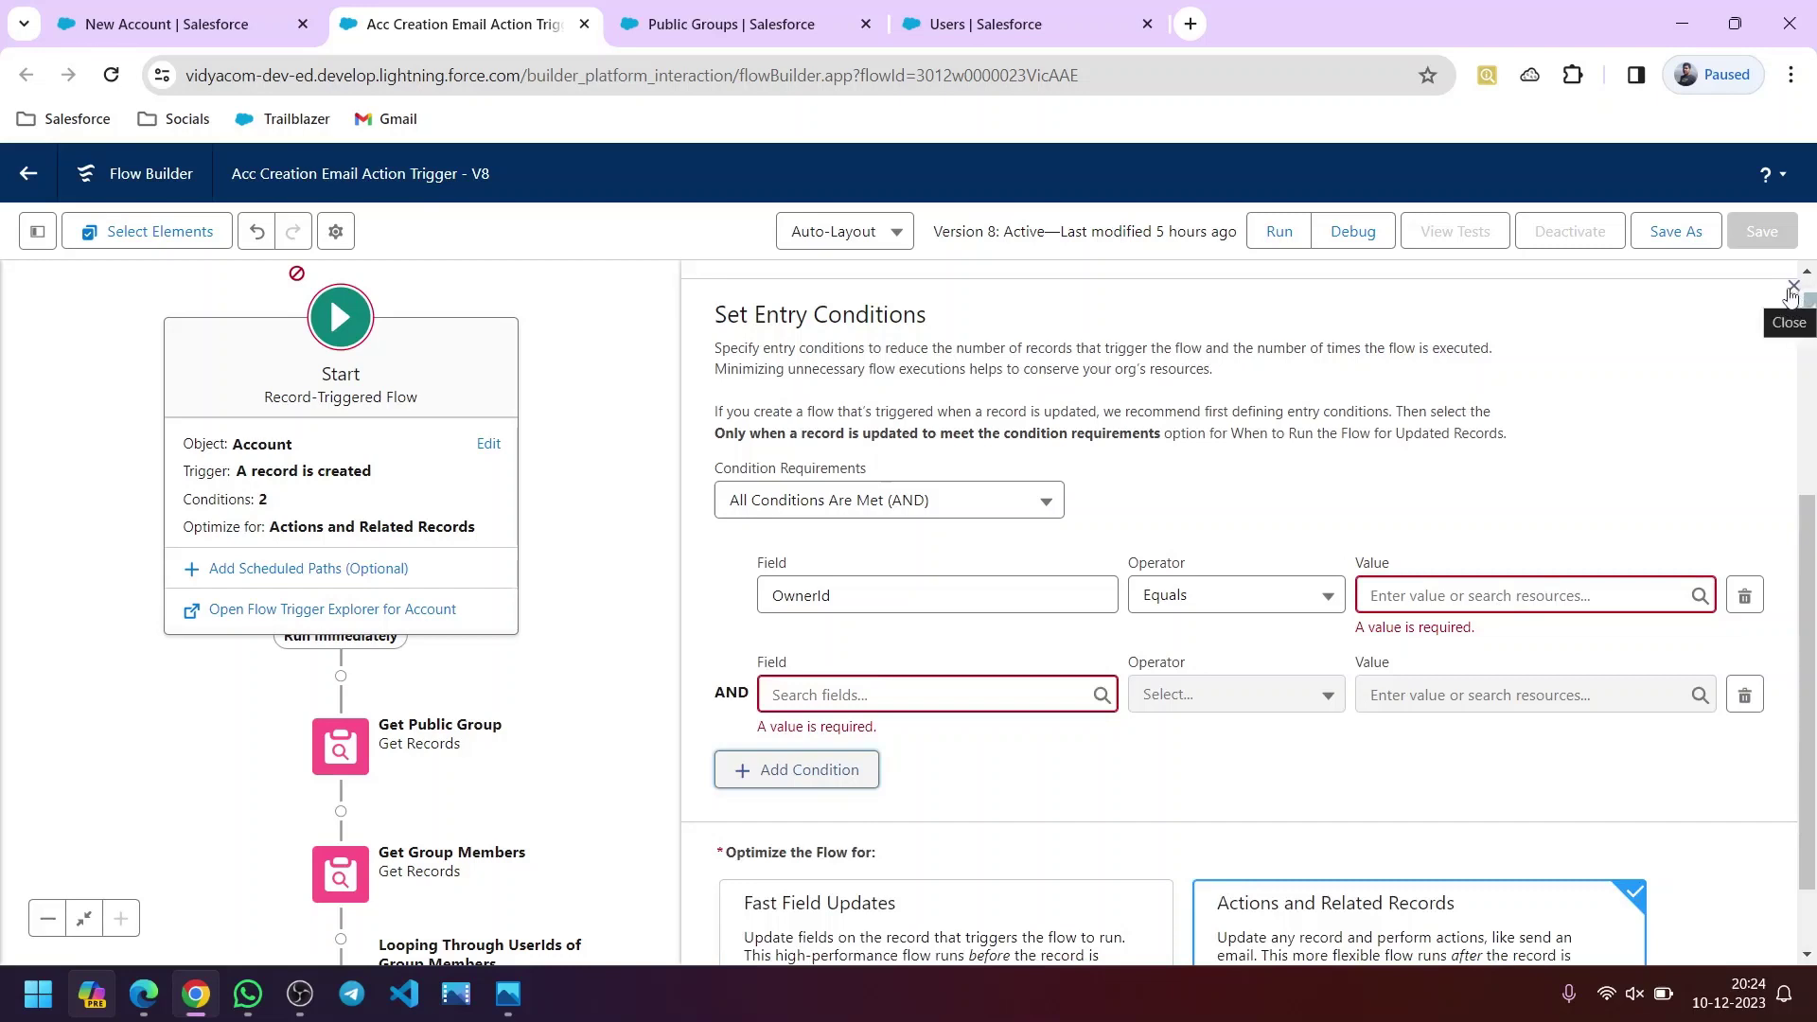
{"action": "left_click", "coordinate": [1789, 289]}
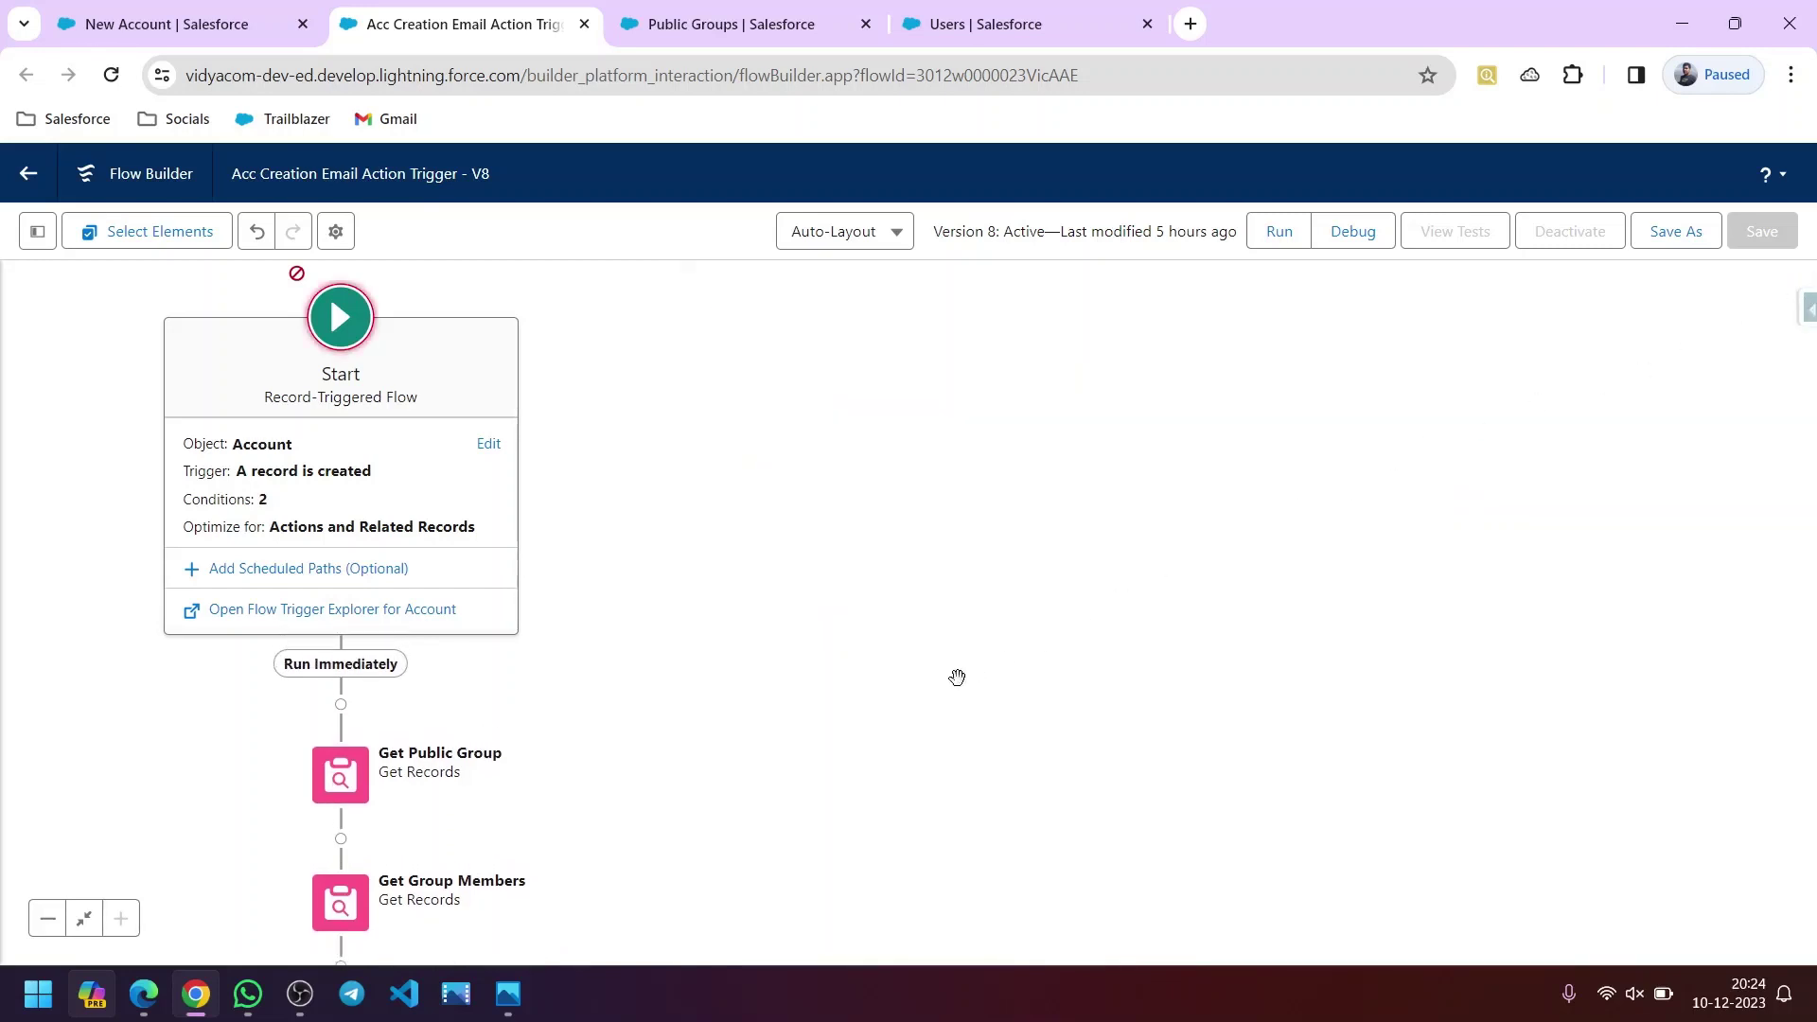
- Pan the flow canvas to the Loop element, then switch to the Public Groups setup page
{"action": "left_click_drag", "start_coordinate": [802, 772], "coordinate": [944, 706]}
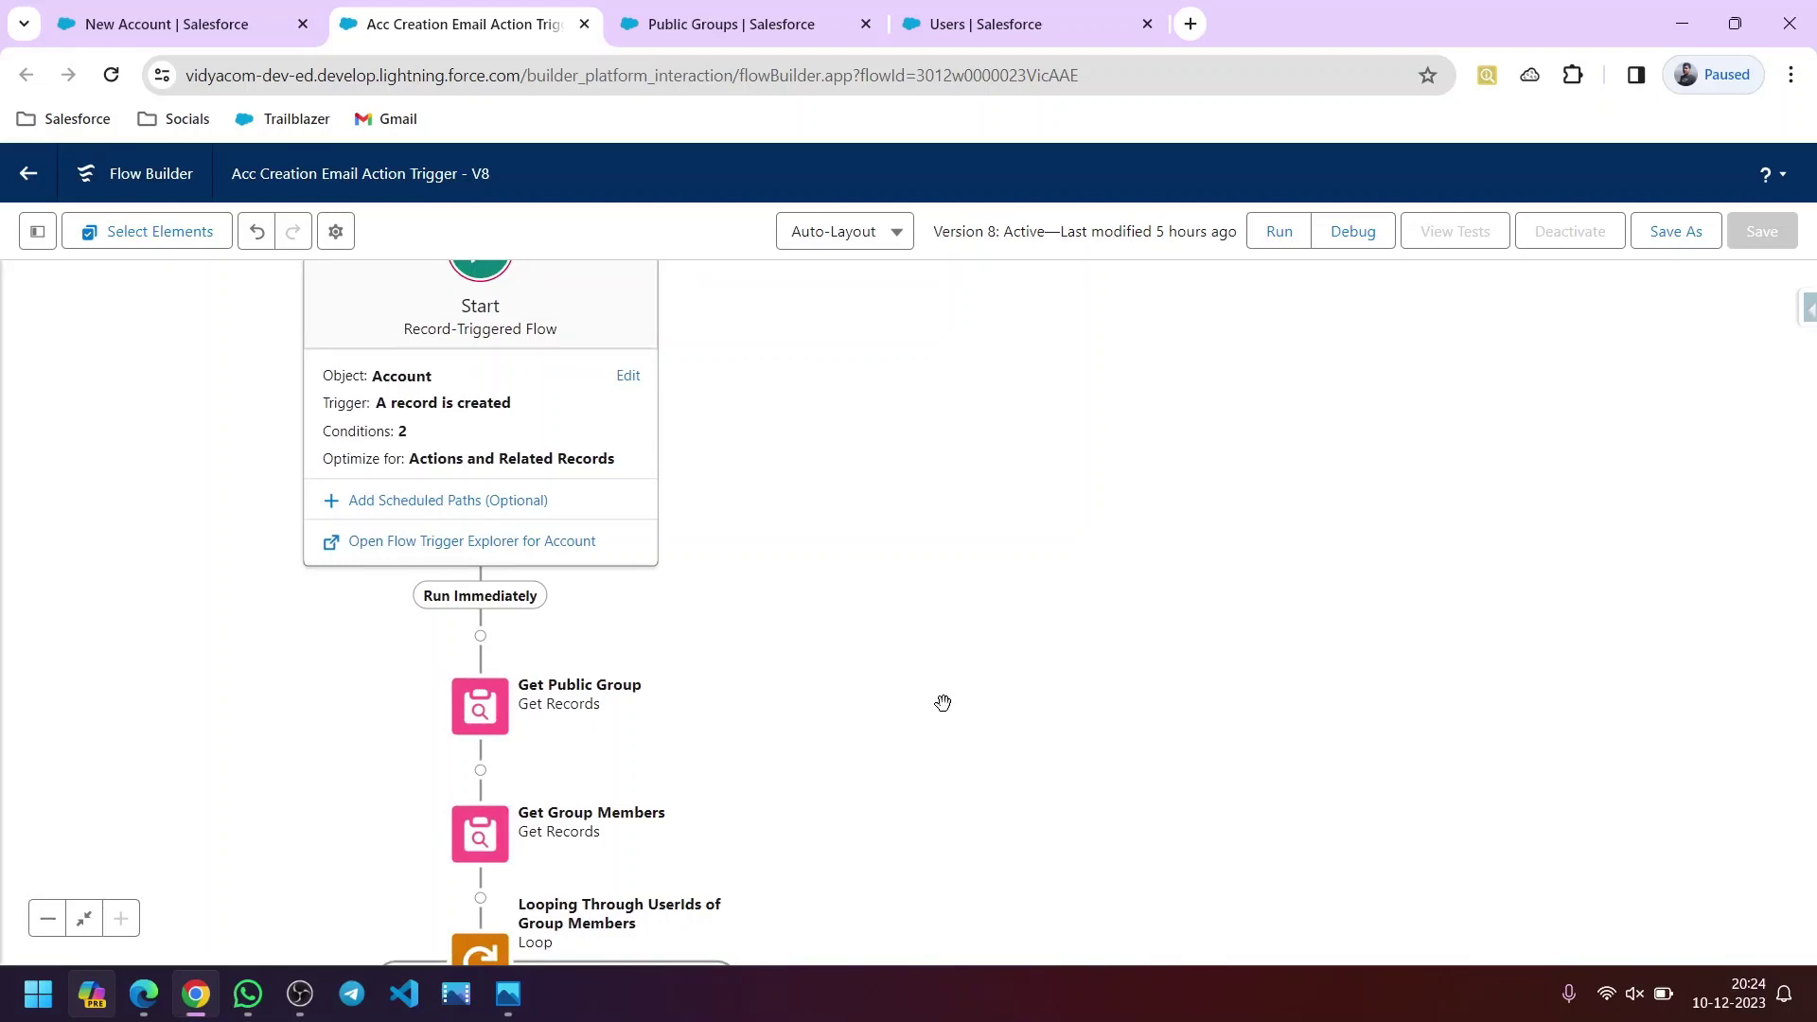
{"action": "left_click", "coordinate": [747, 29]}
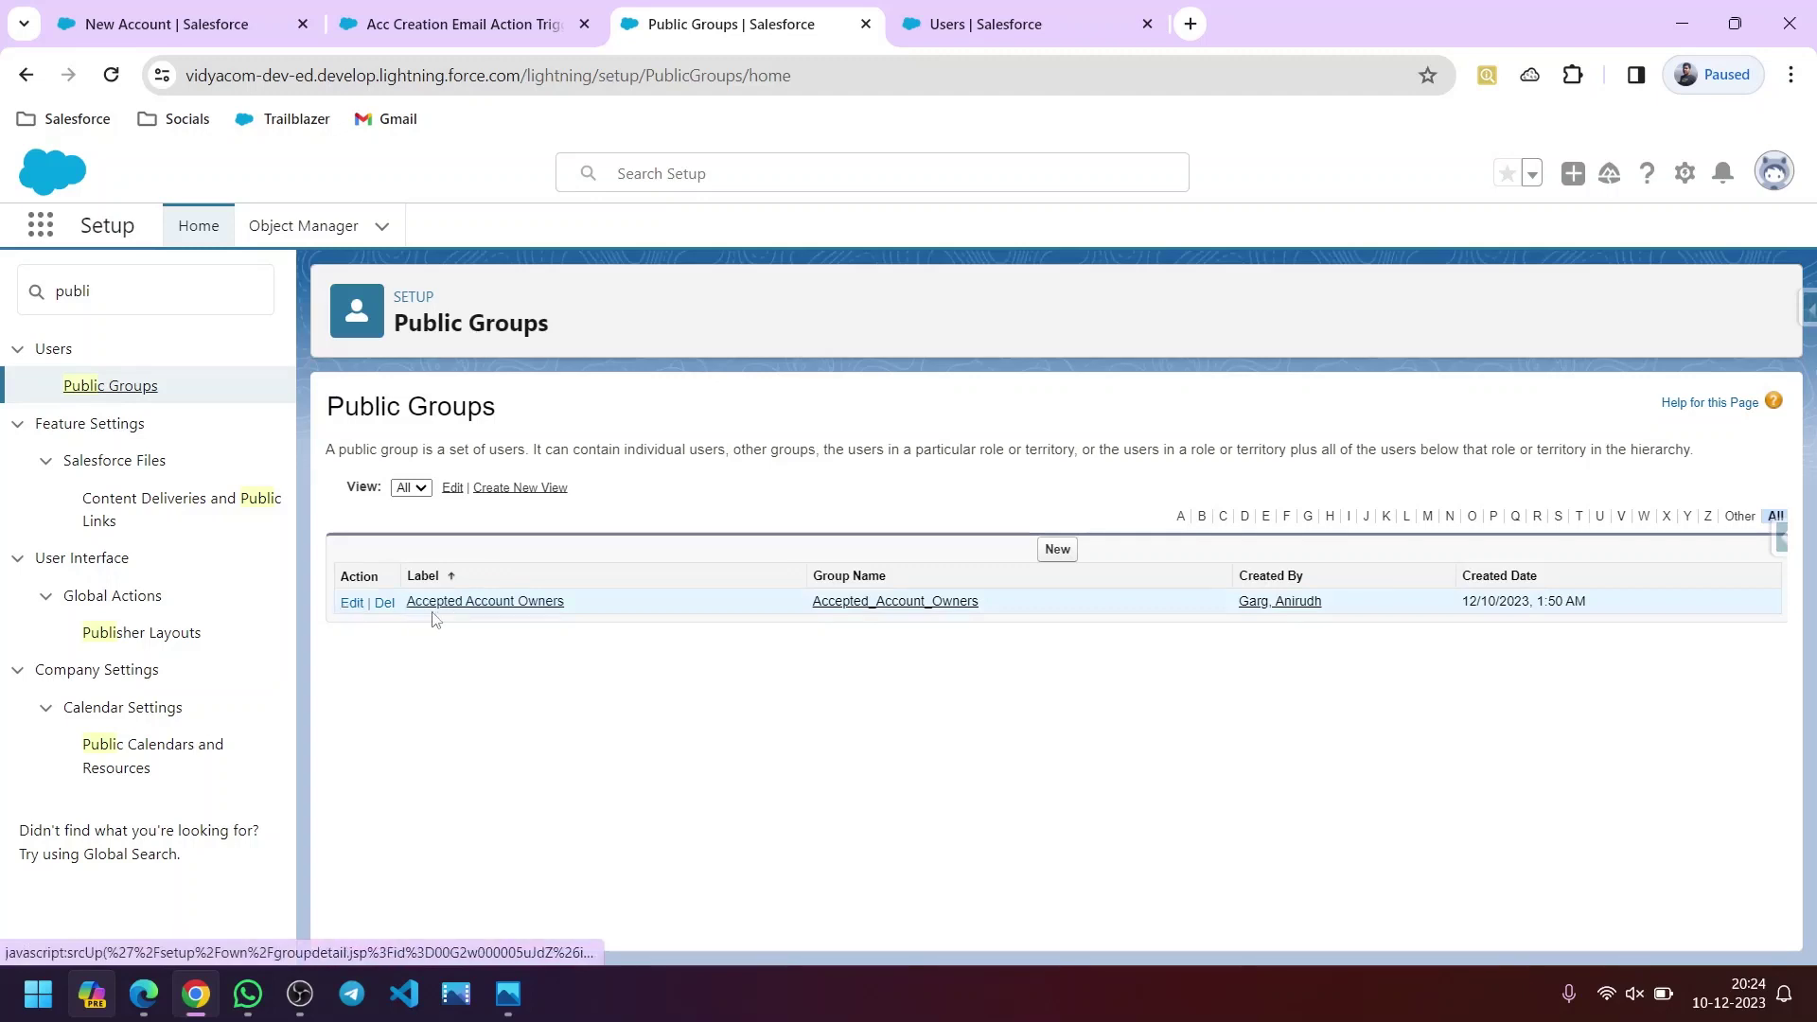
- Open the Accepted Account Owners group details, then glance at the New Account and Users tabs
{"action": "left_click", "coordinate": [467, 607]}
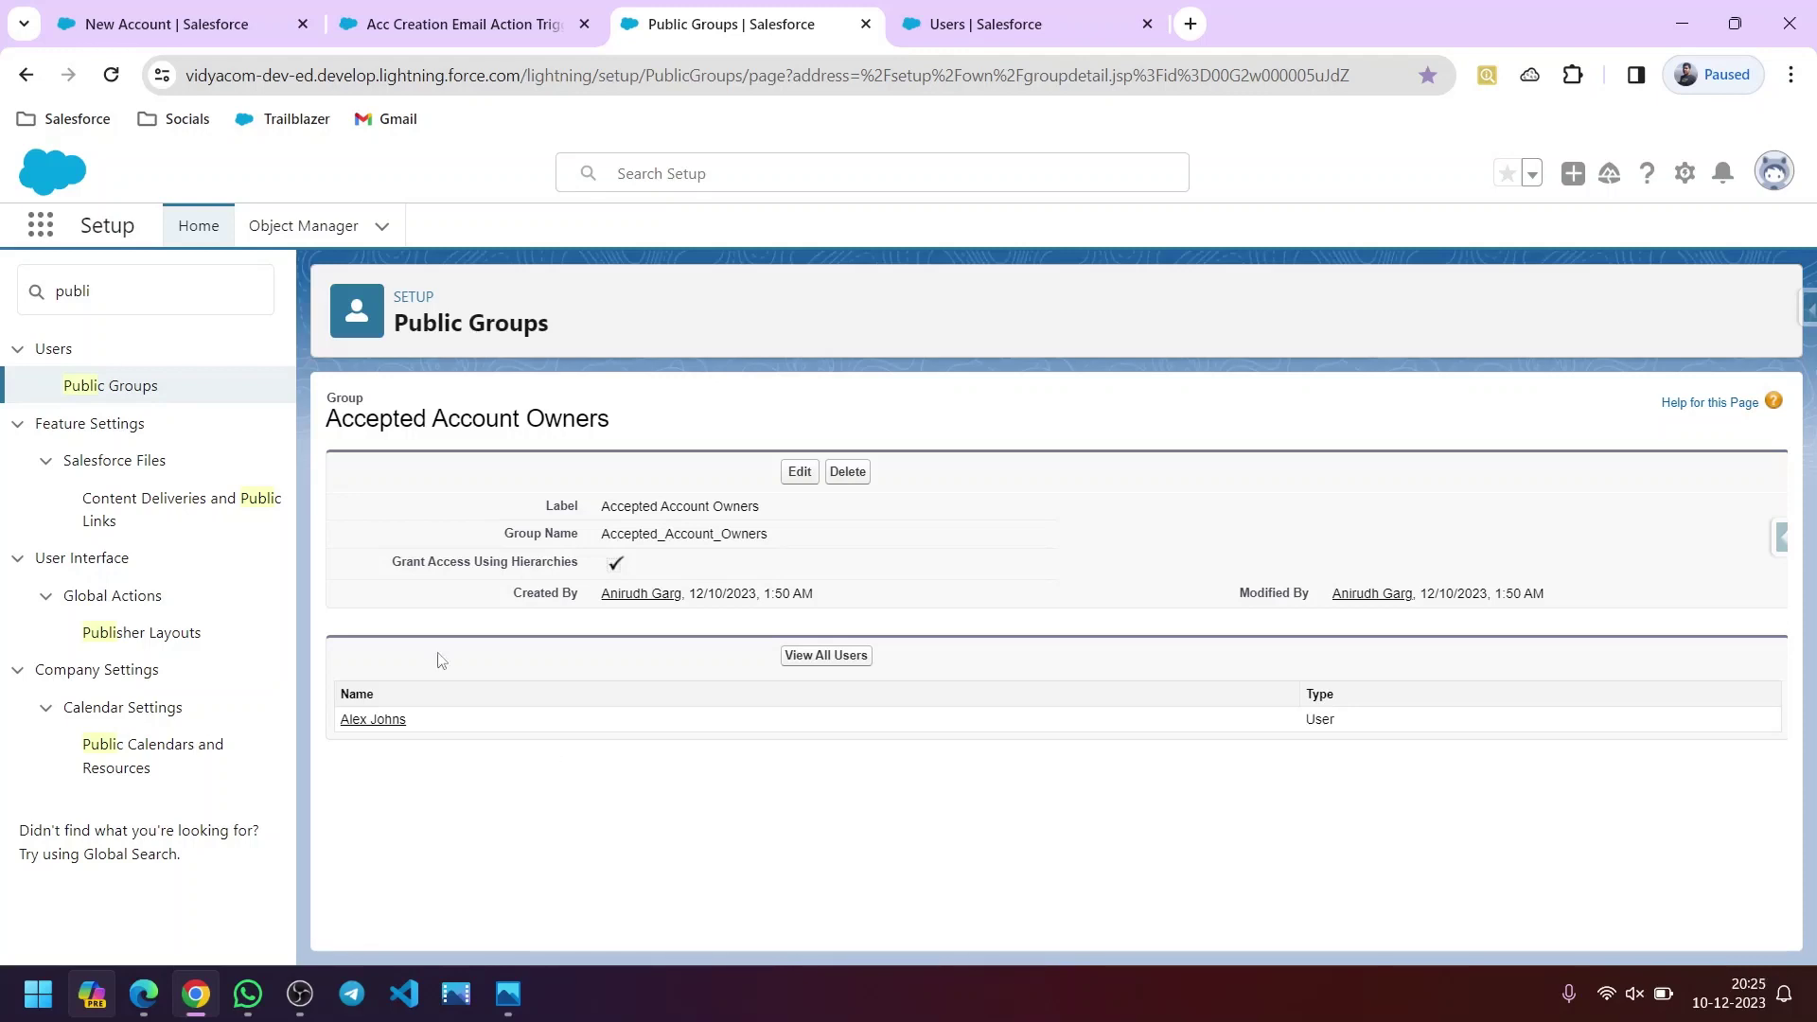
{"action": "left_click", "coordinate": [130, 35]}
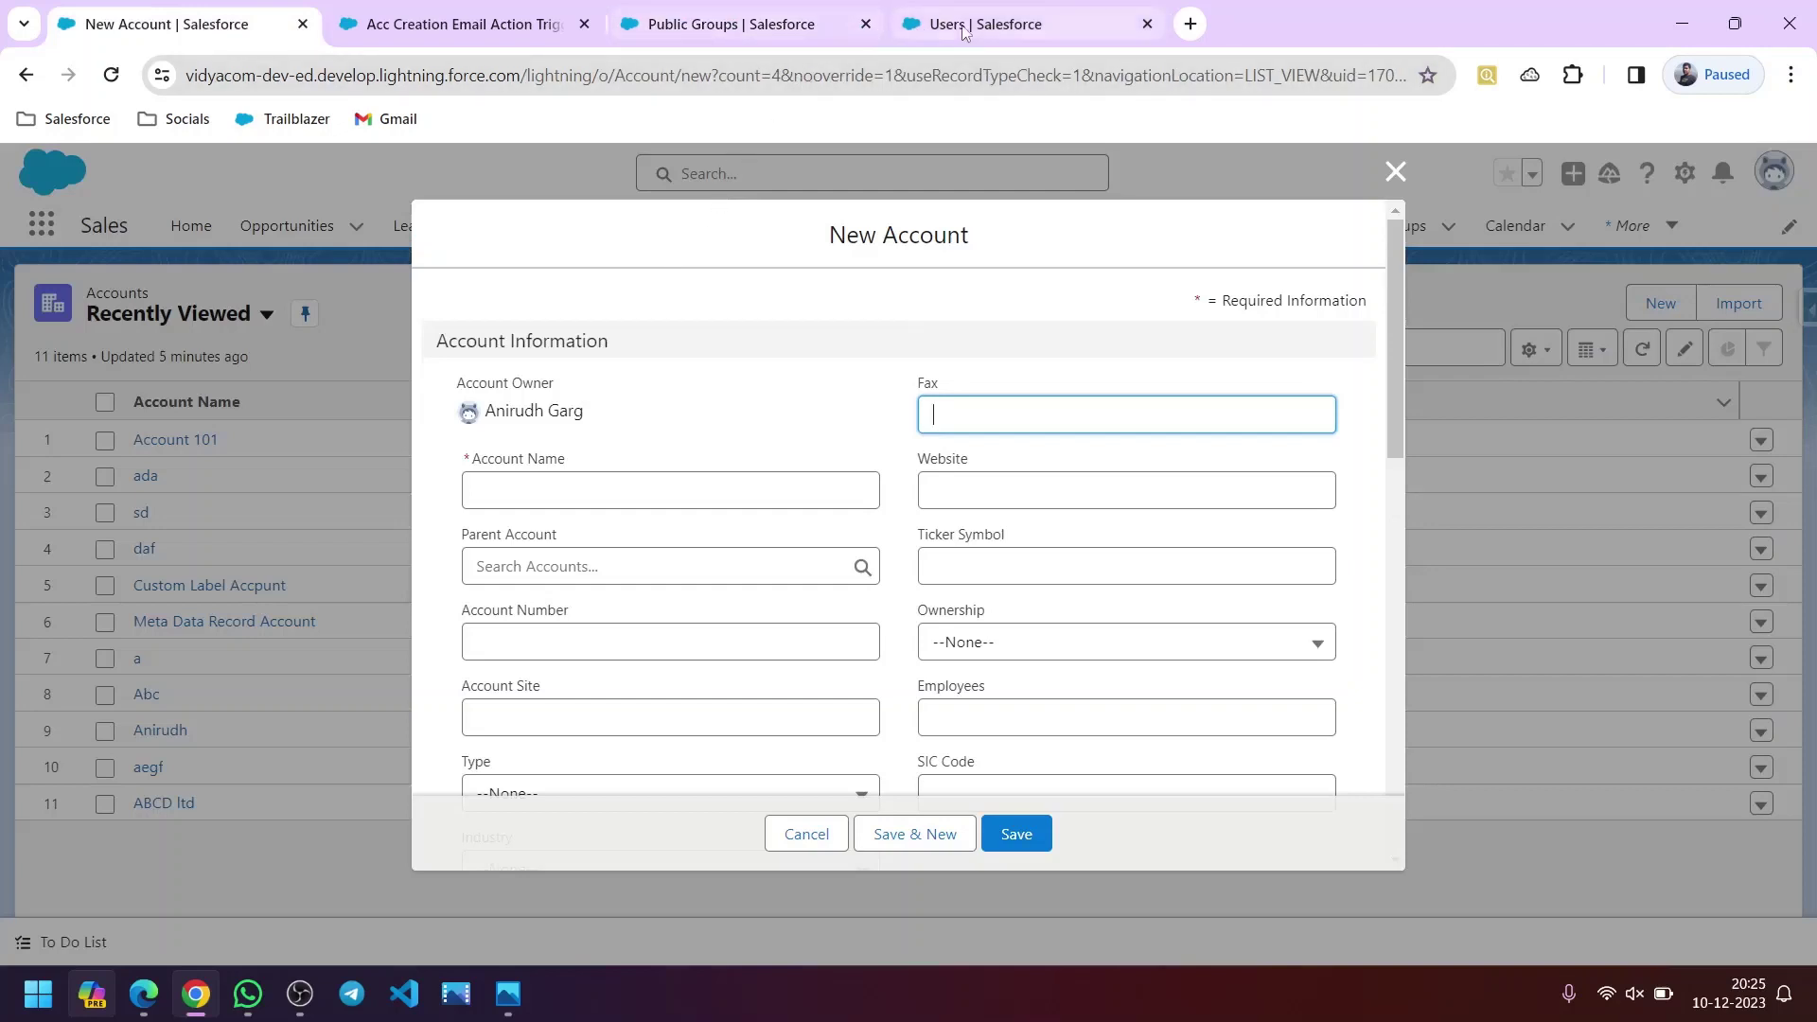
{"action": "left_click", "coordinate": [925, 29]}
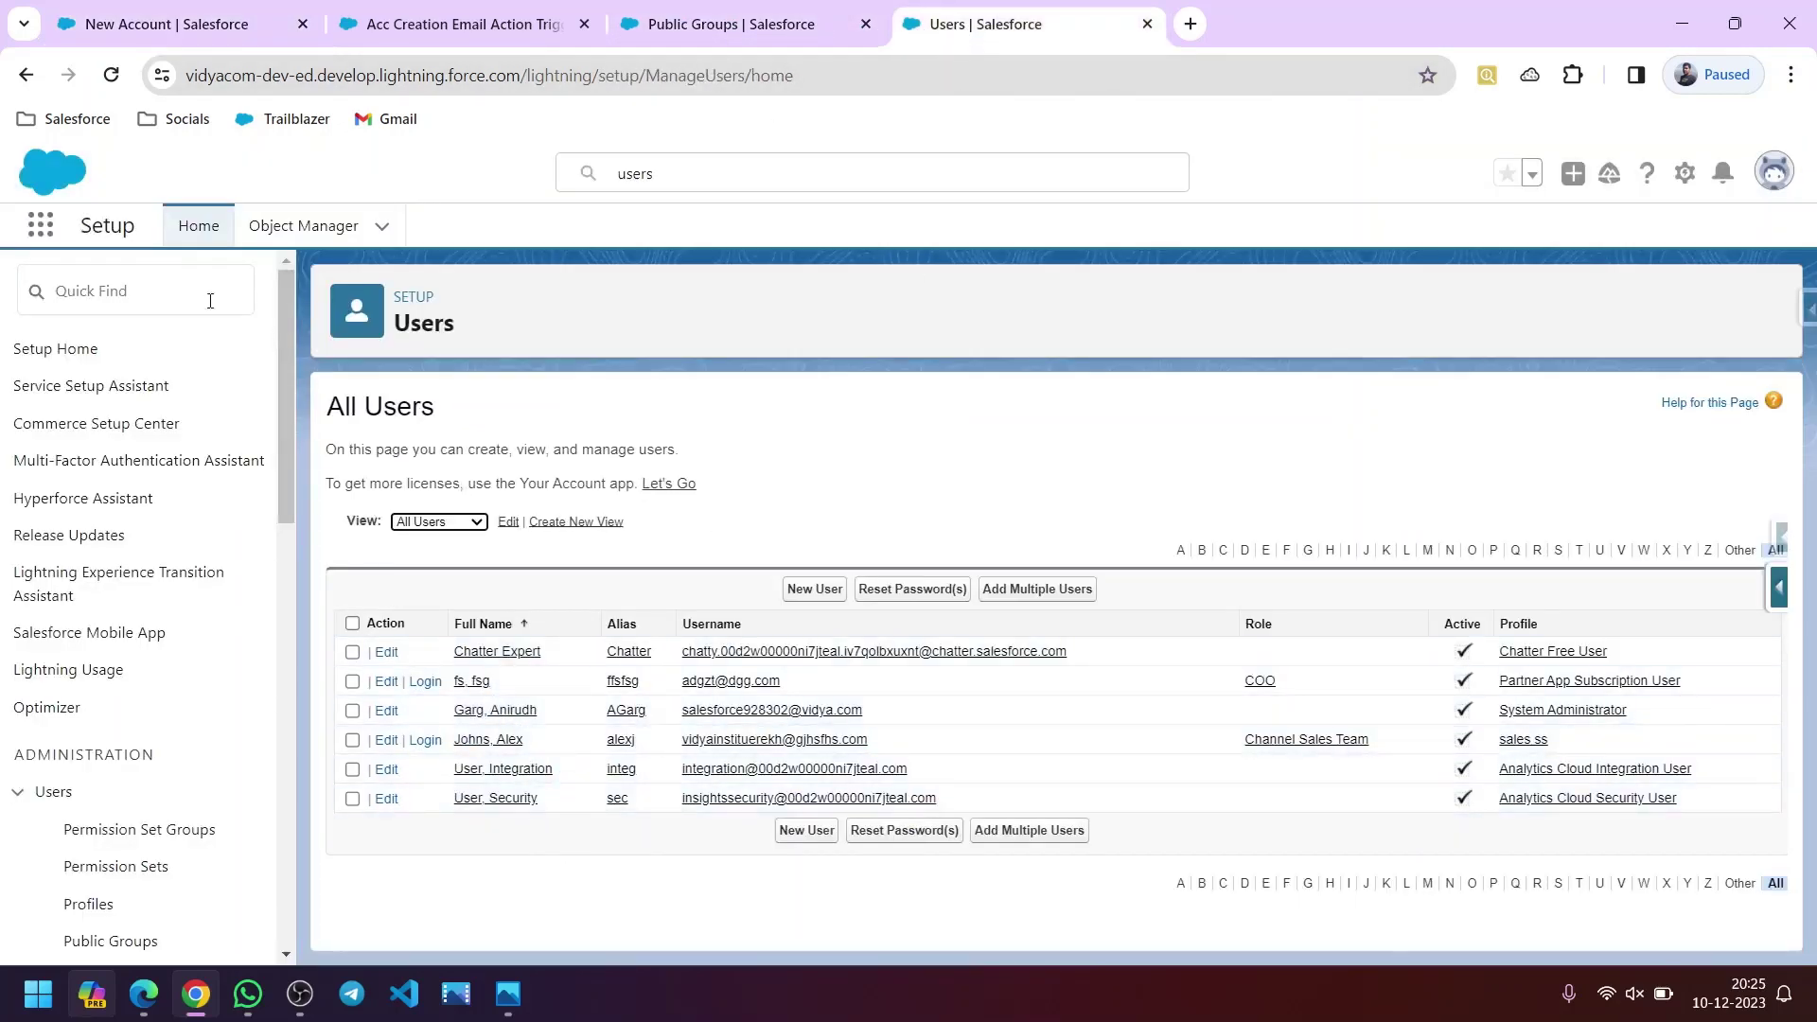
- Discard the unsaved New Account form, check the logged-in user, and return to All Users
{"action": "mouse_move", "coordinate": [145, 46]}
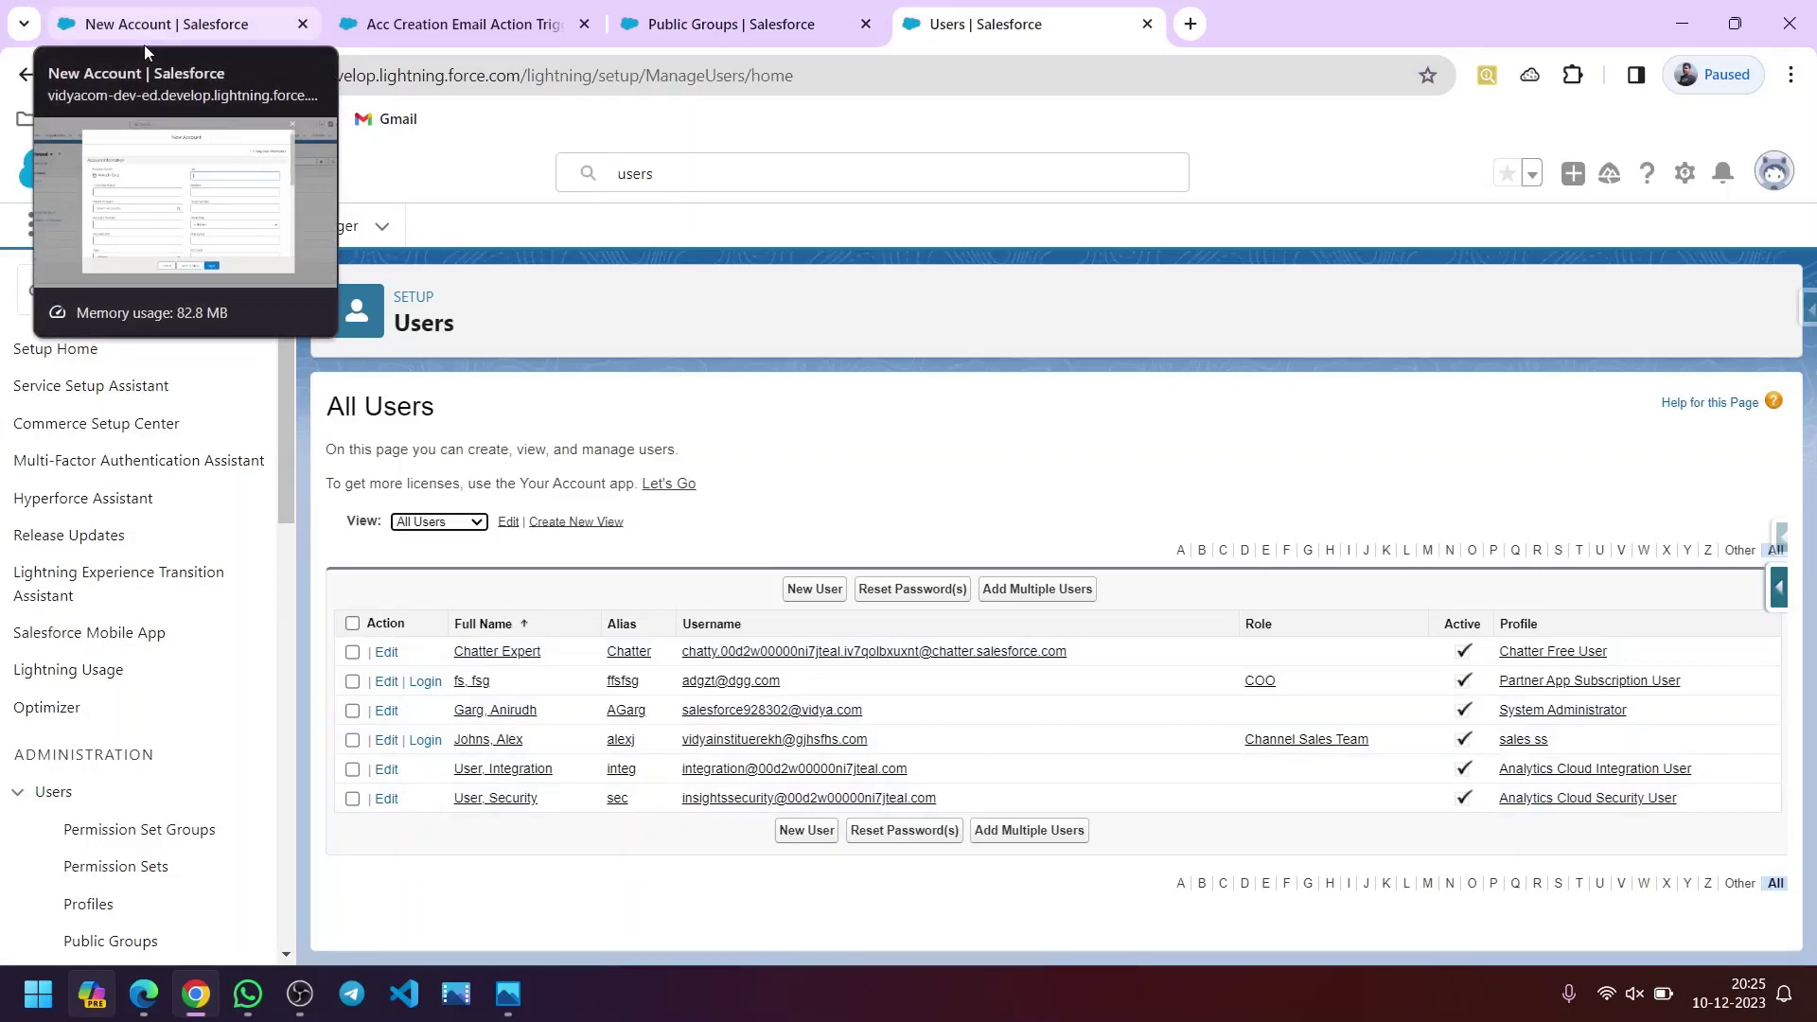
{"action": "left_click", "coordinate": [144, 43]}
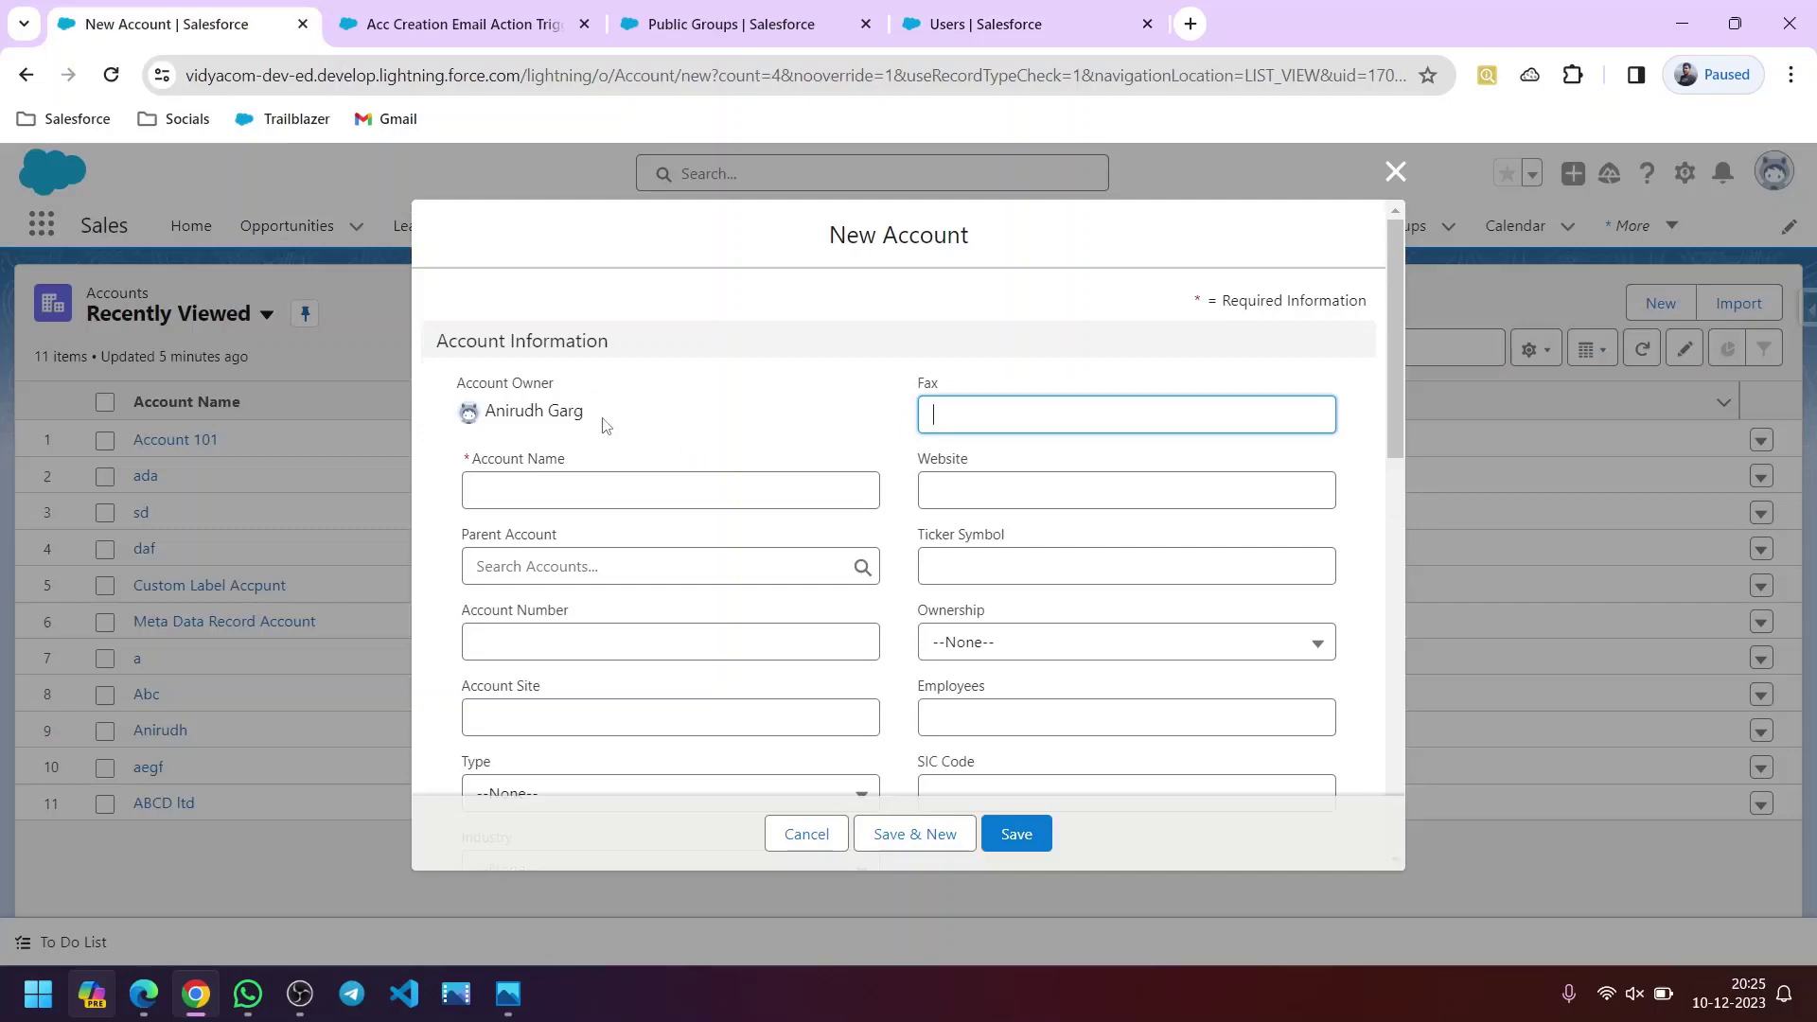
{"action": "left_click", "coordinate": [801, 842]}
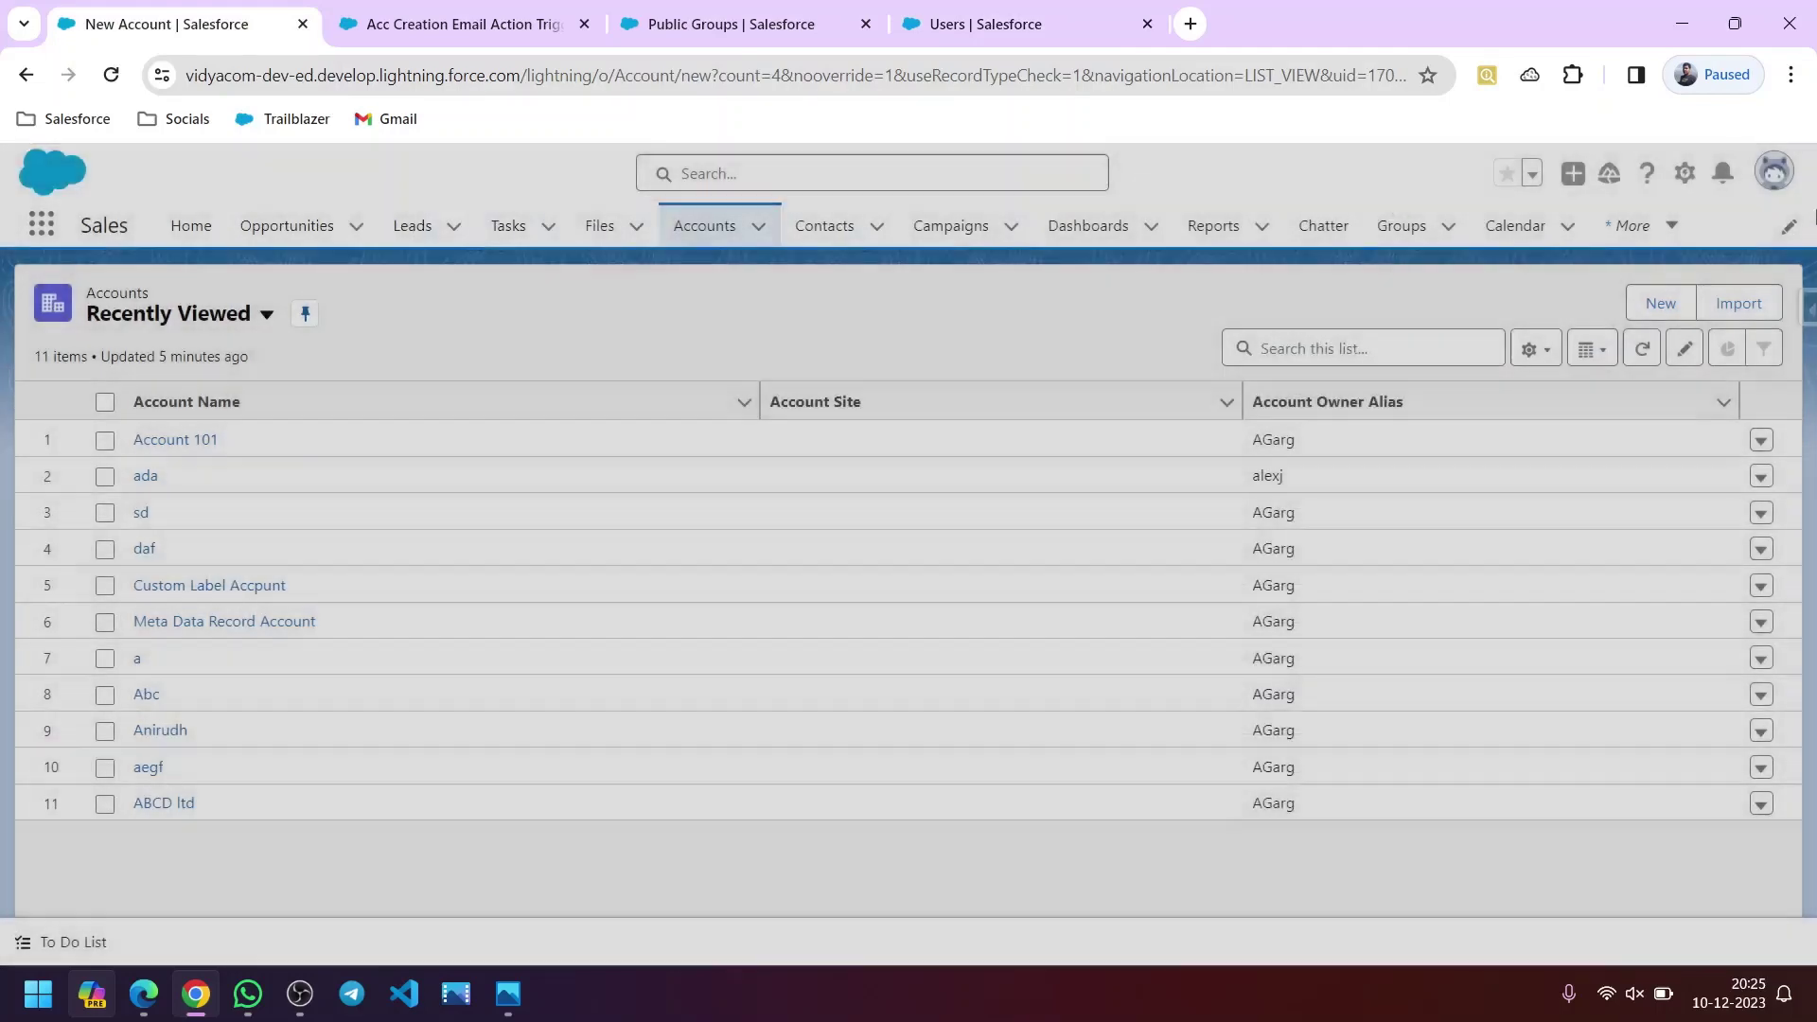
{"action": "left_click", "coordinate": [1775, 176]}
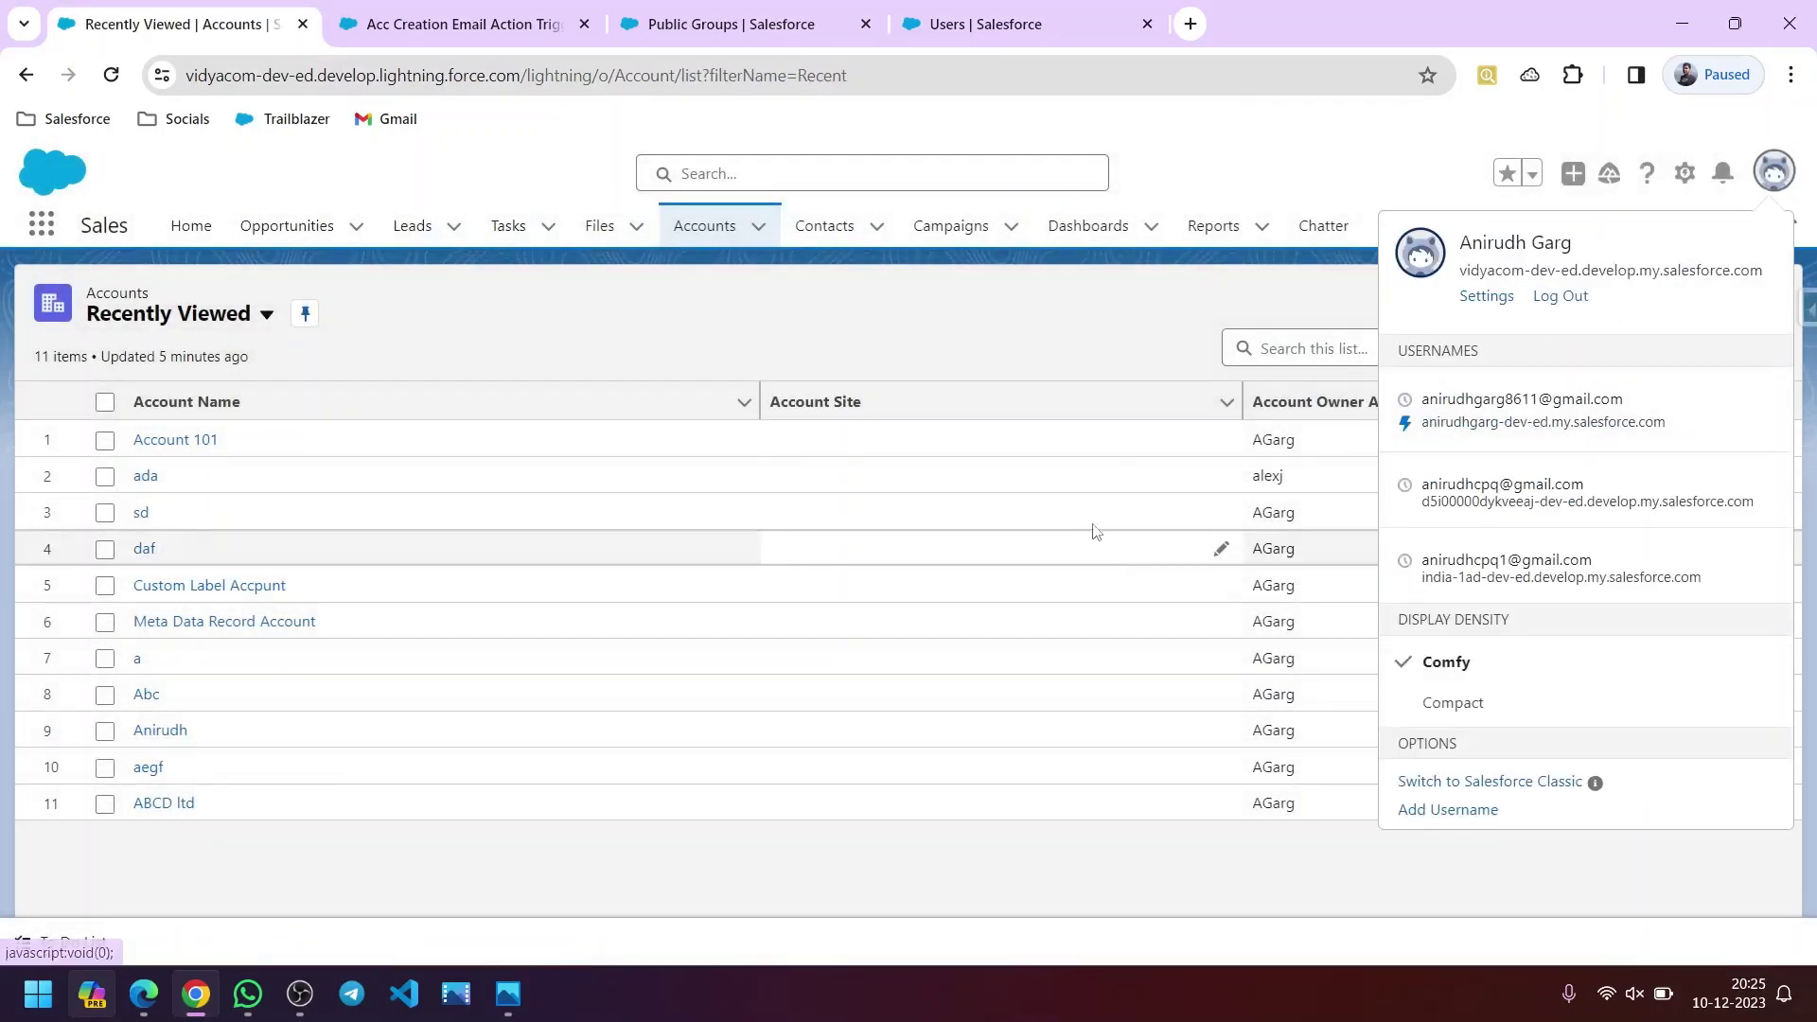
{"action": "left_click", "coordinate": [1109, 339]}
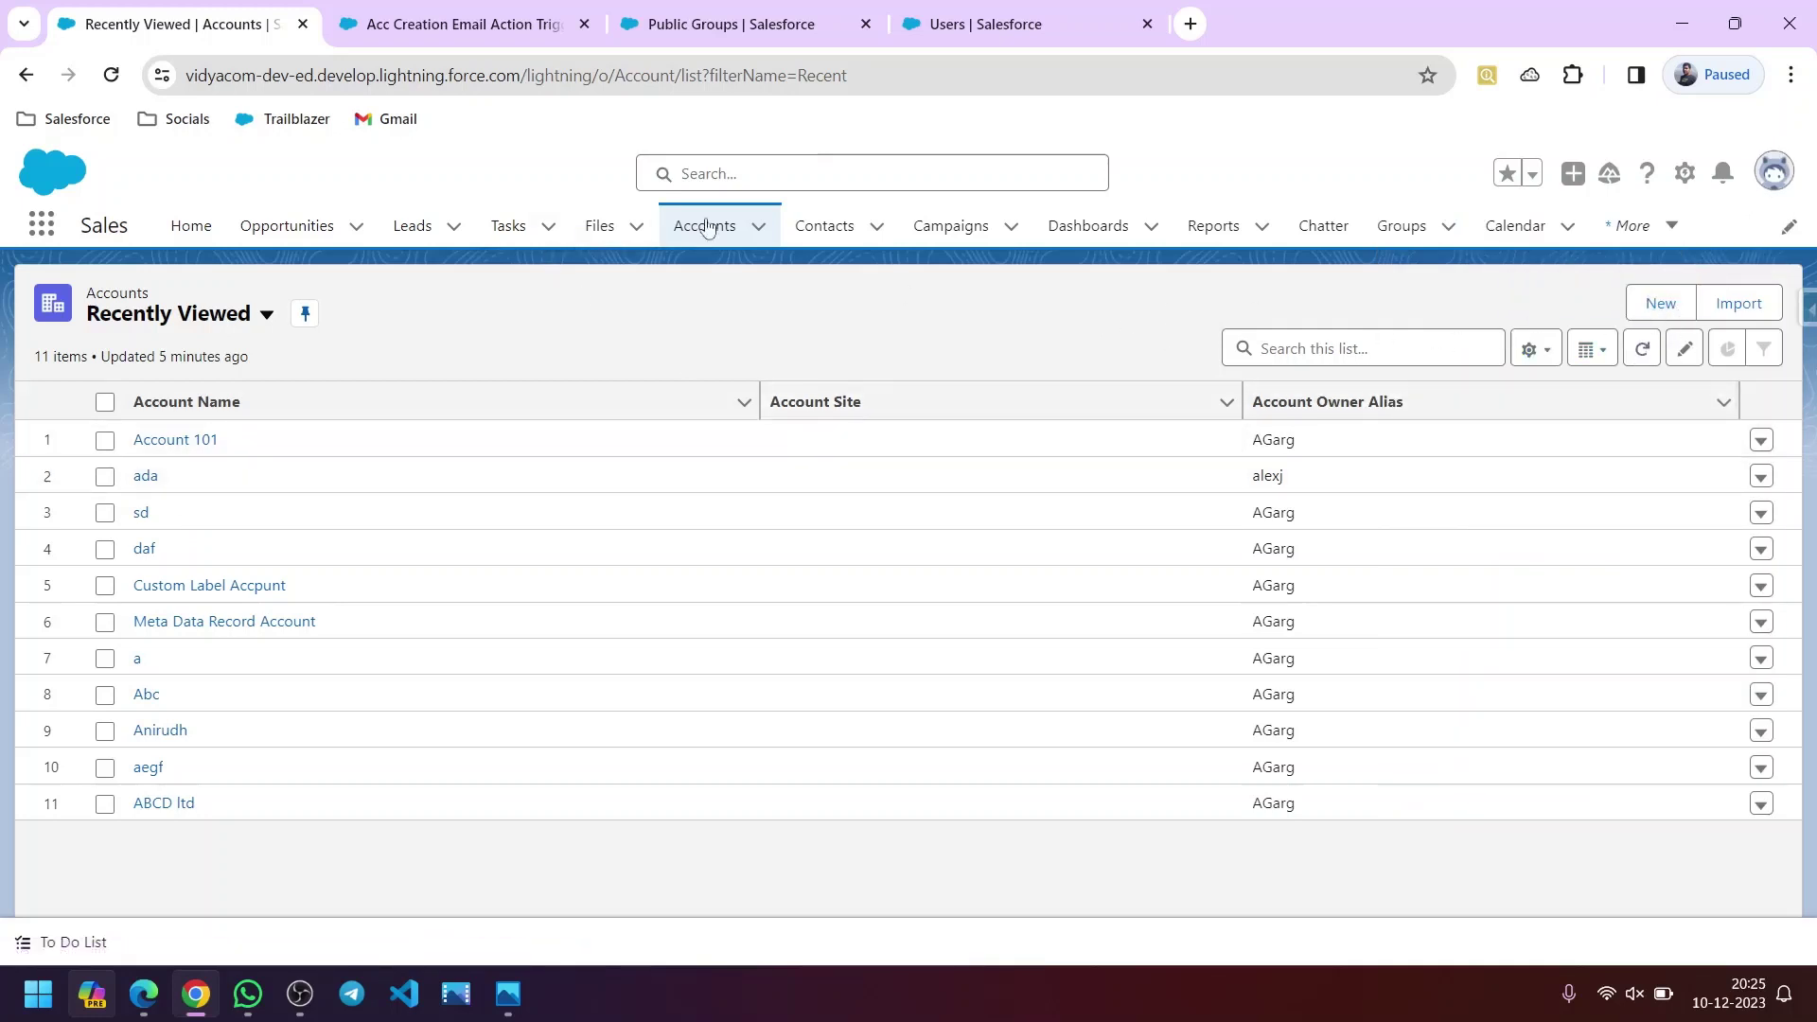
{"action": "left_click", "coordinate": [999, 34]}
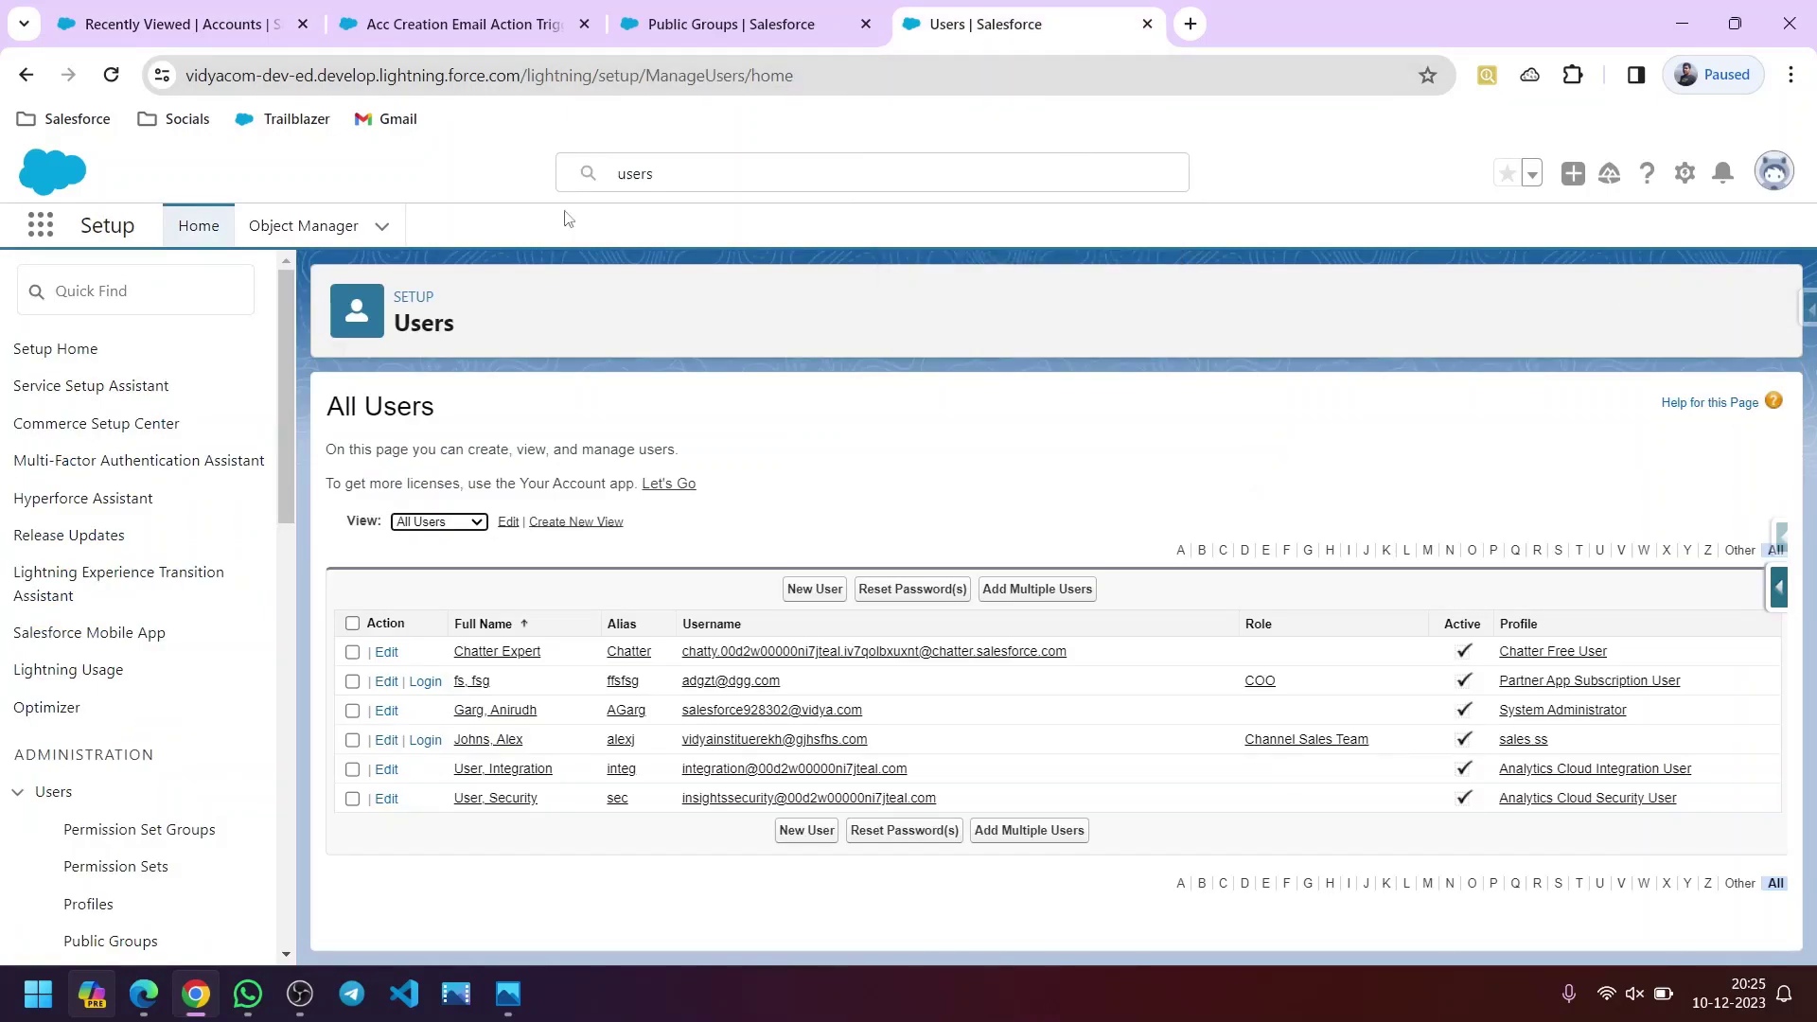
- Open the Get Public Group element, which filters Group Name equals Accepted Account Owners
{"action": "left_click", "coordinate": [419, 27]}
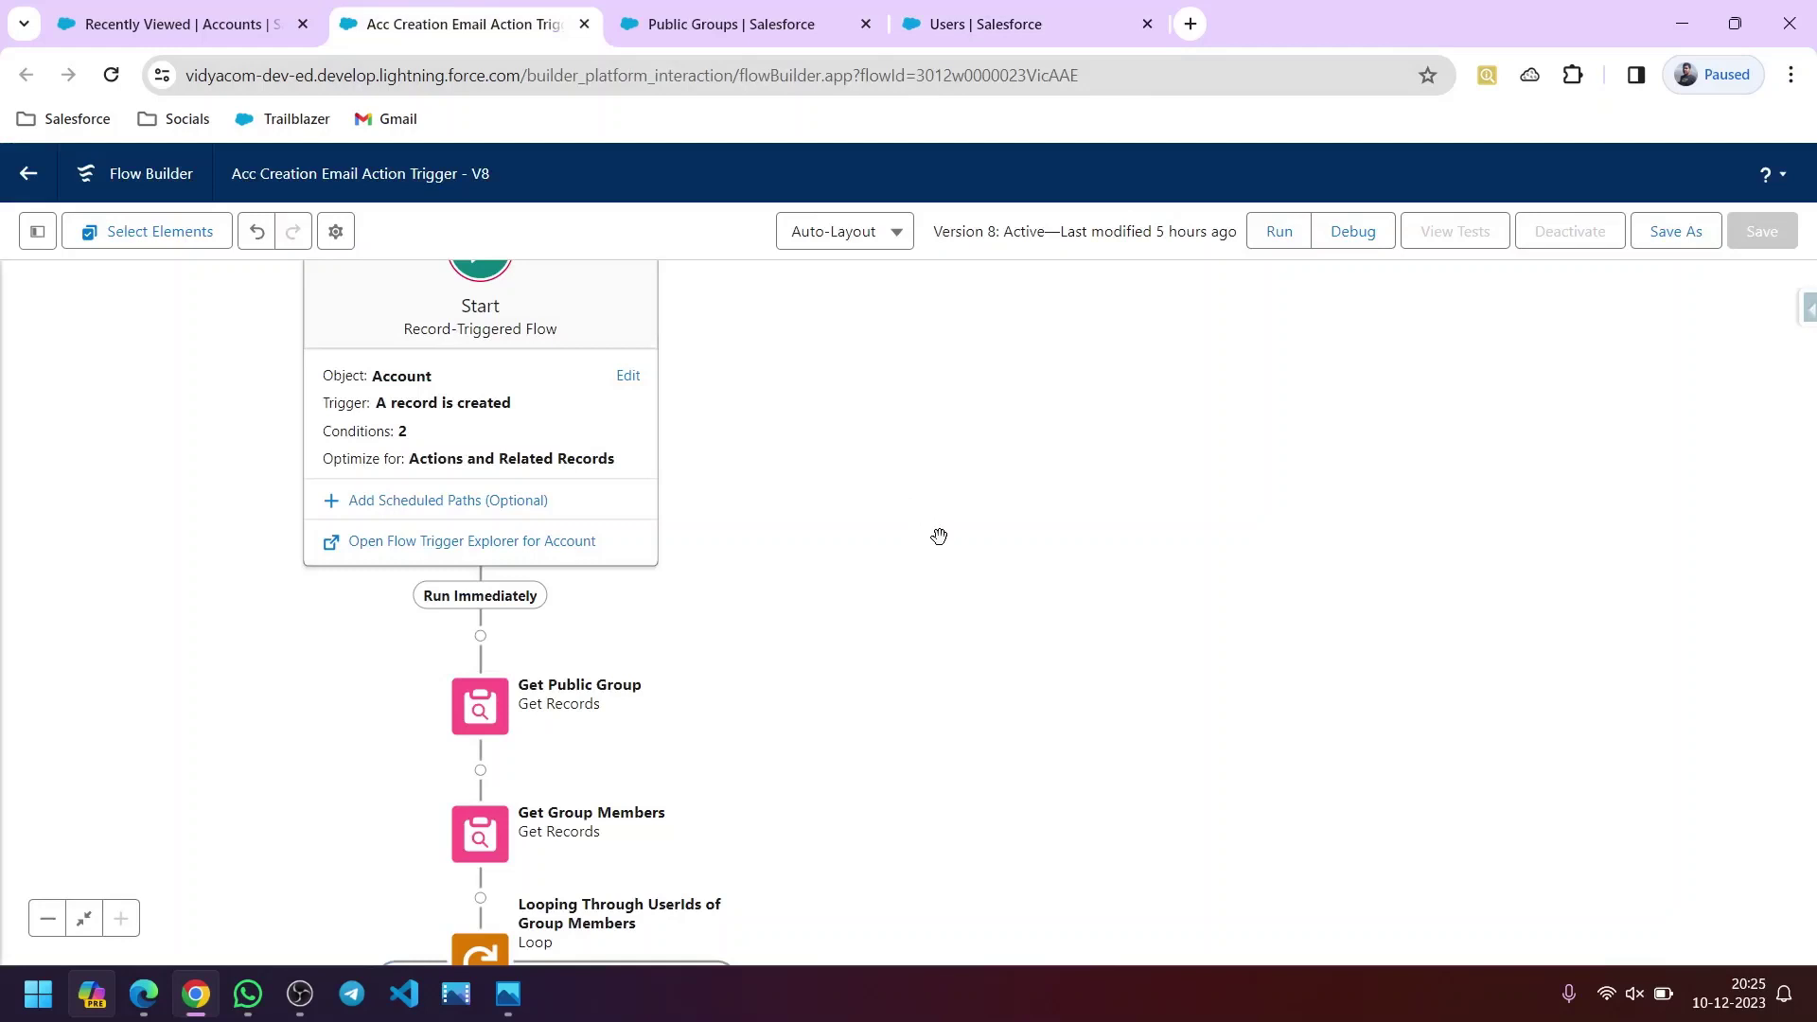
{"action": "left_click_drag", "start_coordinate": [1034, 678], "coordinate": [1079, 542]}
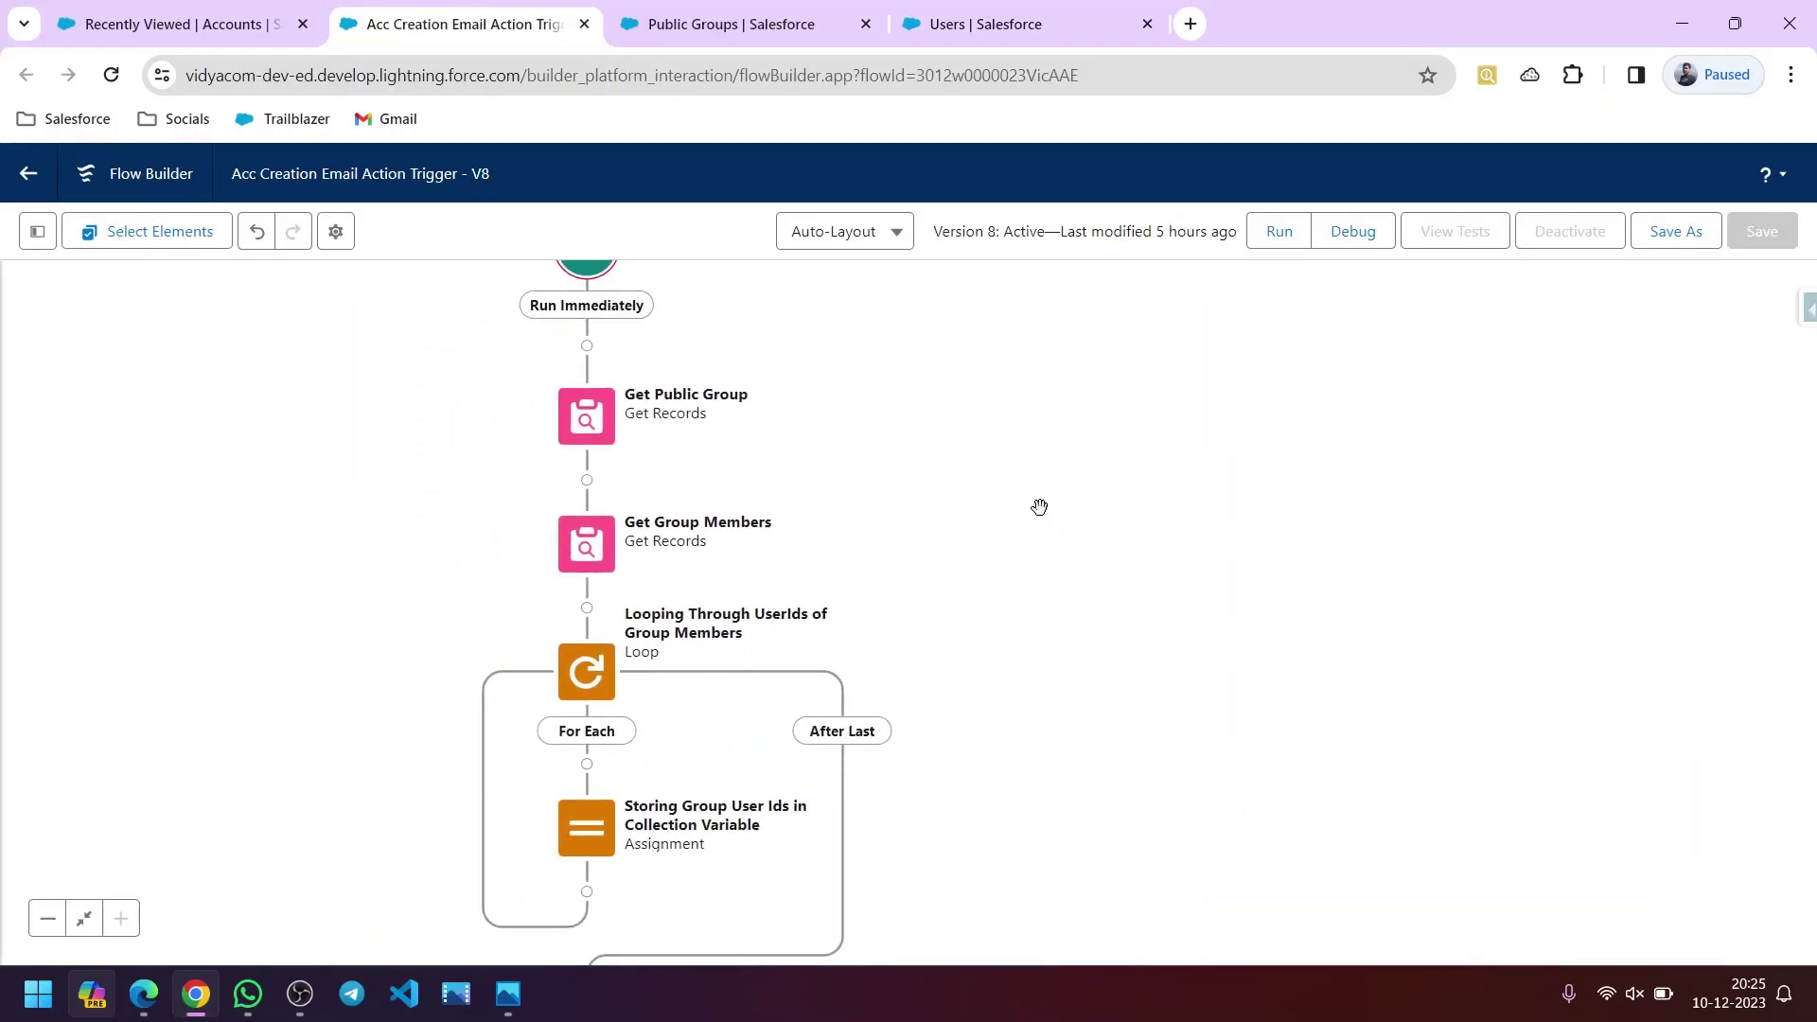
{"action": "left_click", "coordinate": [694, 28]}
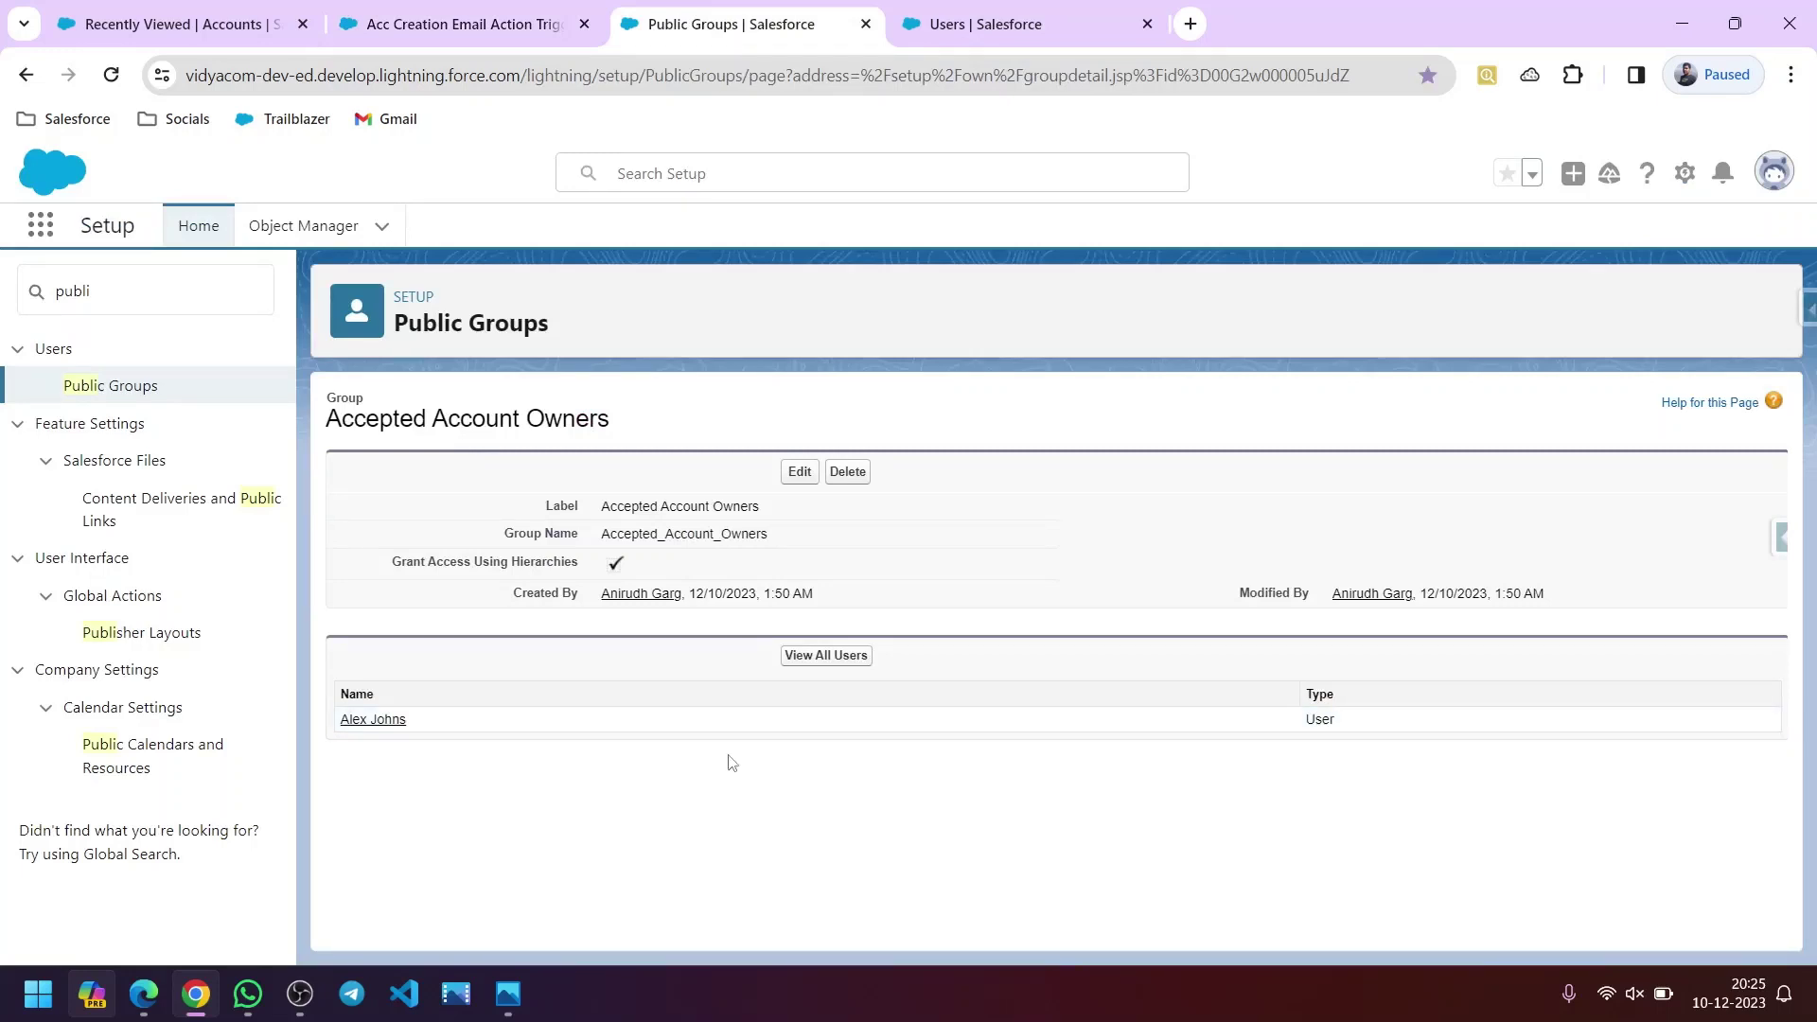
{"action": "left_click", "coordinate": [445, 38]}
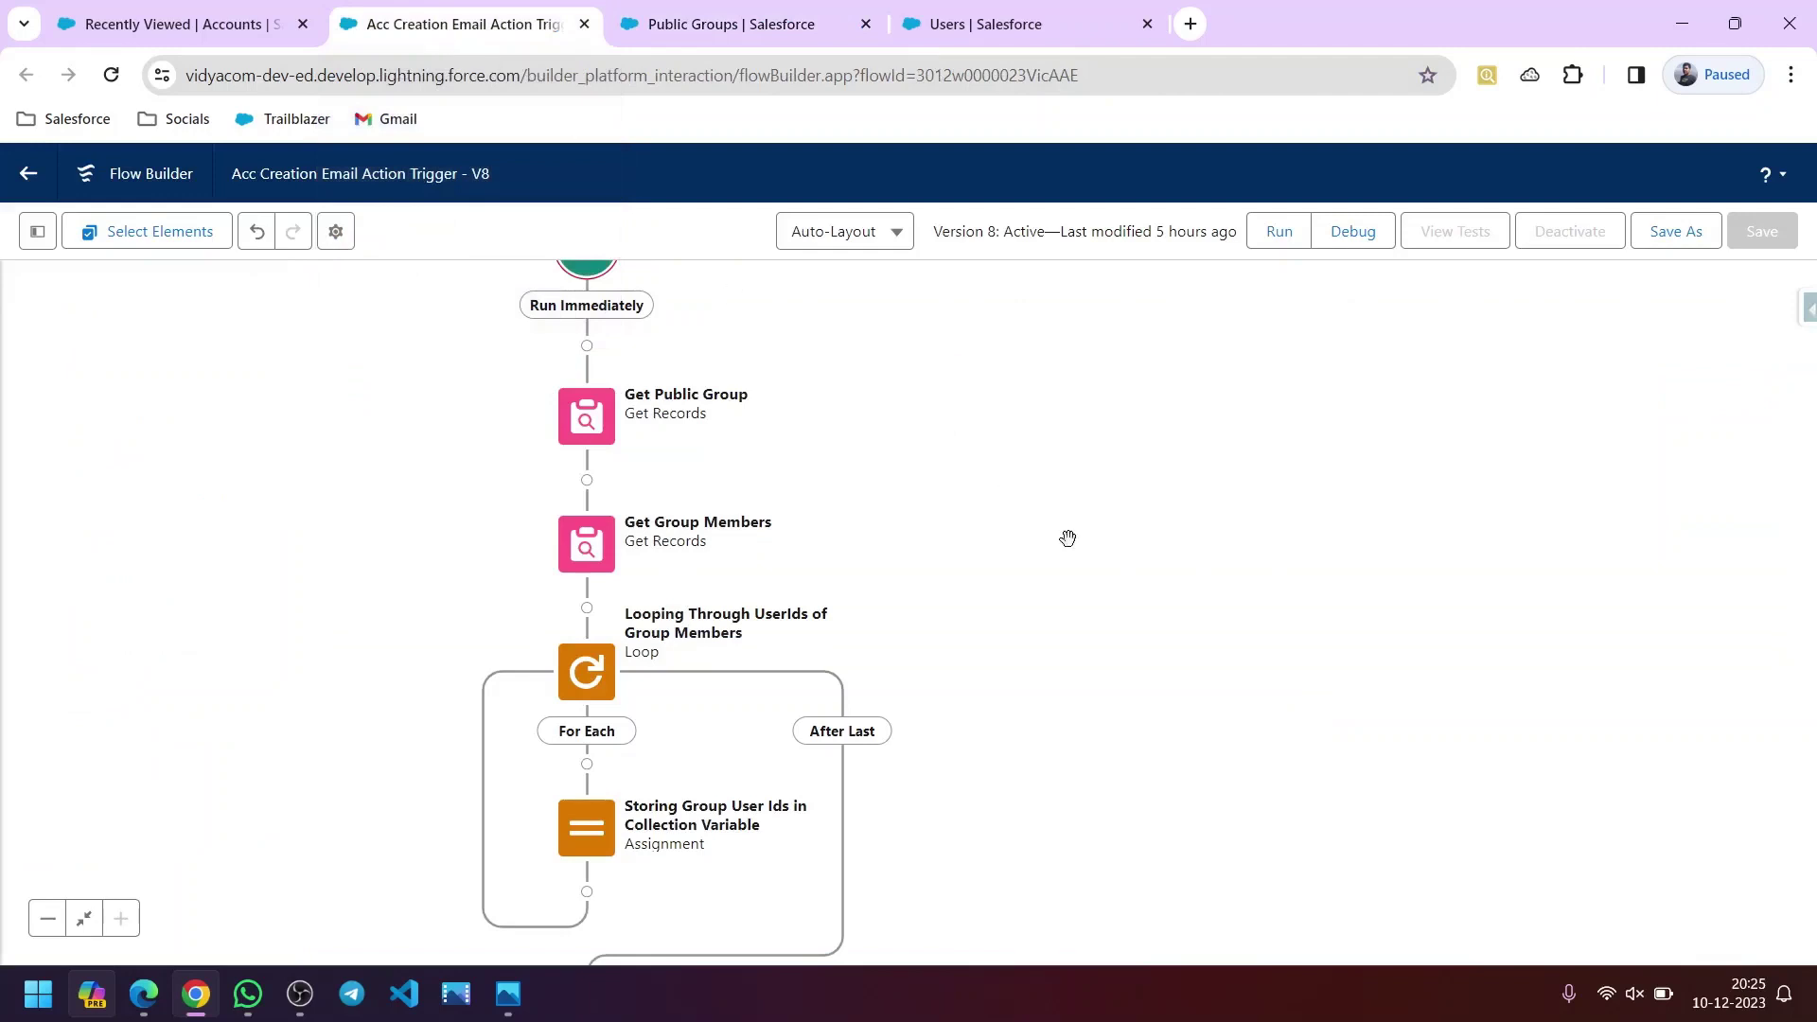
{"action": "scroll", "coordinate": [1066, 548], "scroll_direction": "up", "scroll_amount": 2}
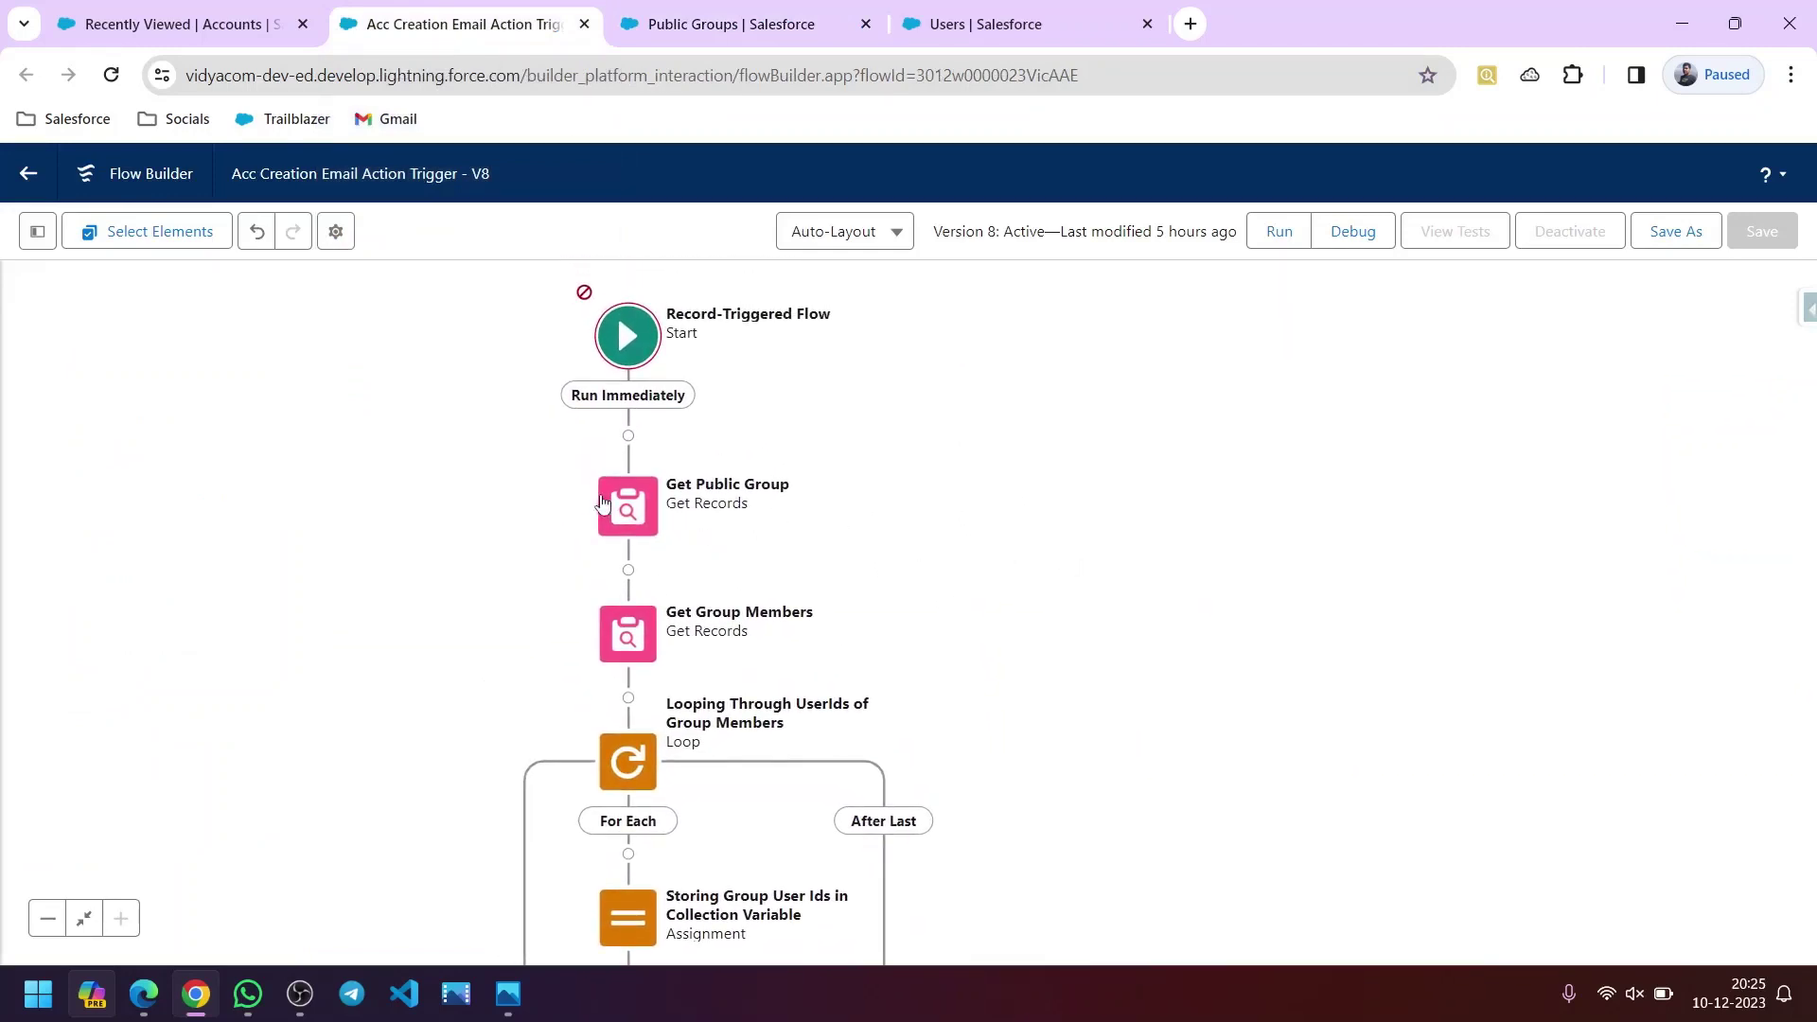
{"action": "left_click", "coordinate": [622, 505]}
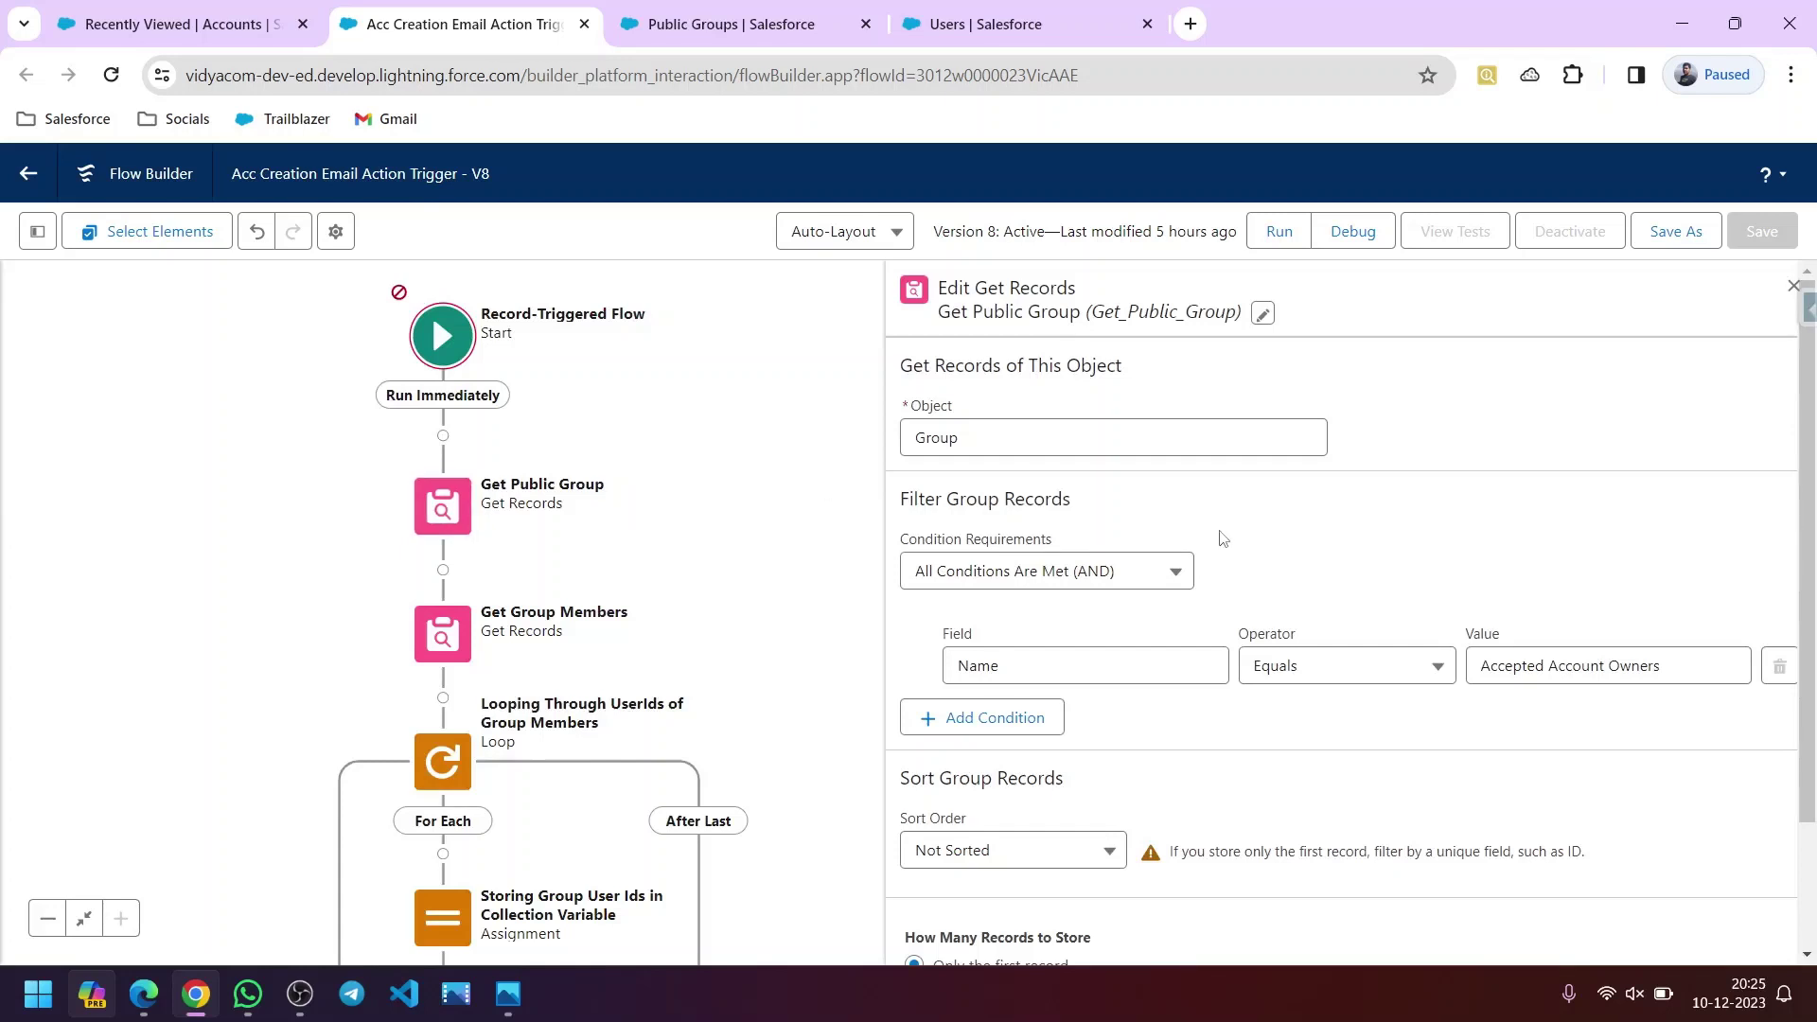
- Review the Get Public Group settings against the Accepted Account Owners page, then close them
{"action": "scroll", "coordinate": [1064, 446], "scroll_direction": "down", "scroll_amount": 2}
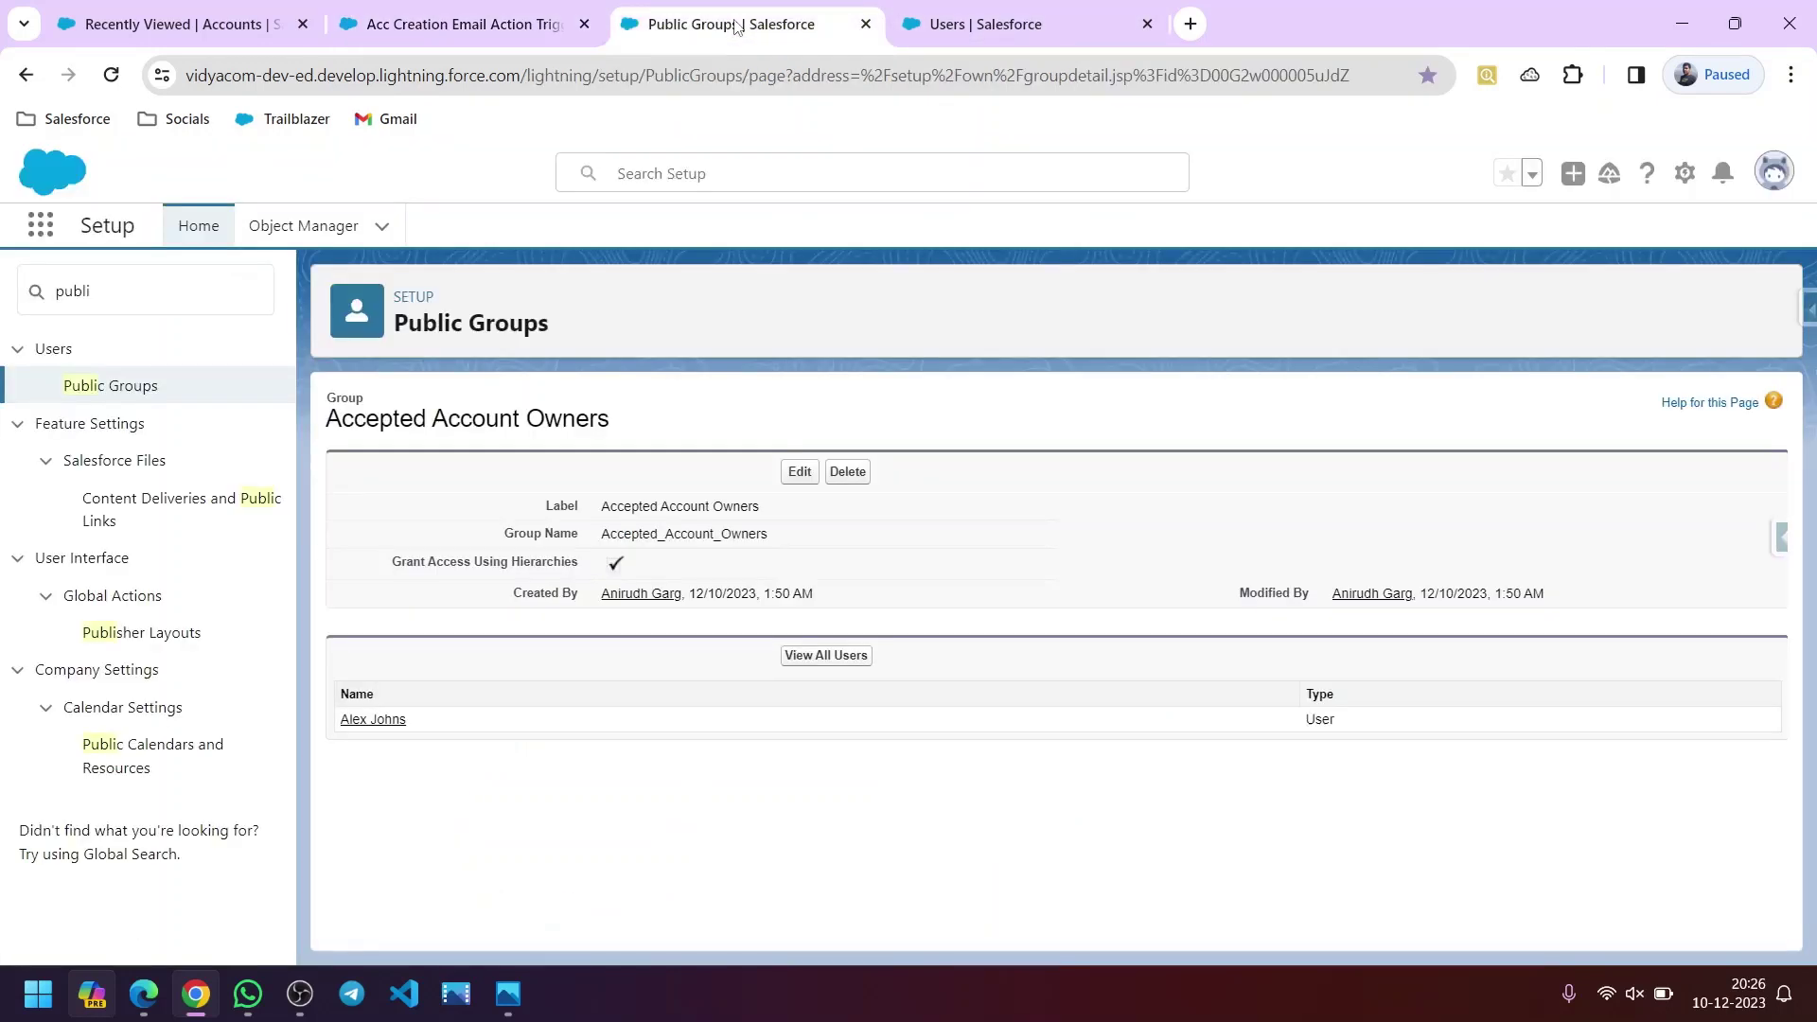
{"action": "left_click", "coordinate": [739, 28]}
{"action": "left_click", "coordinate": [429, 23]}
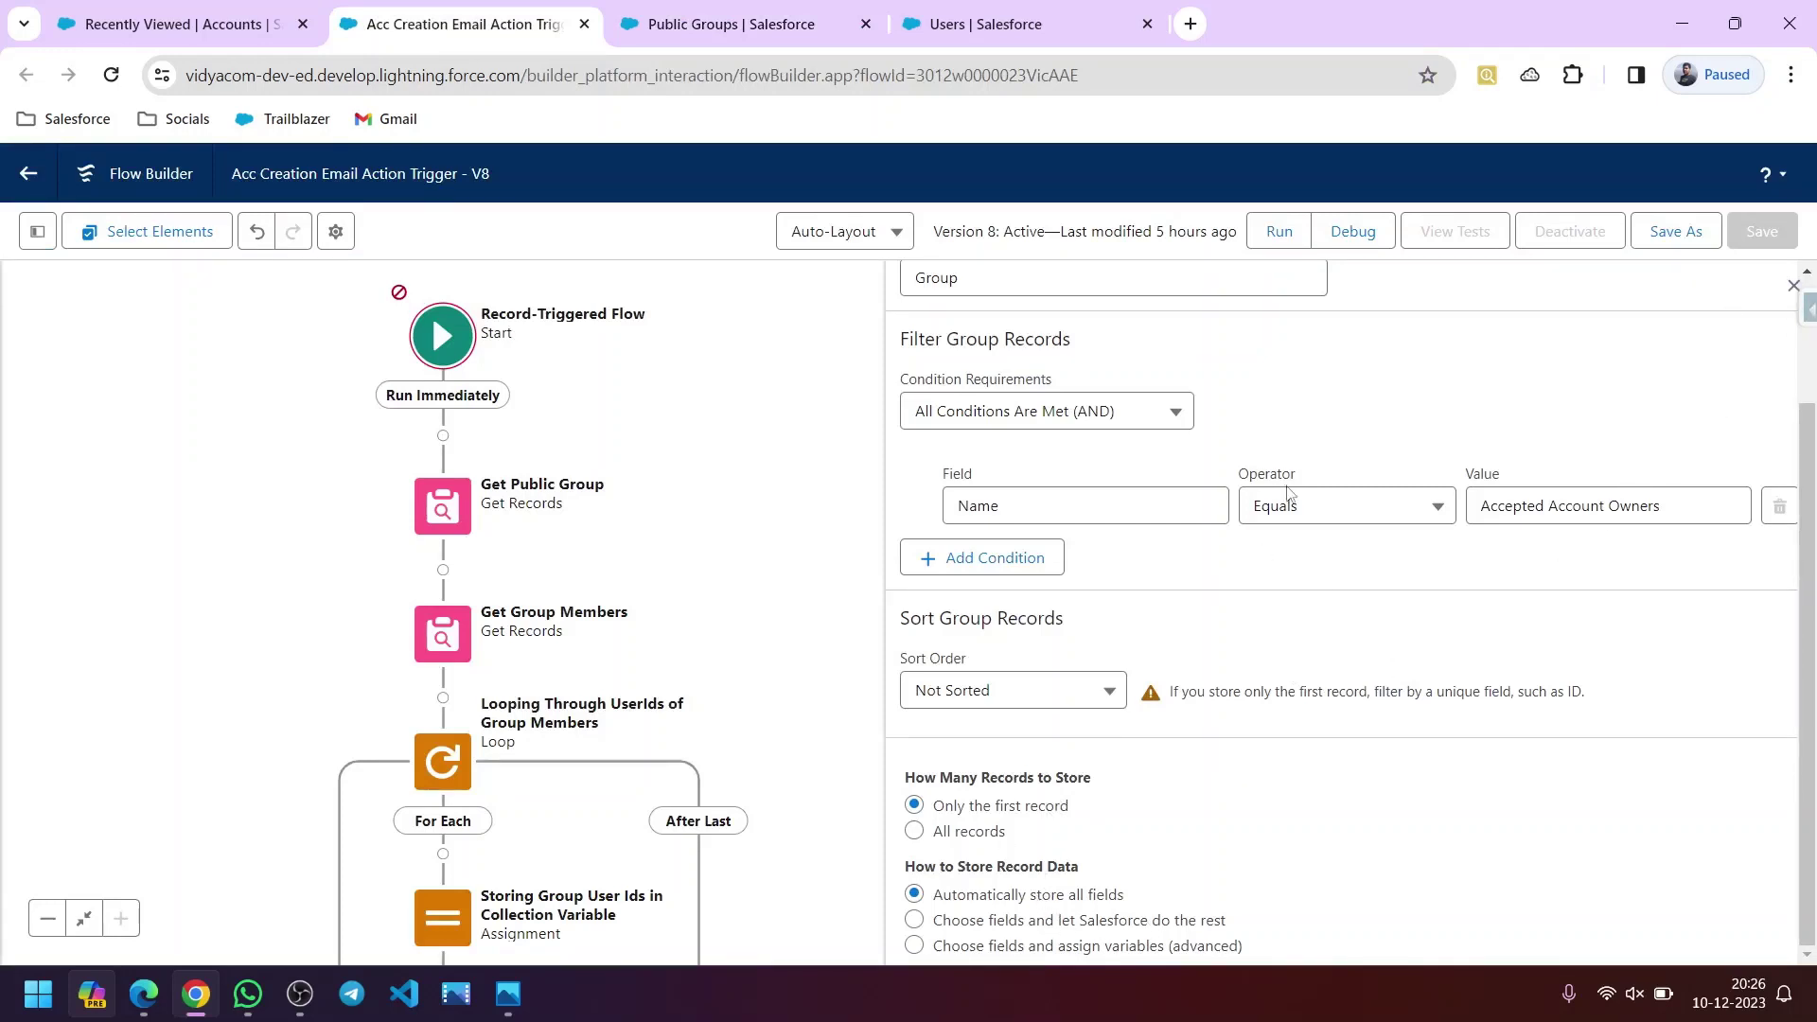
{"action": "left_click", "coordinate": [1791, 289]}
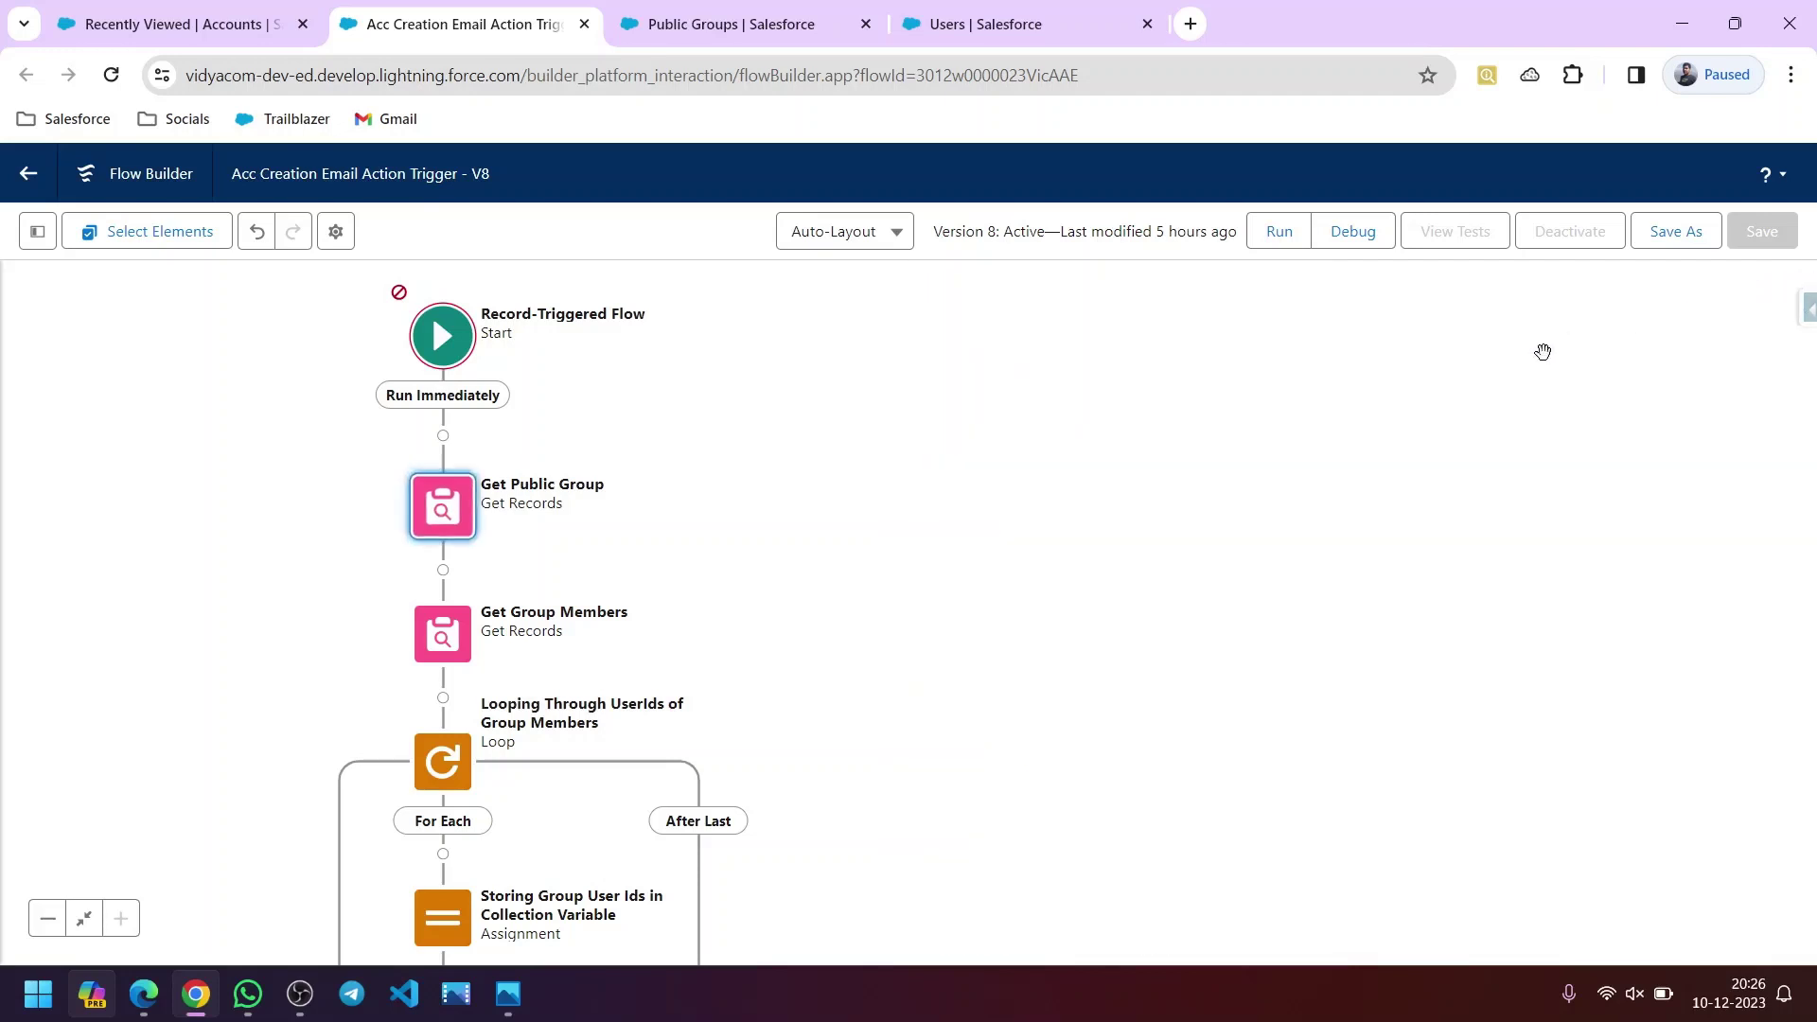
- Recentre the canvas and open the Get Group Members element's Get Records settings
{"action": "left_click_drag", "start_coordinate": [998, 600], "coordinate": [1183, 506]}
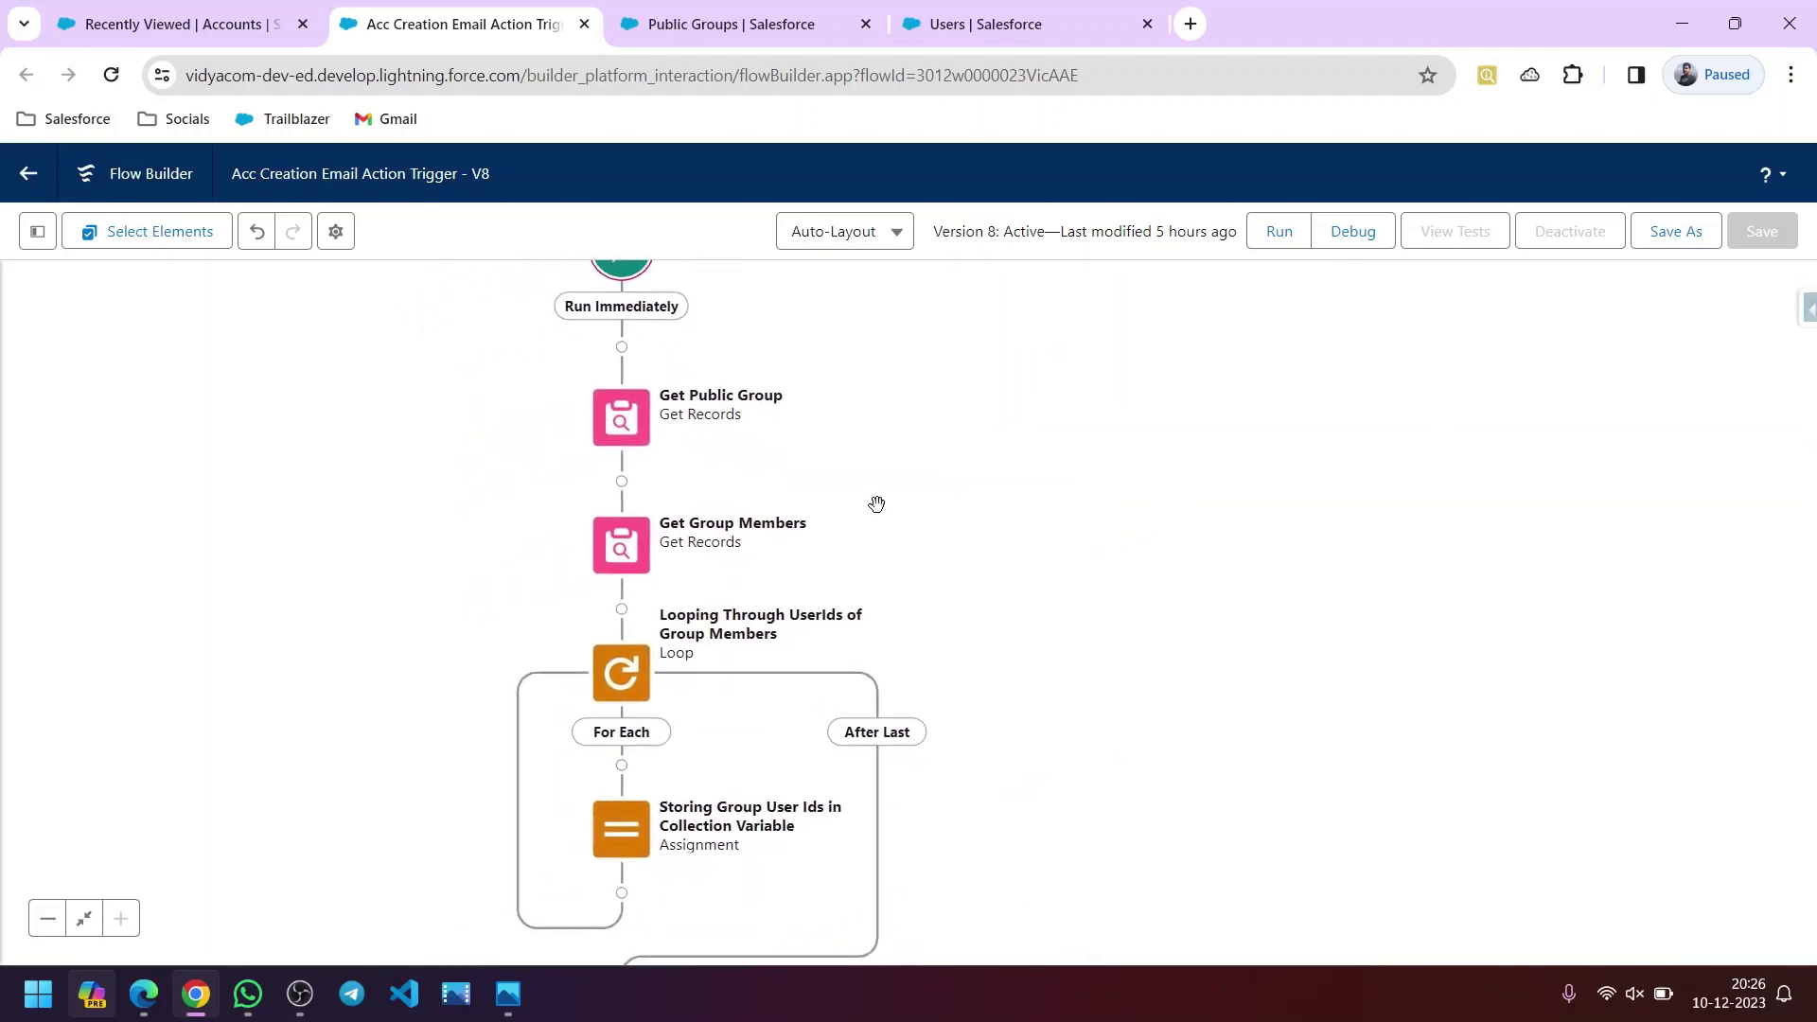
{"action": "left_click", "coordinate": [625, 547]}
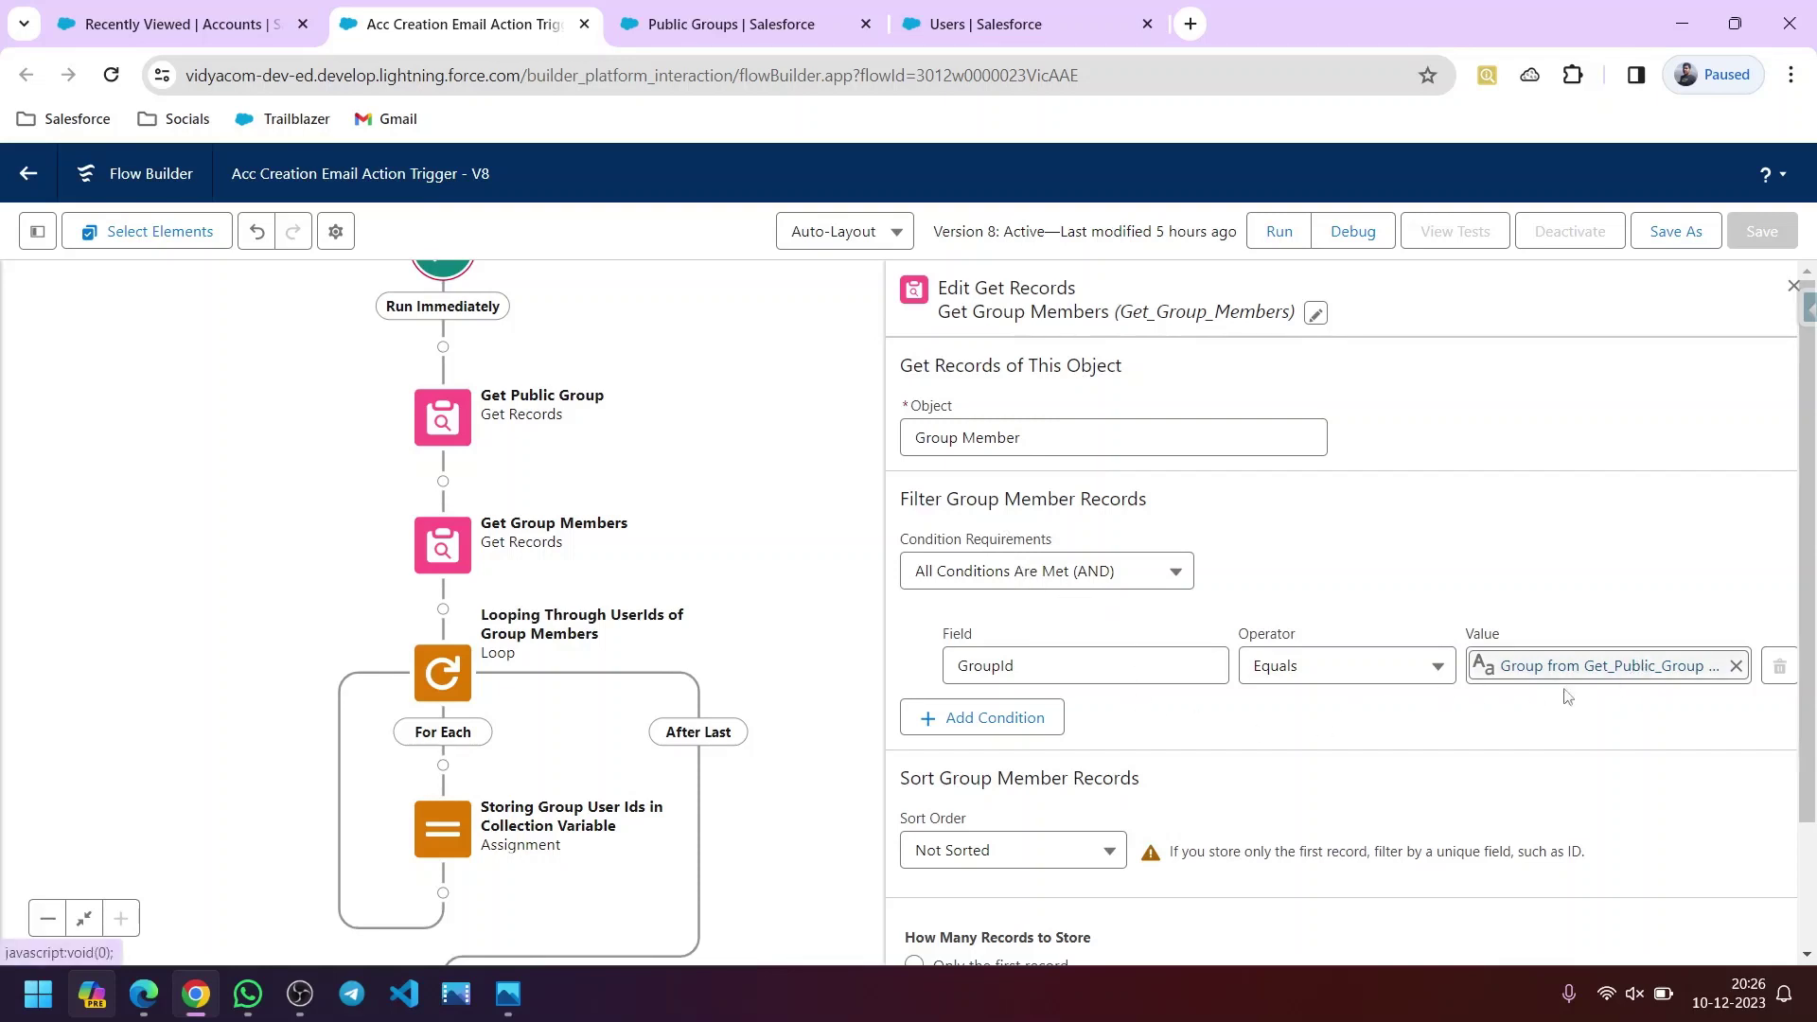
- Recheck the group page, then clear the GroupId filter value and open the resource picker
{"action": "left_click", "coordinate": [701, 25]}
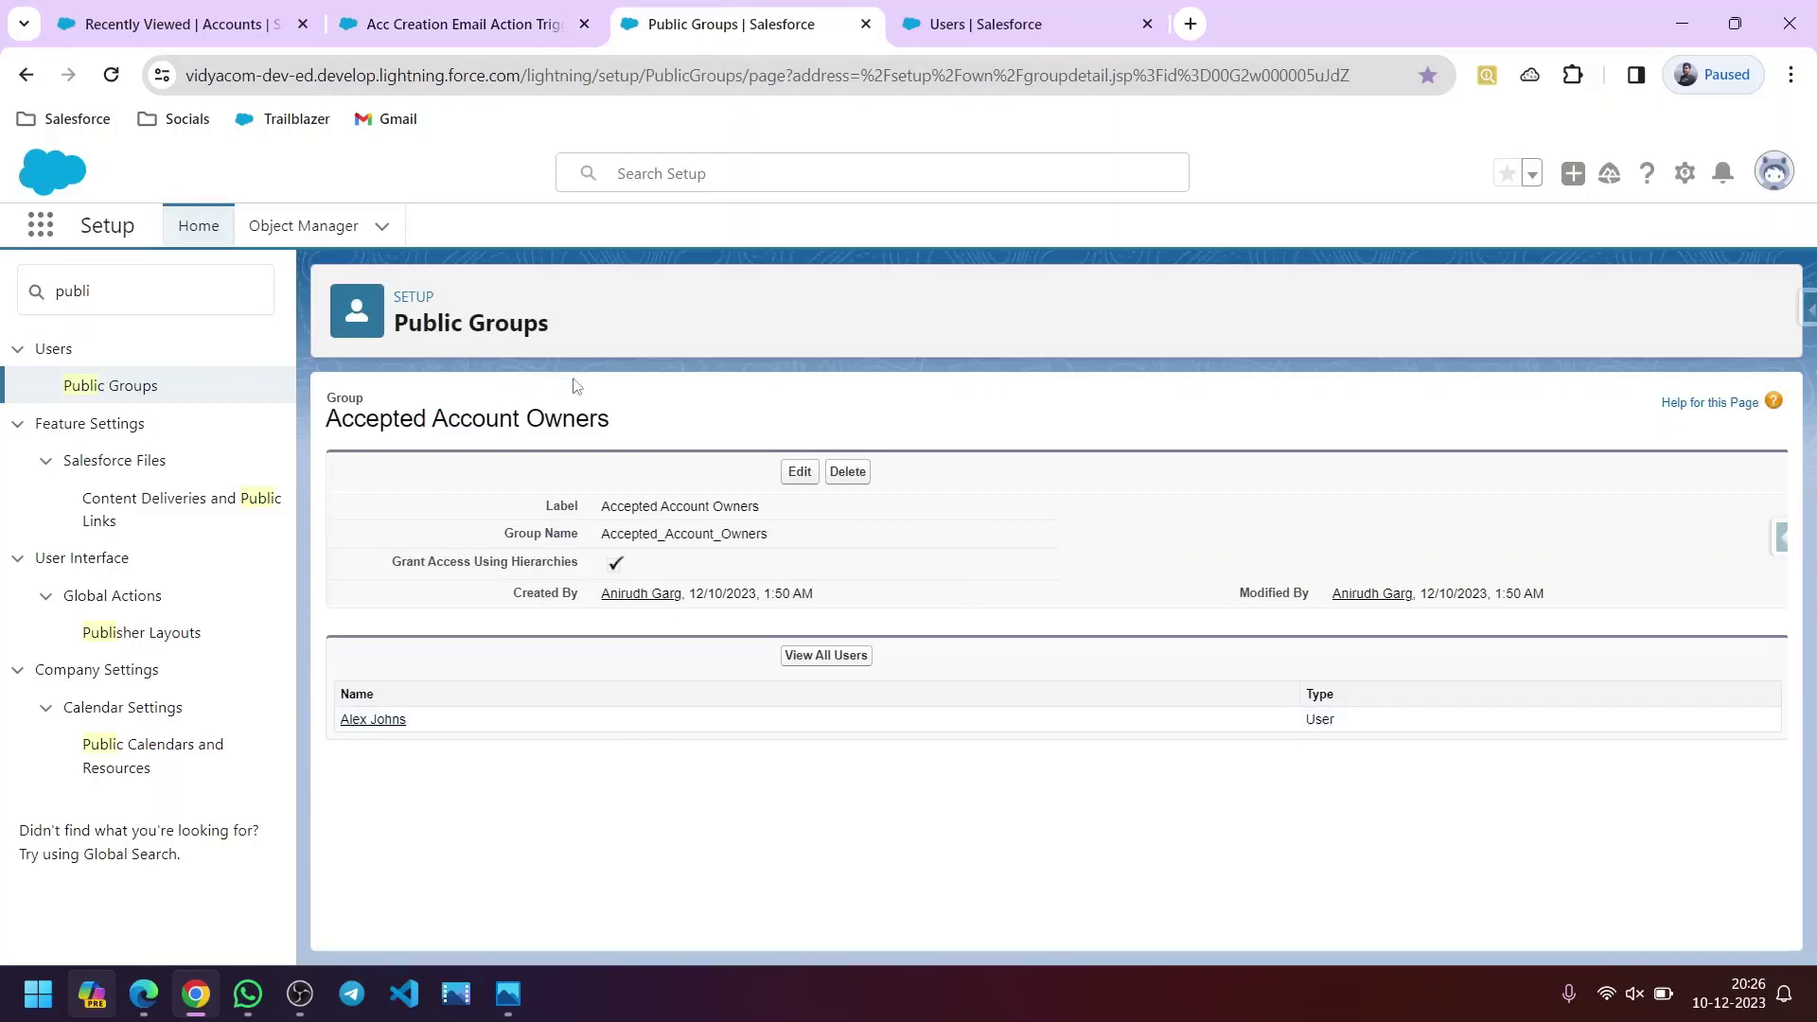
{"action": "left_click", "coordinate": [445, 29]}
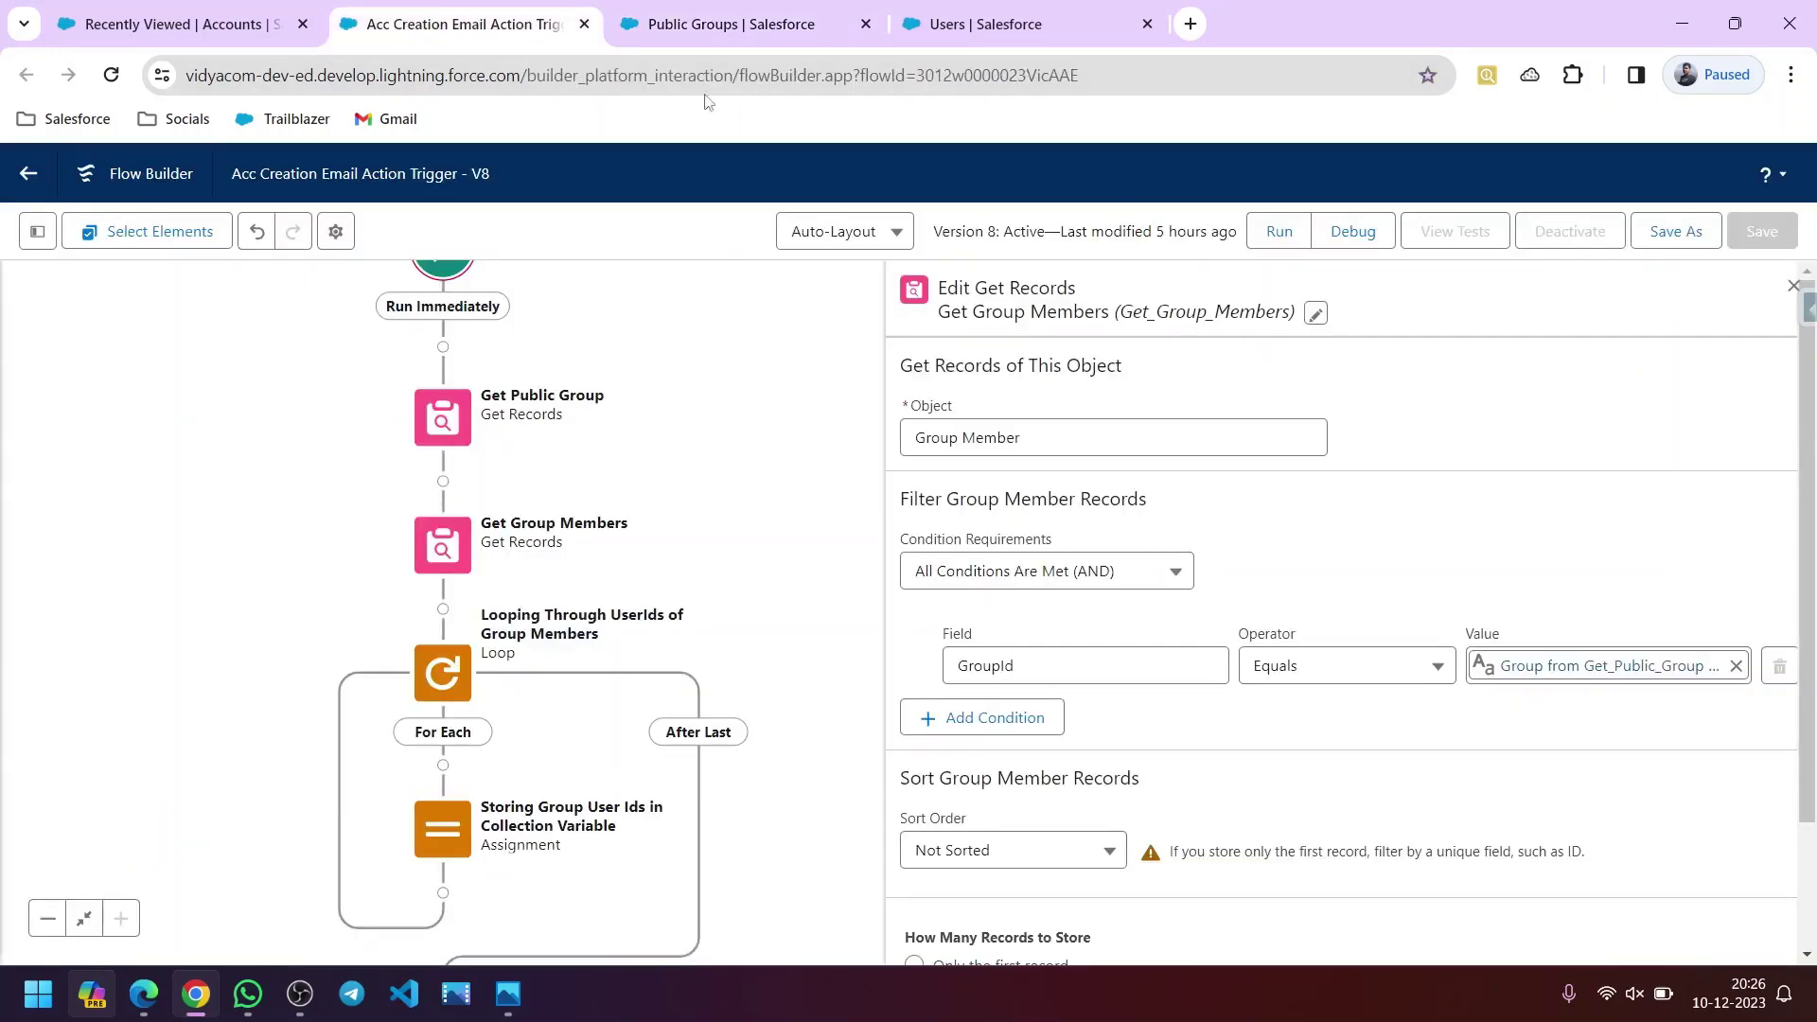
{"action": "left_click", "coordinate": [1735, 666]}
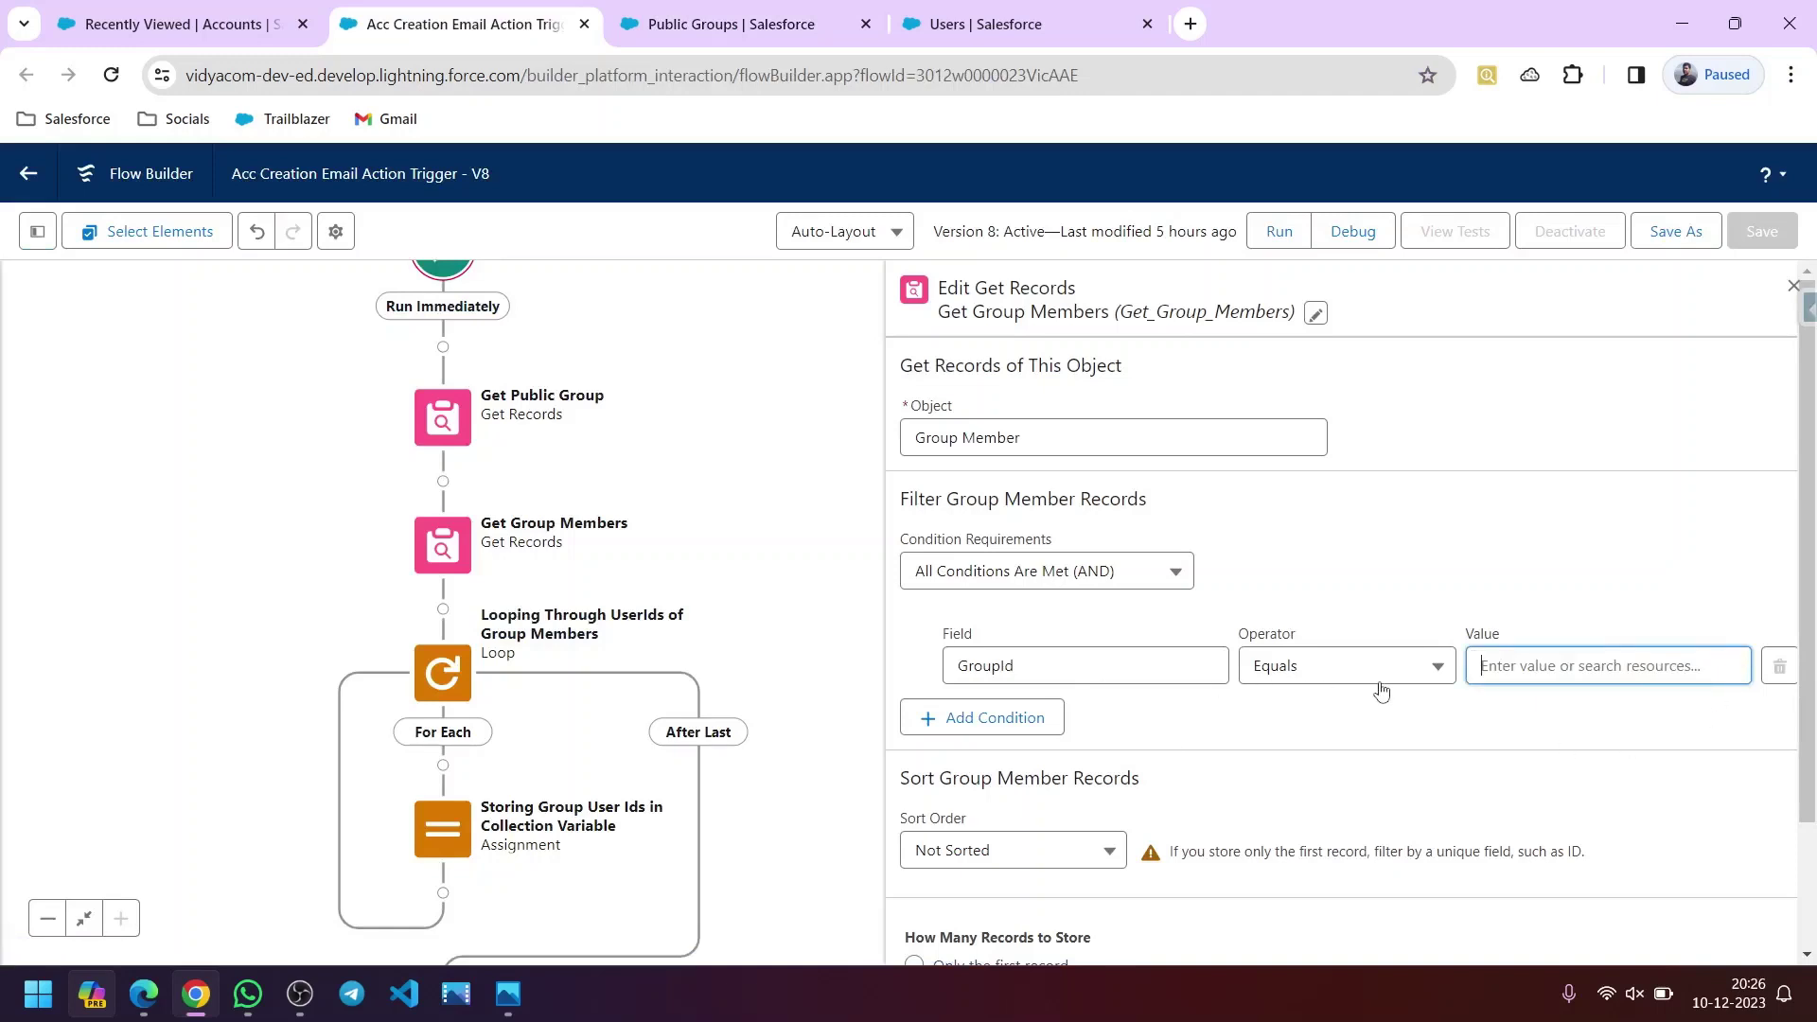
{"action": "left_click", "coordinate": [1535, 666]}
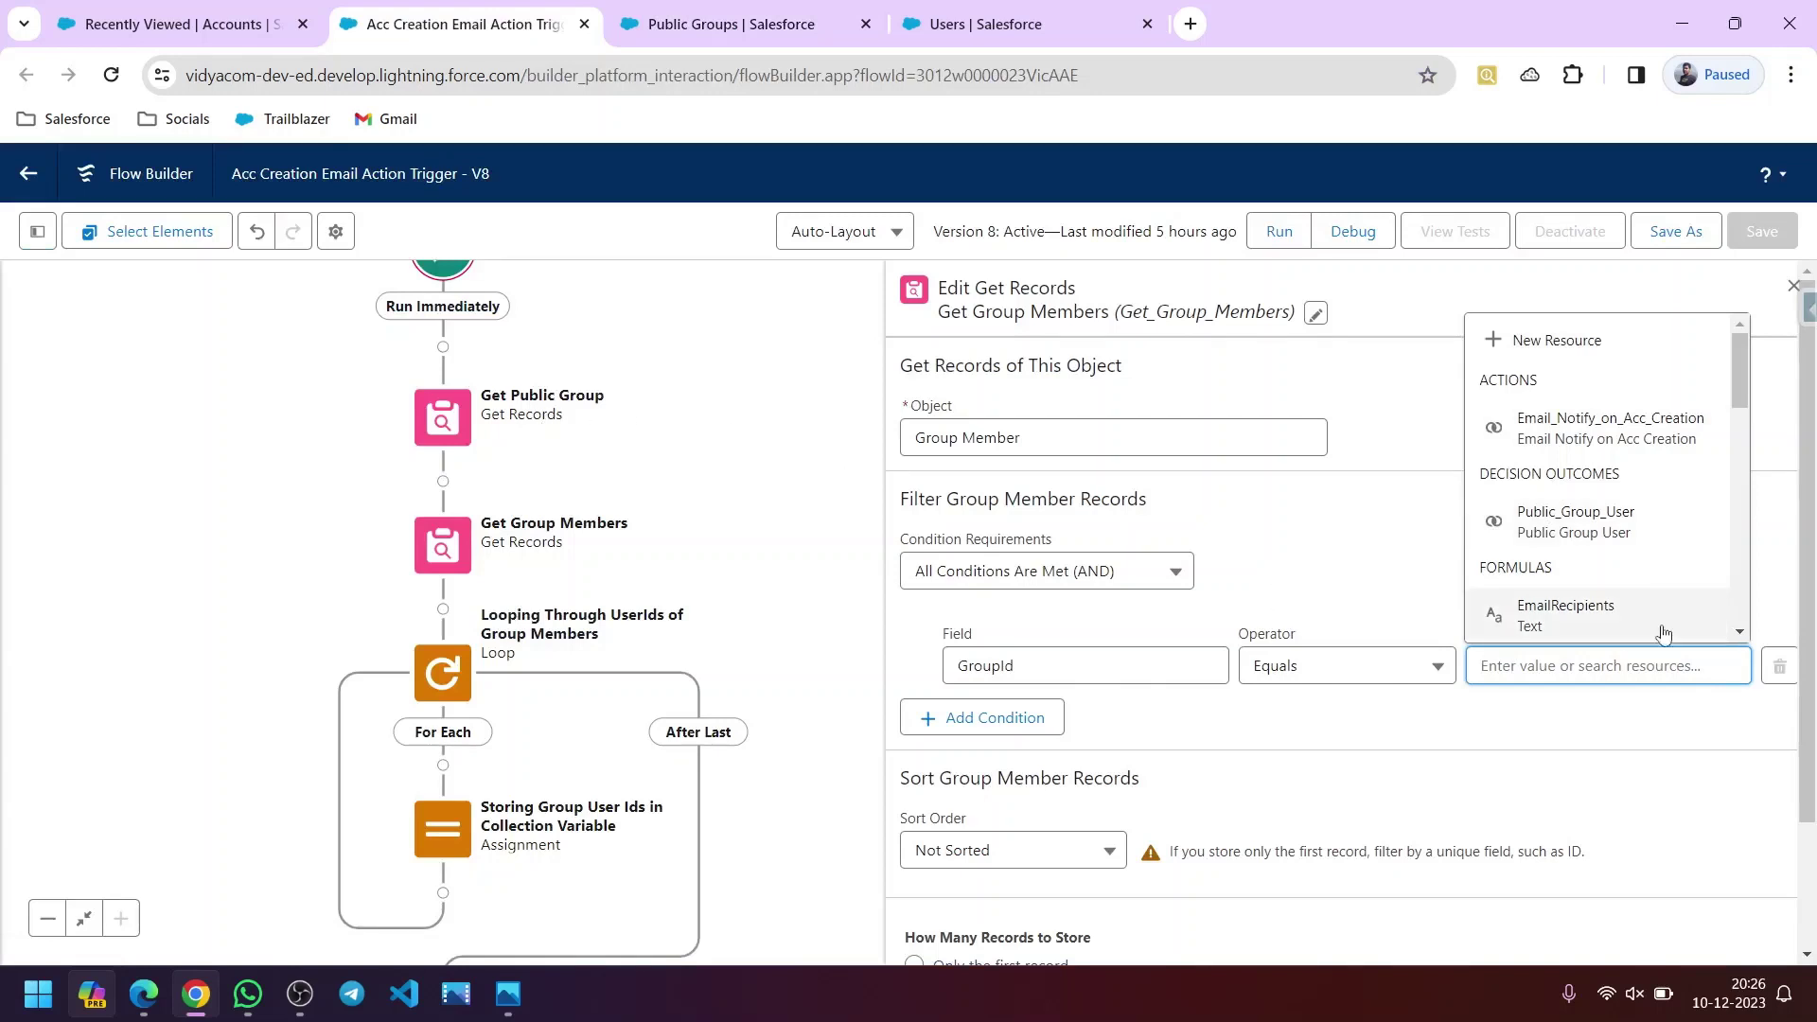
- Set the GroupId filter value to Get_Public_Group's Id and close the settings panel
{"action": "scroll", "coordinate": [1571, 534], "scroll_direction": "down", "scroll_amount": 3}
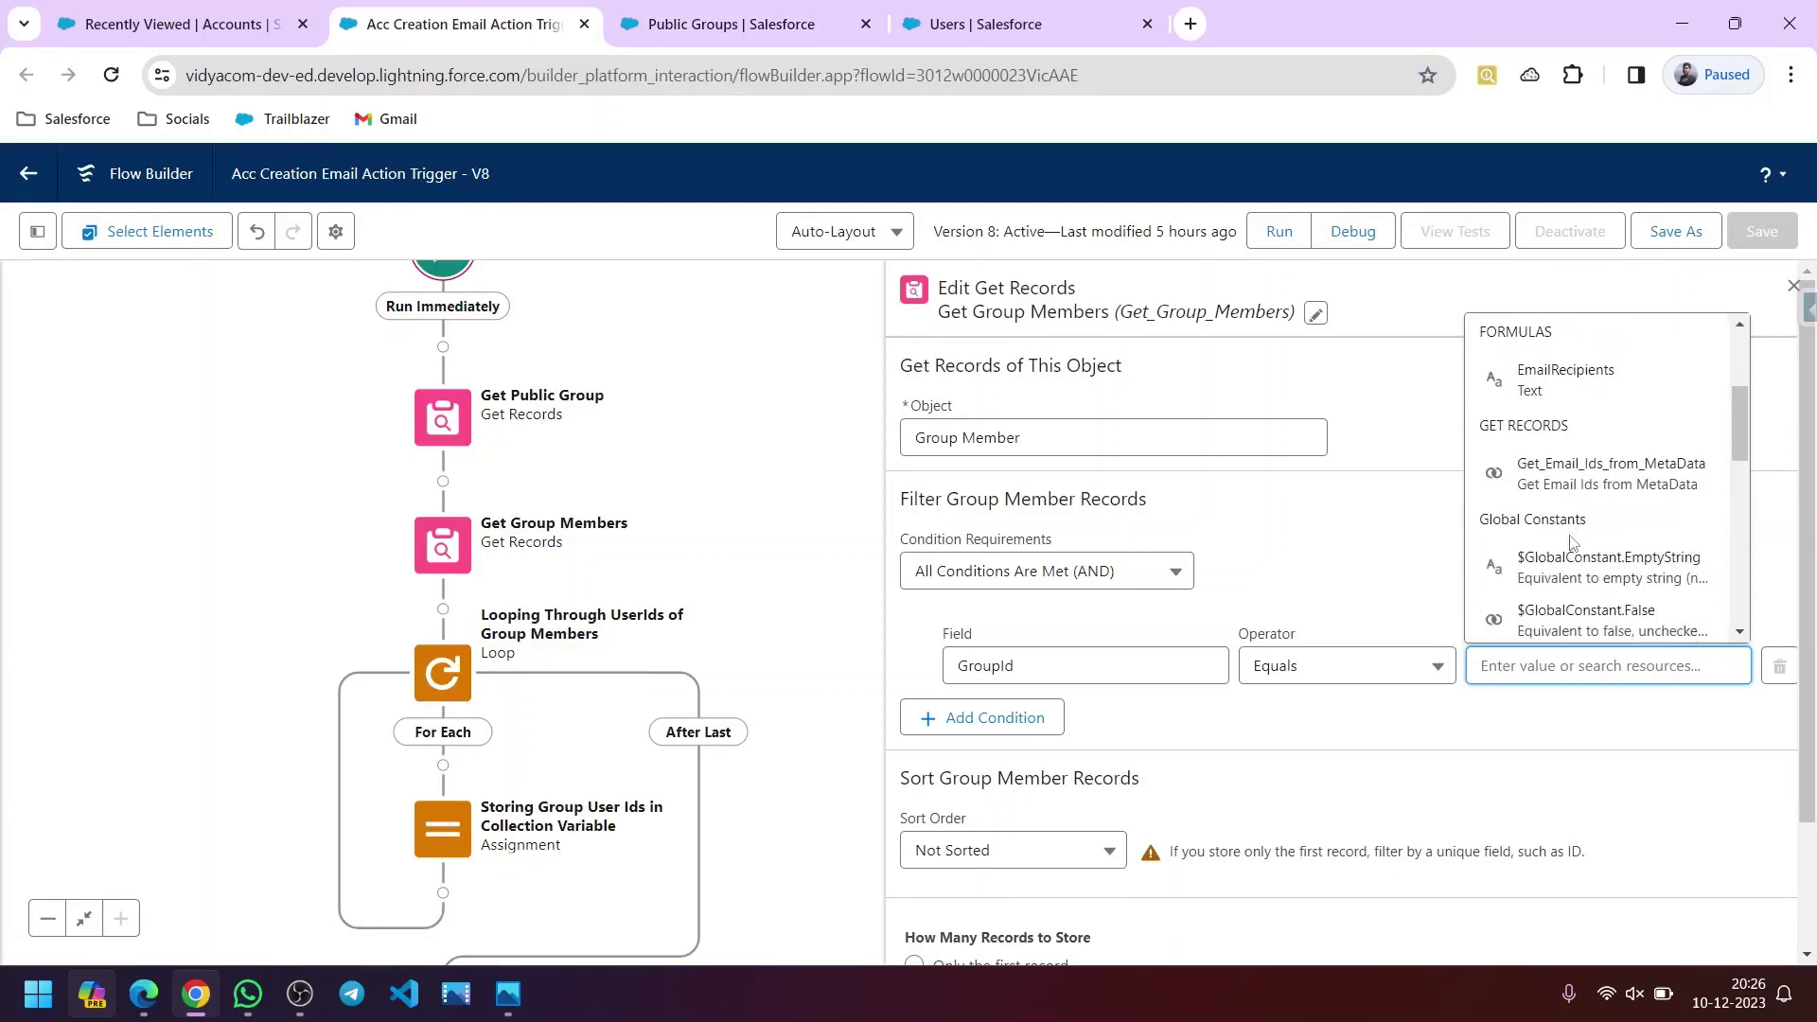
{"action": "scroll", "coordinate": [1574, 541], "scroll_direction": "down", "scroll_amount": 5}
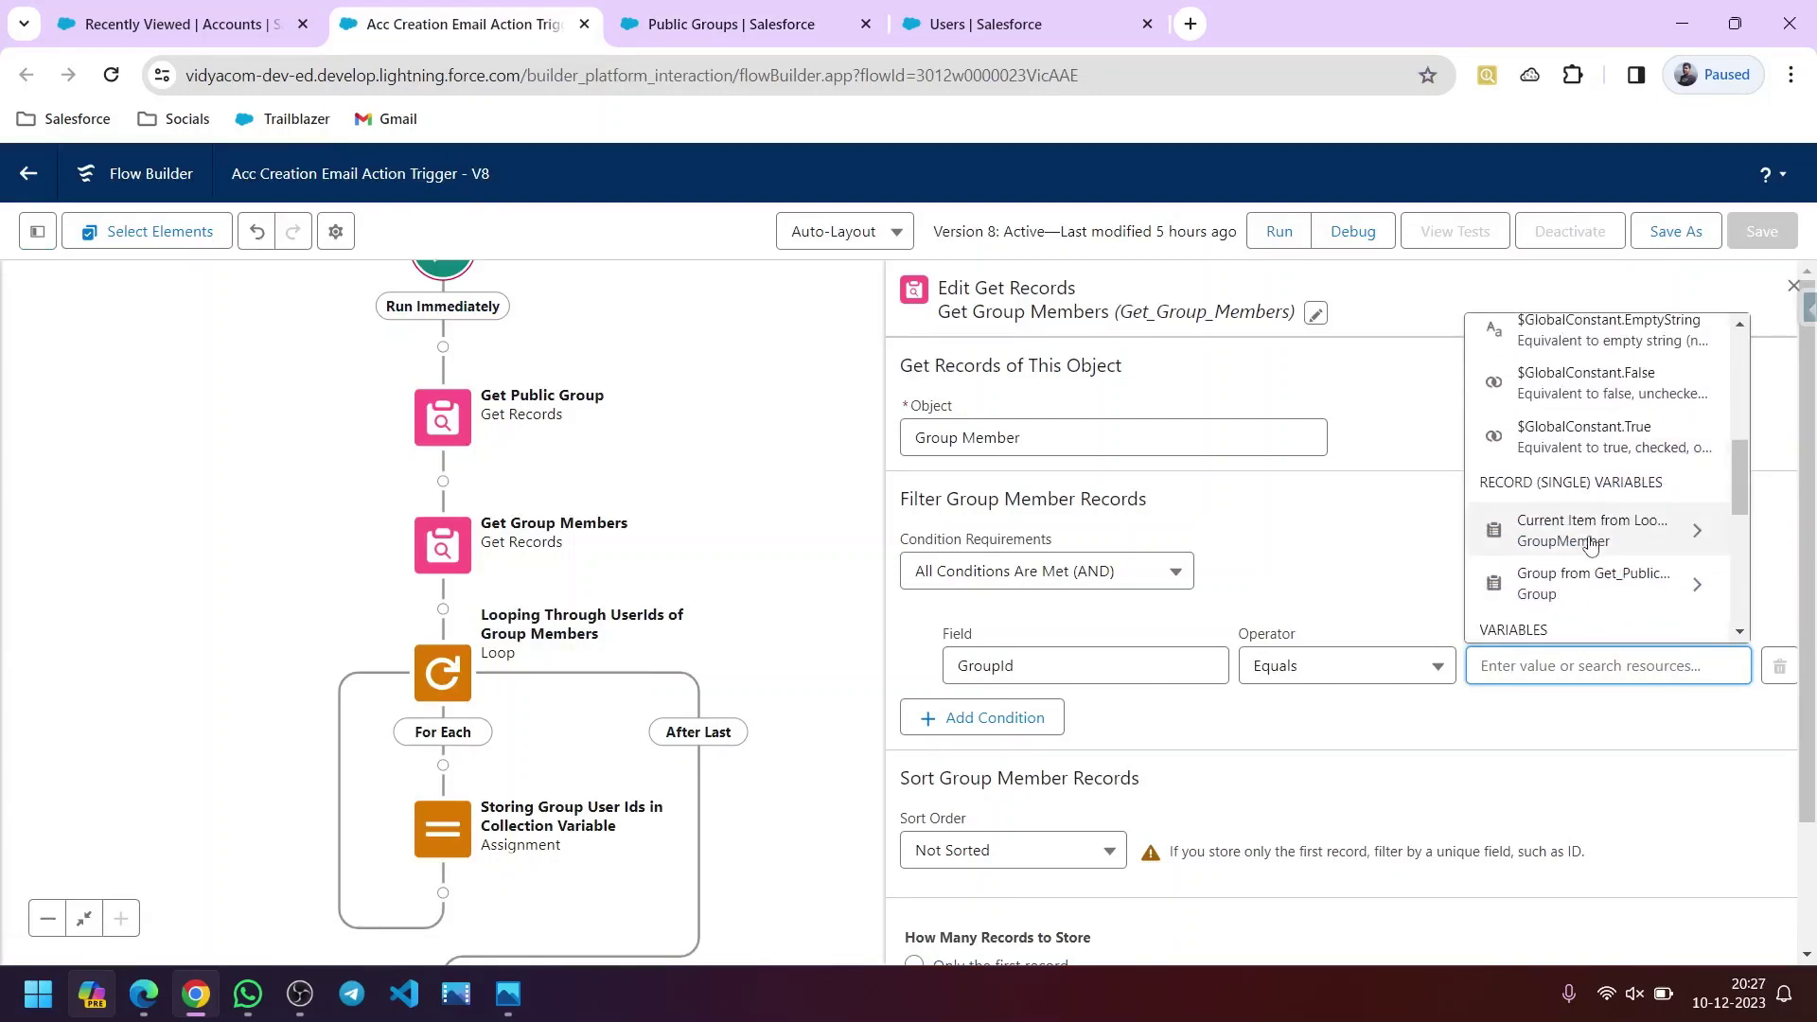
{"action": "scroll", "coordinate": [1602, 538], "scroll_direction": "down", "scroll_amount": 2}
{"action": "scroll", "coordinate": [1599, 530], "scroll_direction": "up", "scroll_amount": 5}
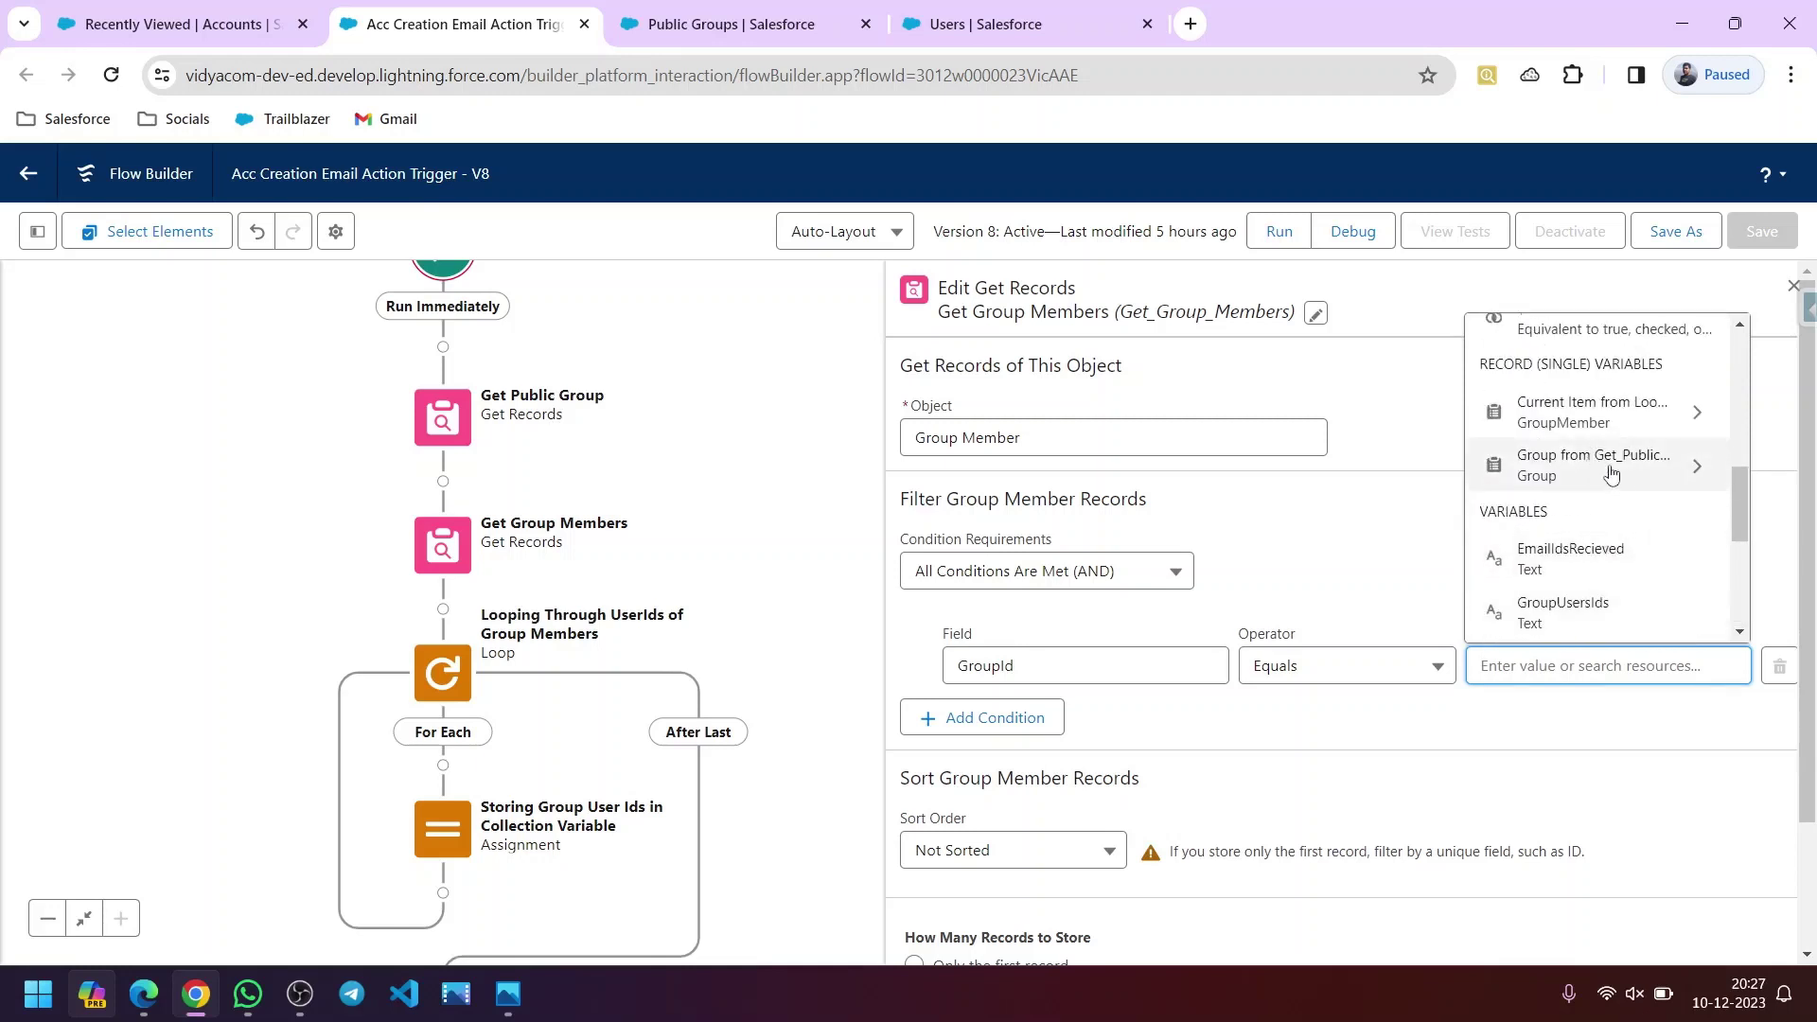
{"action": "left_click", "coordinate": [1640, 476]}
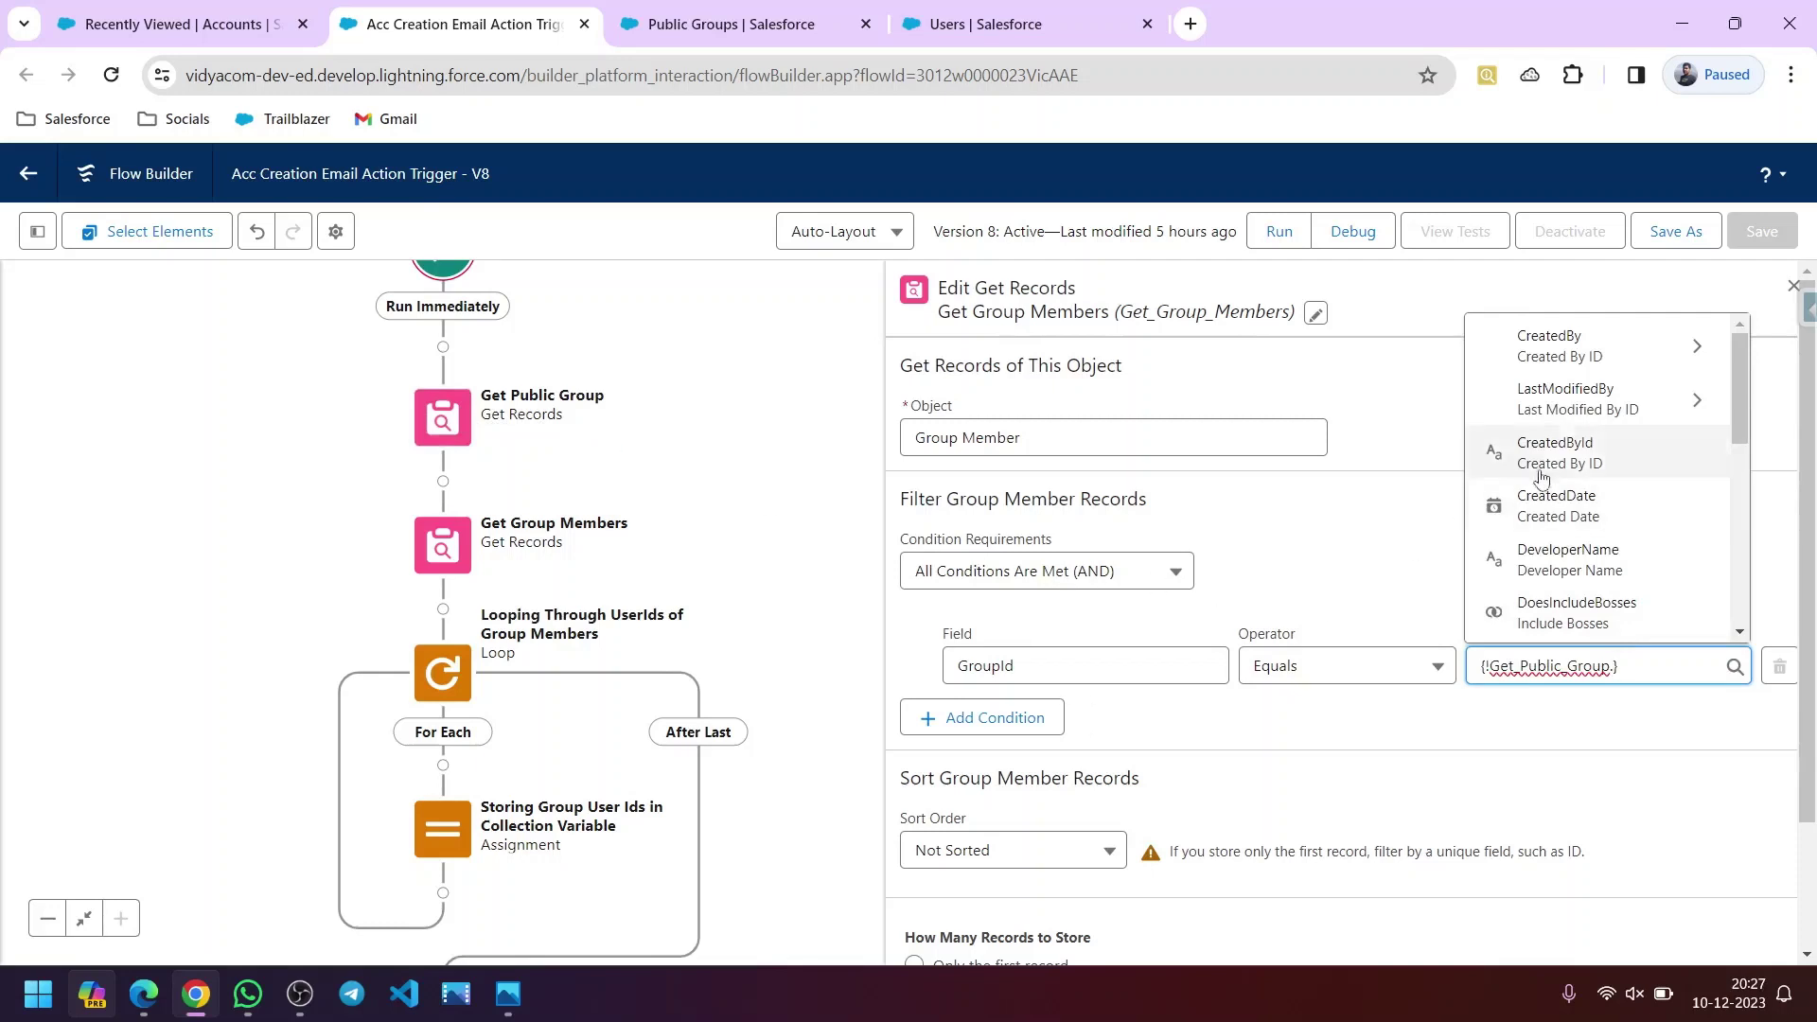
{"action": "type", "text": "id"}
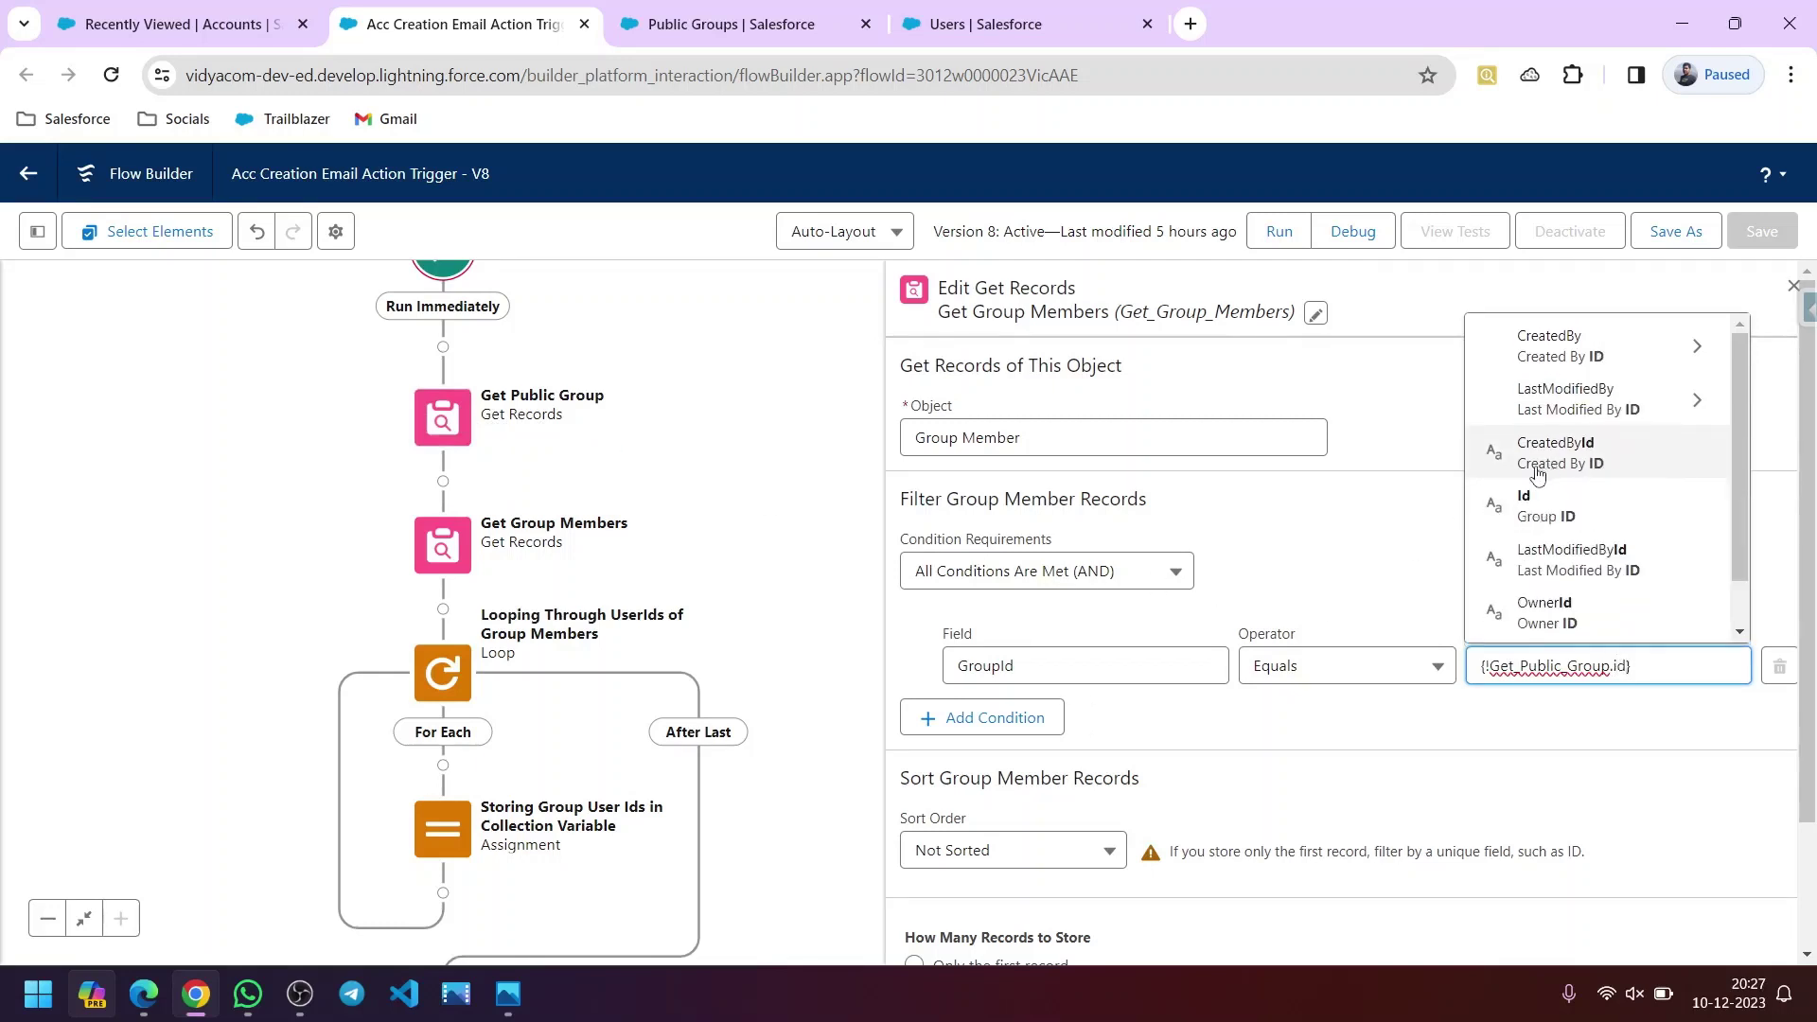
{"action": "left_click", "coordinate": [1552, 530]}
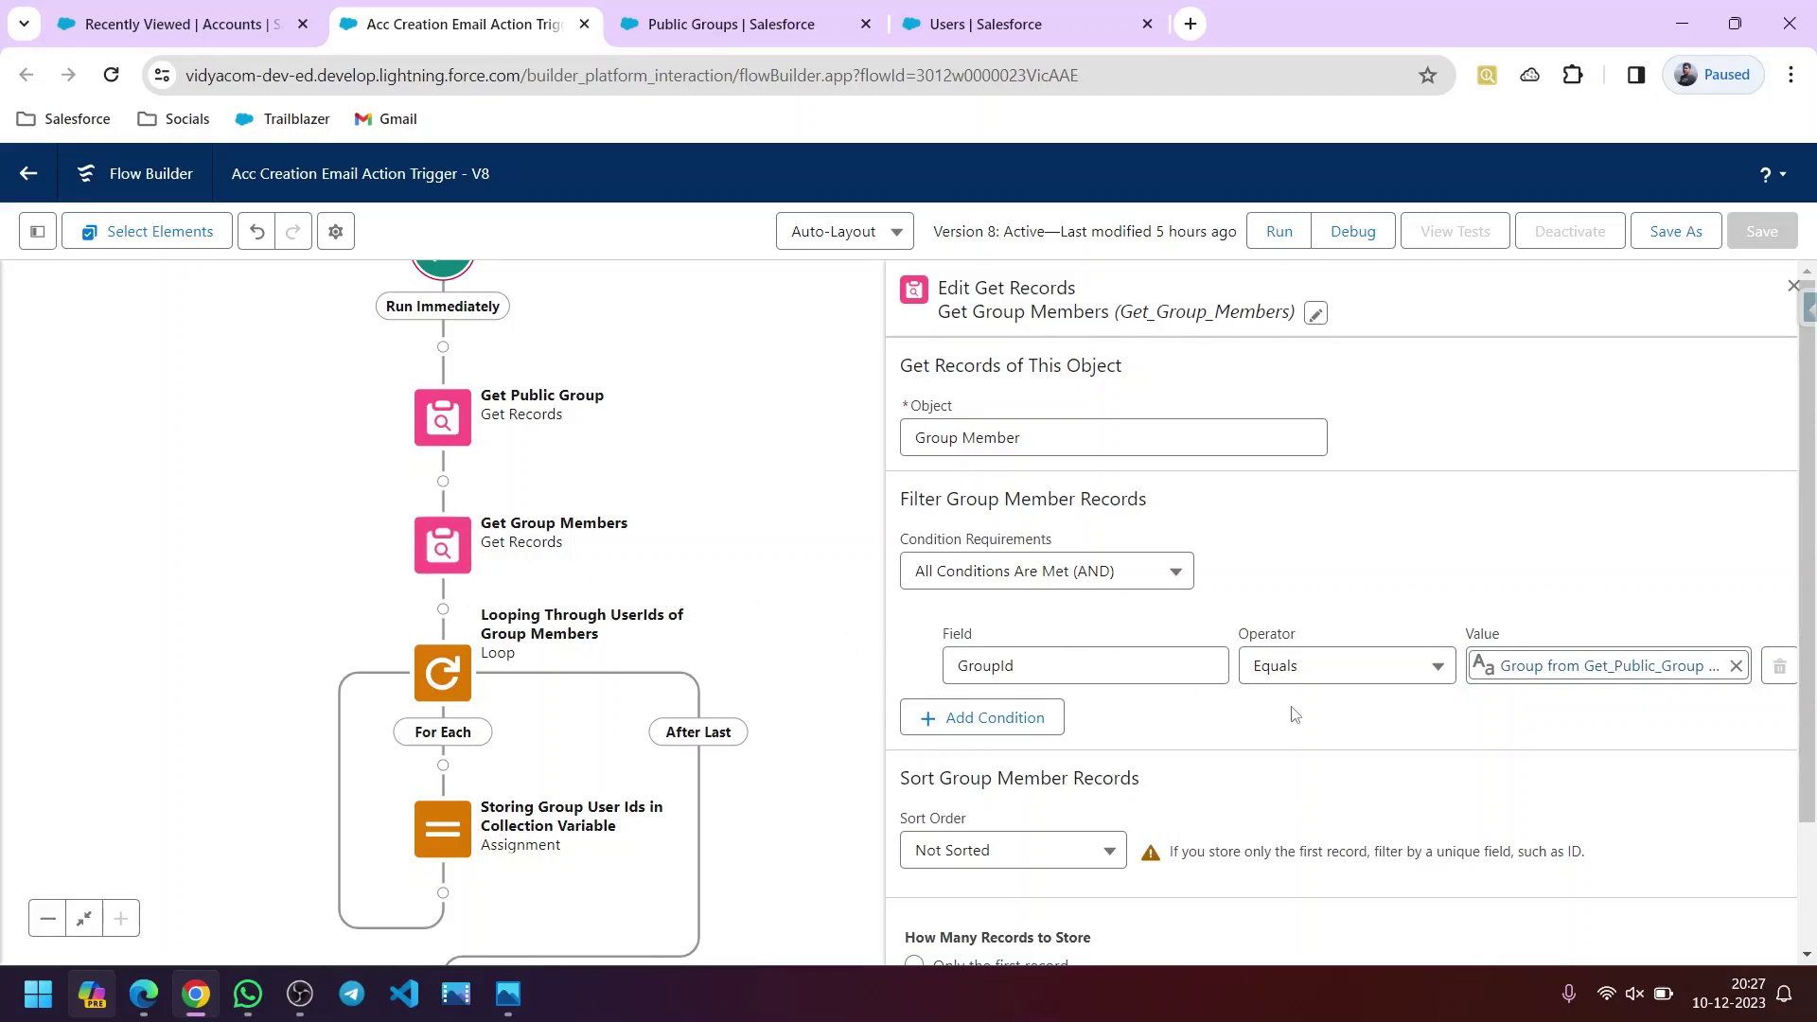
{"action": "scroll", "coordinate": [1084, 732], "scroll_direction": "down", "scroll_amount": 2}
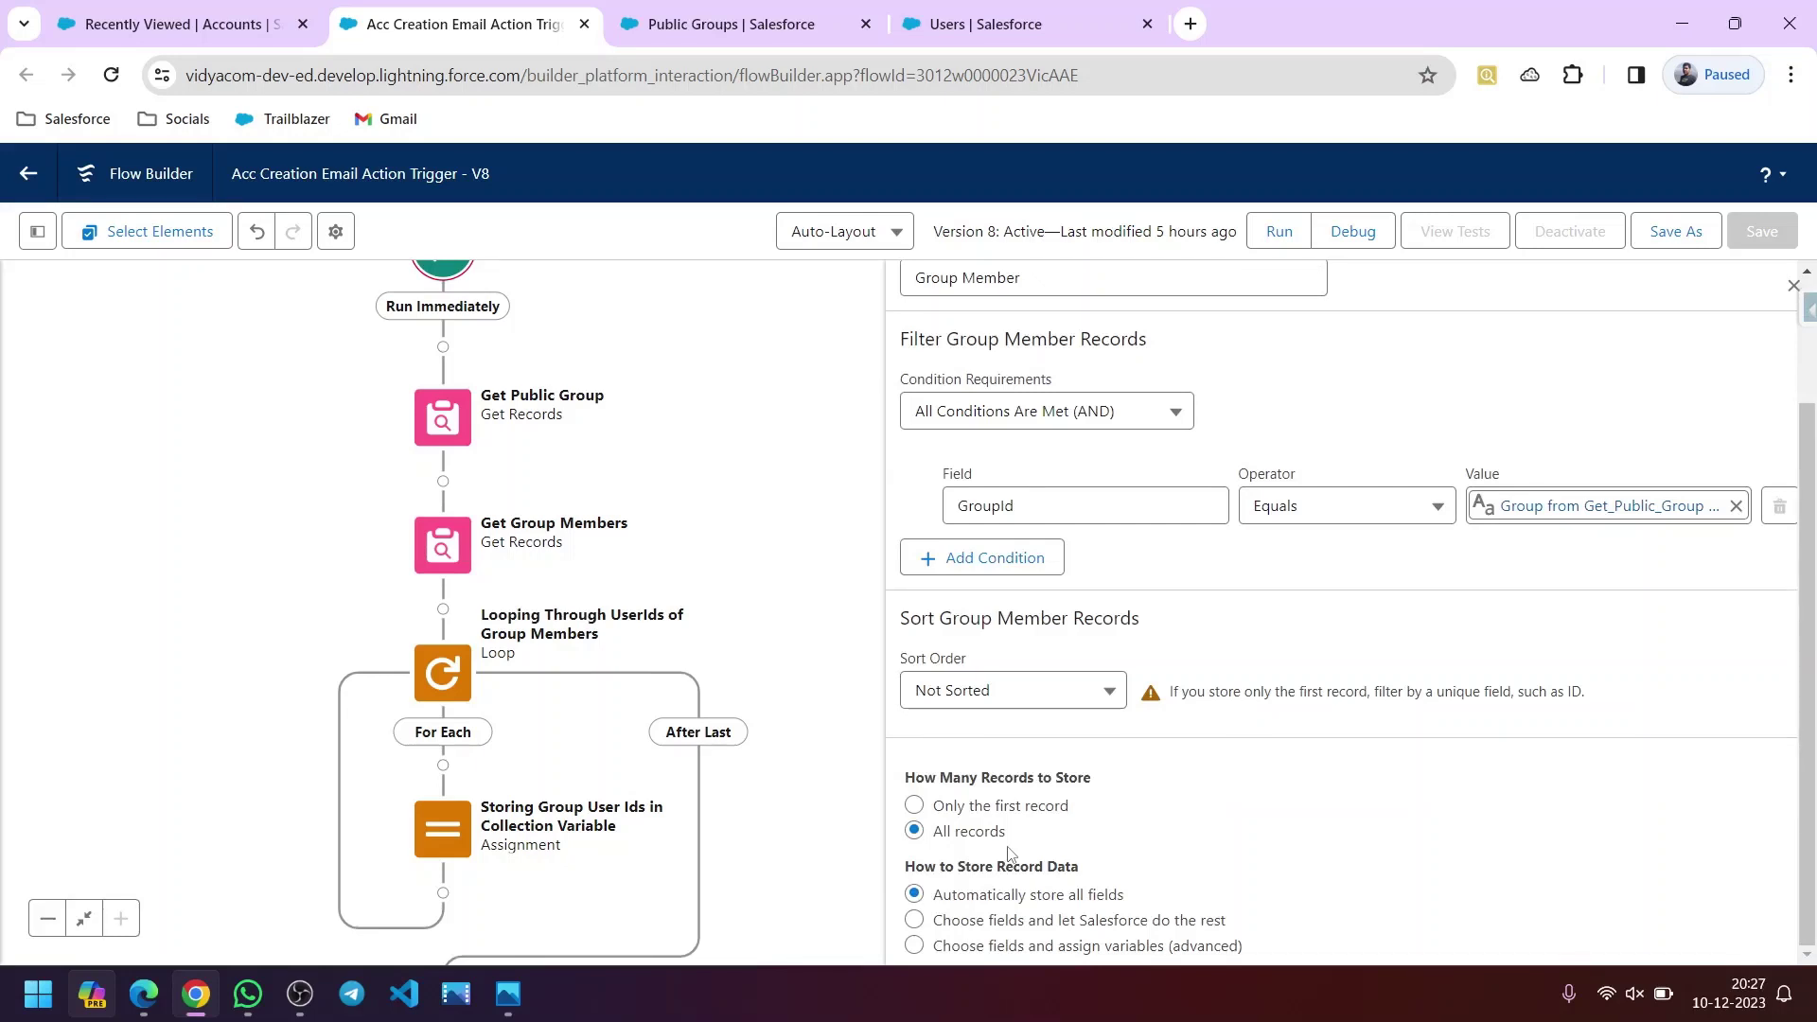
{"action": "left_click", "coordinate": [1788, 294]}
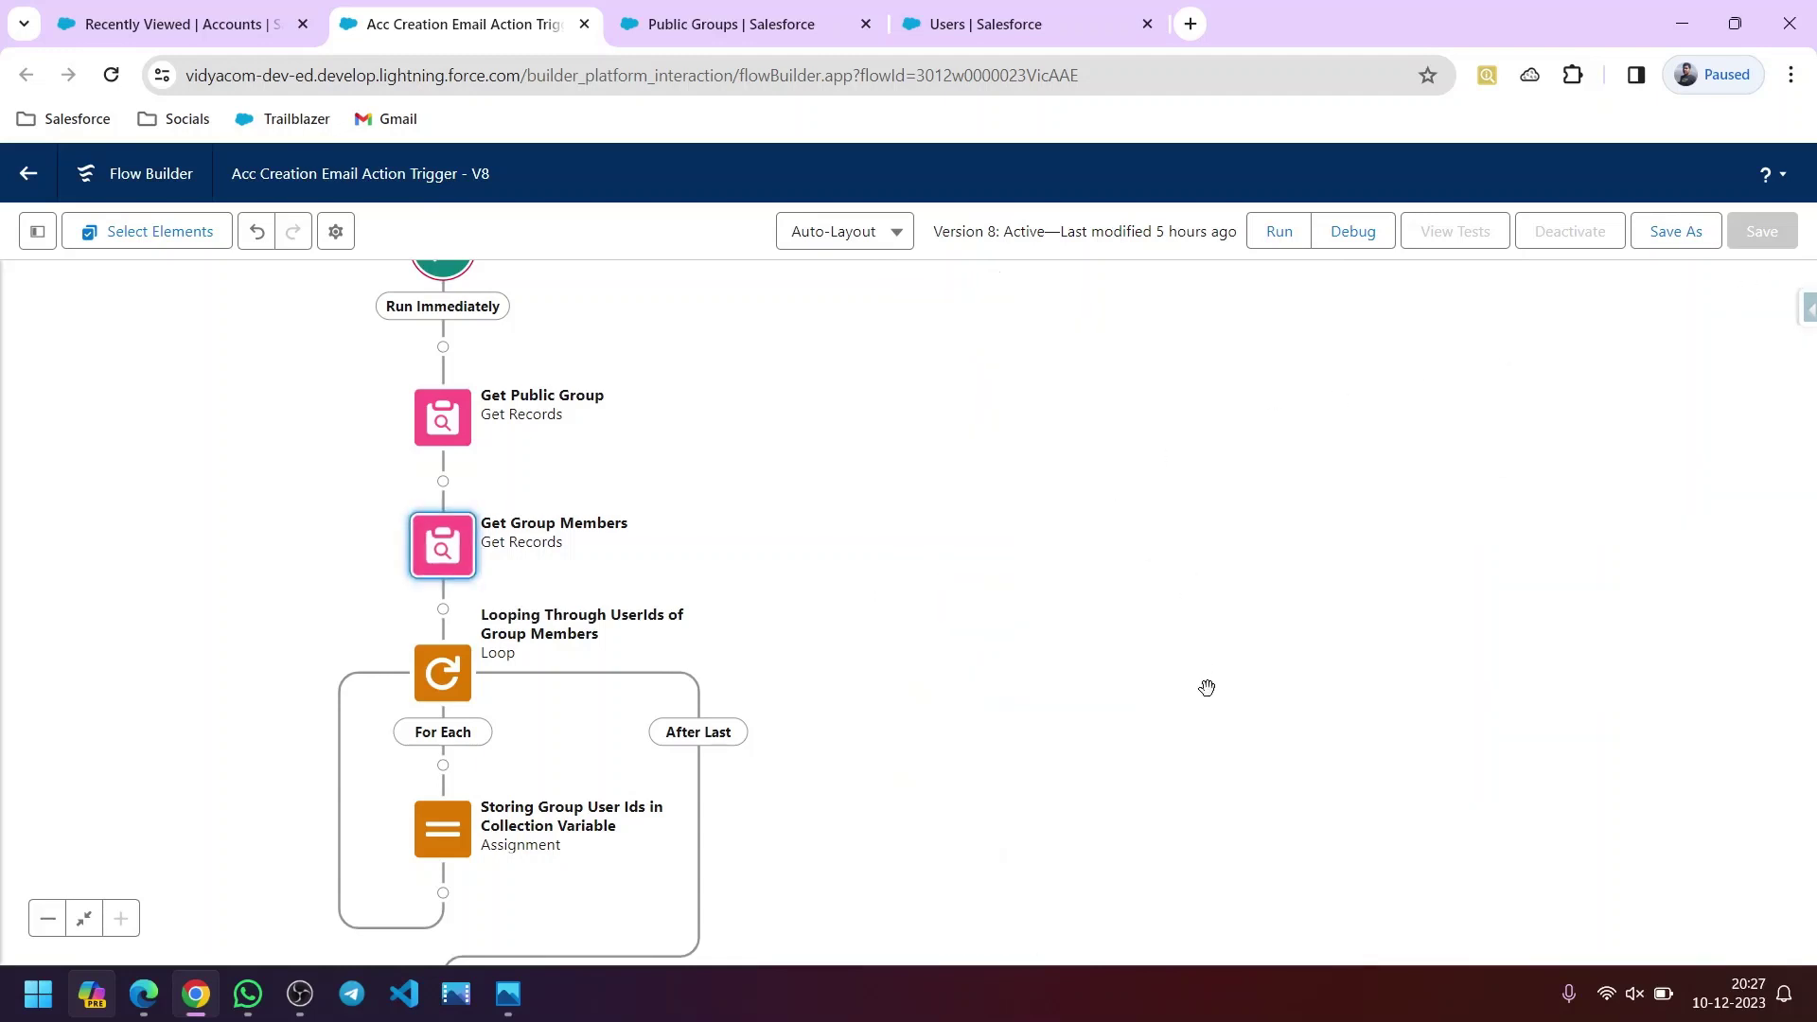
{"action": "left_click_drag", "start_coordinate": [1227, 673], "coordinate": [1424, 531]}
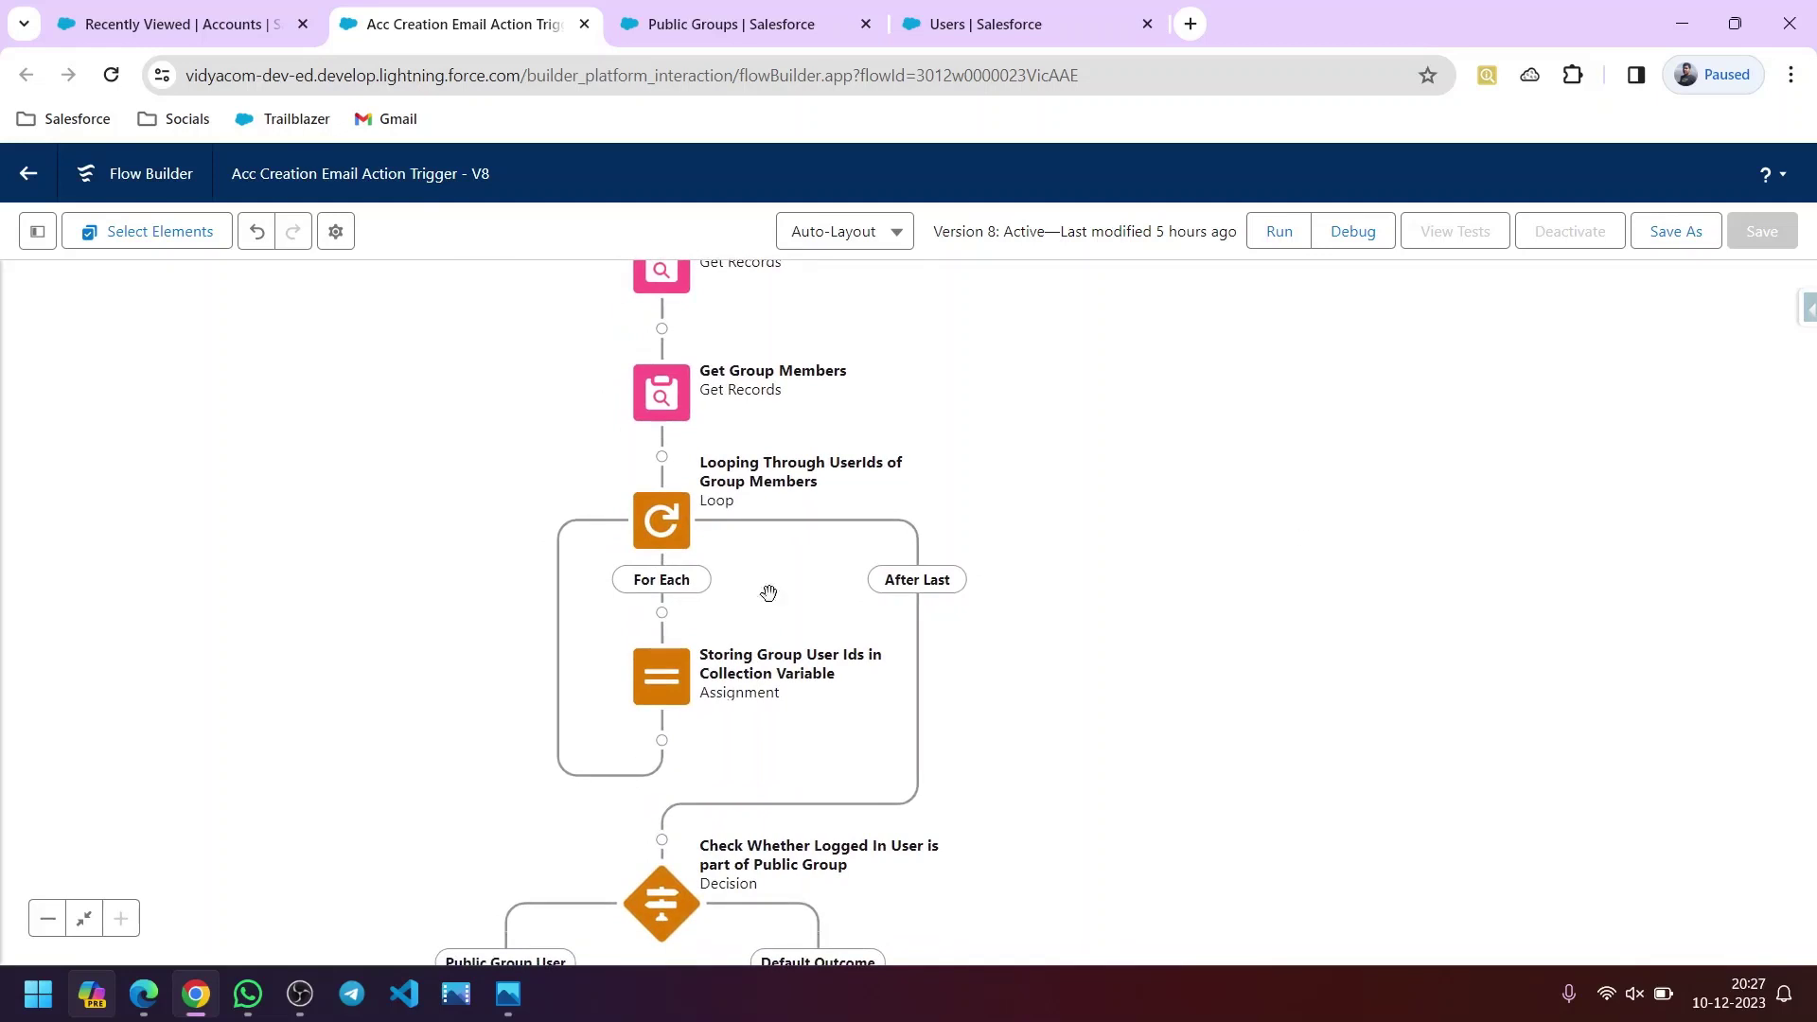
{"action": "left_click", "coordinate": [661, 459]}
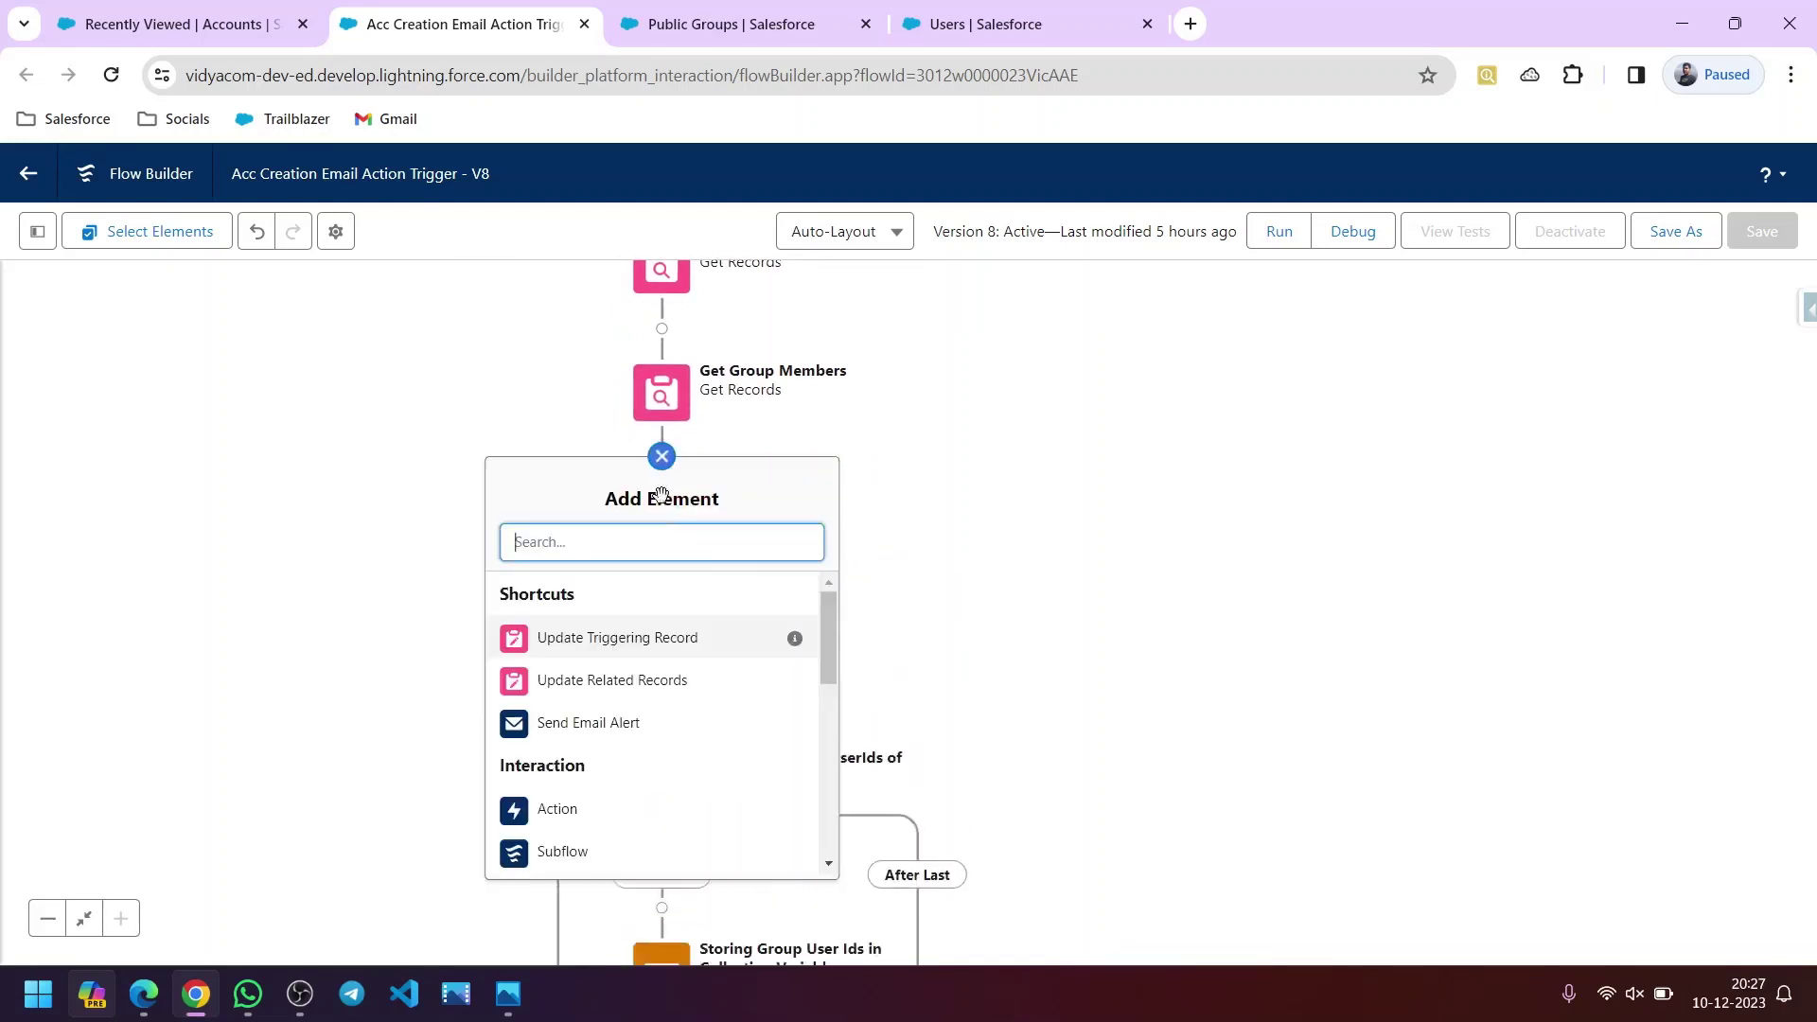
{"action": "type", "text": "loop"}
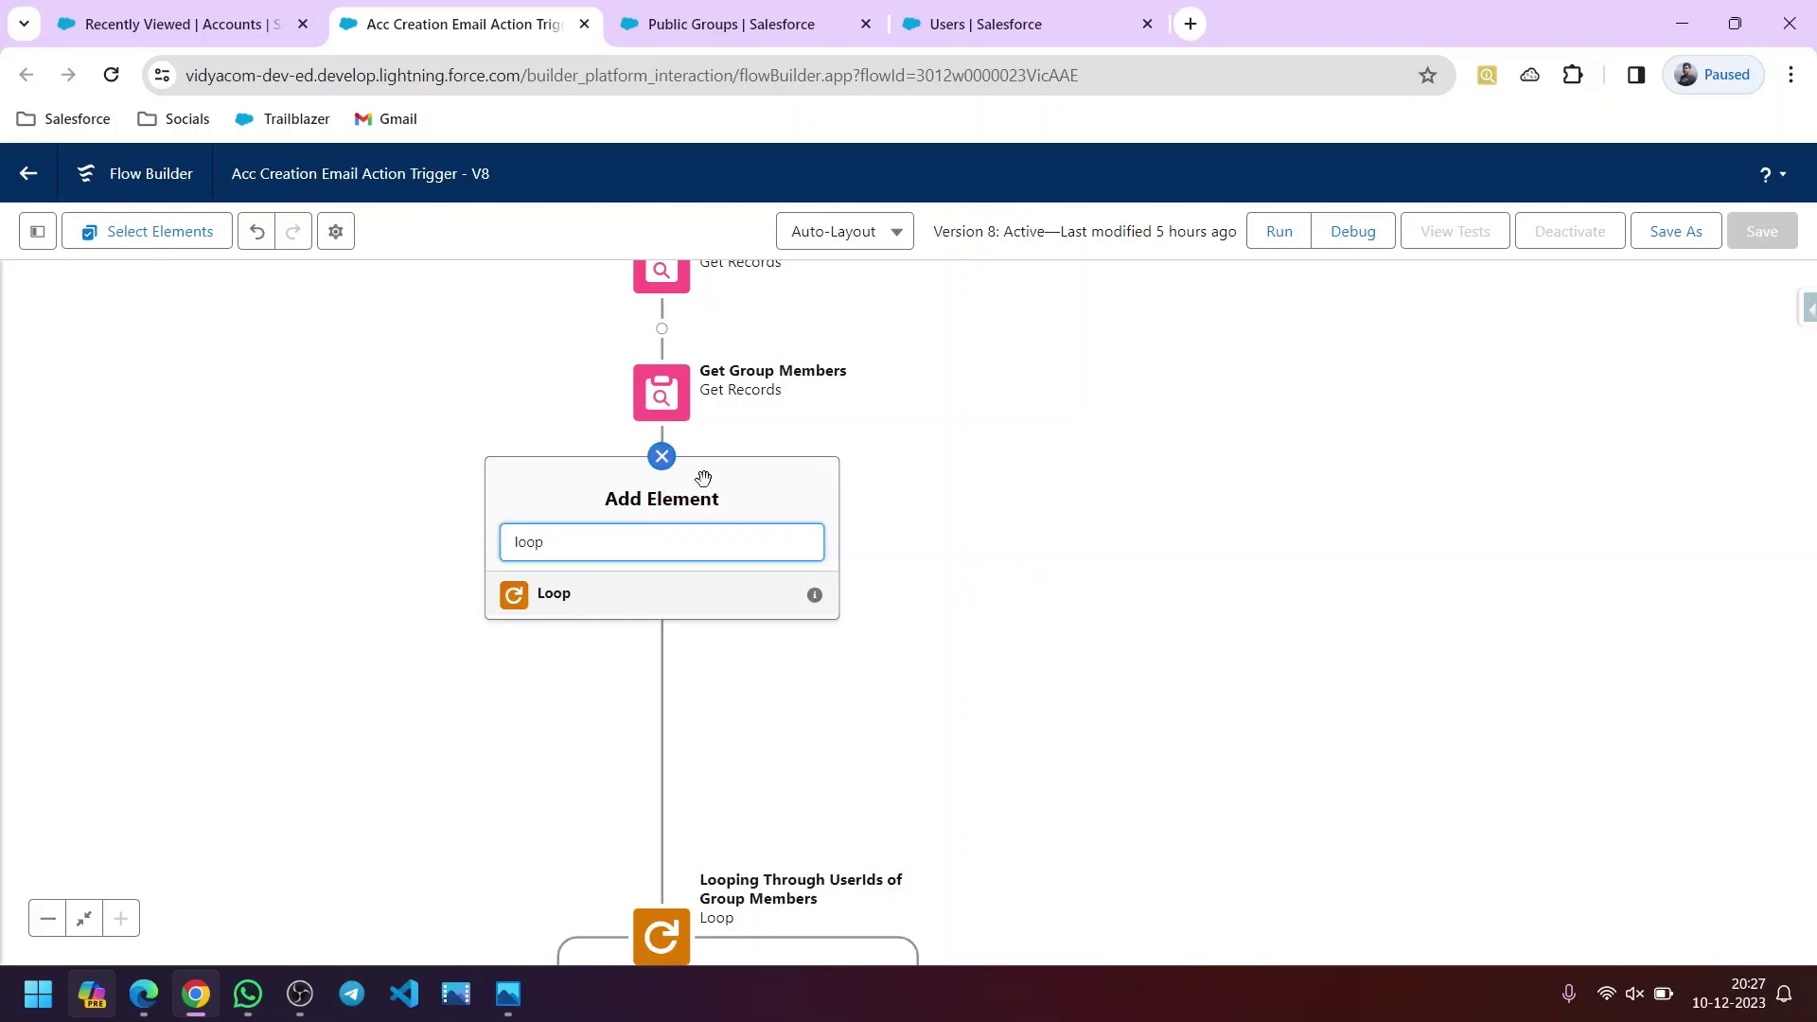
{"action": "left_click", "coordinate": [869, 502]}
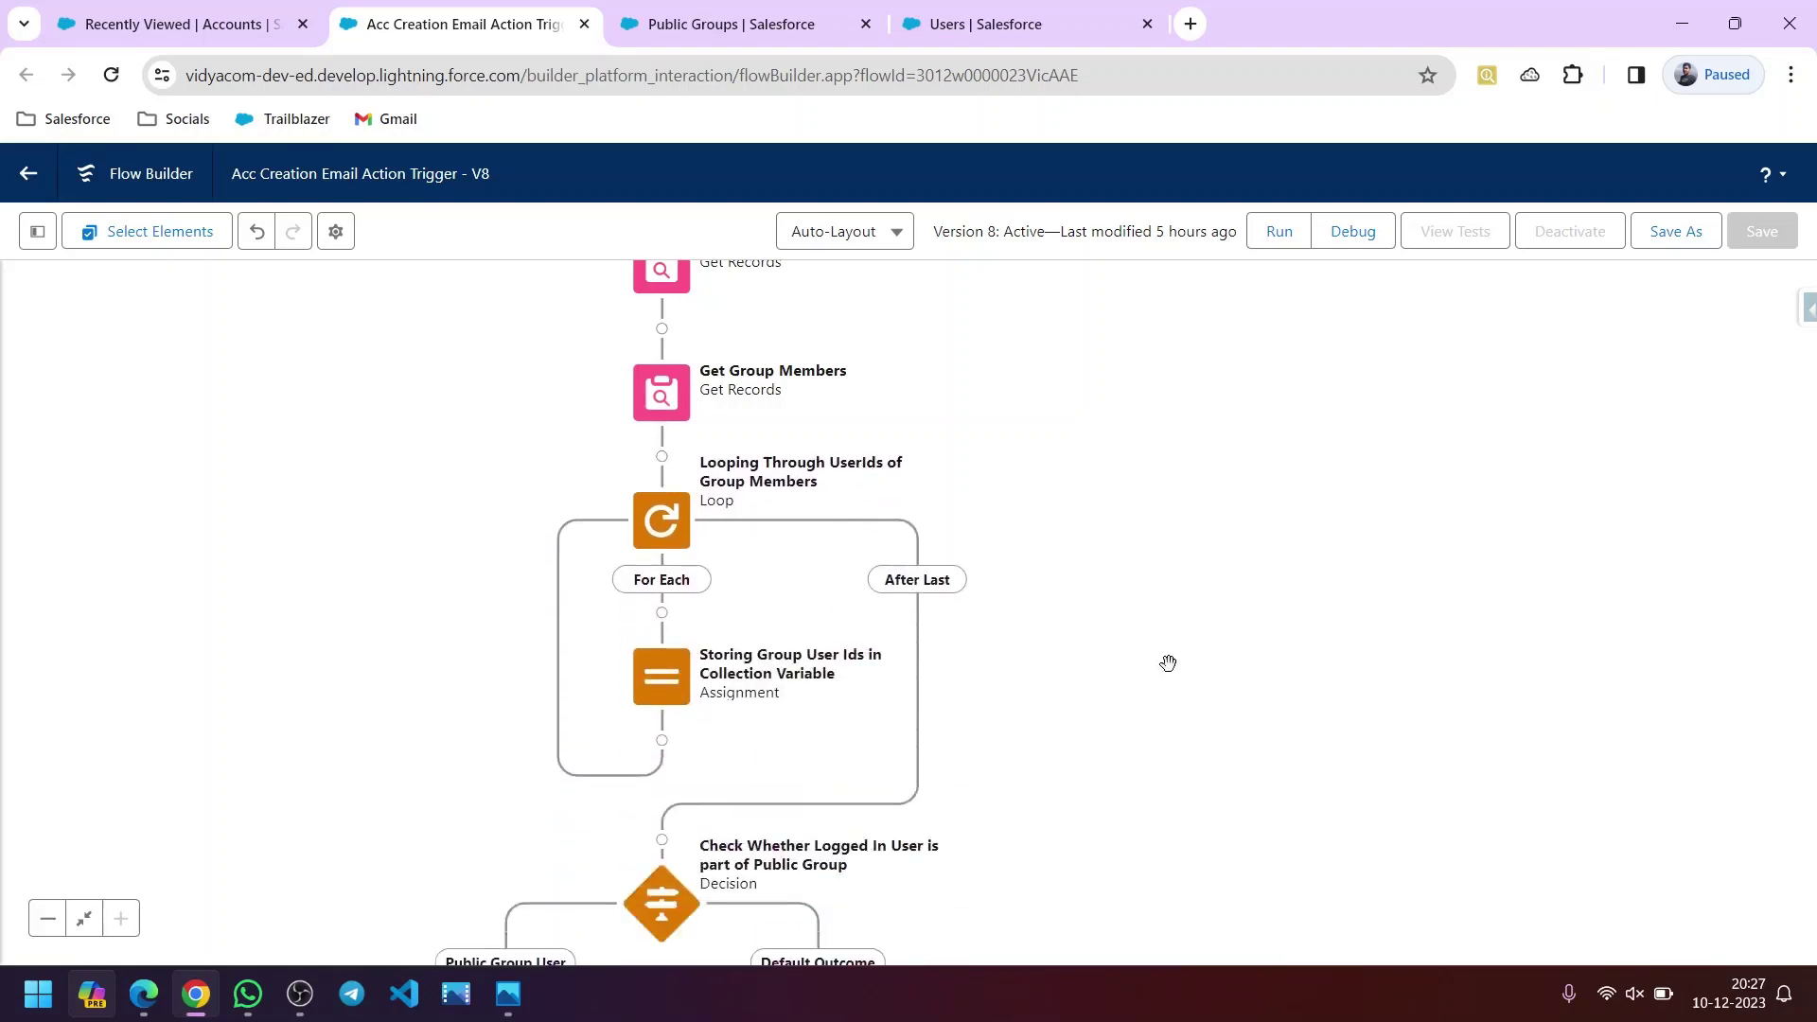
{"action": "scroll", "coordinate": [1230, 658], "scroll_direction": "down", "scroll_amount": 1}
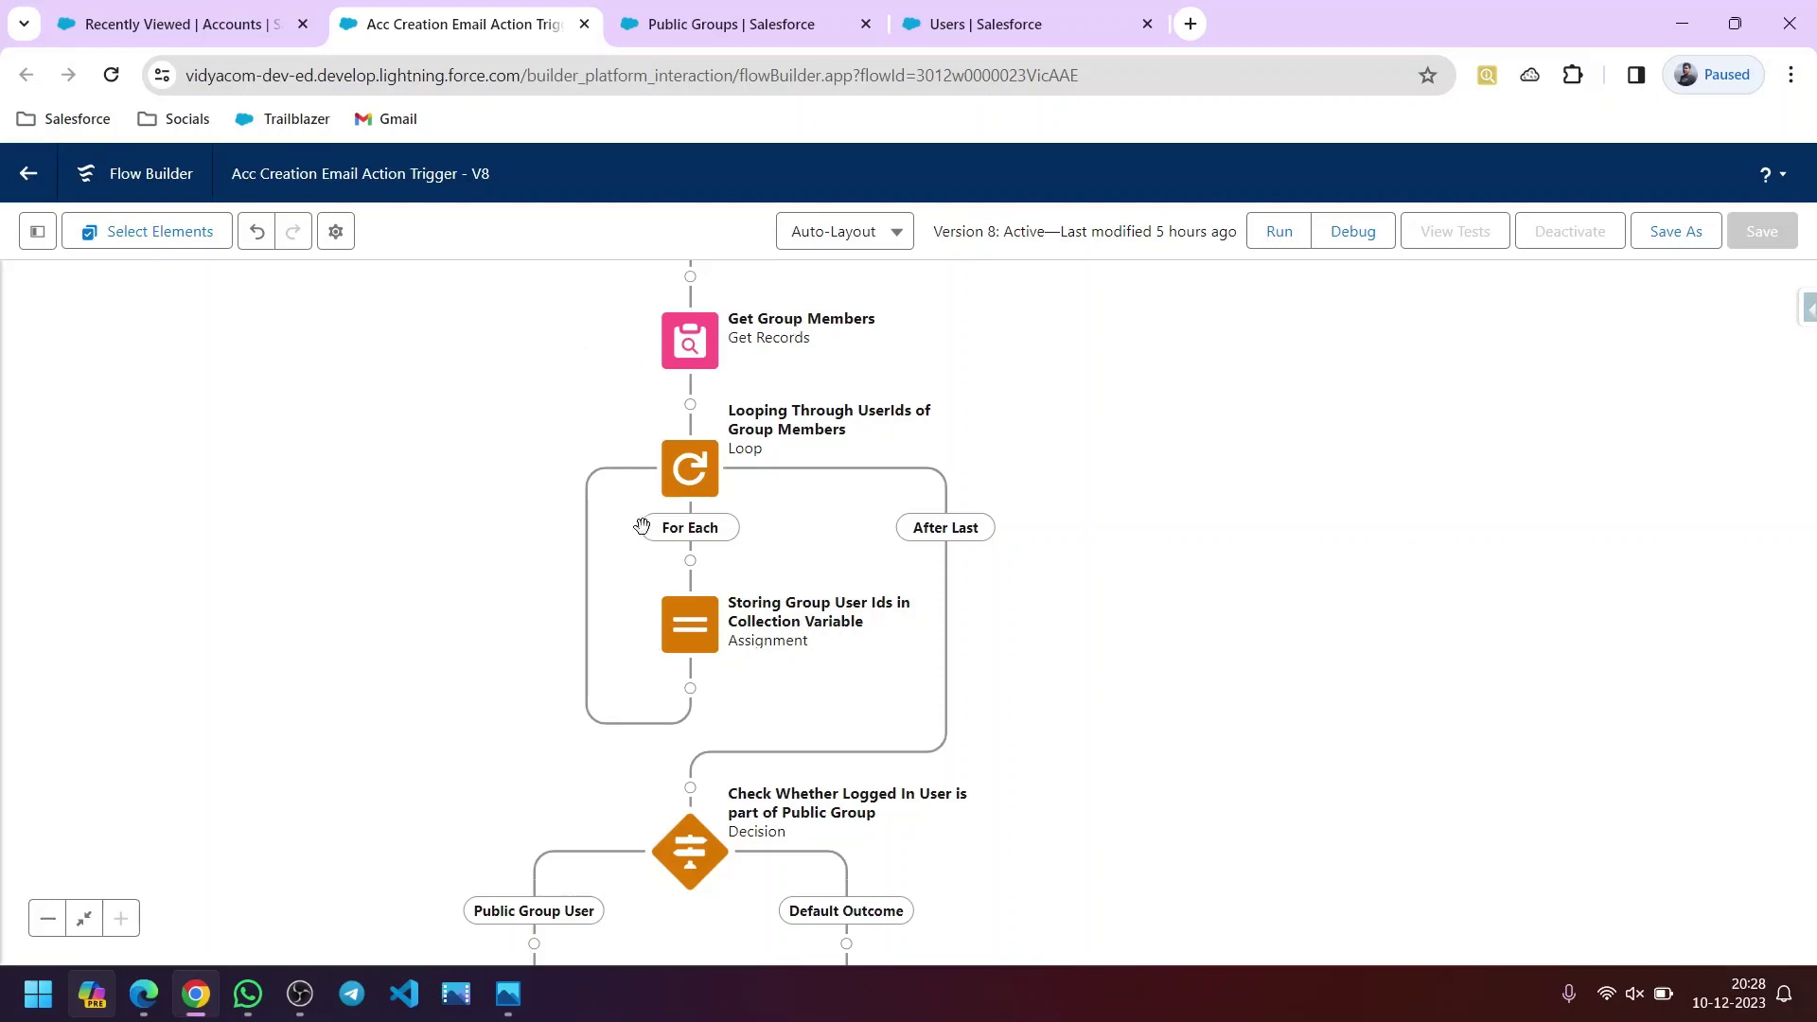
- Inspect the GroupUsersIds variable from the Toolbox unchanged, then view the Accepted Account Owners group
{"action": "left_click", "coordinate": [36, 234]}
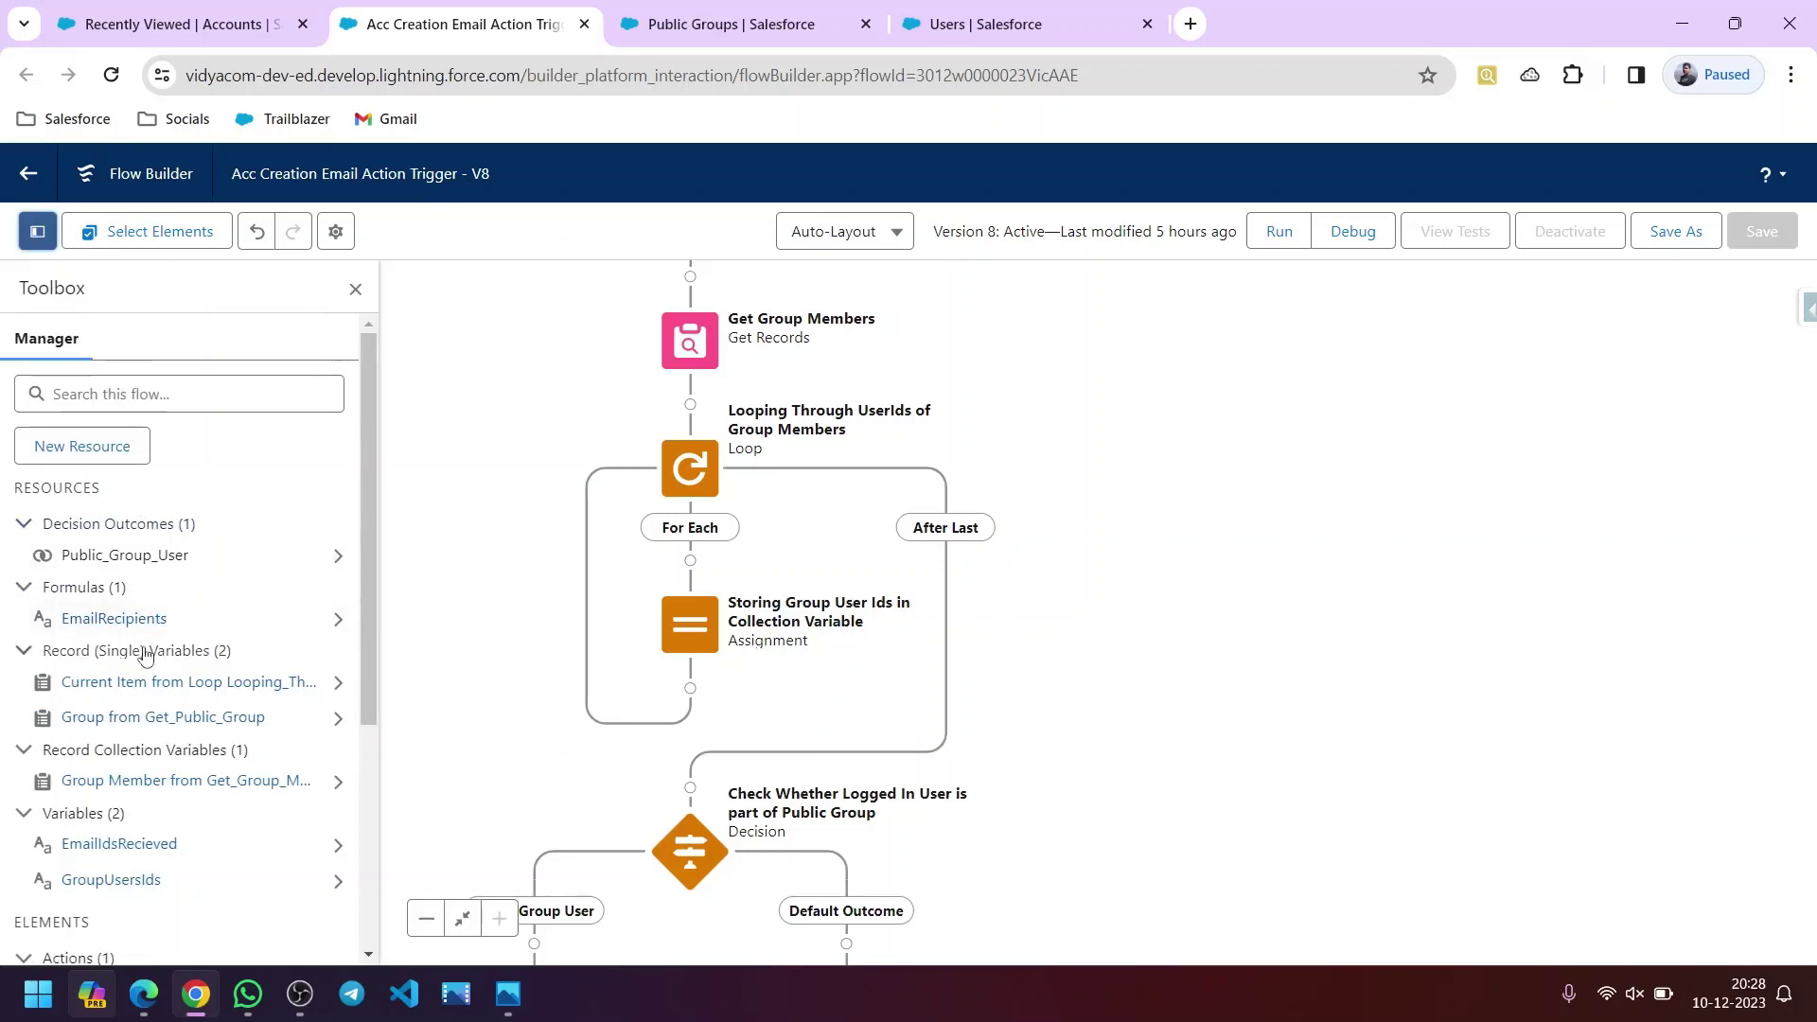
{"action": "scroll", "coordinate": [145, 705], "scroll_direction": "down", "scroll_amount": 1}
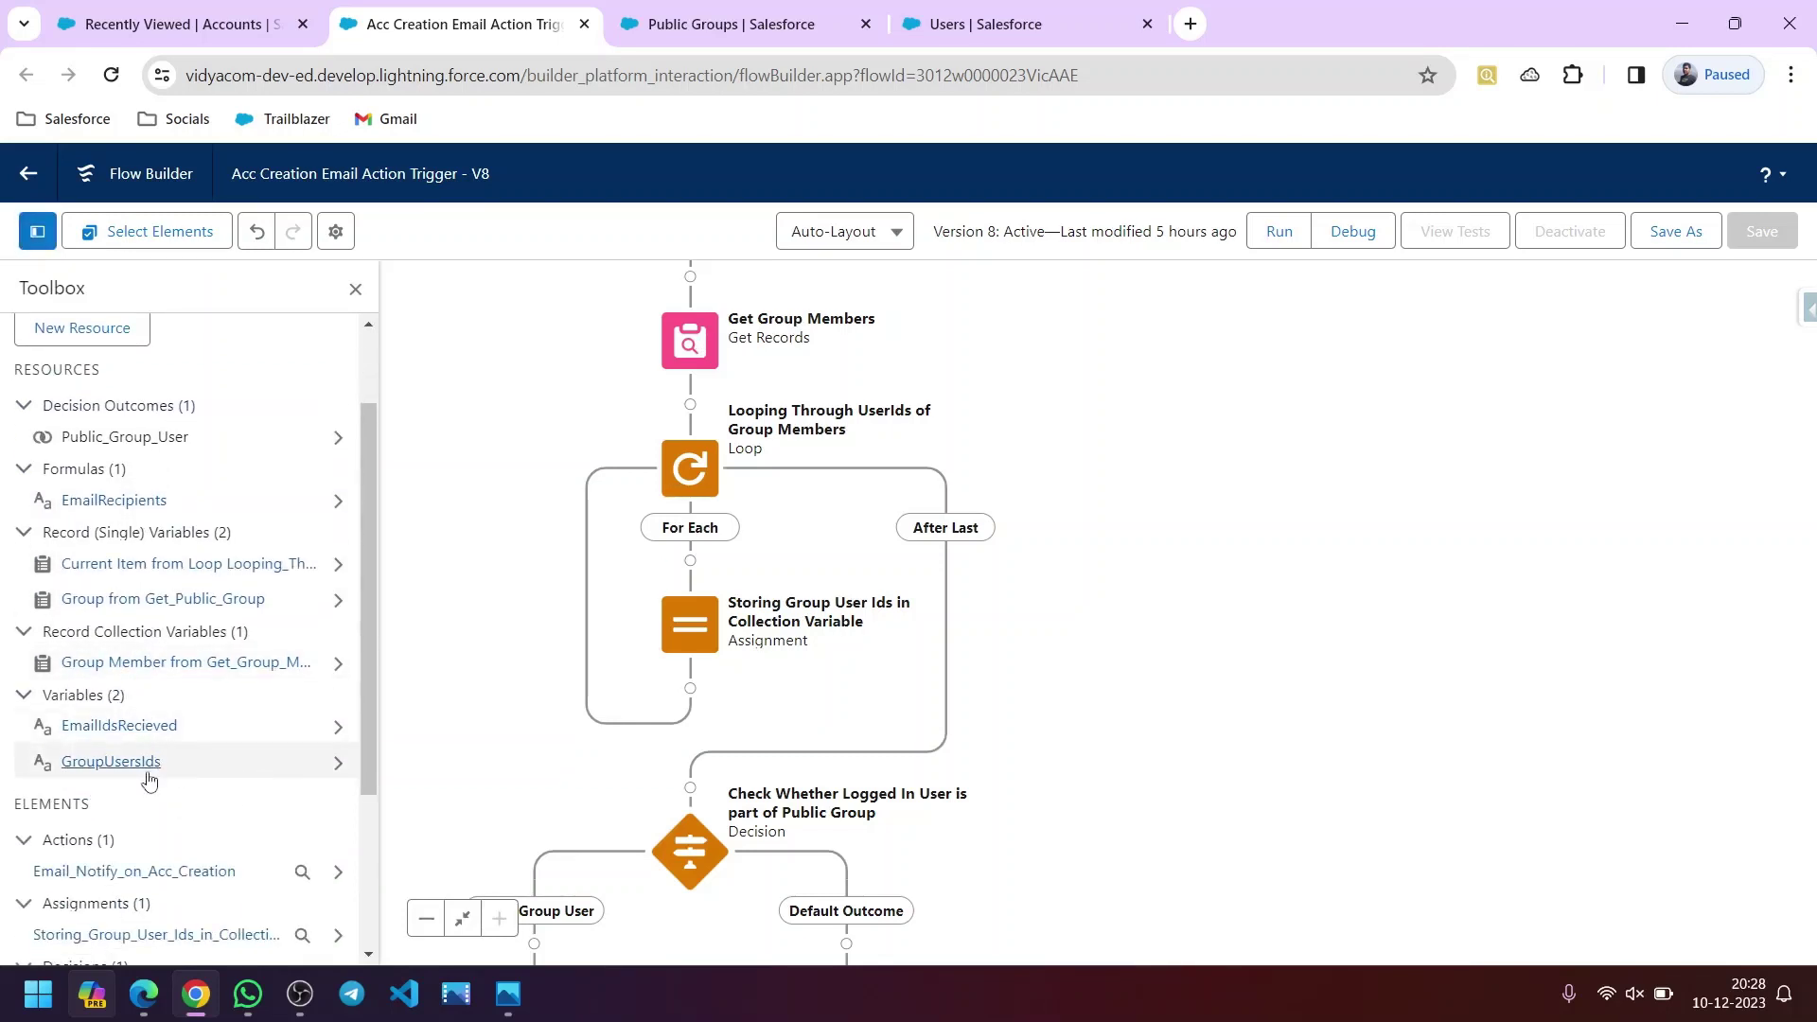
{"action": "left_click", "coordinate": [111, 761]}
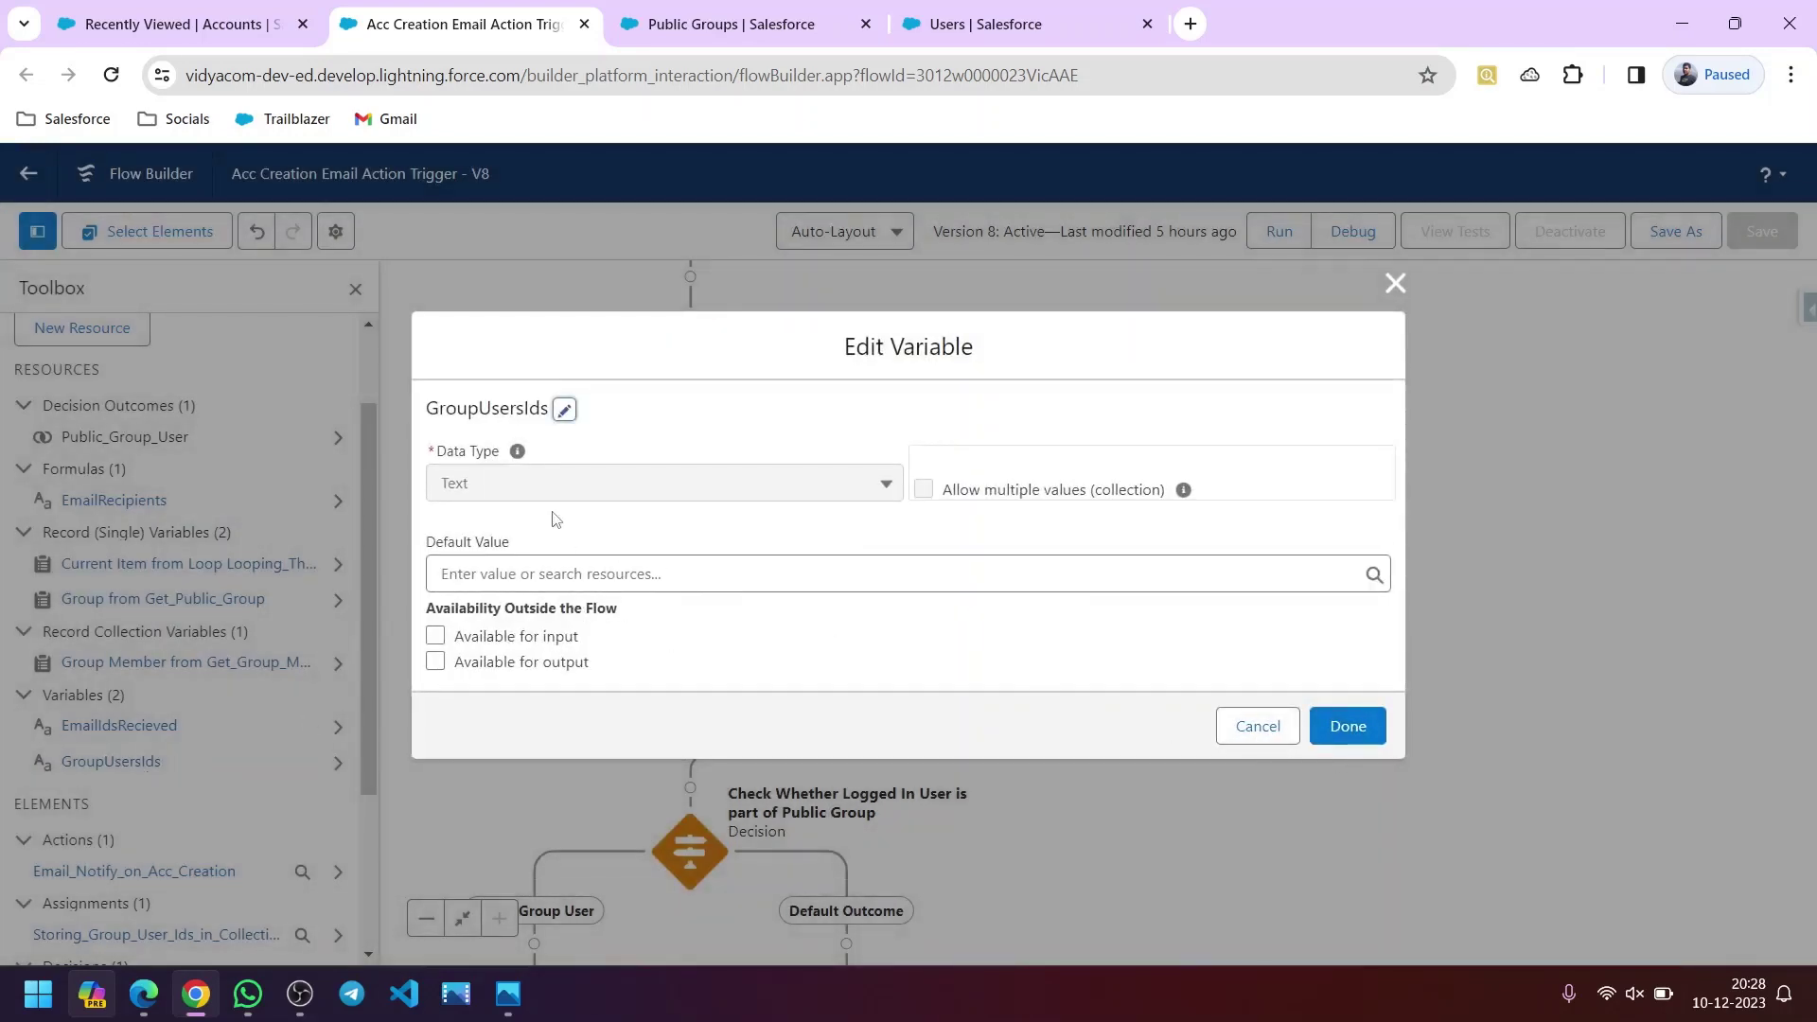
{"action": "left_click", "coordinate": [1253, 726]}
{"action": "left_click", "coordinate": [833, 24]}
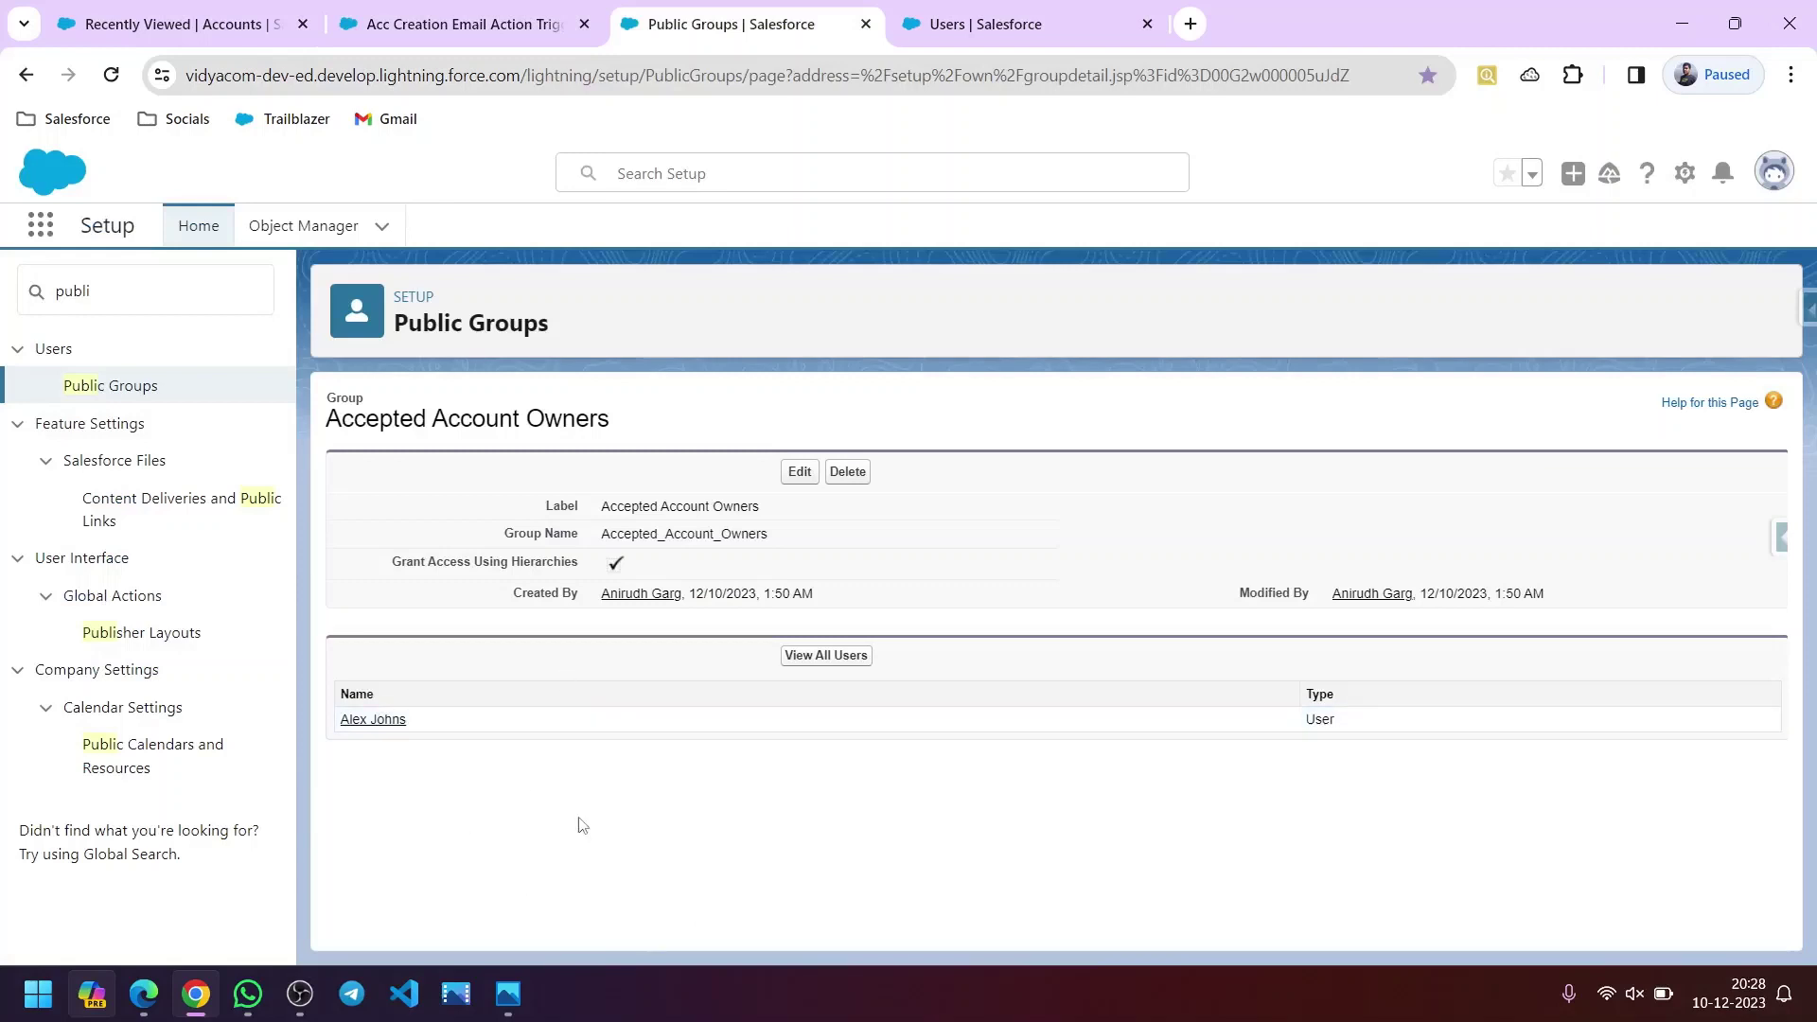
- Open the group member's user record in a new browser tab
{"action": "right_click", "coordinate": [385, 720]}
{"action": "left_click", "coordinate": [473, 490]}
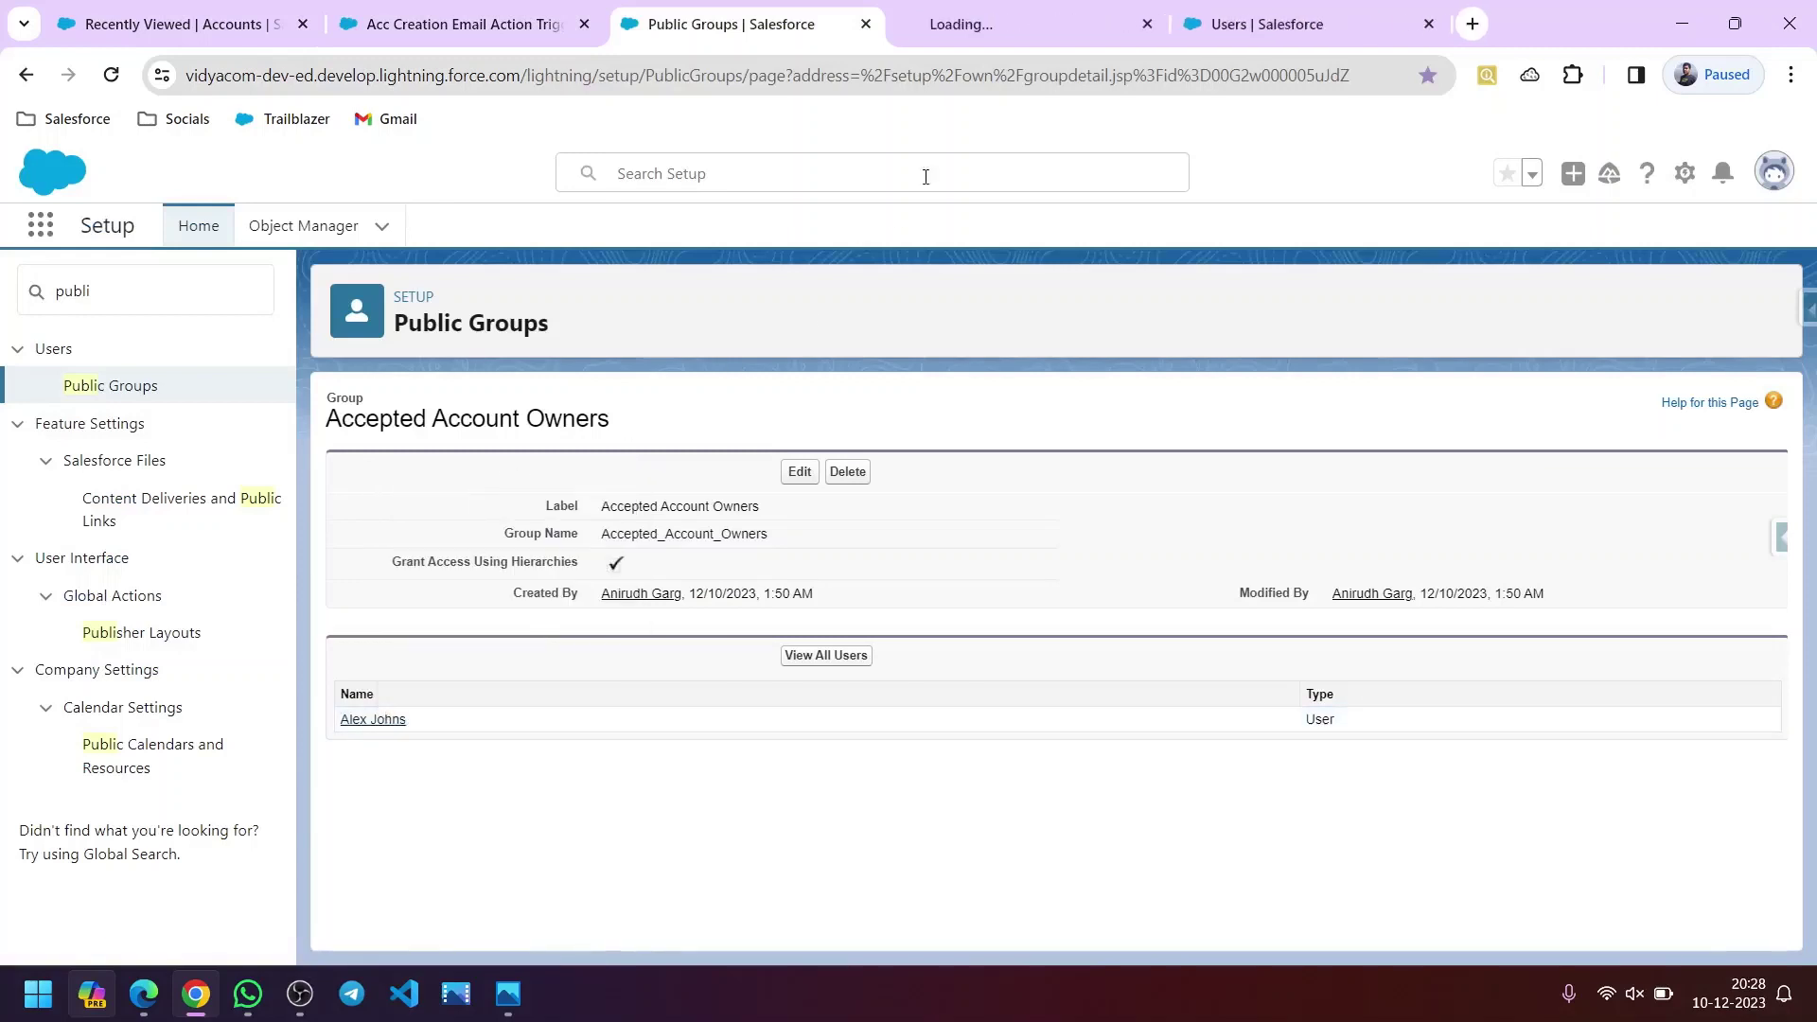
{"action": "left_click", "coordinate": [975, 45]}
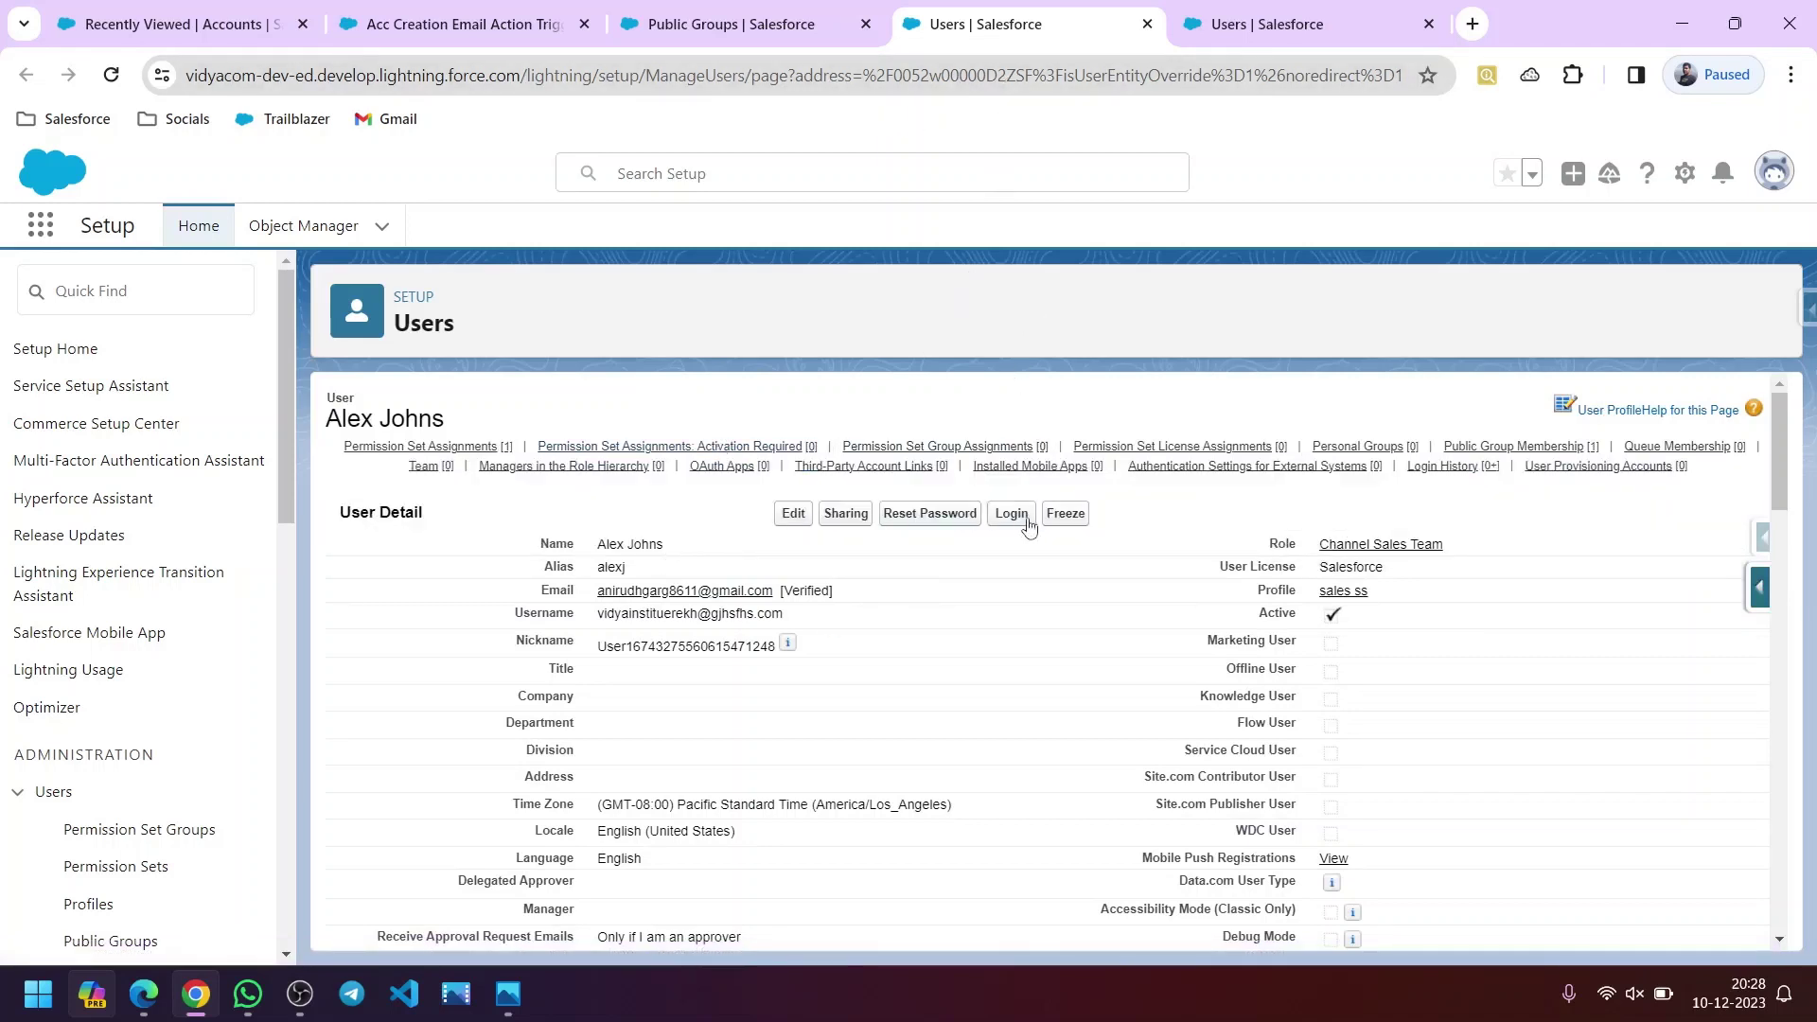
- Search Setup for 'a' and open the group member's user detail page
{"action": "left_click", "coordinate": [629, 173]}
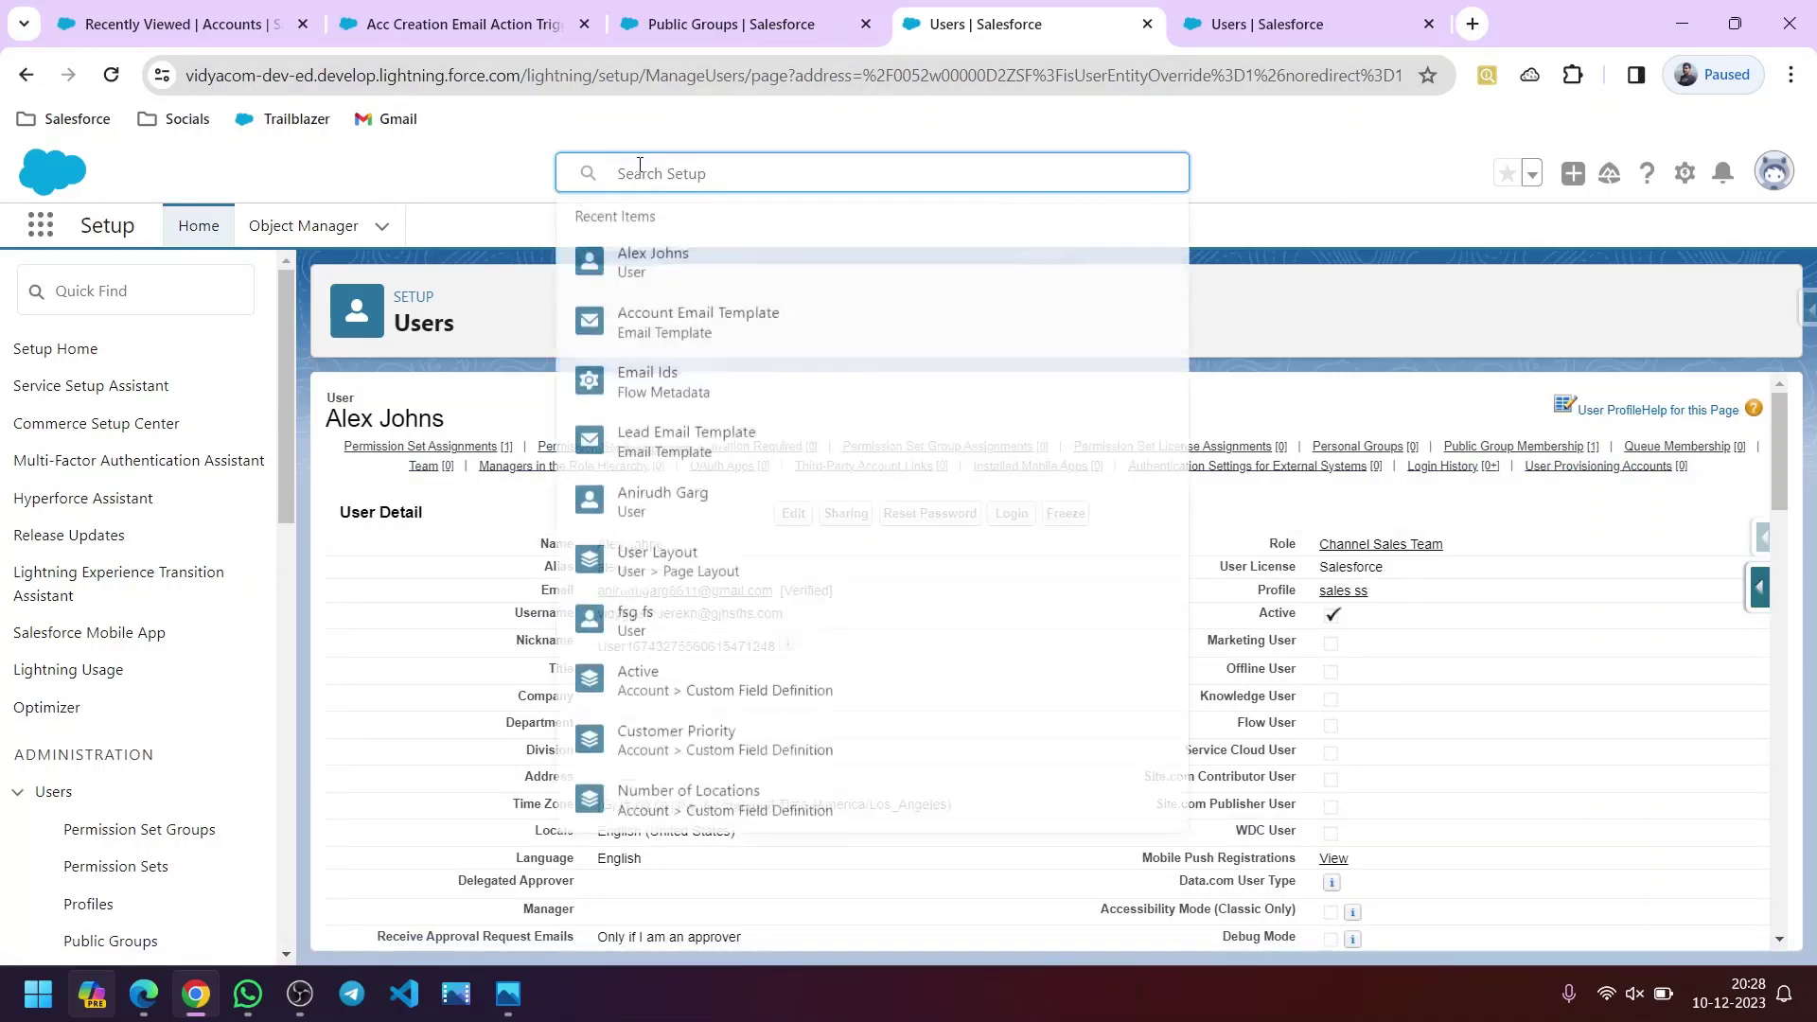
{"action": "type", "text": "a"}
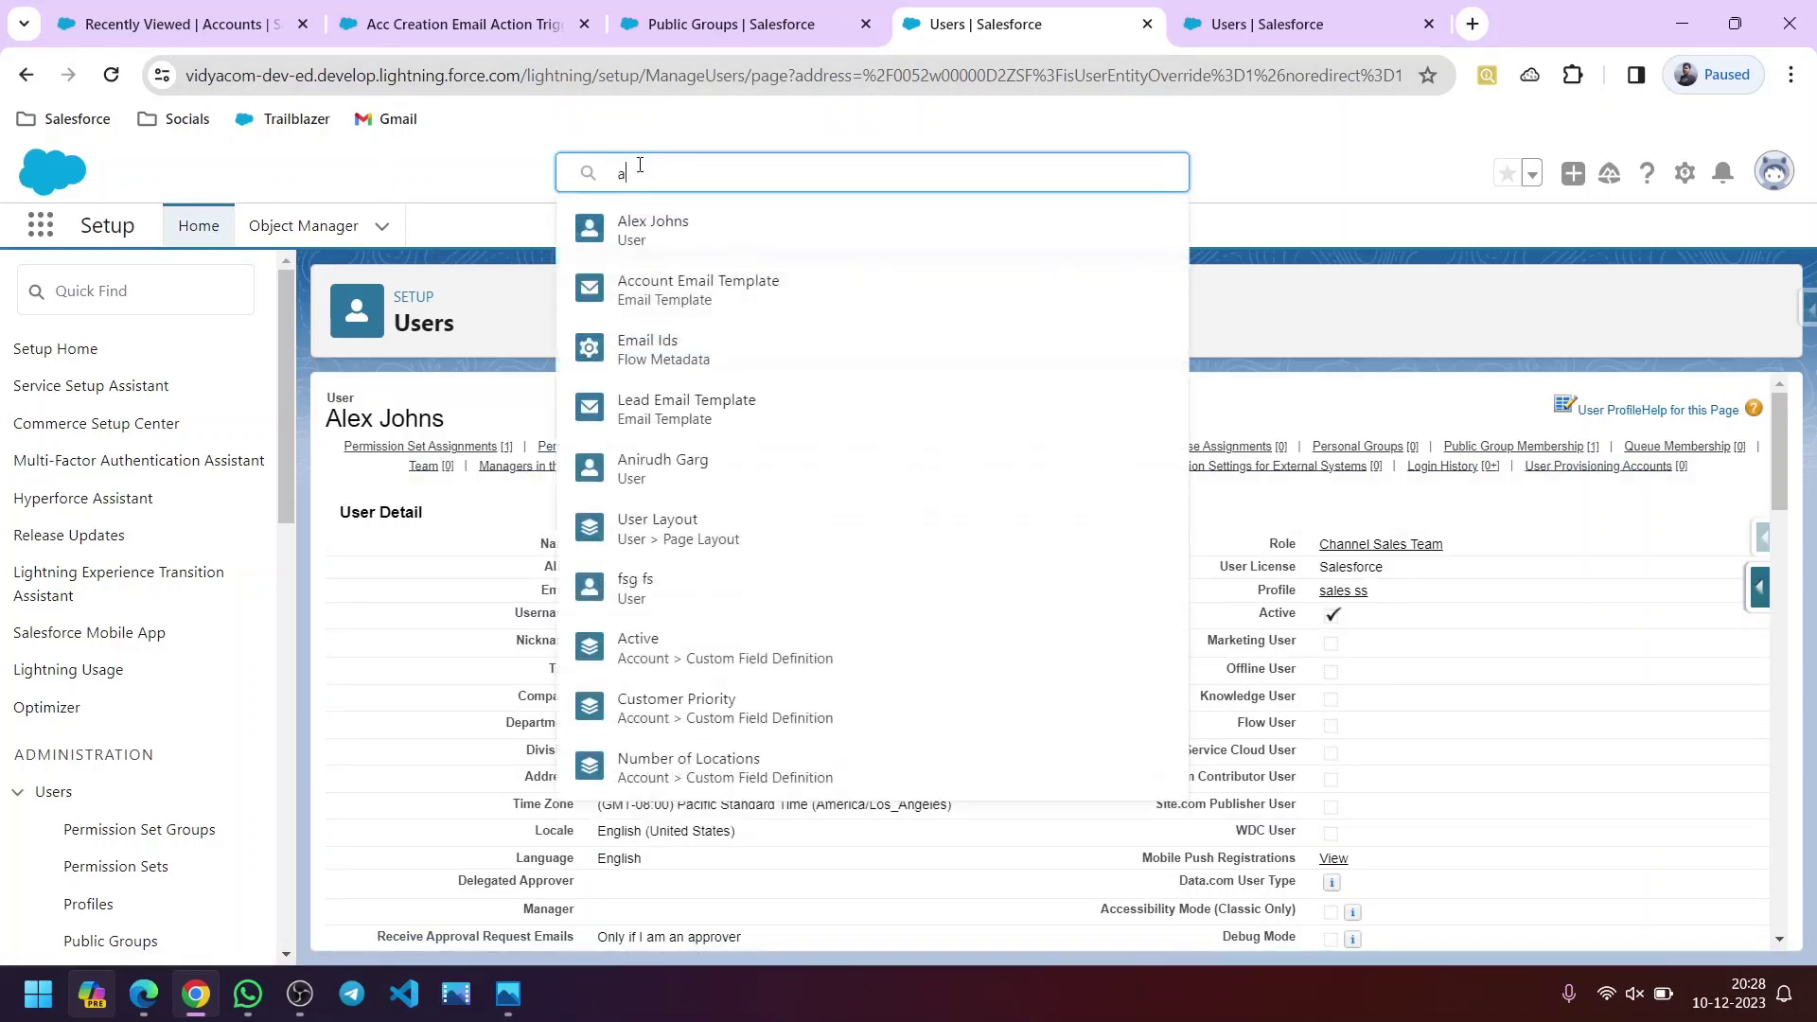
{"action": "left_click", "coordinate": [673, 229]}
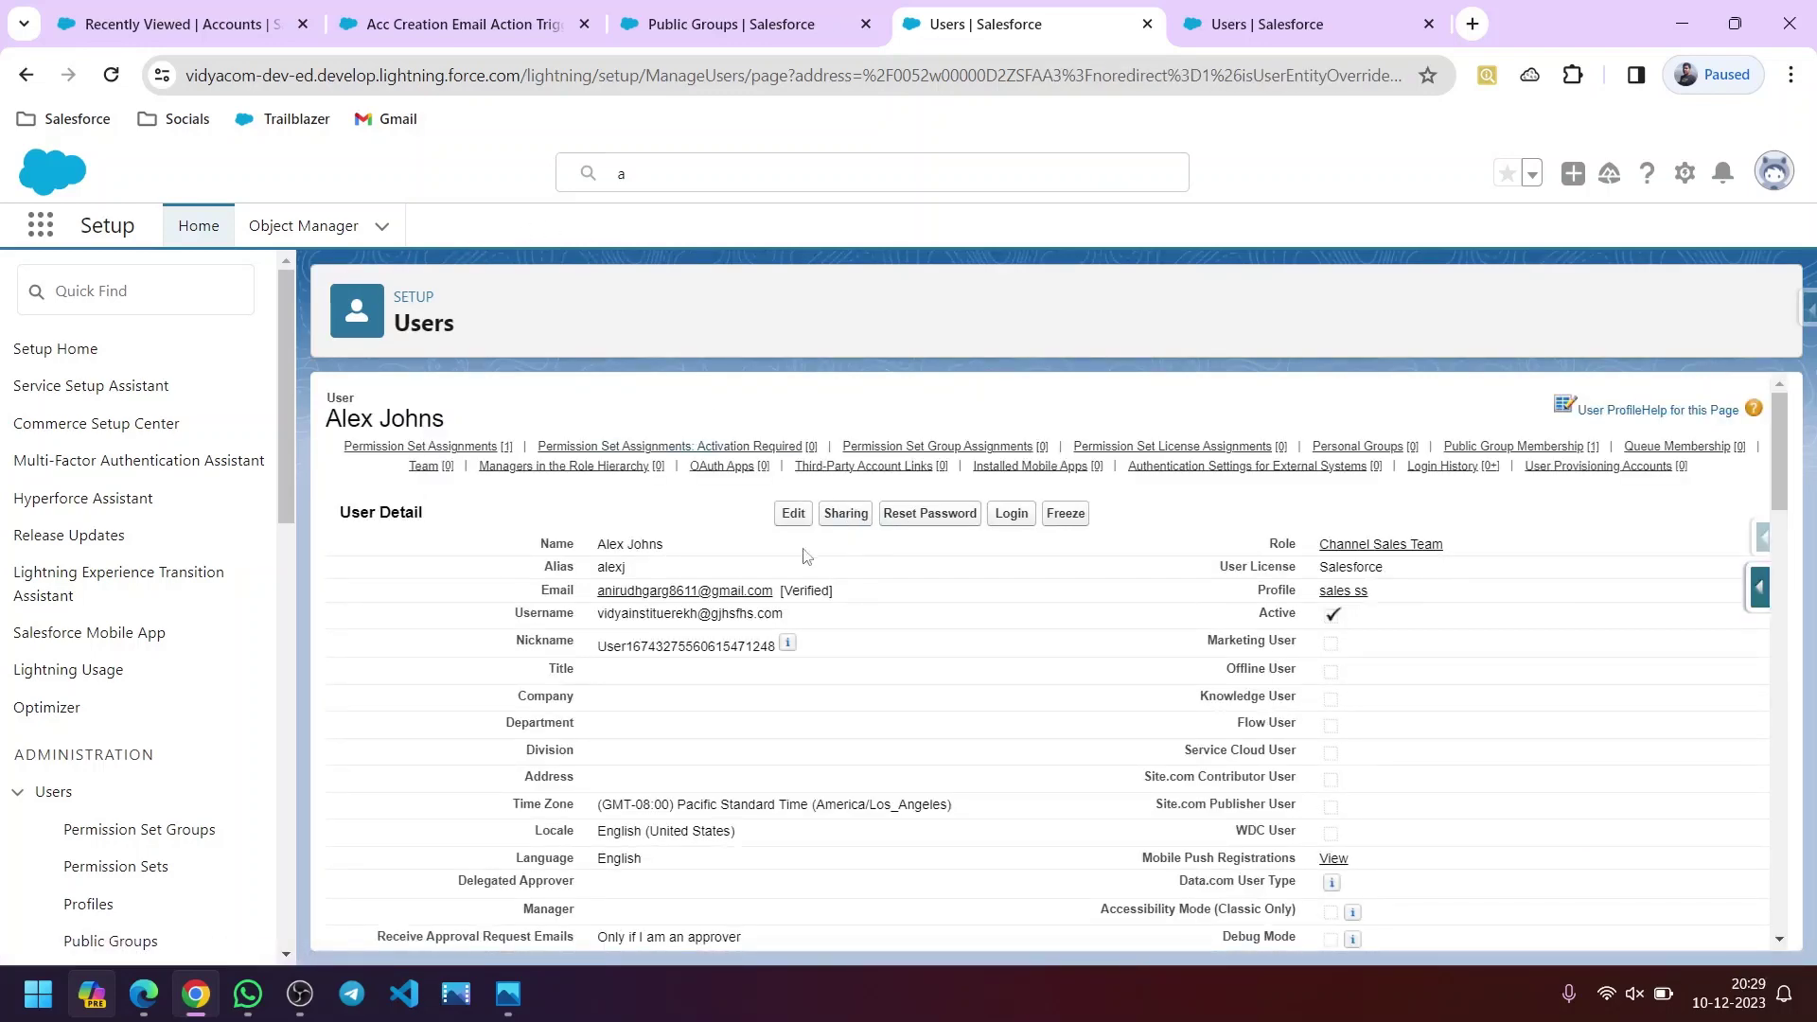
{"action": "scroll", "coordinate": [795, 496], "scroll_direction": "down", "scroll_amount": 8}
{"action": "scroll", "coordinate": [771, 576], "scroll_direction": "up", "scroll_amount": 7}
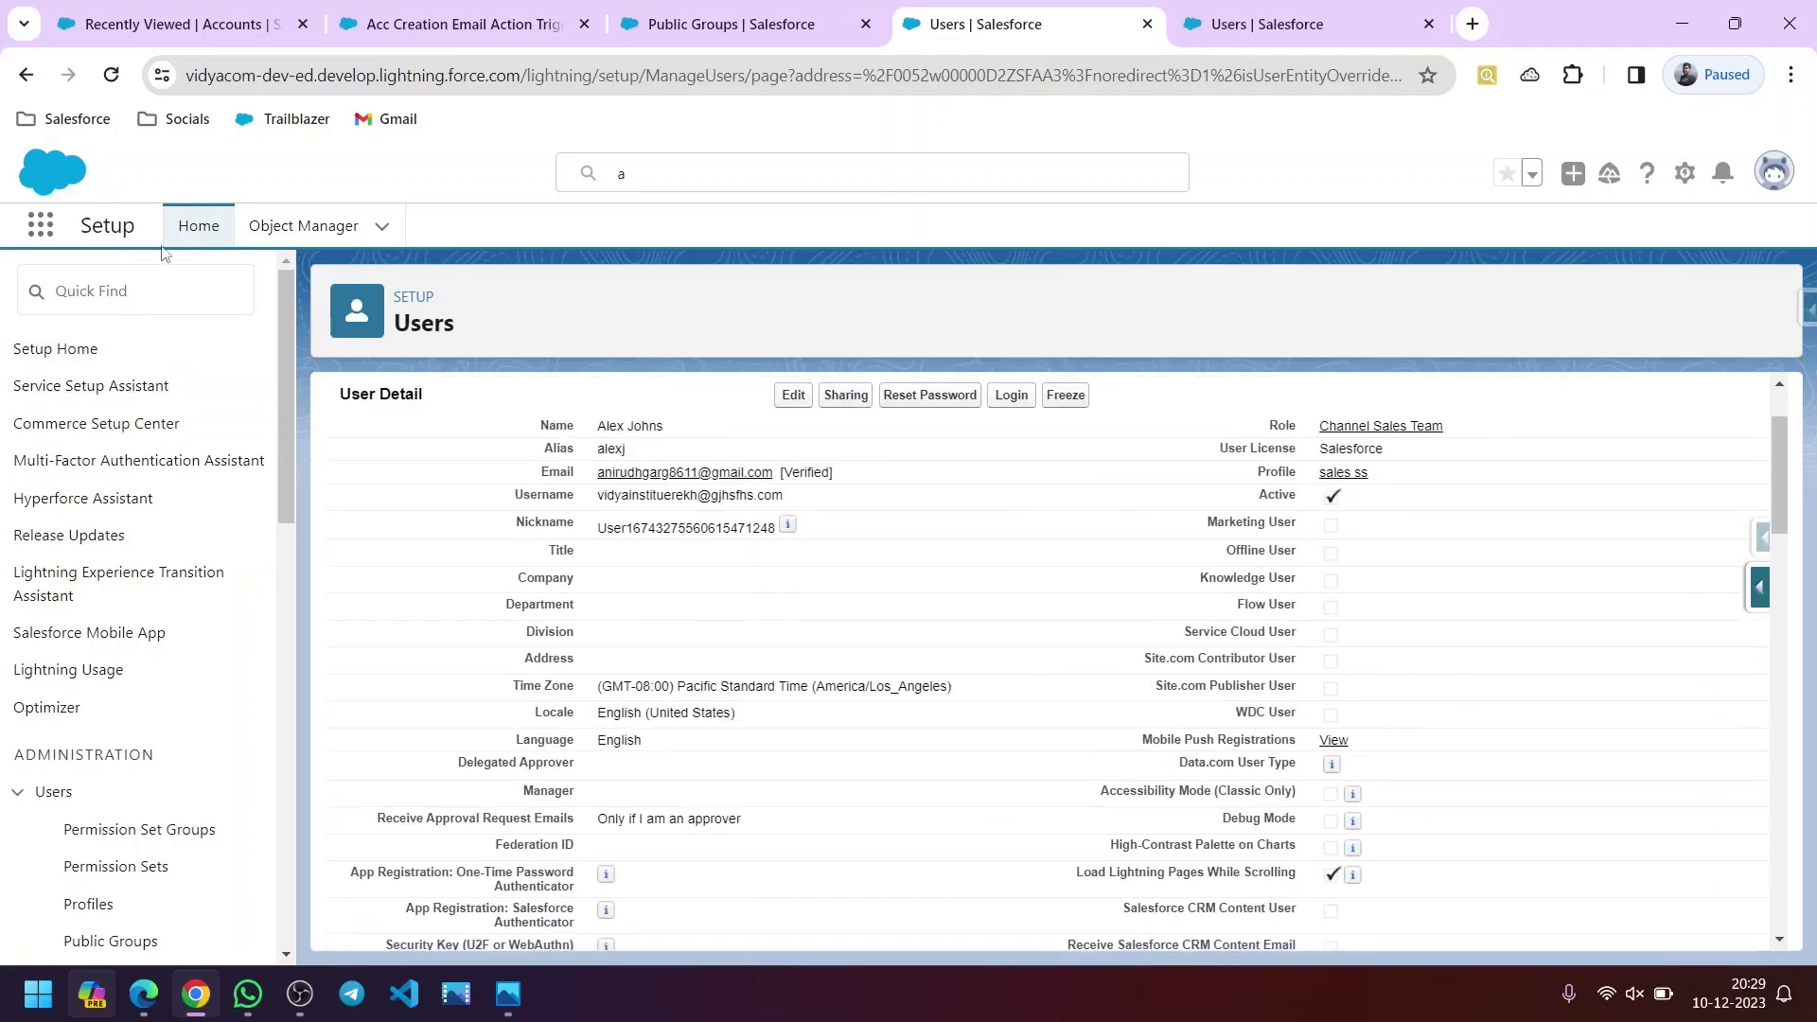
- Switch to the Sales app by searching 'sales' in the App Launcher
{"action": "left_click", "coordinate": [40, 228]}
{"action": "type", "text": "s"}
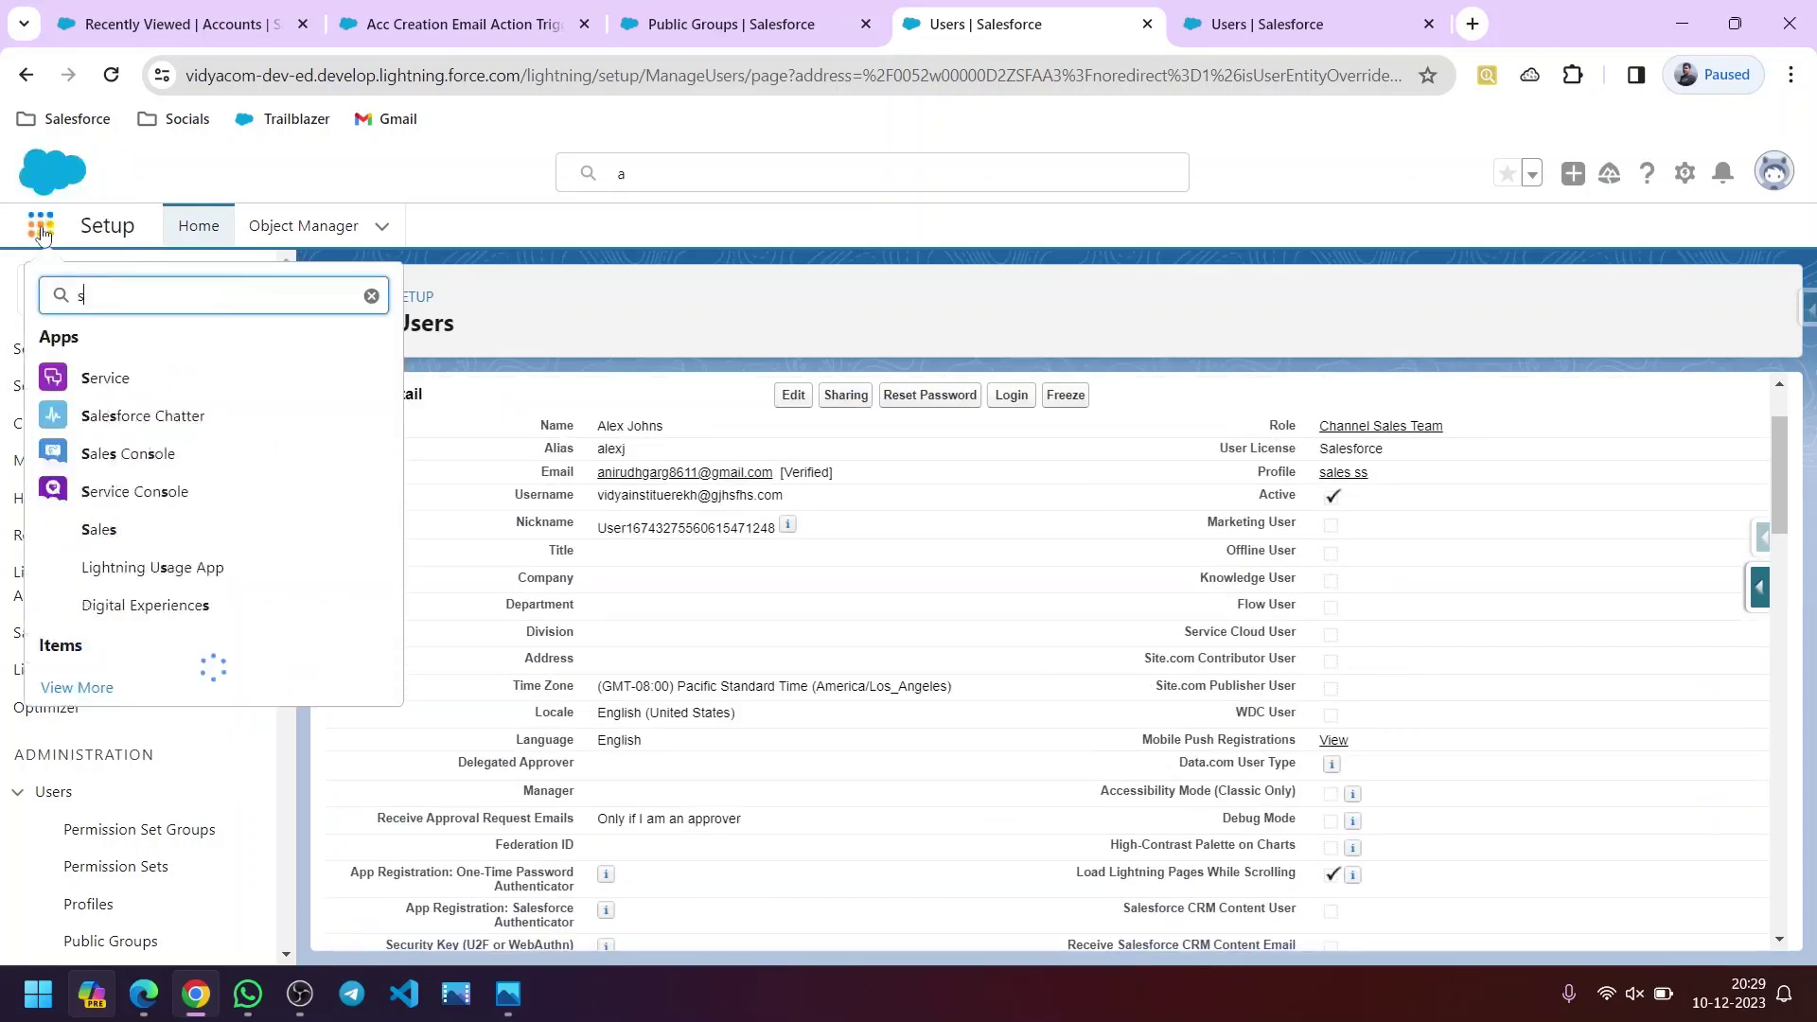
{"action": "type", "text": "ales"}
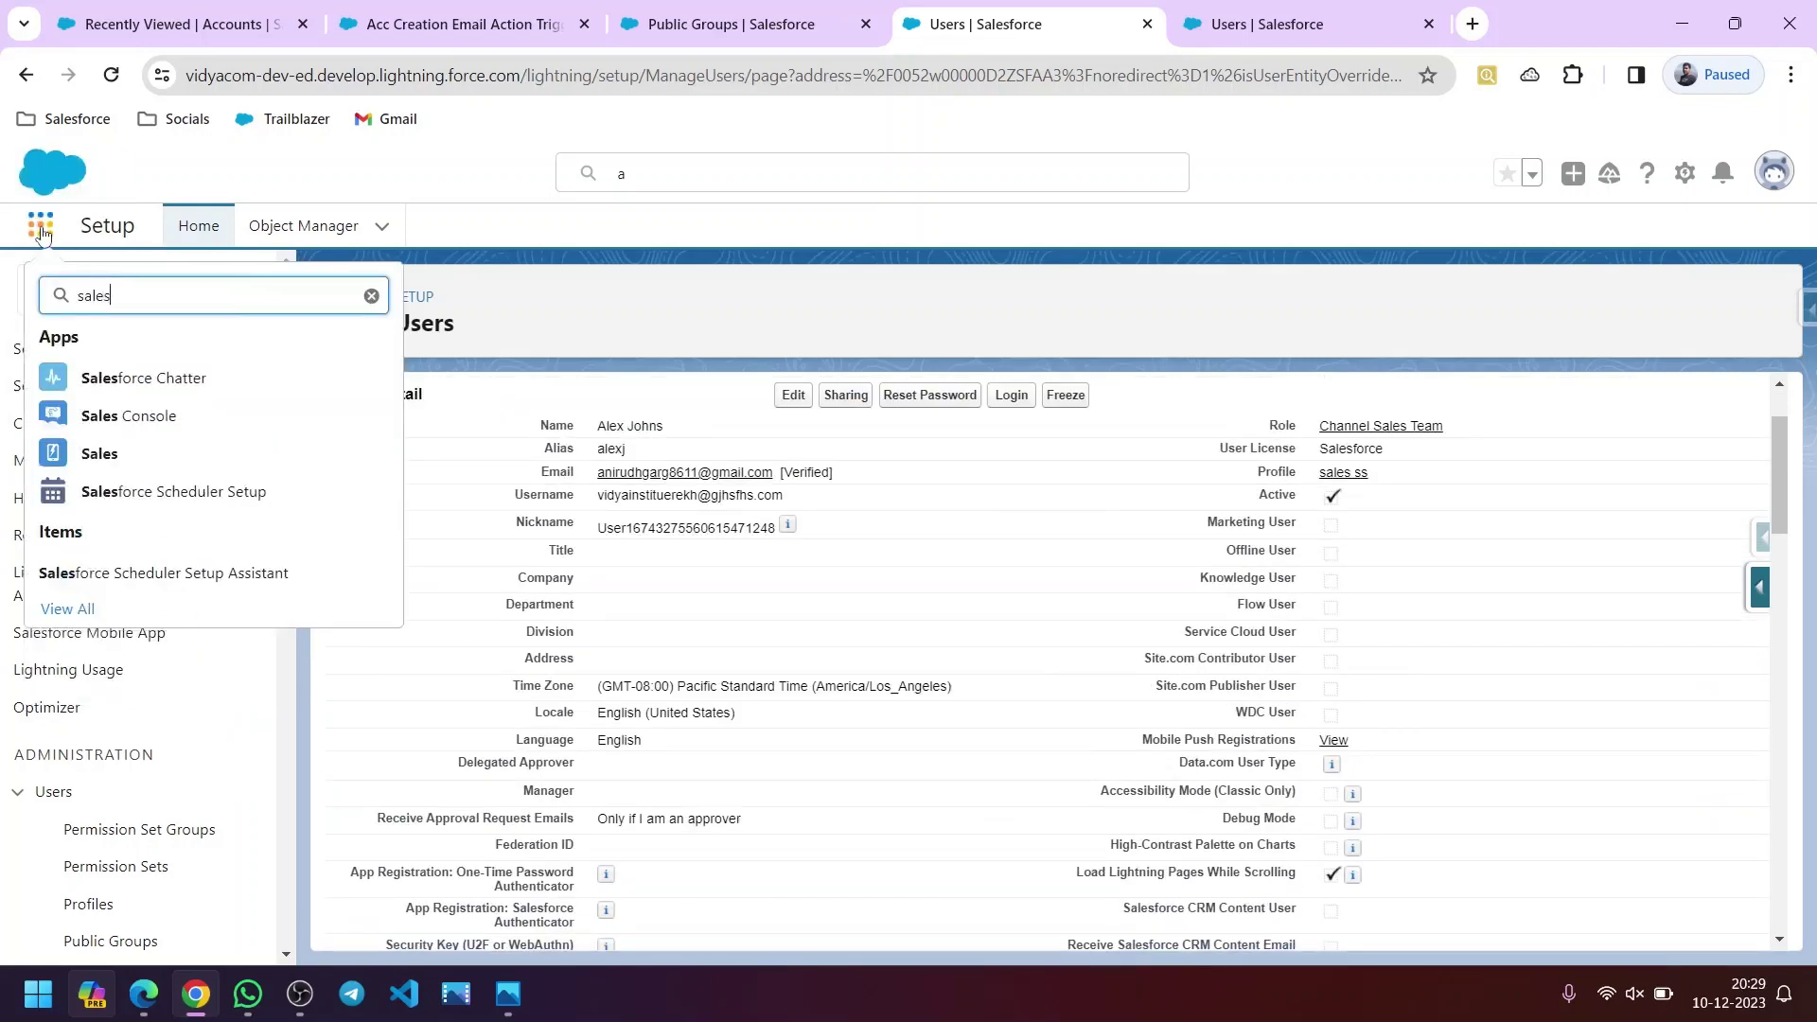
{"action": "left_click", "coordinate": [98, 454]}
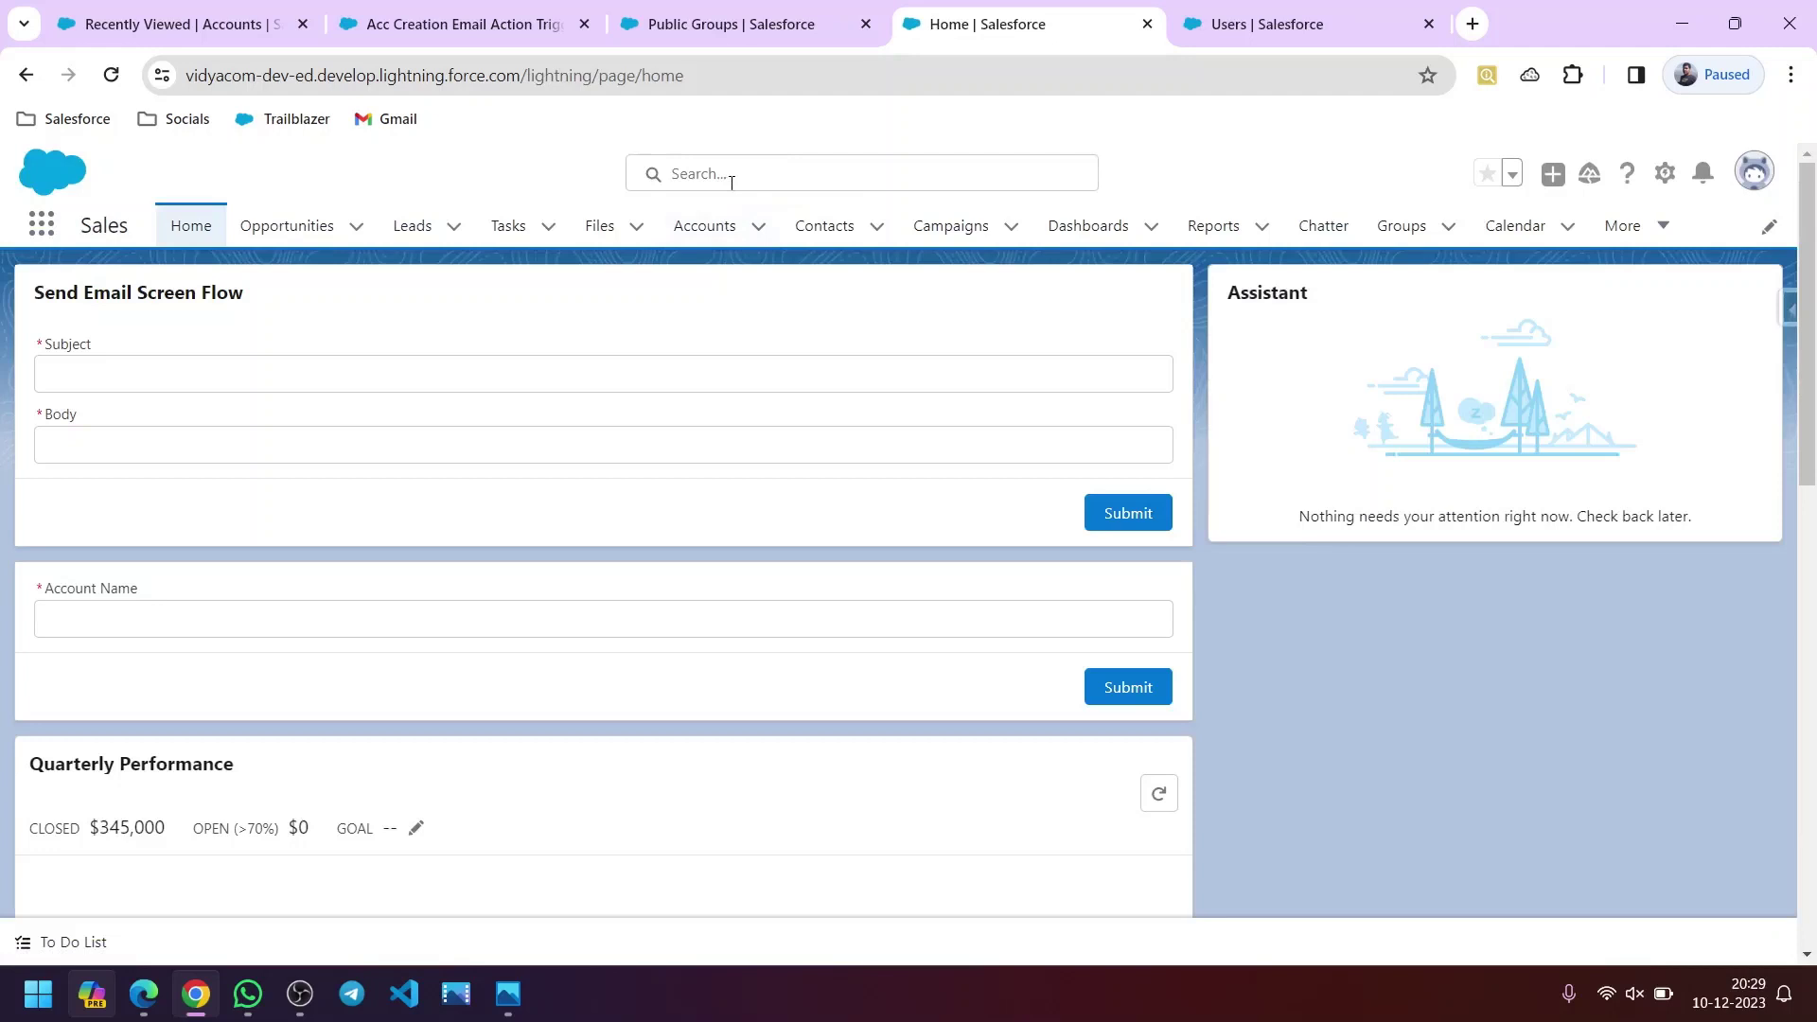
- Search 'an', open the group creator's profile, select its ID, and return to the group page
{"action": "left_click", "coordinate": [732, 182]}
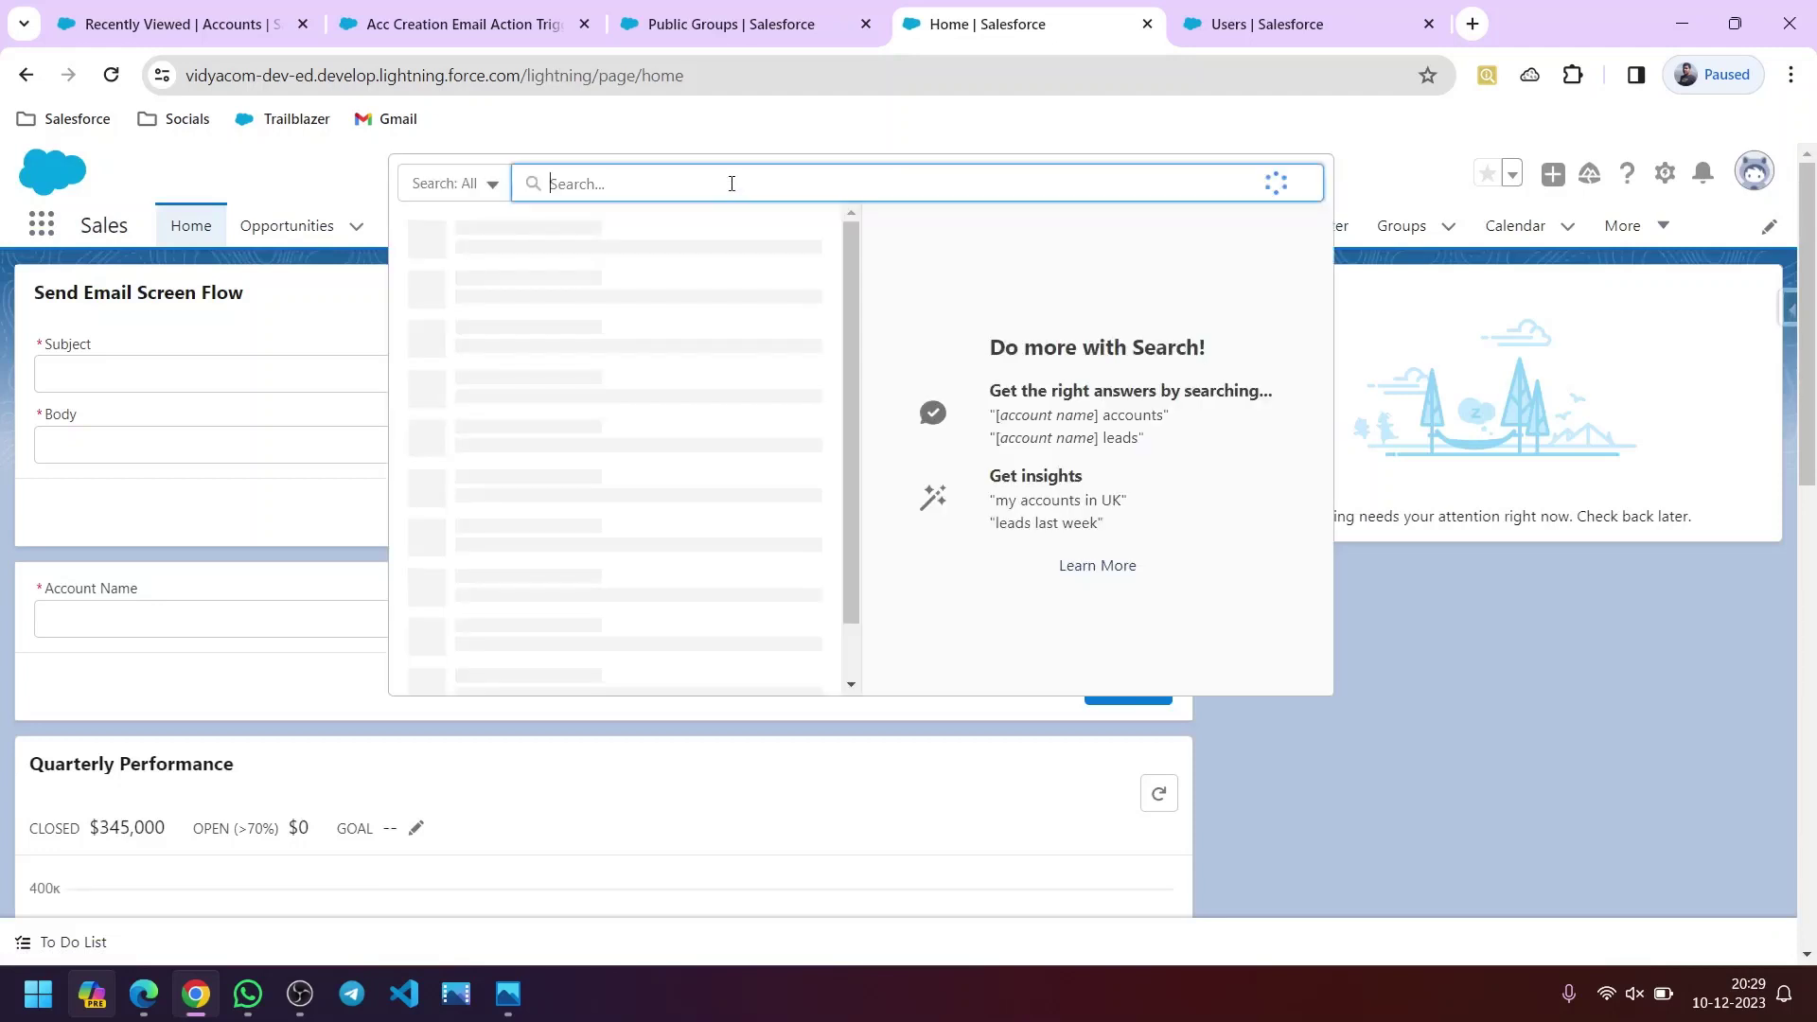
{"action": "type", "text": "an"}
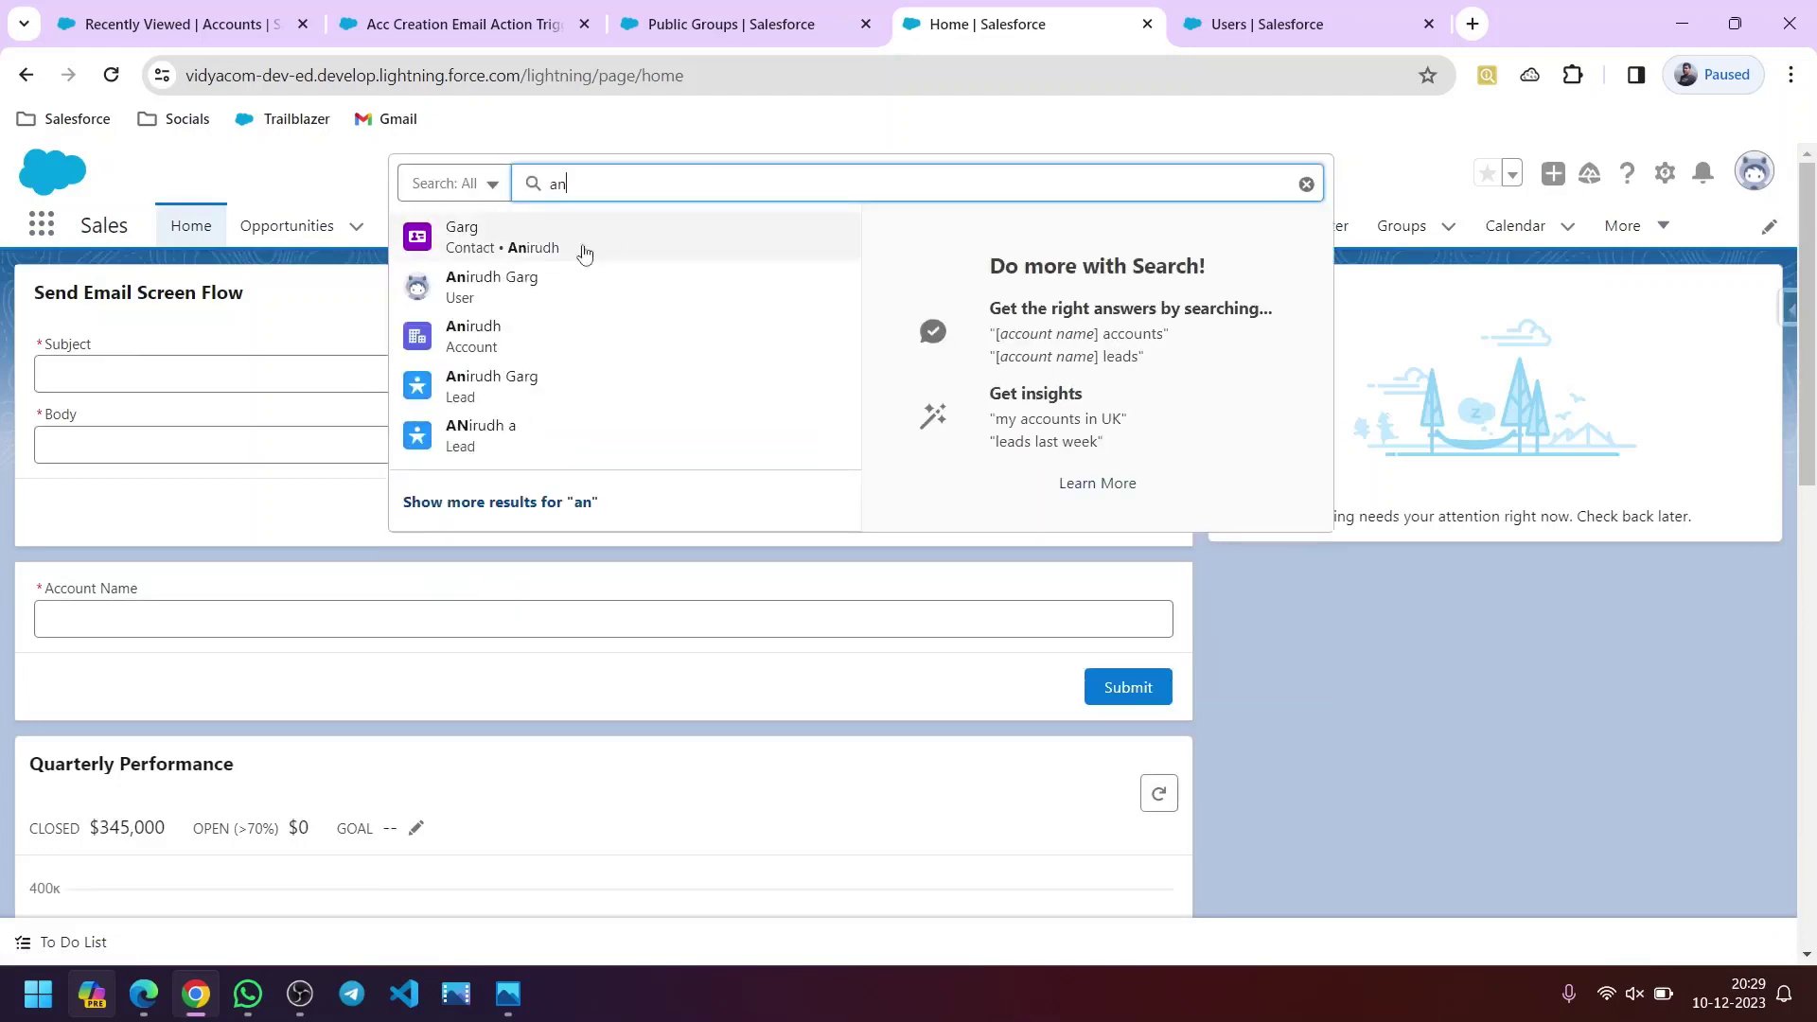
{"action": "left_click", "coordinate": [537, 281]}
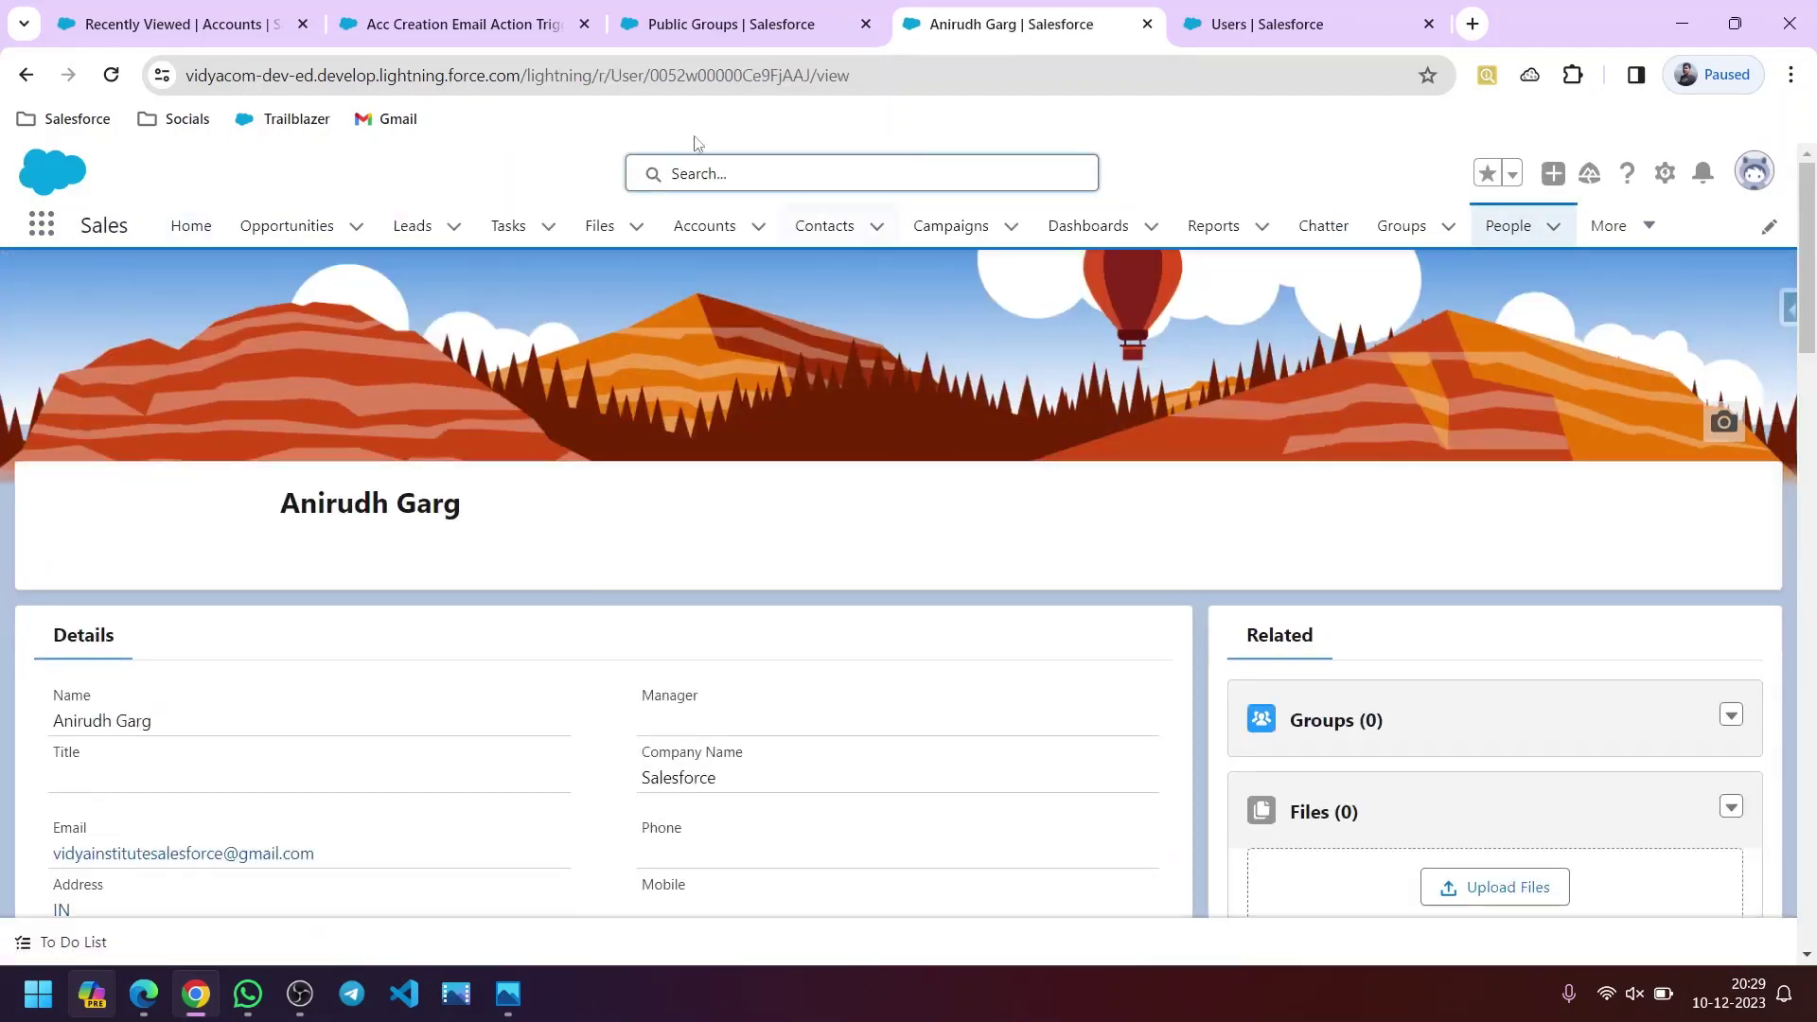
{"action": "left_click_drag", "start_coordinate": [812, 77], "coordinate": [649, 75]}
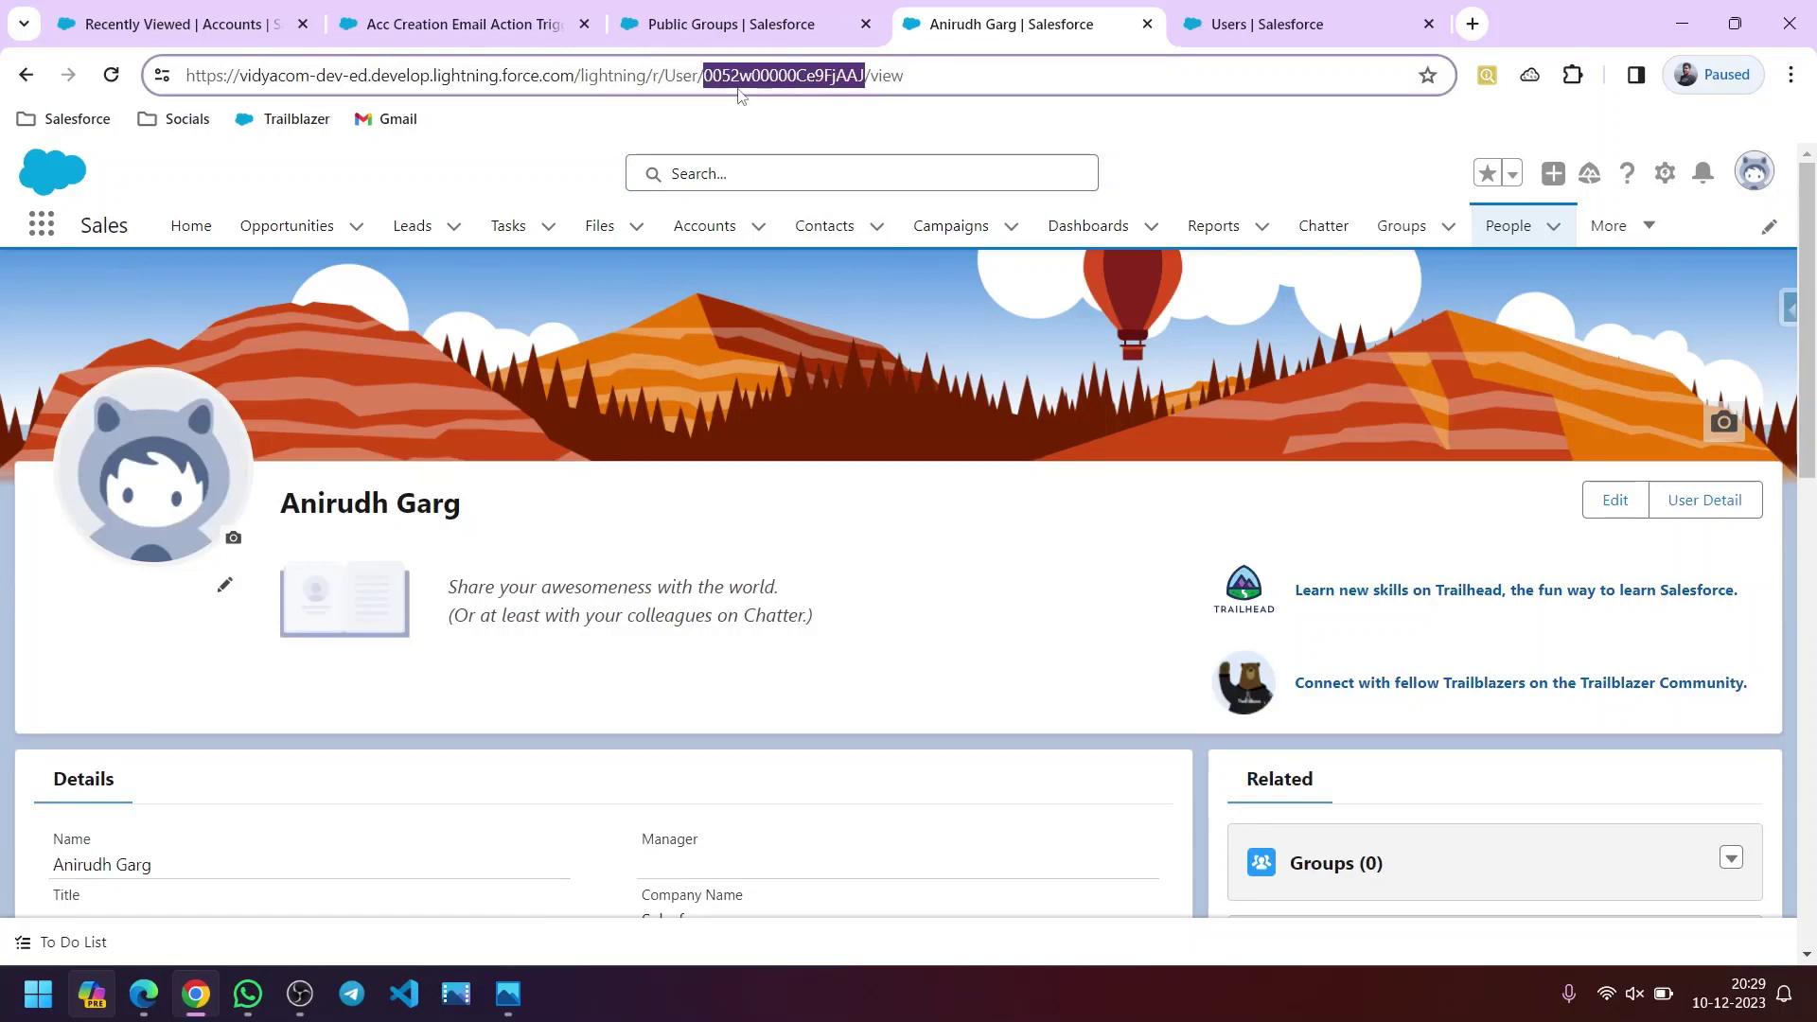
{"action": "left_click", "coordinate": [727, 27]}
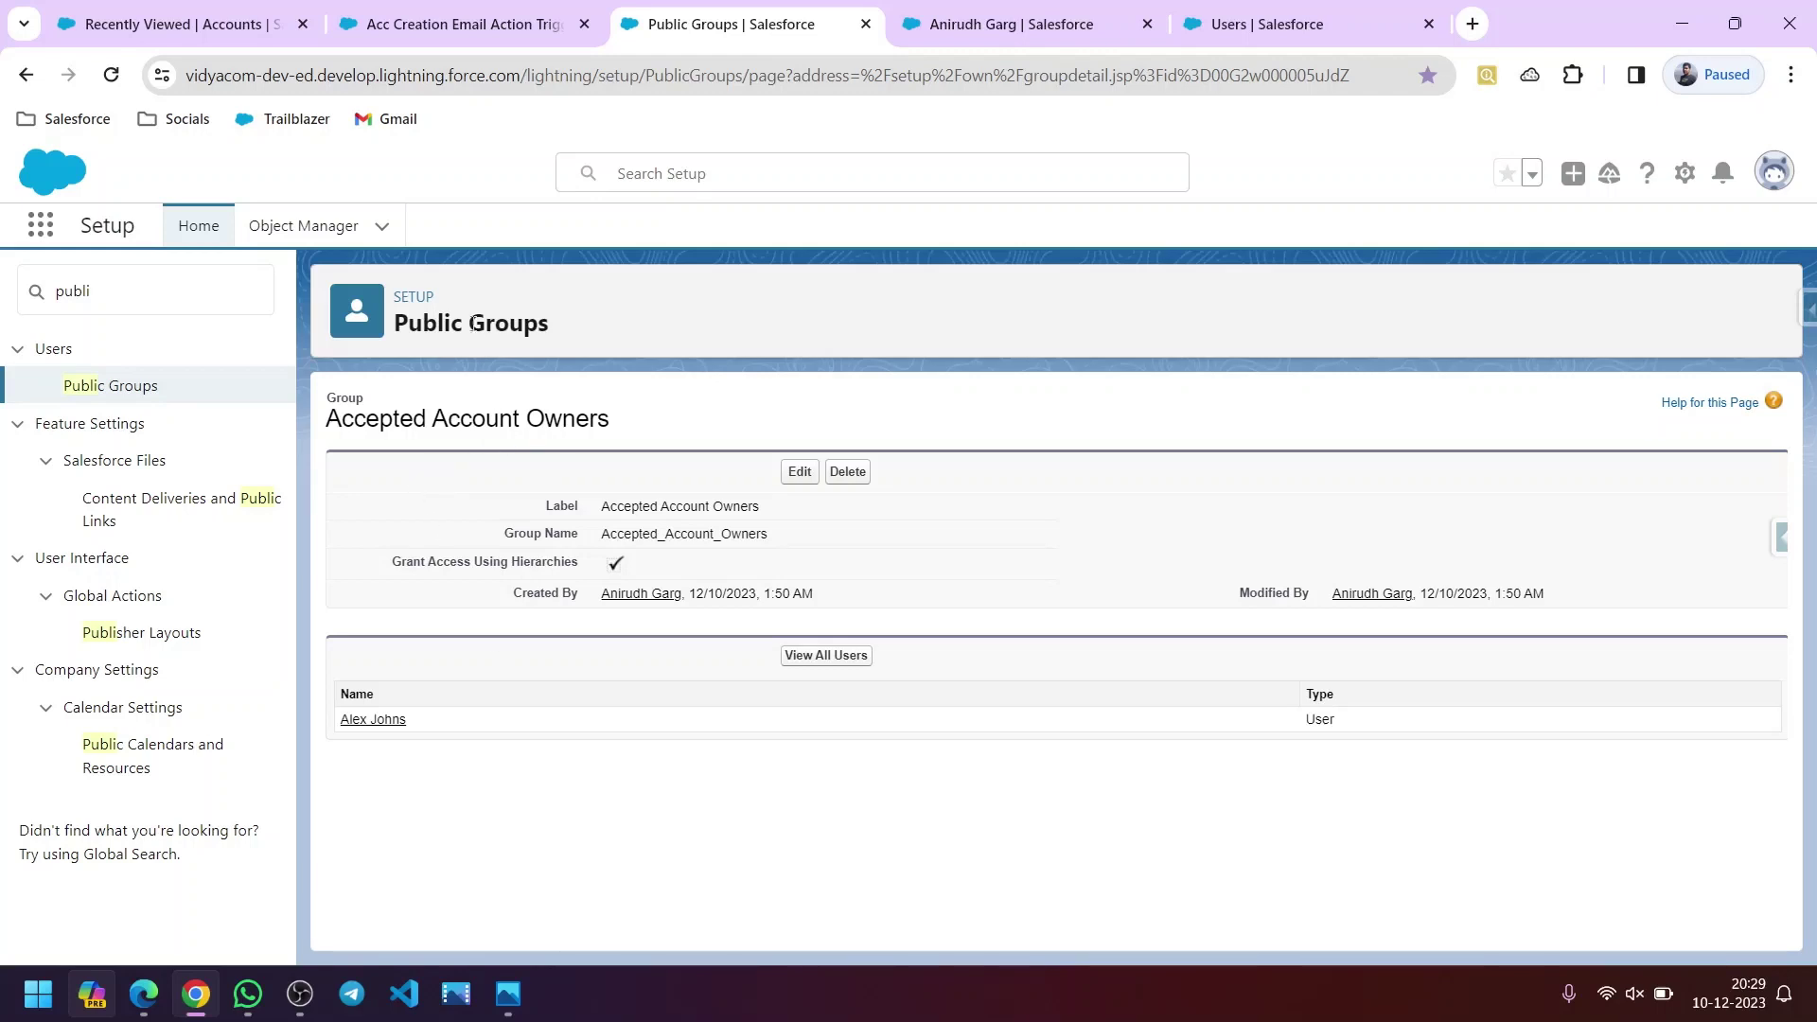
- In Flow Builder, open the 'Check Whether Logged In User is part of Public Group' decision
{"action": "left_click", "coordinate": [438, 33]}
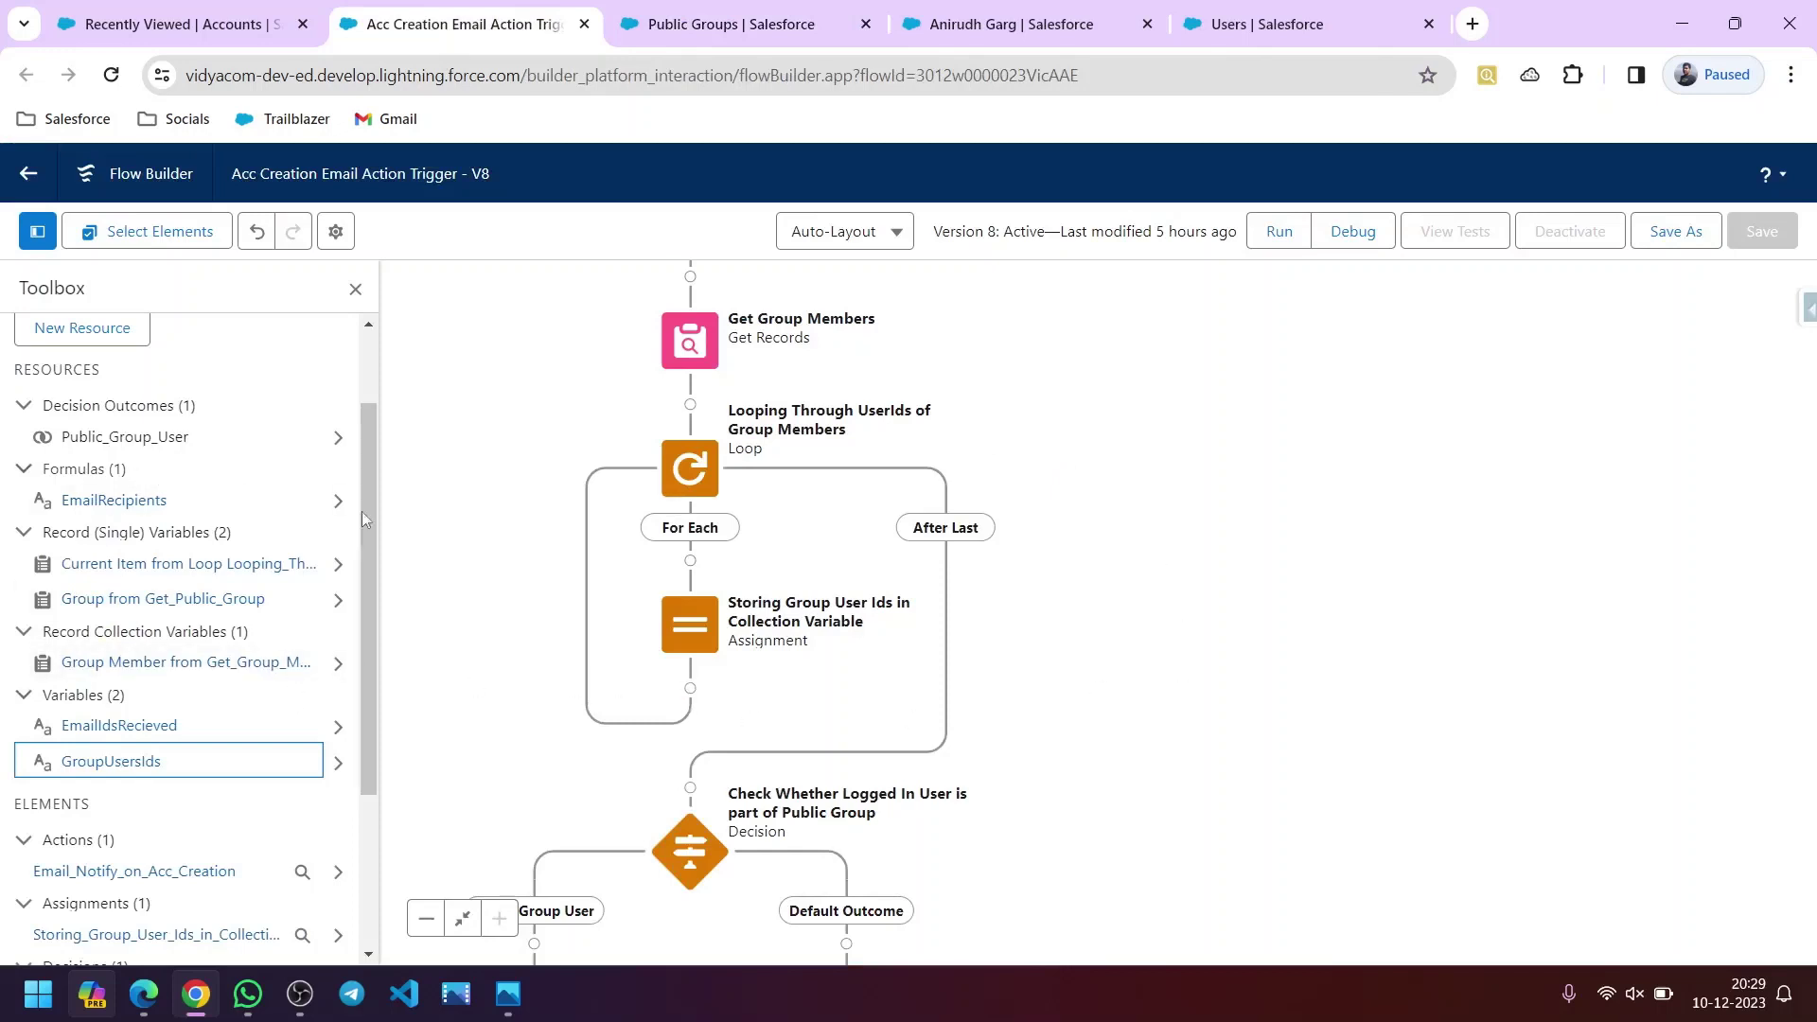
{"action": "scroll", "coordinate": [1059, 799], "scroll_direction": "down", "scroll_amount": 3}
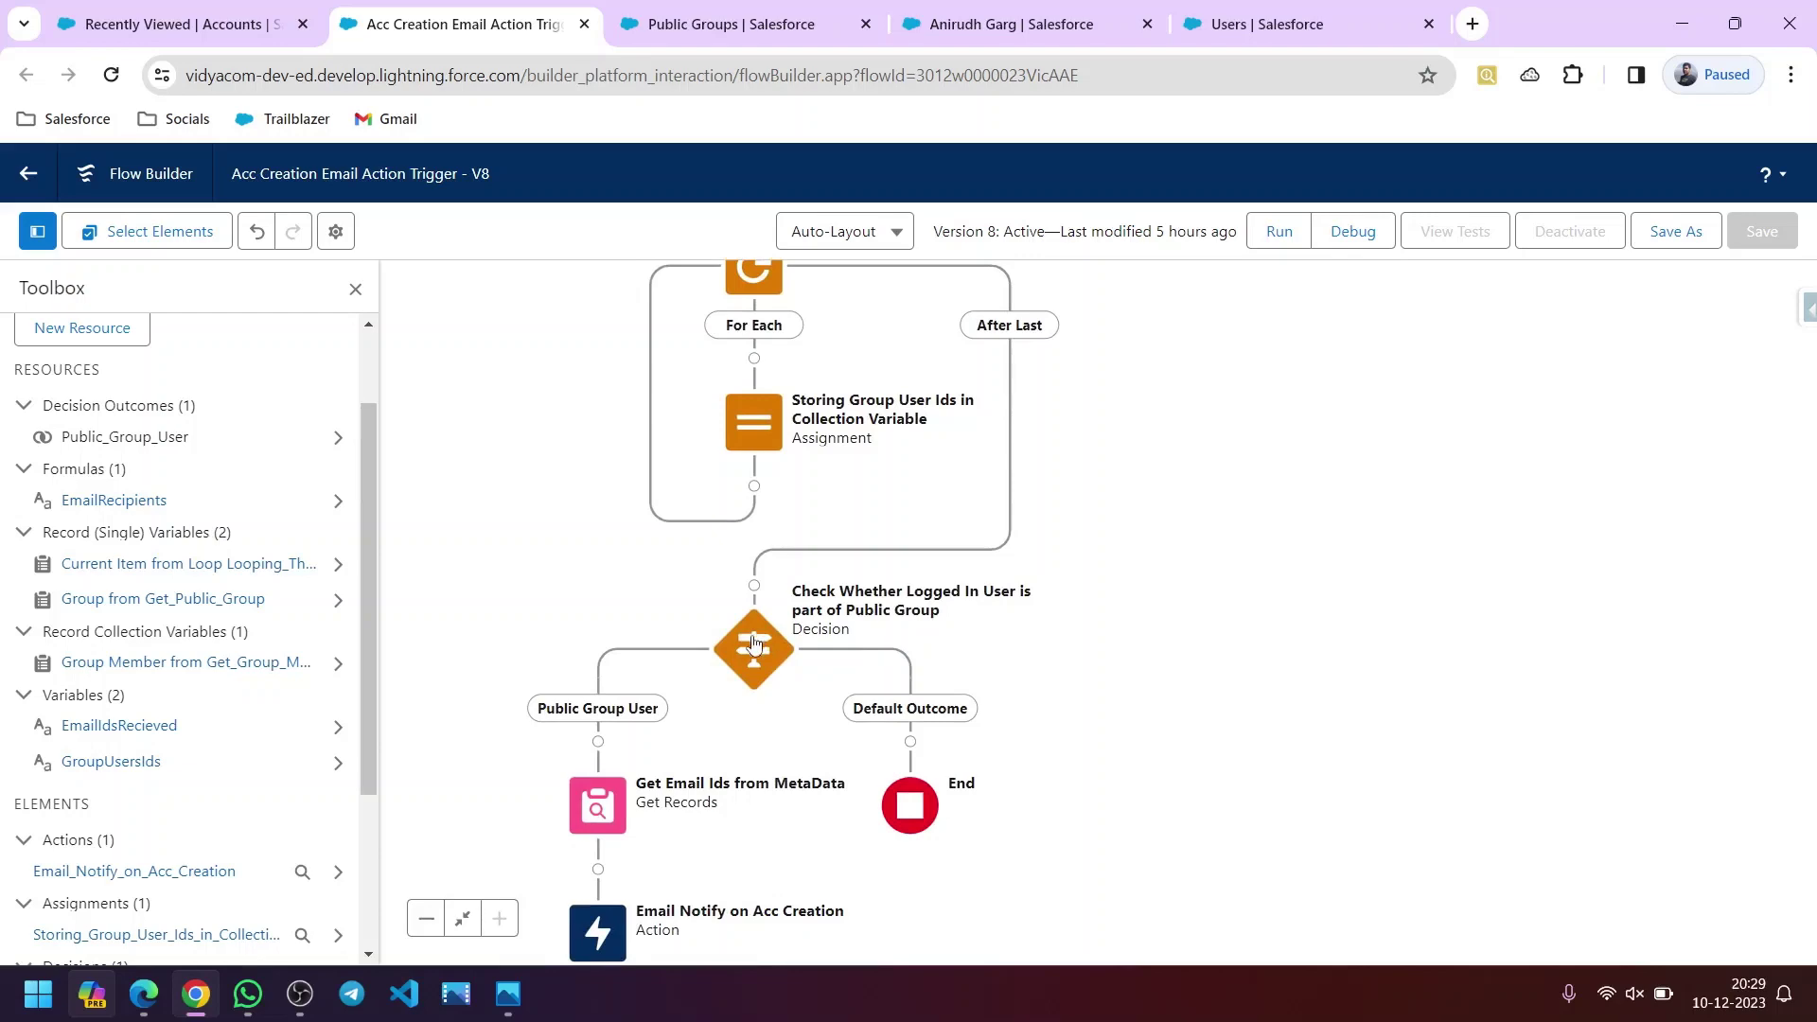
{"action": "double_click", "coordinate": [754, 645]}
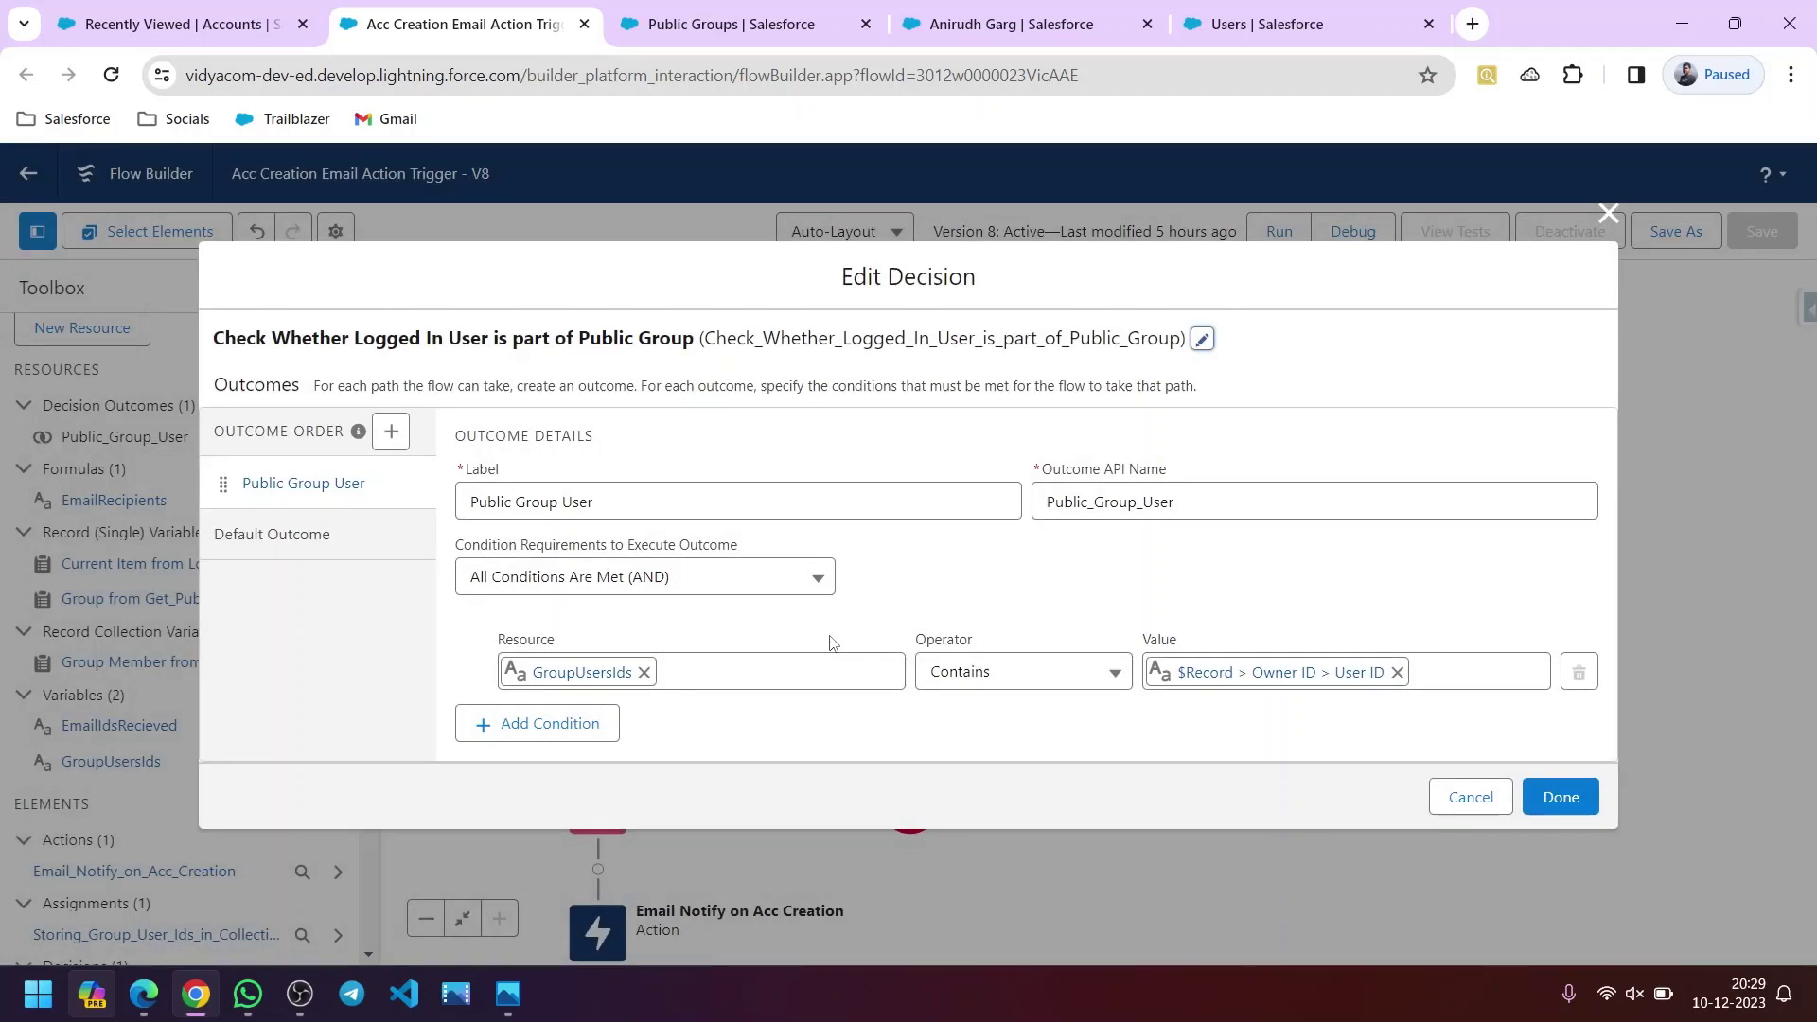
- Review the condition value against the group and accounts tabs, then cancel and pan to the loop
{"action": "left_click", "coordinate": [1297, 674]}
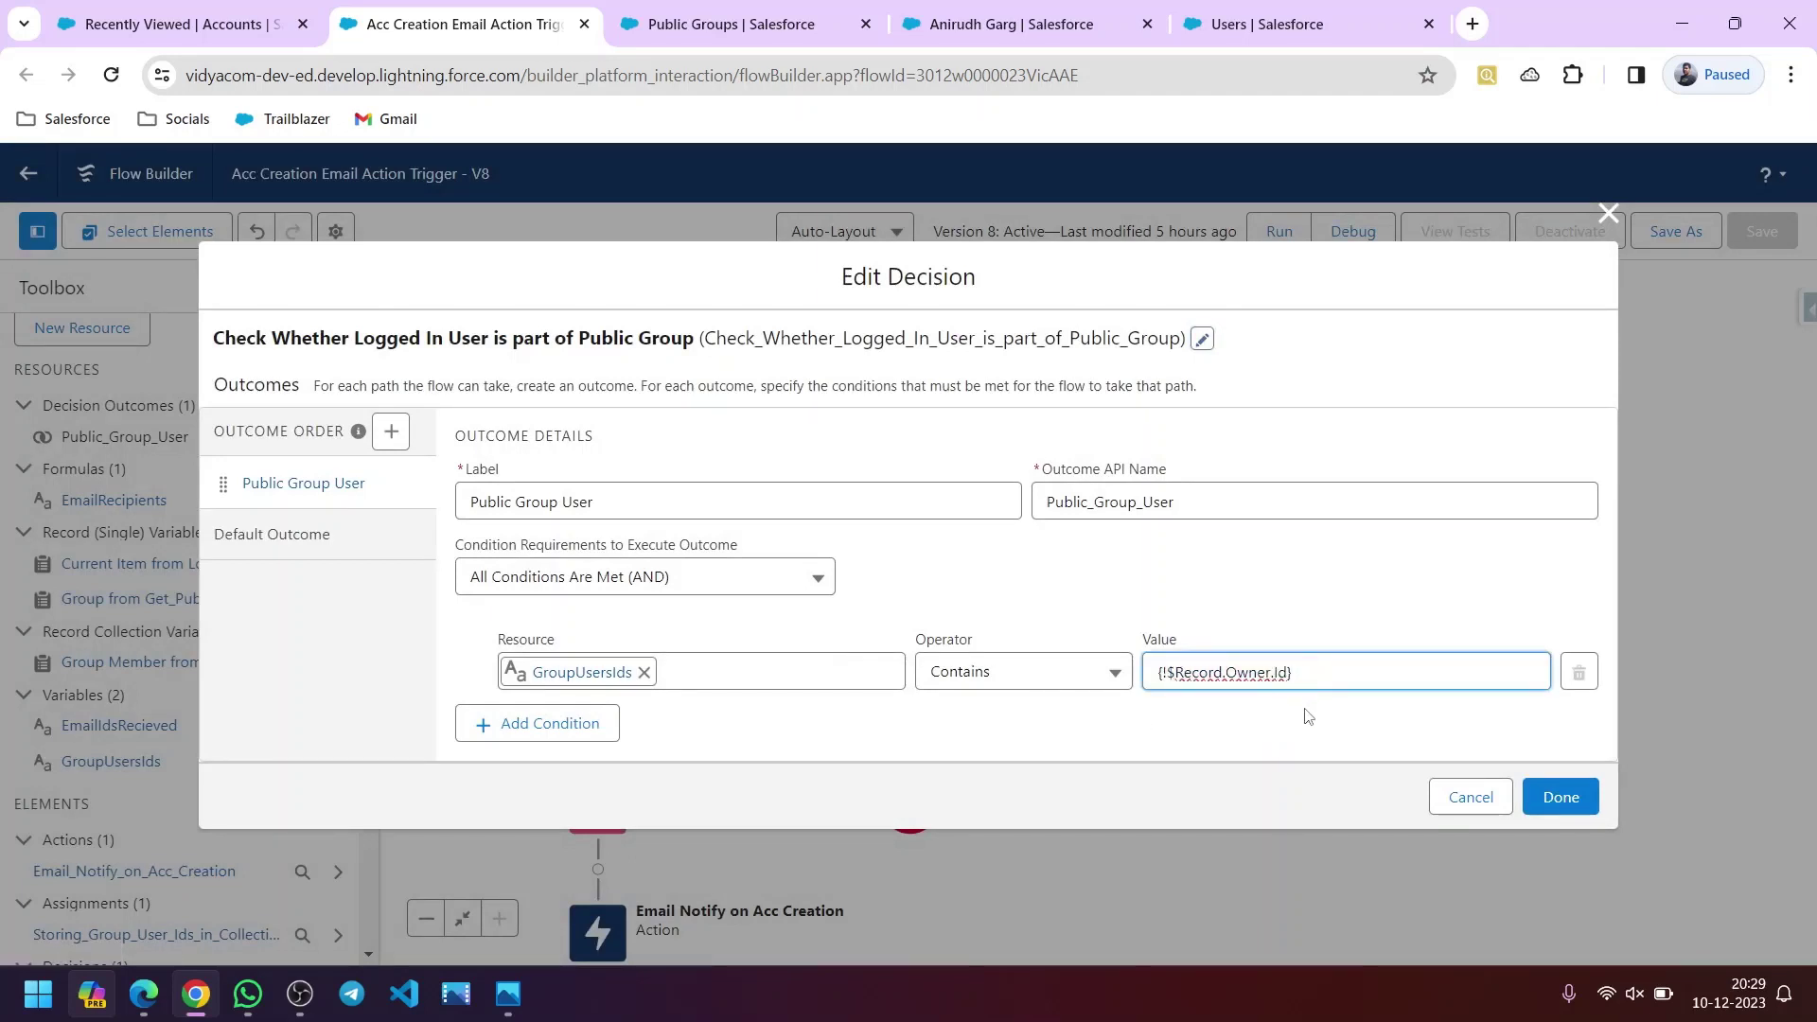
{"action": "left_click", "coordinate": [1258, 714]}
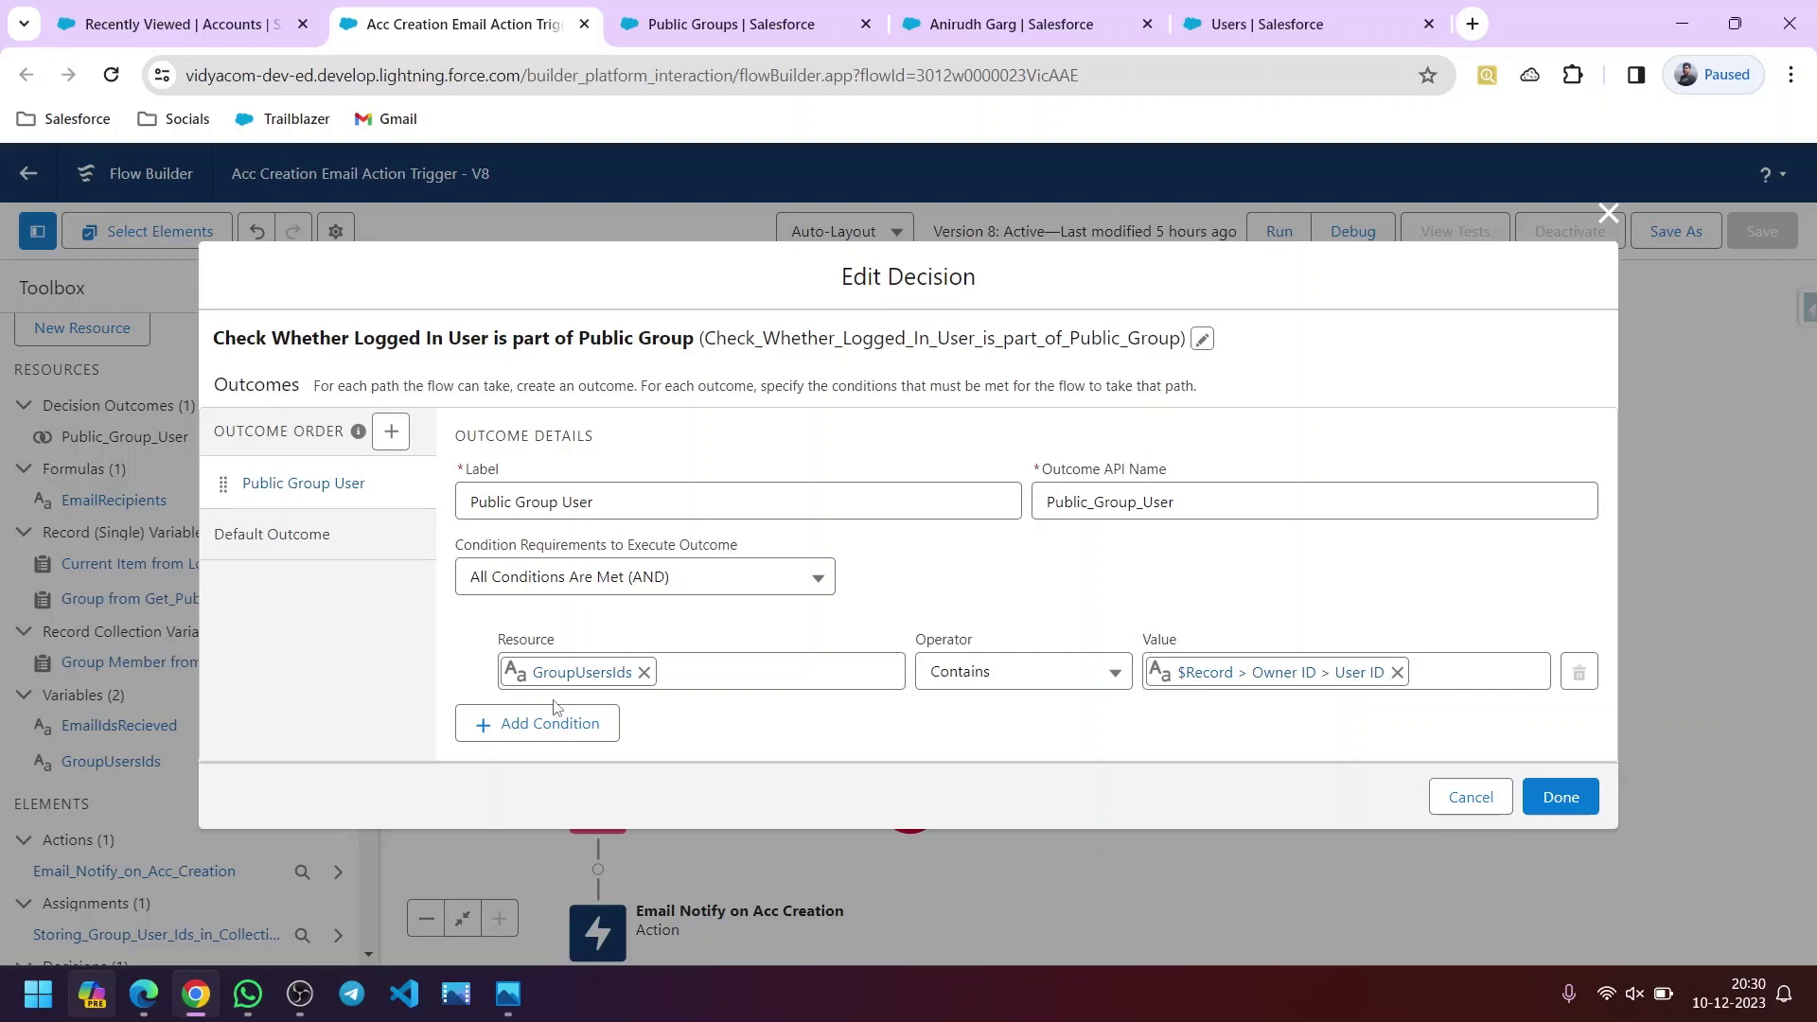
{"action": "left_click", "coordinate": [696, 24]}
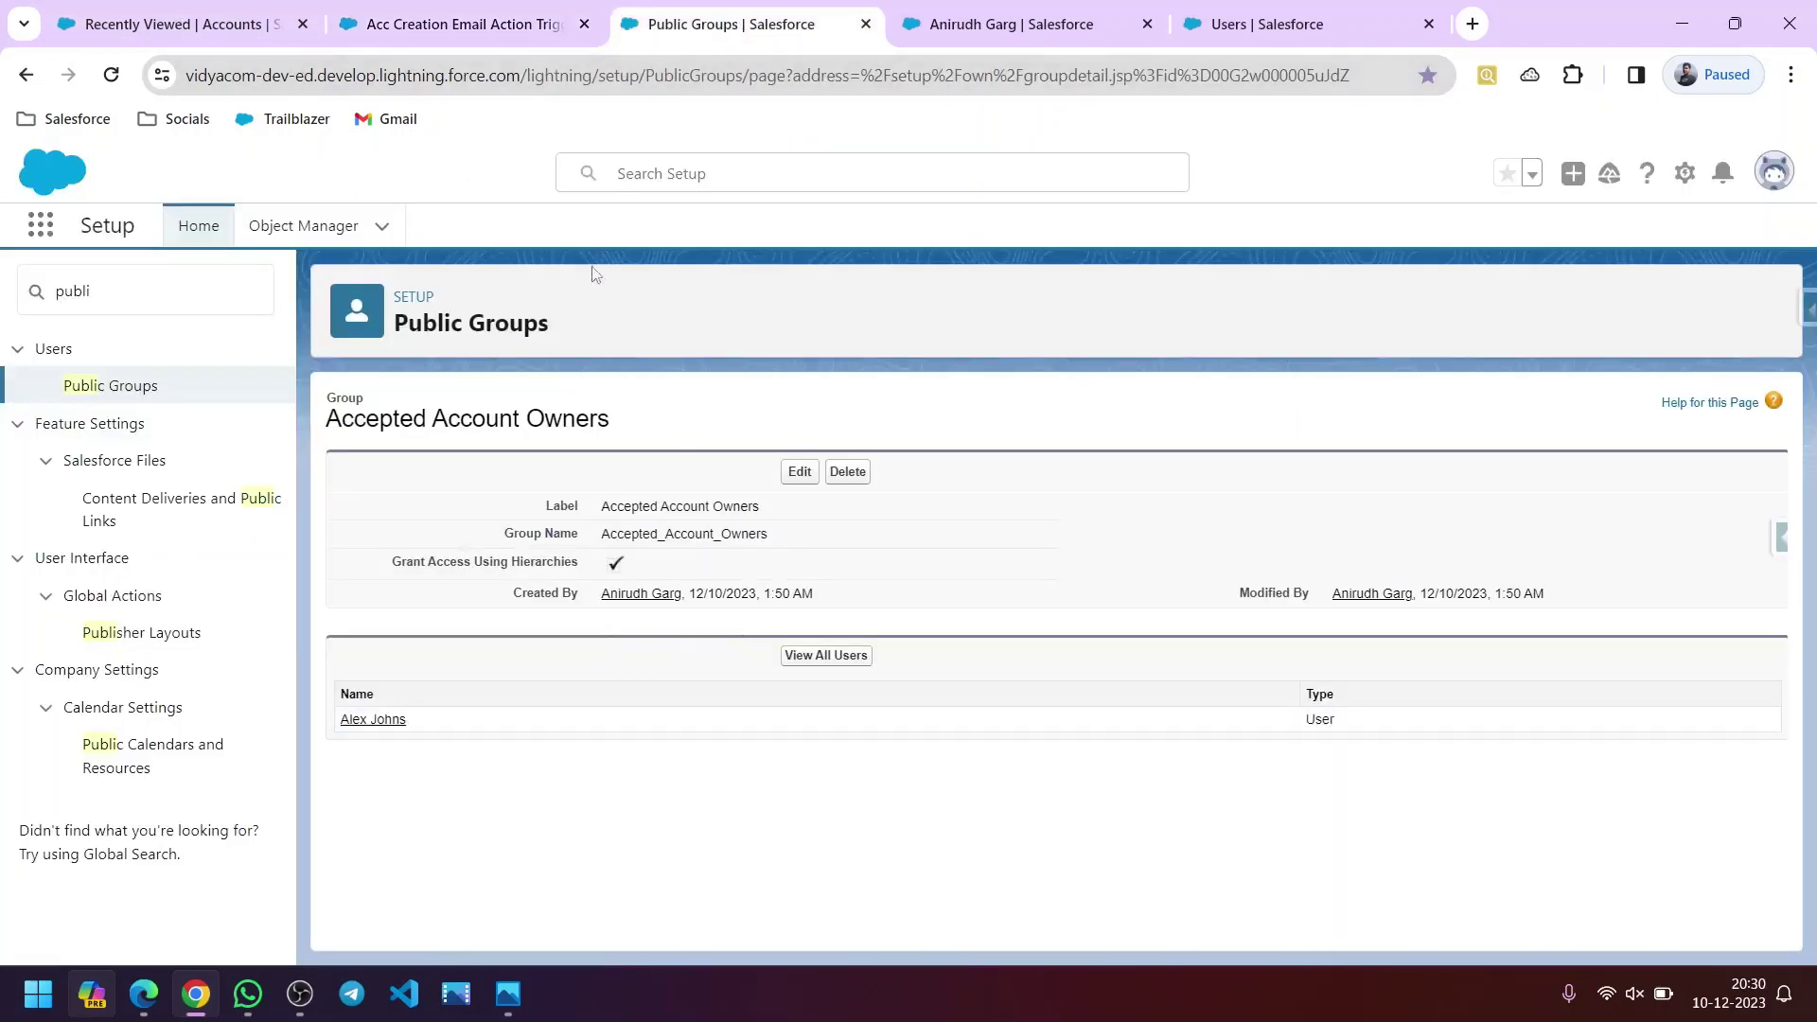
{"action": "left_click", "coordinate": [139, 27]}
{"action": "left_click", "coordinate": [415, 28]}
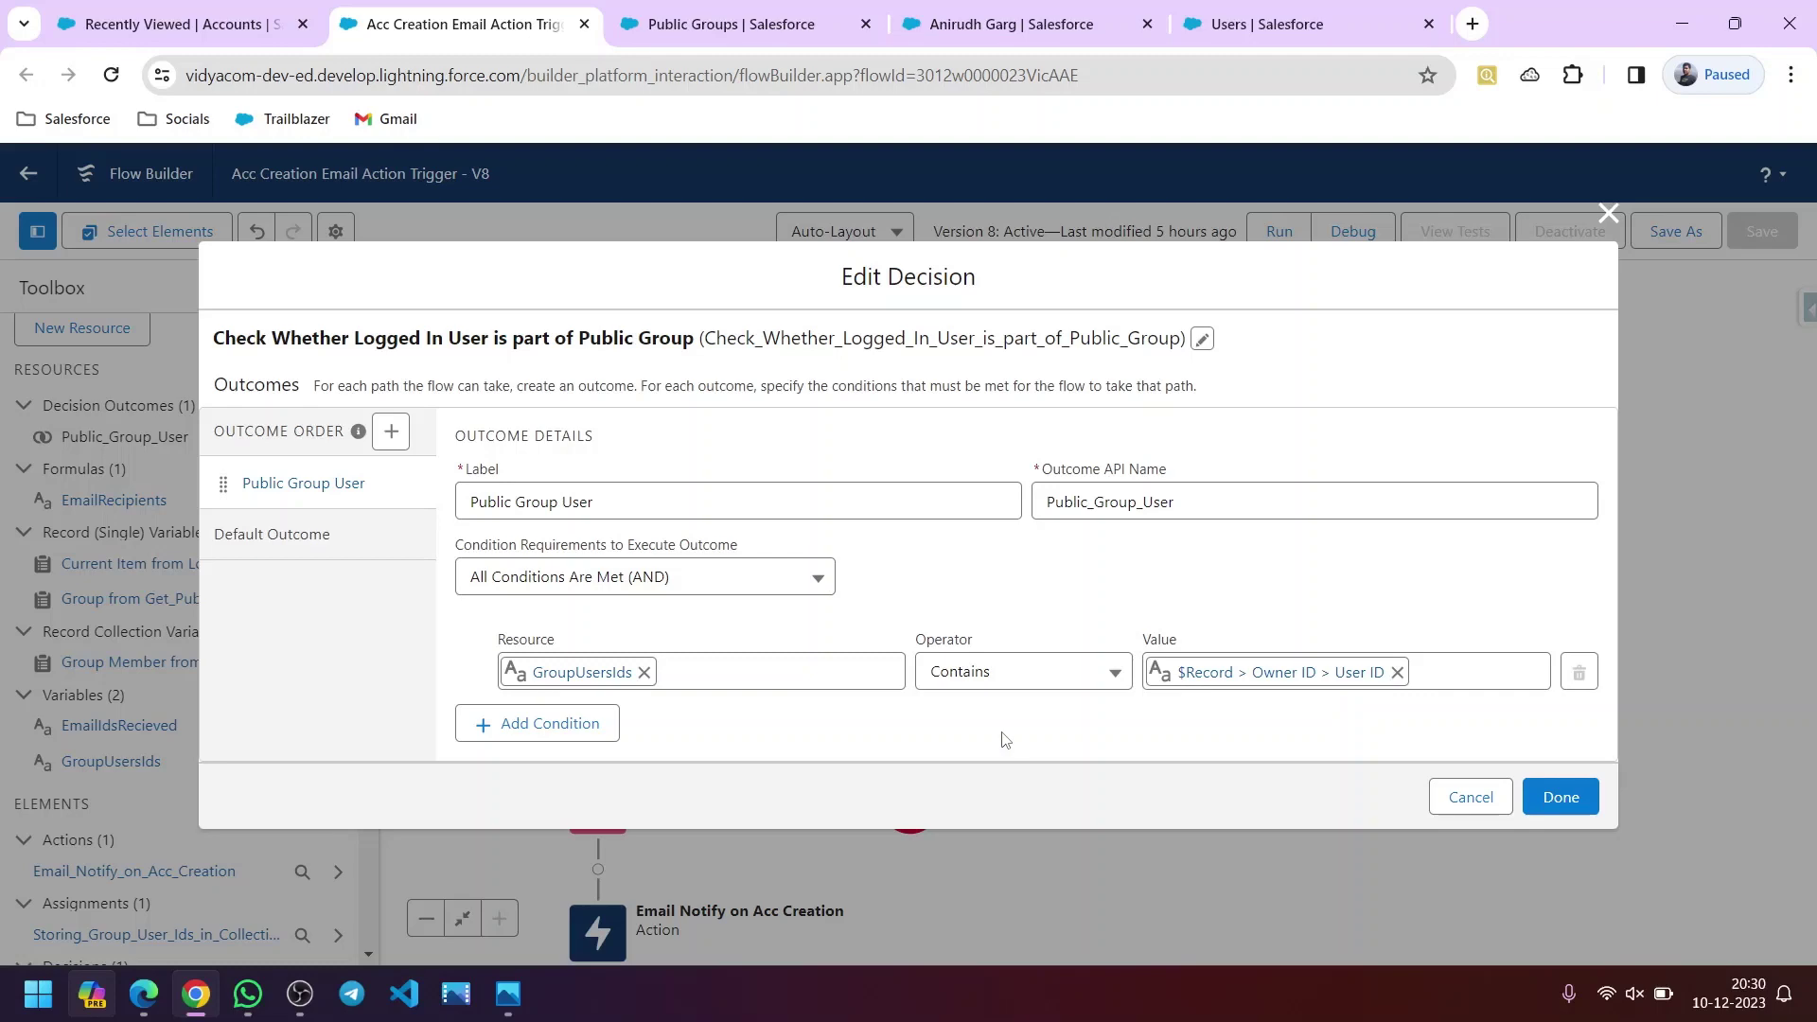
{"action": "left_click", "coordinate": [1490, 800]}
{"action": "left_click_drag", "start_coordinate": [1250, 454], "coordinate": [1282, 621]}
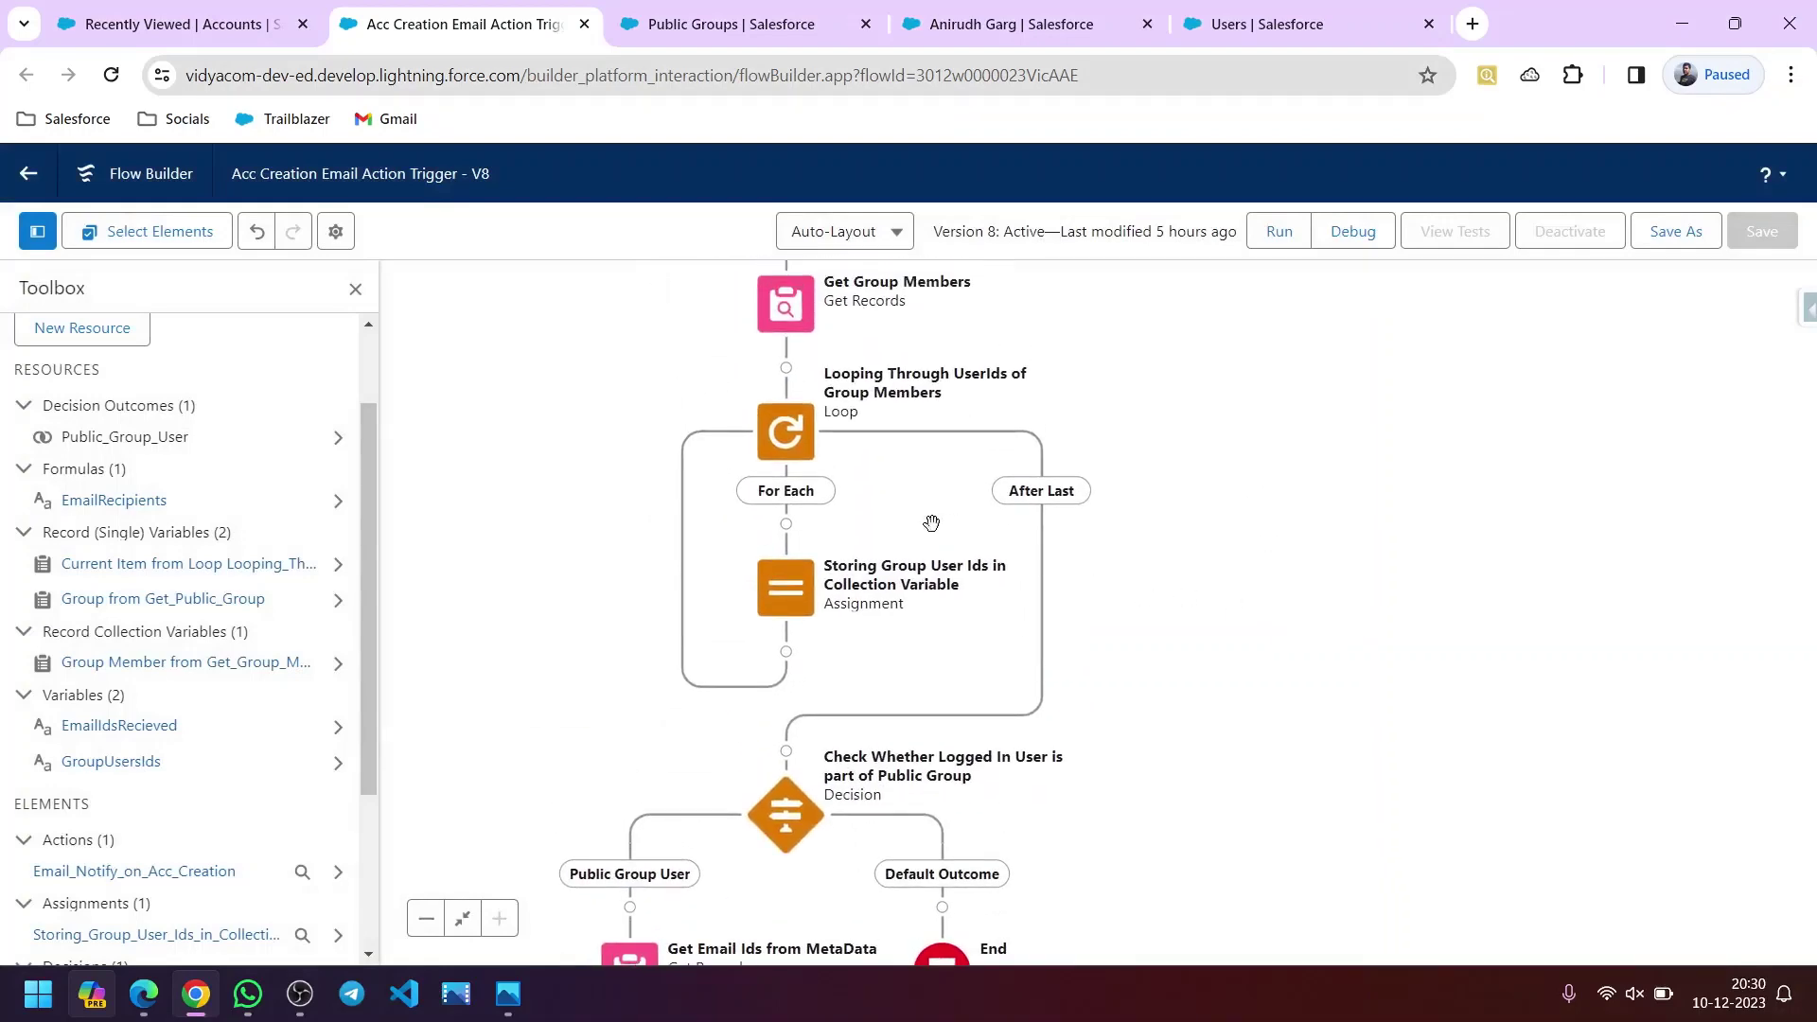
- Inspect the group-member loop settings unchanged, then open the Storing Group User Ids assignment
{"action": "double_click", "coordinate": [785, 440]}
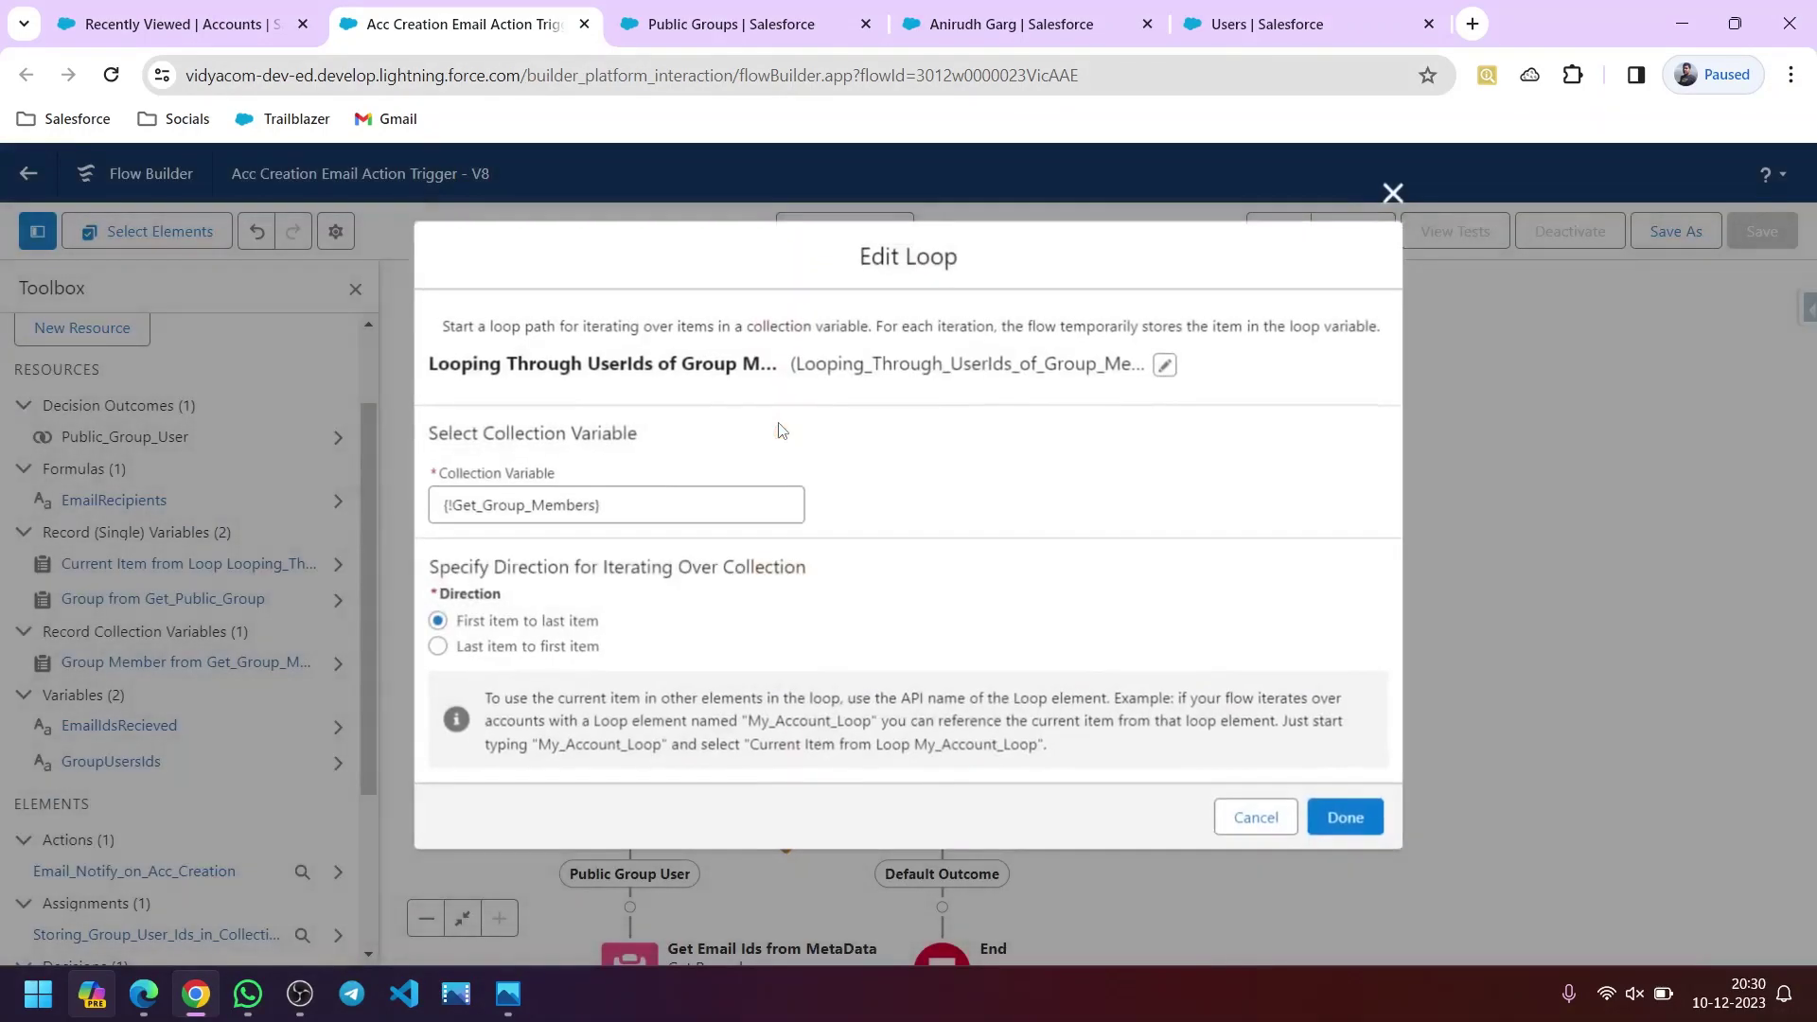
{"action": "left_click", "coordinate": [1256, 819]}
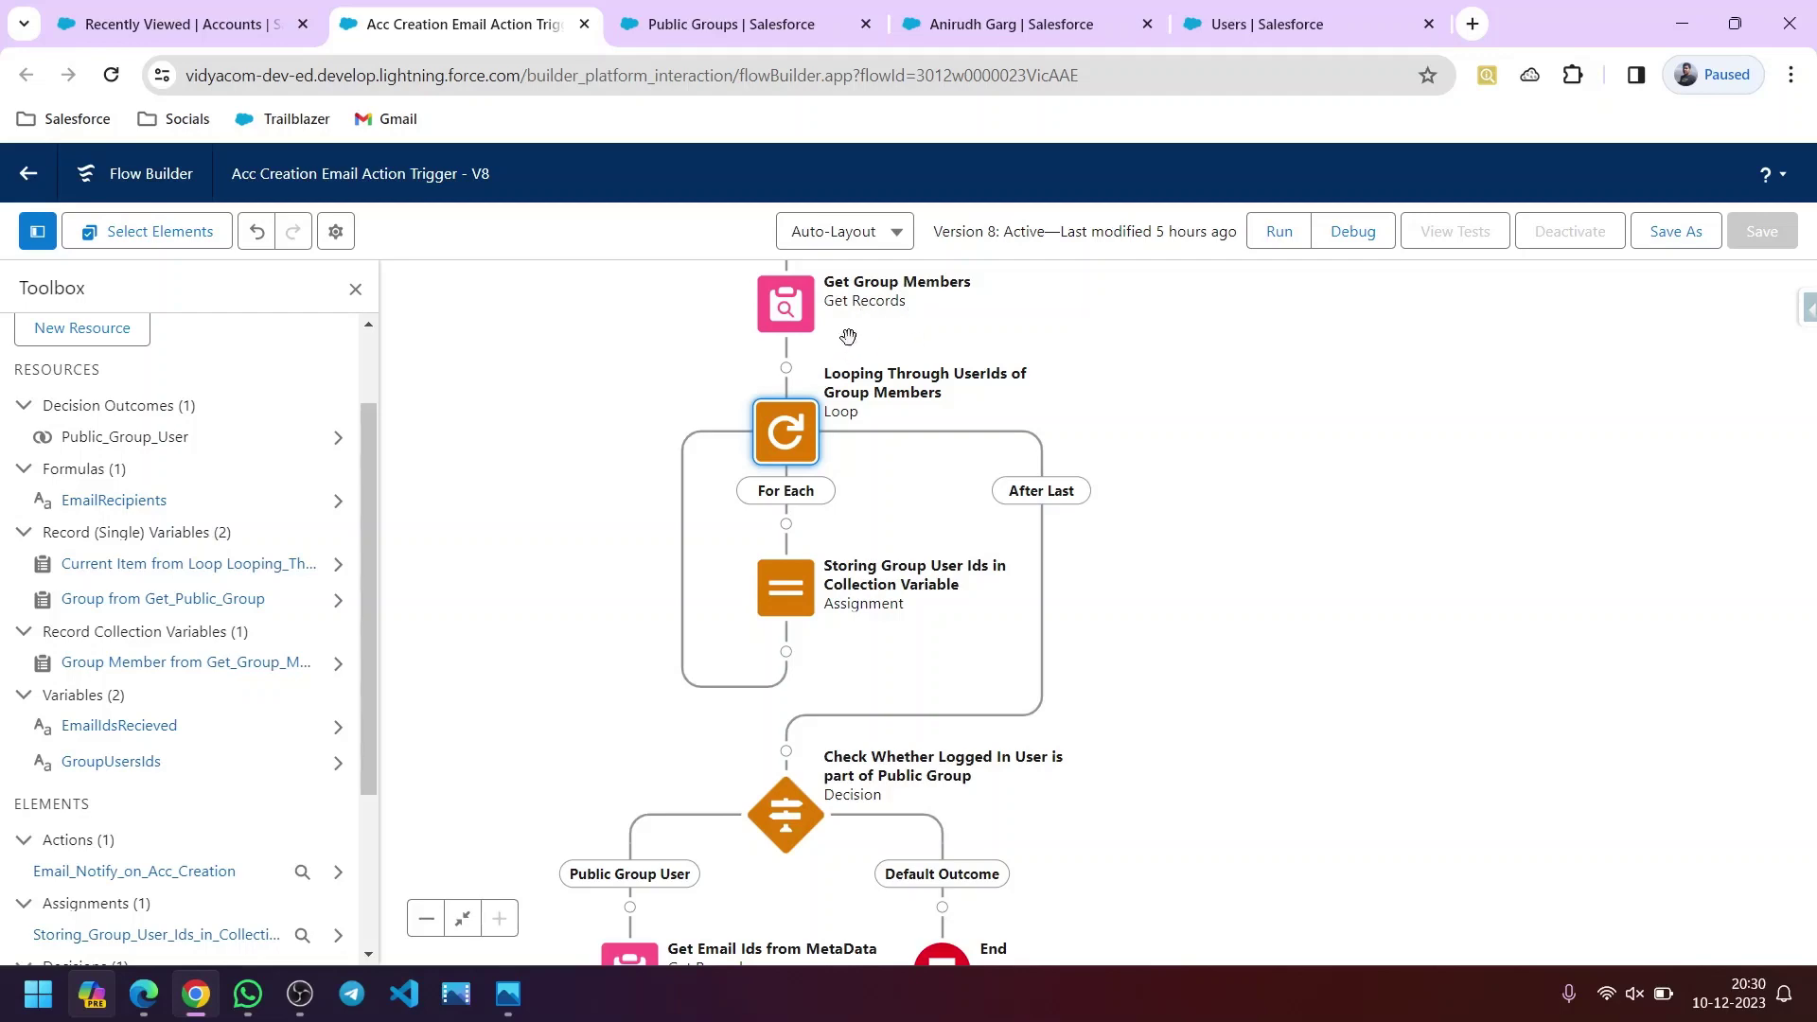
{"action": "double_click", "coordinate": [789, 434]}
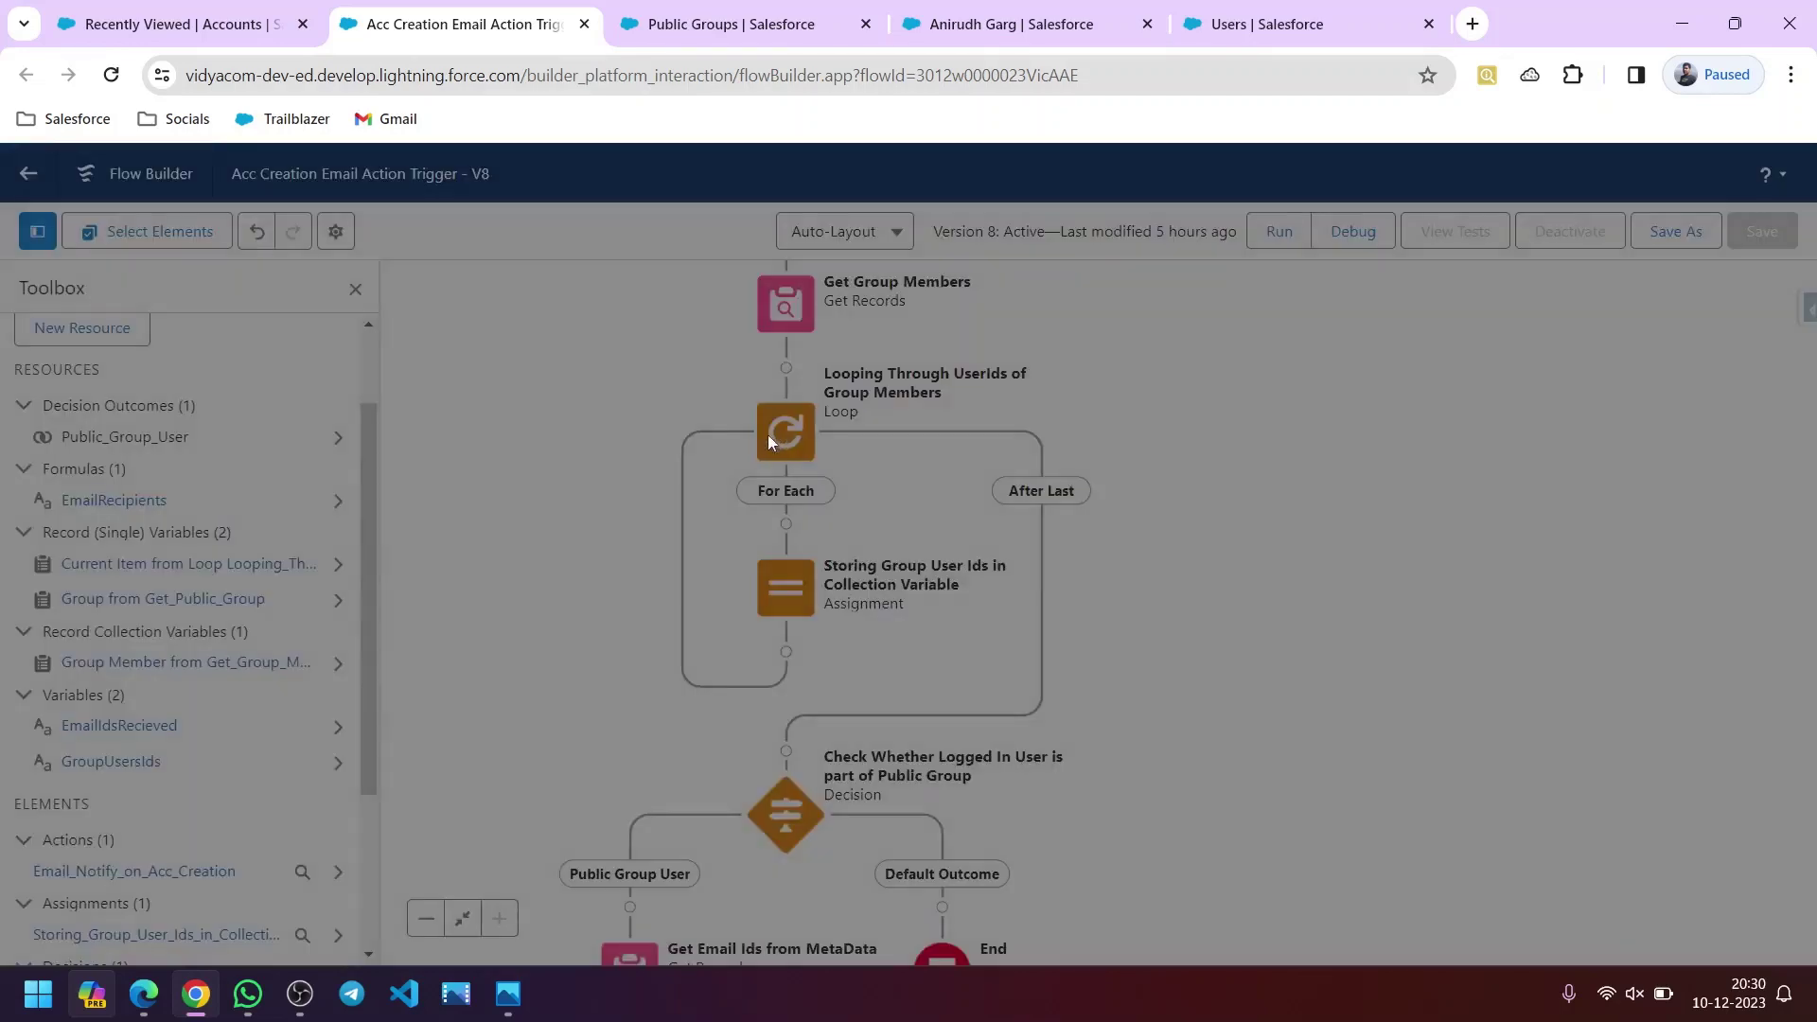
{"action": "left_click", "coordinate": [1255, 820]}
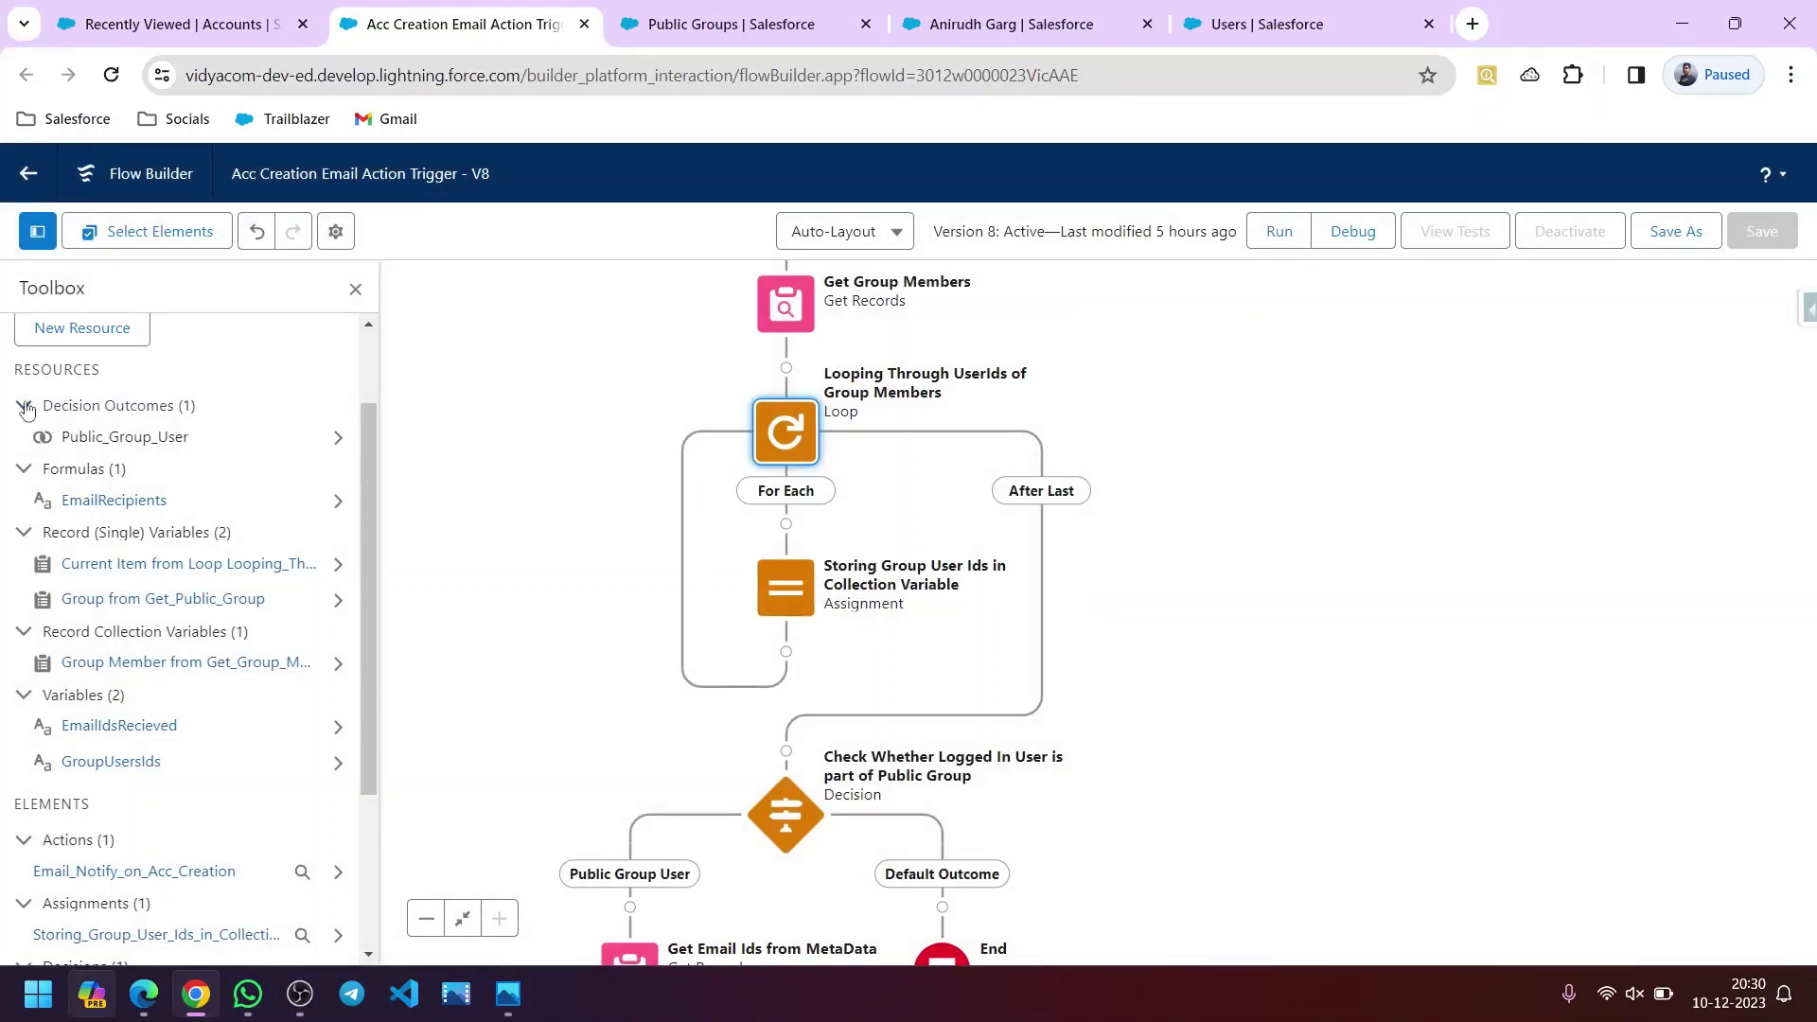
{"action": "scroll", "coordinate": [142, 525], "scroll_direction": "up", "scroll_amount": 2}
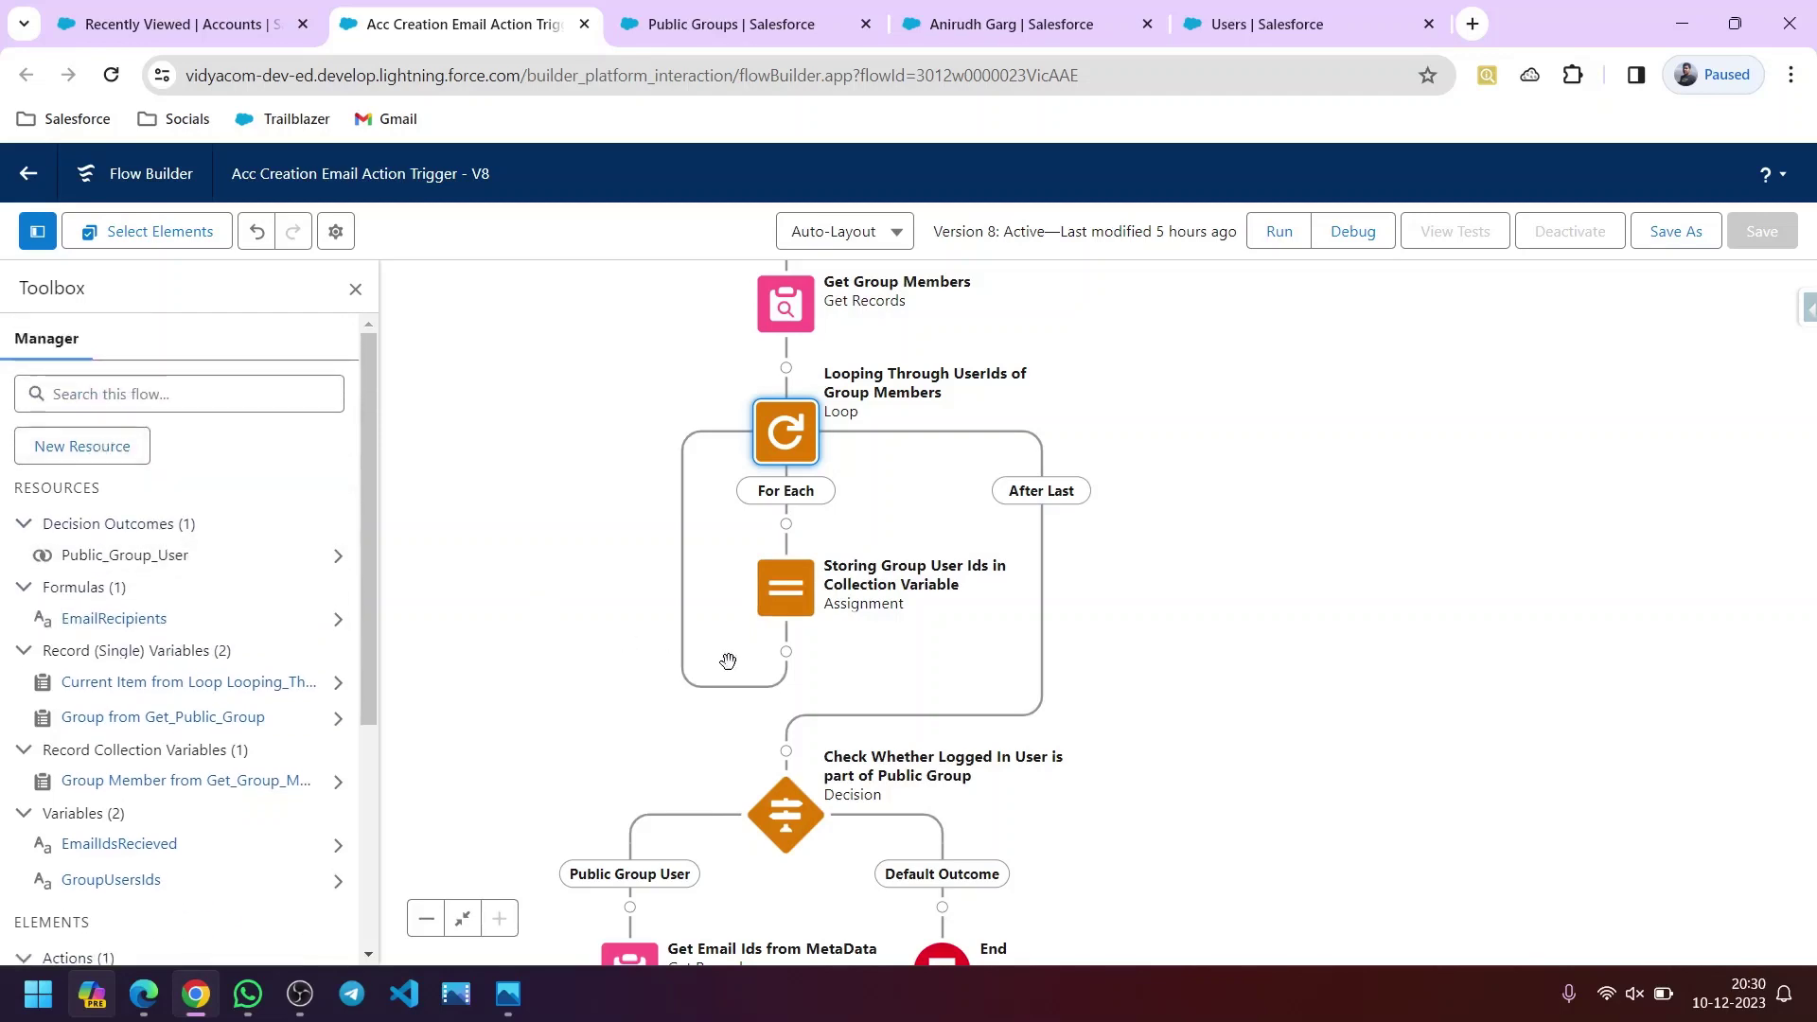
{"action": "double_click", "coordinate": [784, 591]}
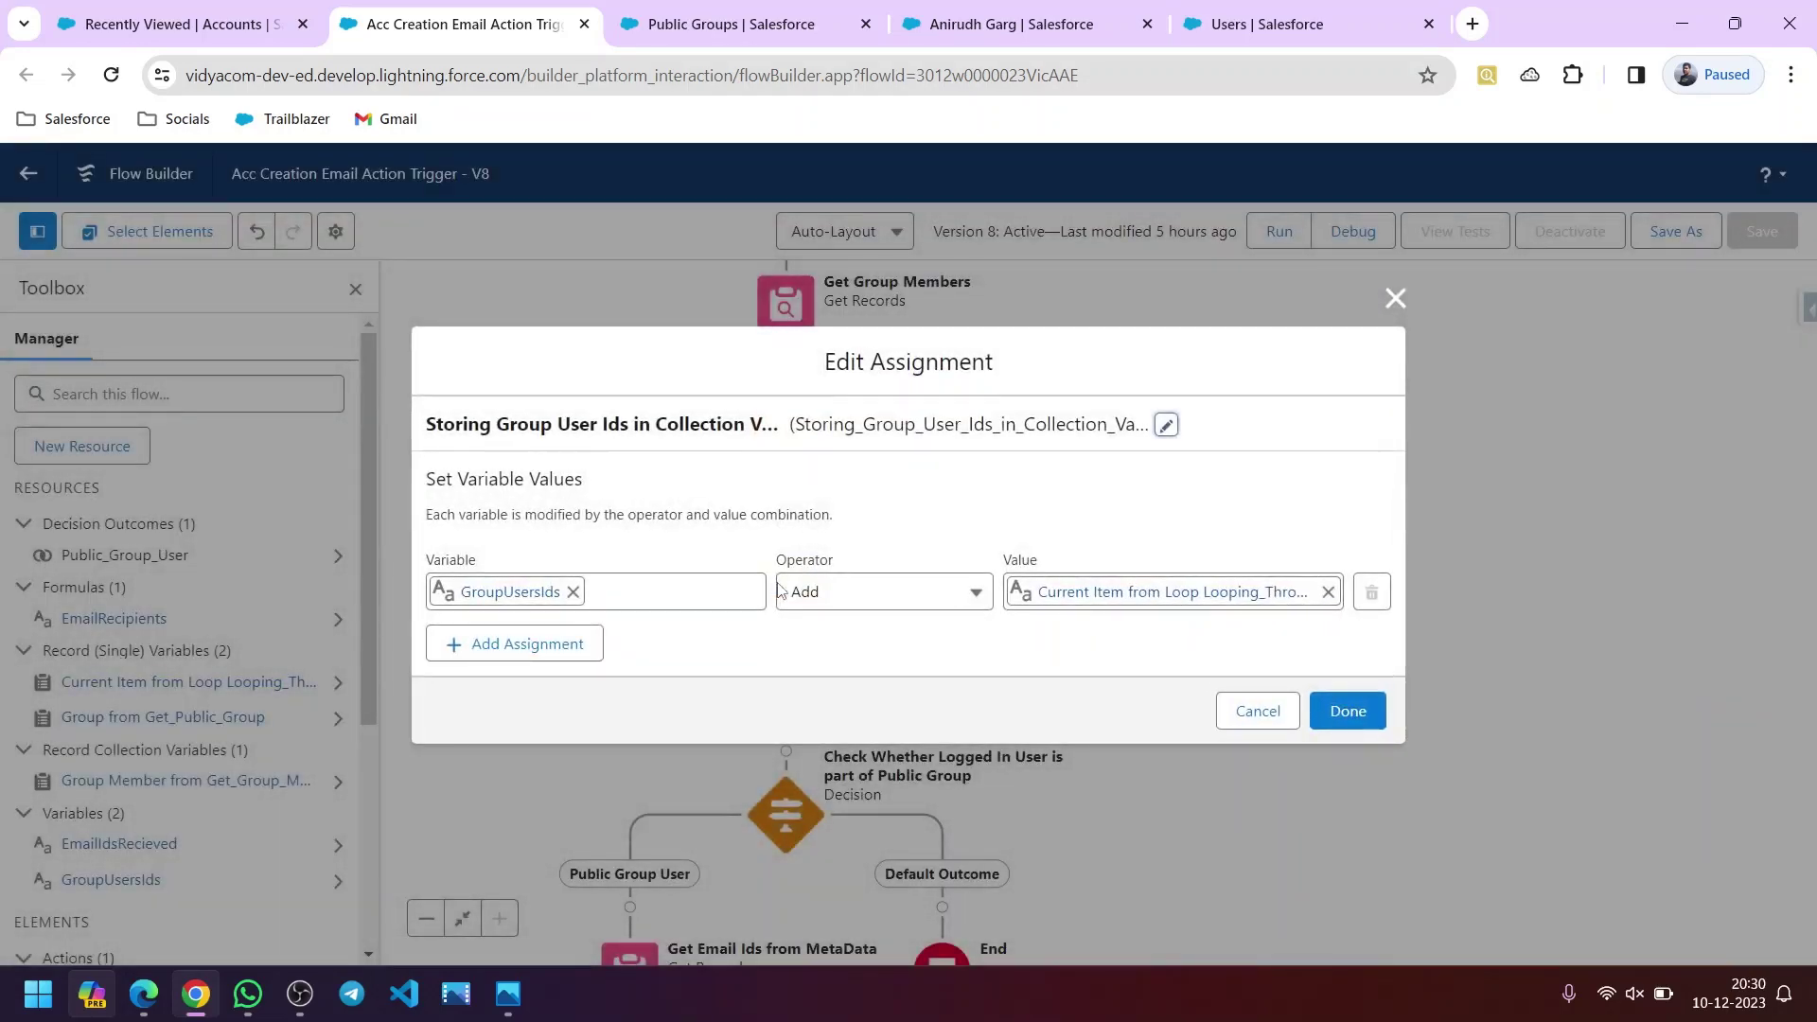
- Try changing the assignment's GroupUsersIds variable, then discard those edits
{"action": "left_click", "coordinate": [573, 592]}
{"action": "left_click", "coordinate": [580, 590]}
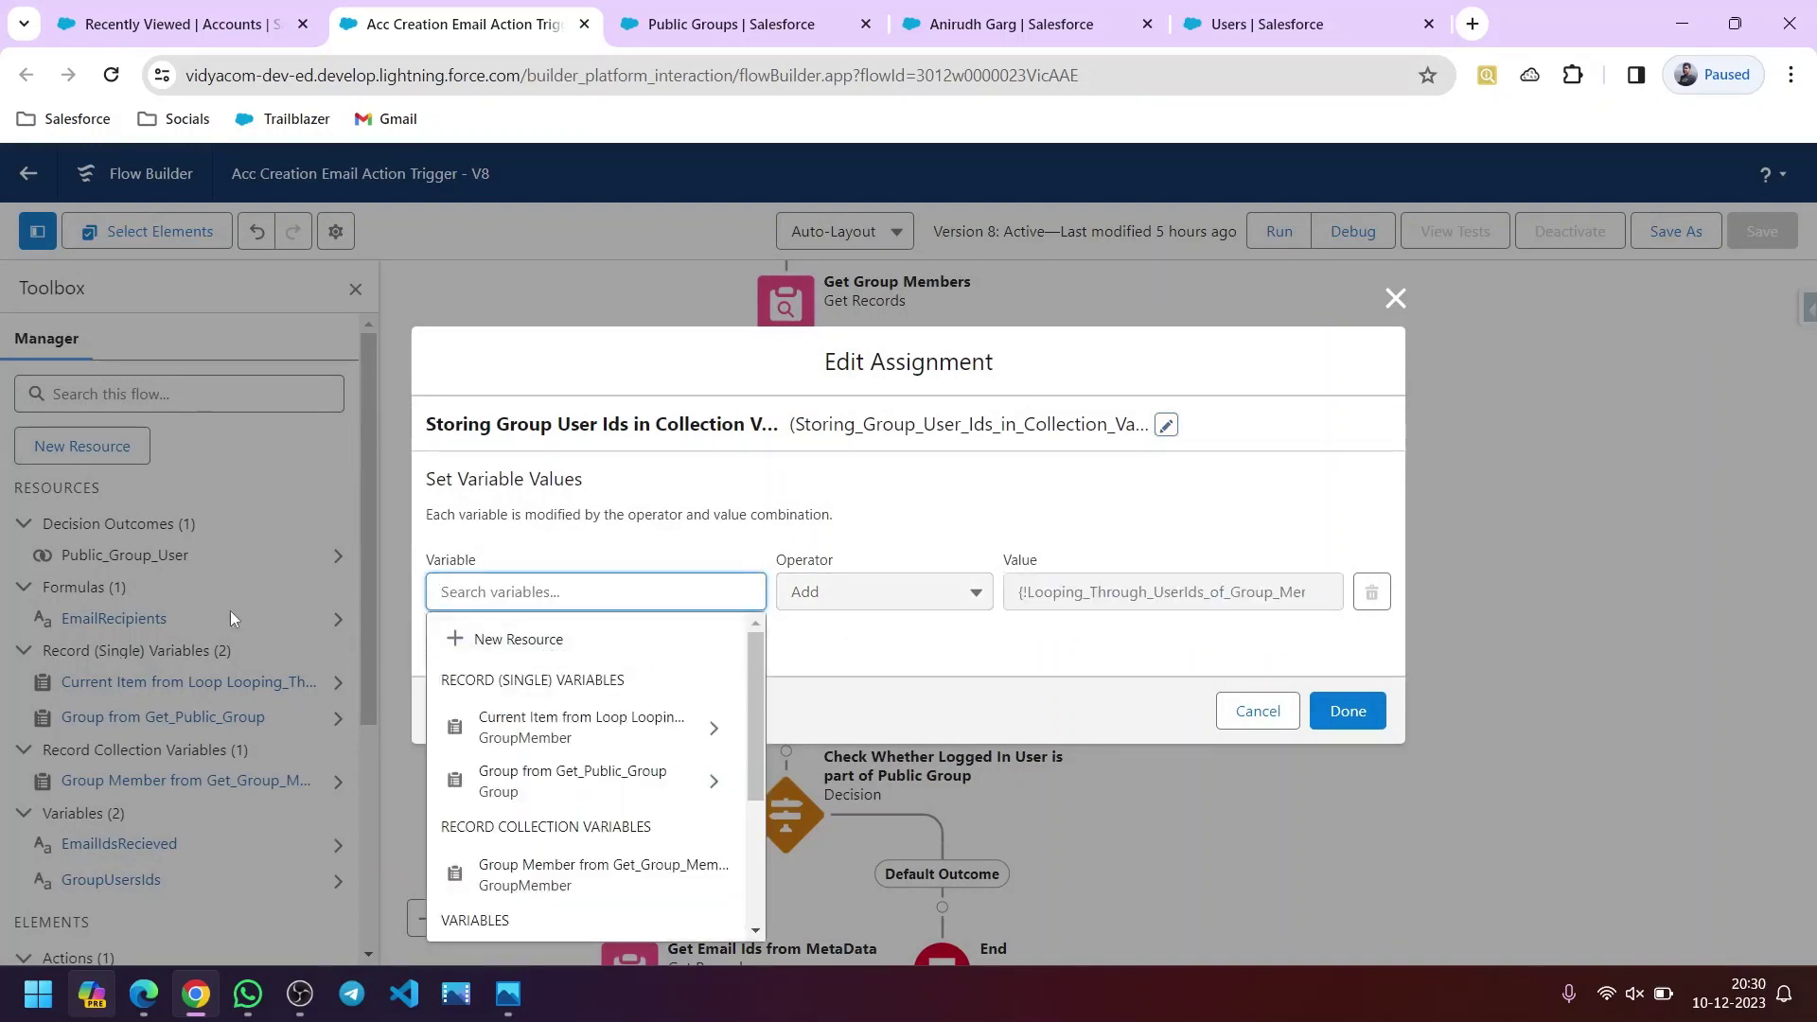
{"action": "left_click", "coordinate": [827, 665]}
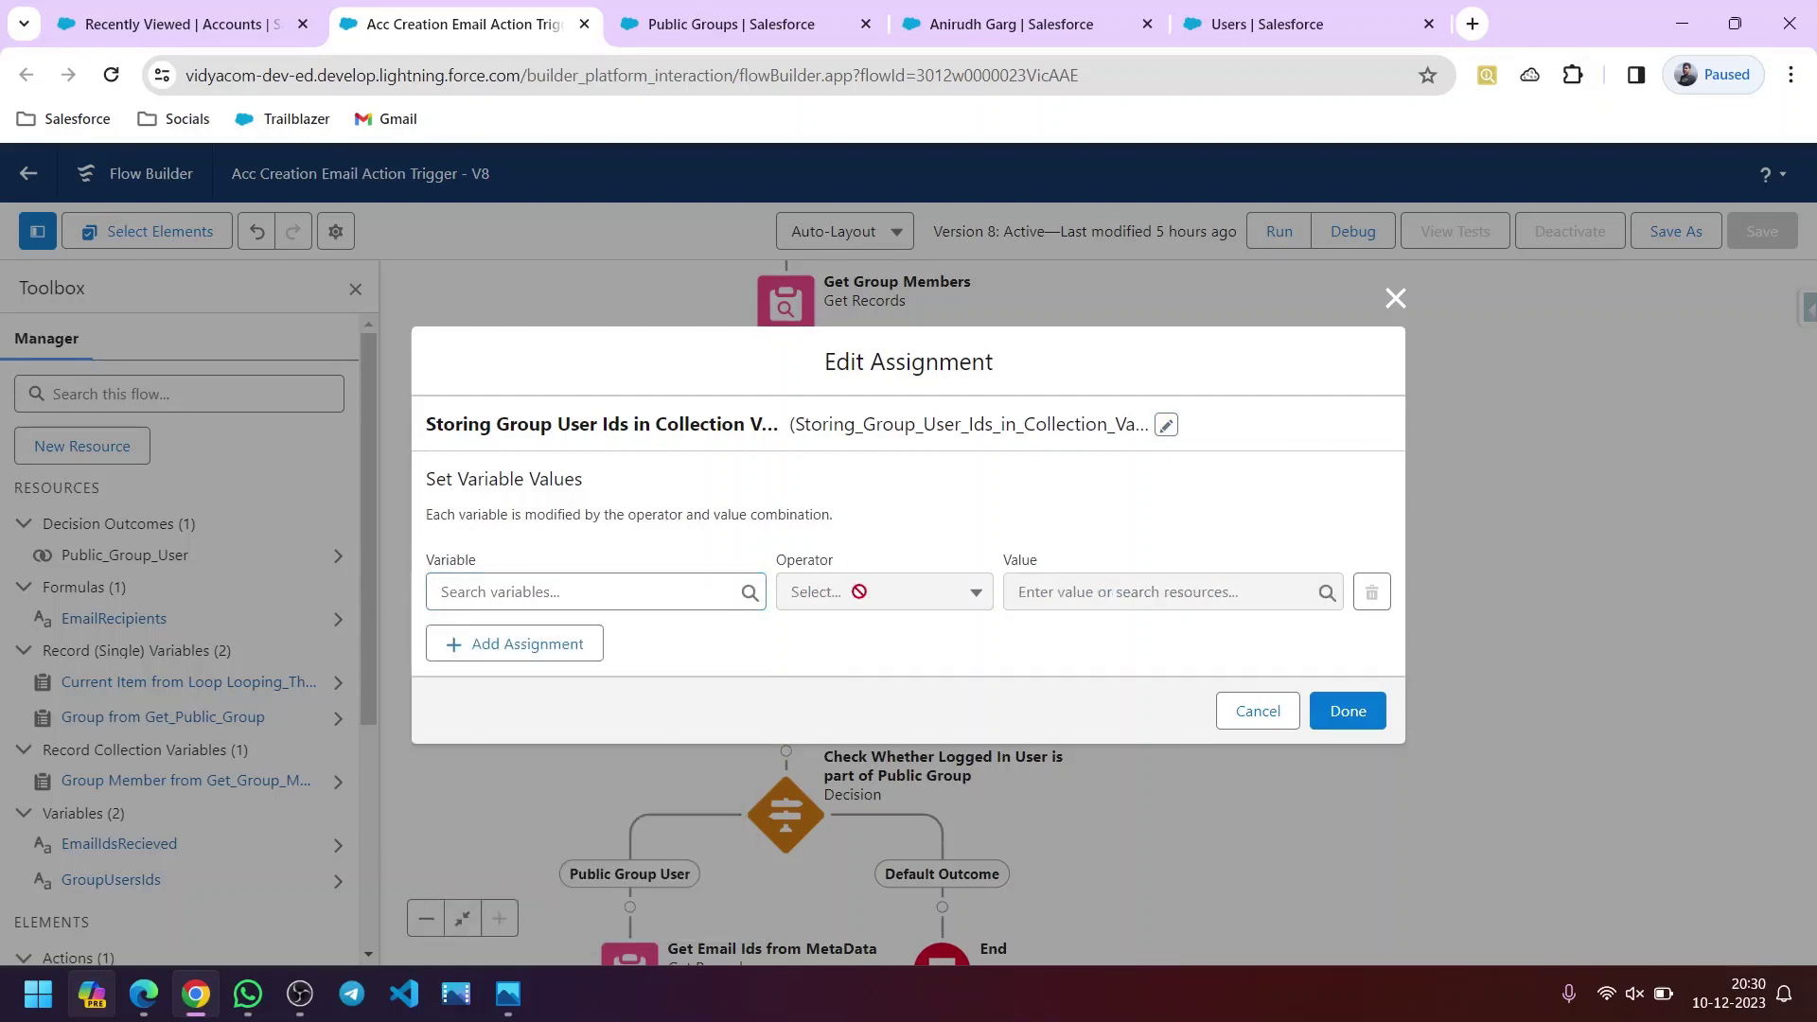
{"action": "left_click", "coordinate": [1242, 710]}
- Set the assignment value to Current Item from Loop > UserOrGroupId and save it
{"action": "double_click", "coordinate": [812, 581]}
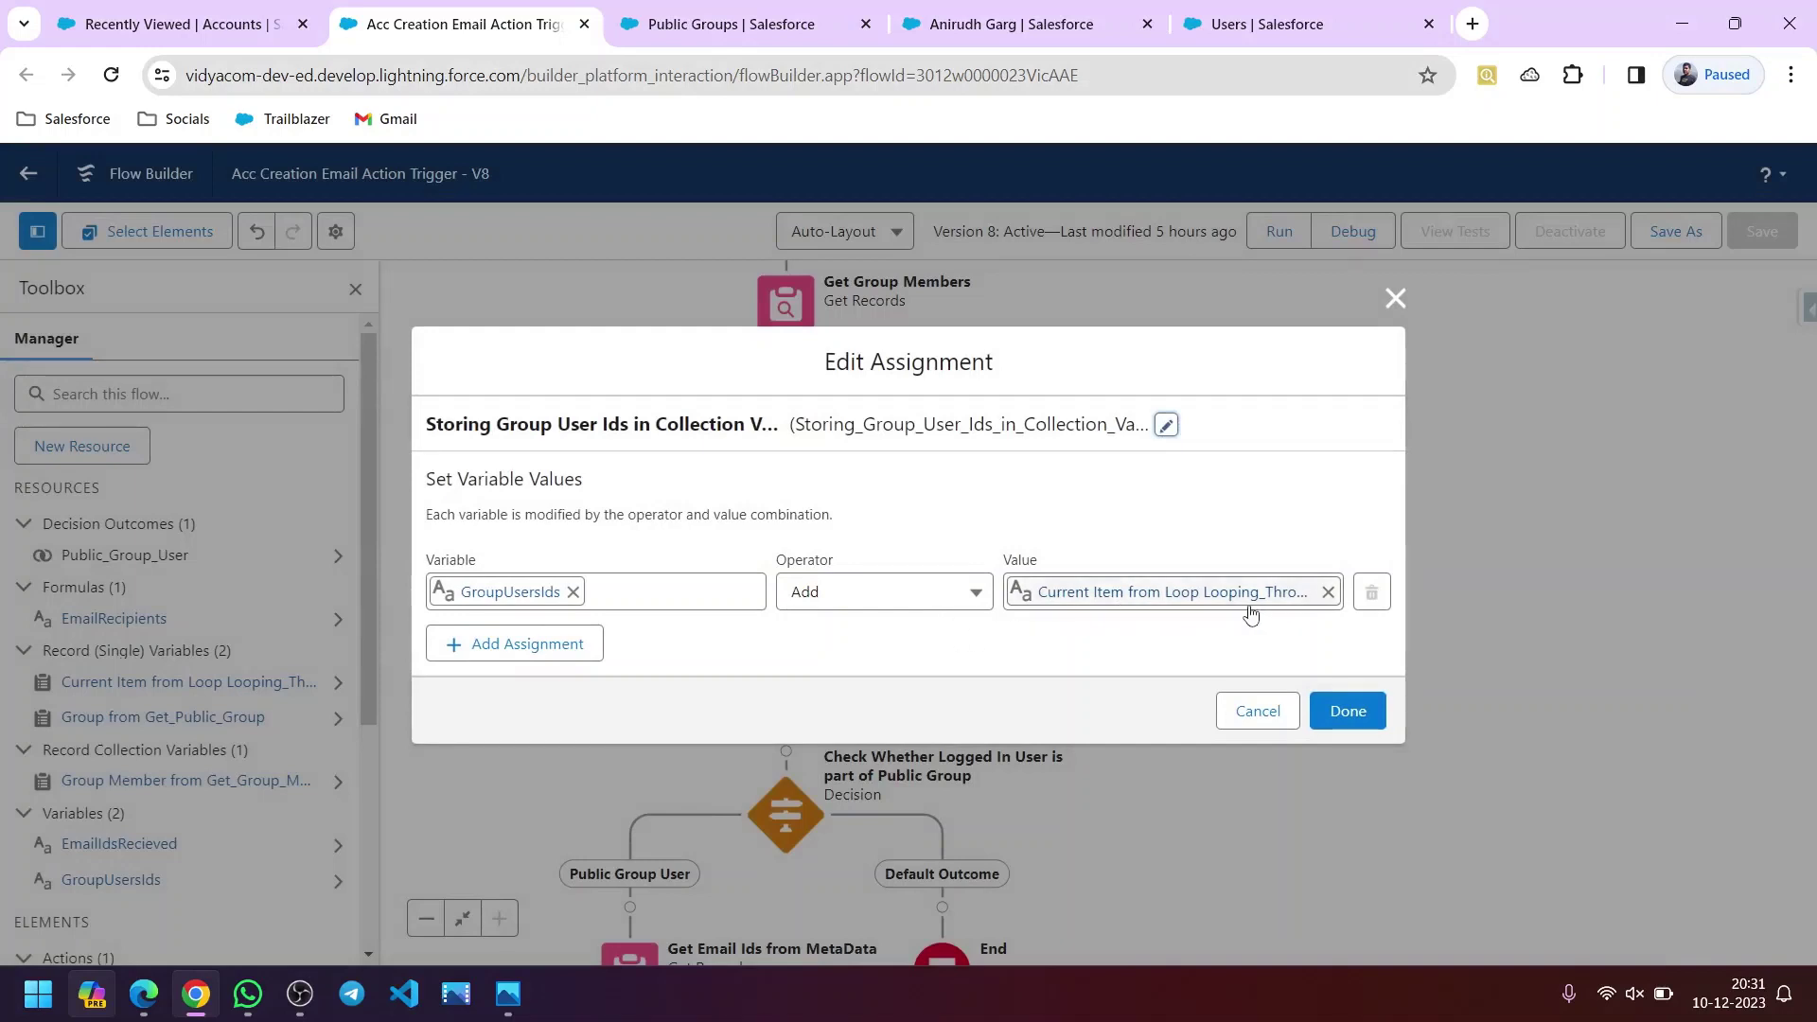
{"action": "left_click", "coordinate": [1328, 591]}
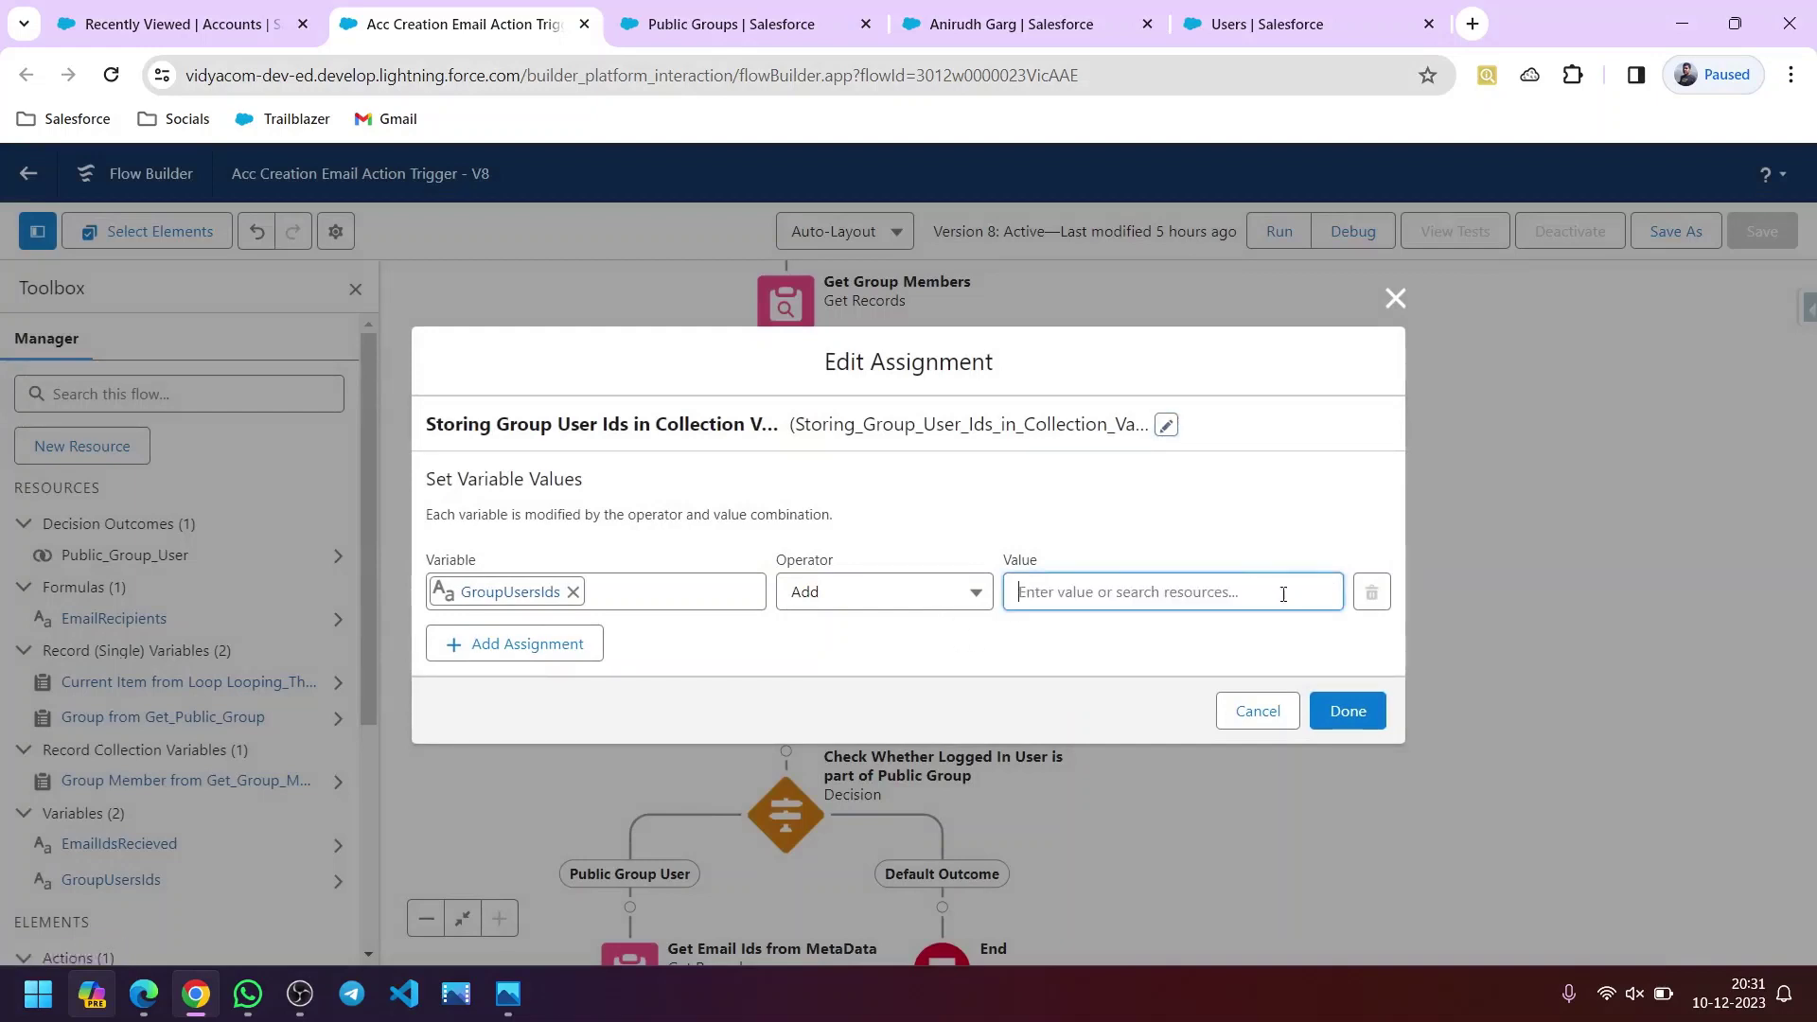
{"action": "left_click", "coordinate": [1219, 594]}
{"action": "scroll", "coordinate": [1143, 800], "scroll_direction": "down", "scroll_amount": 5}
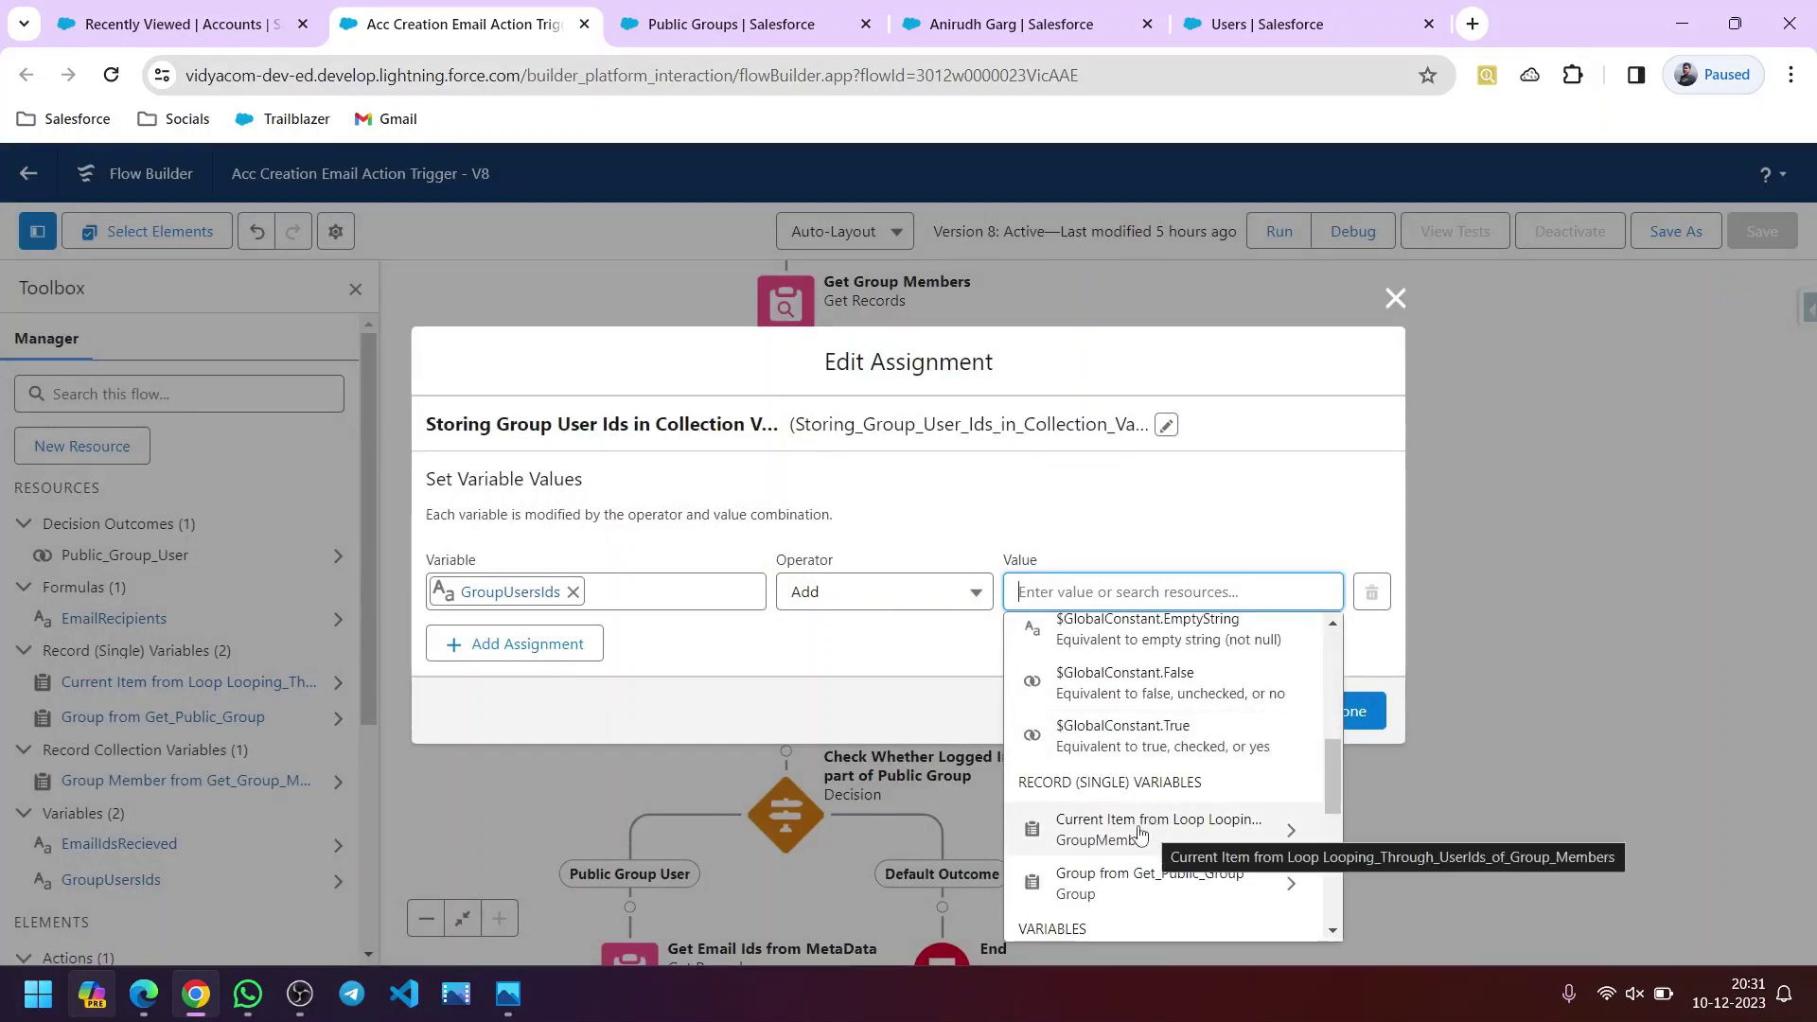
{"action": "left_click", "coordinate": [1204, 840]}
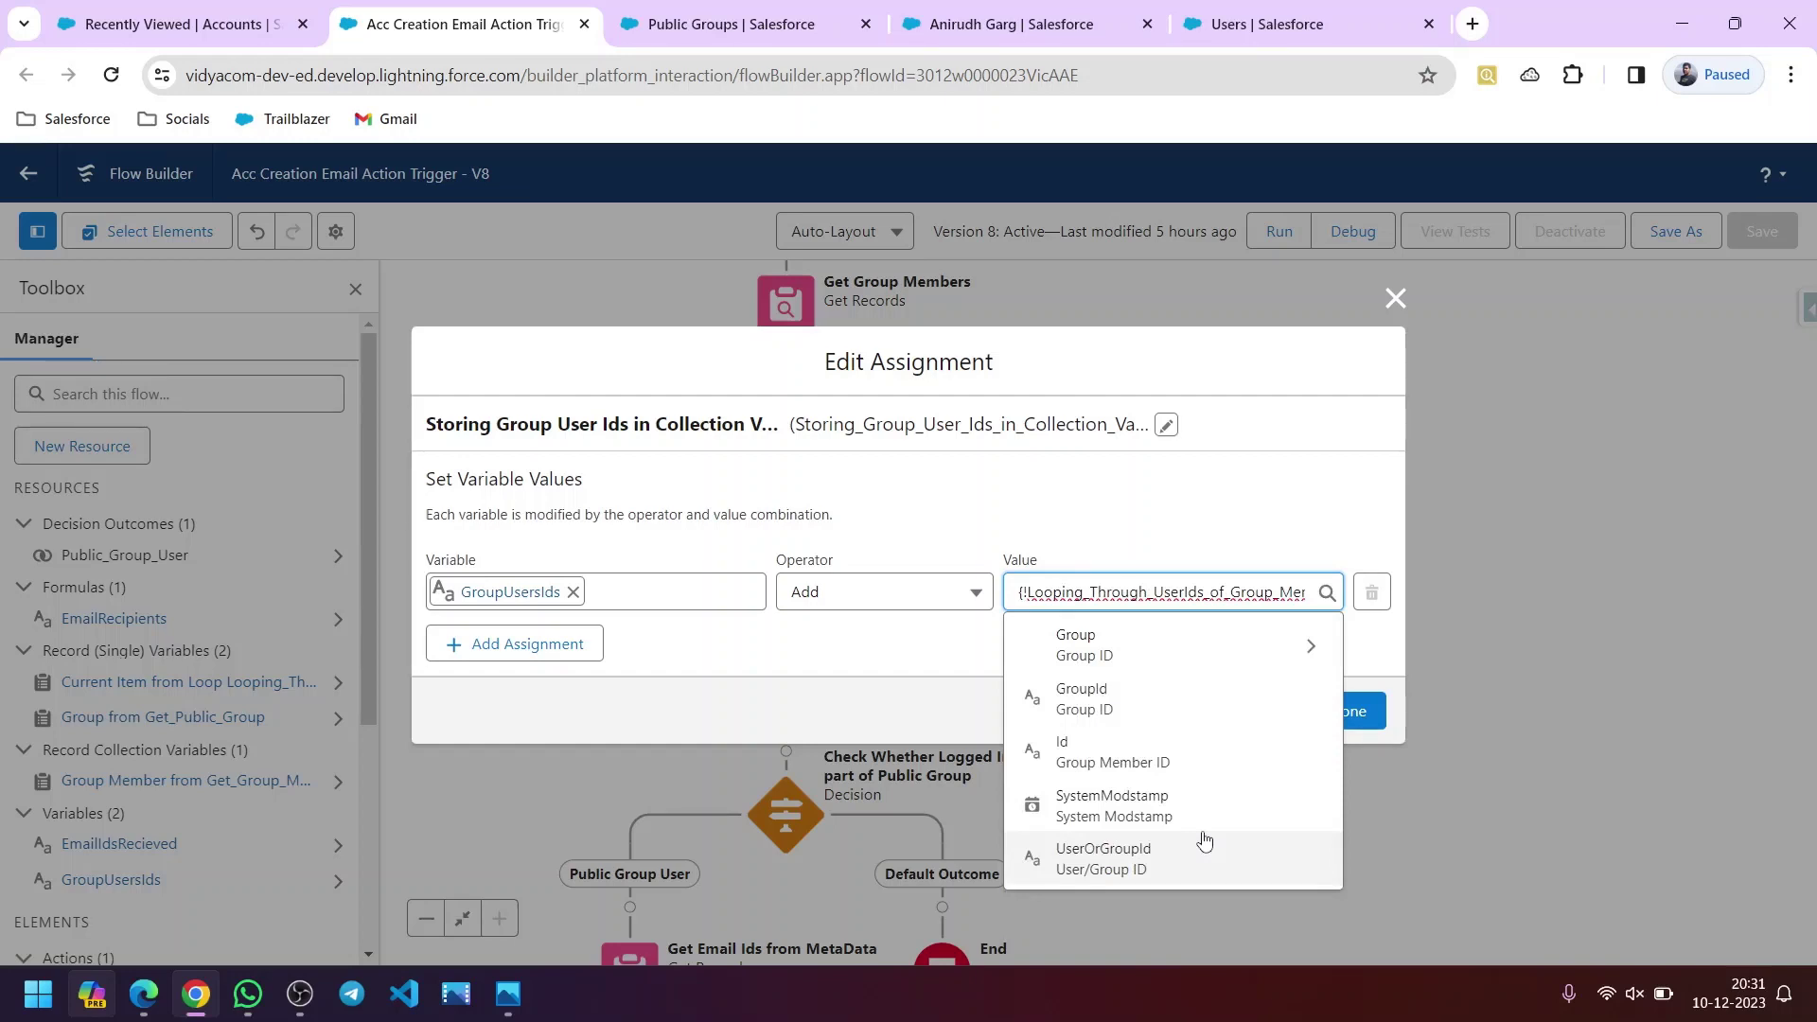
{"action": "left_click", "coordinate": [1148, 871]}
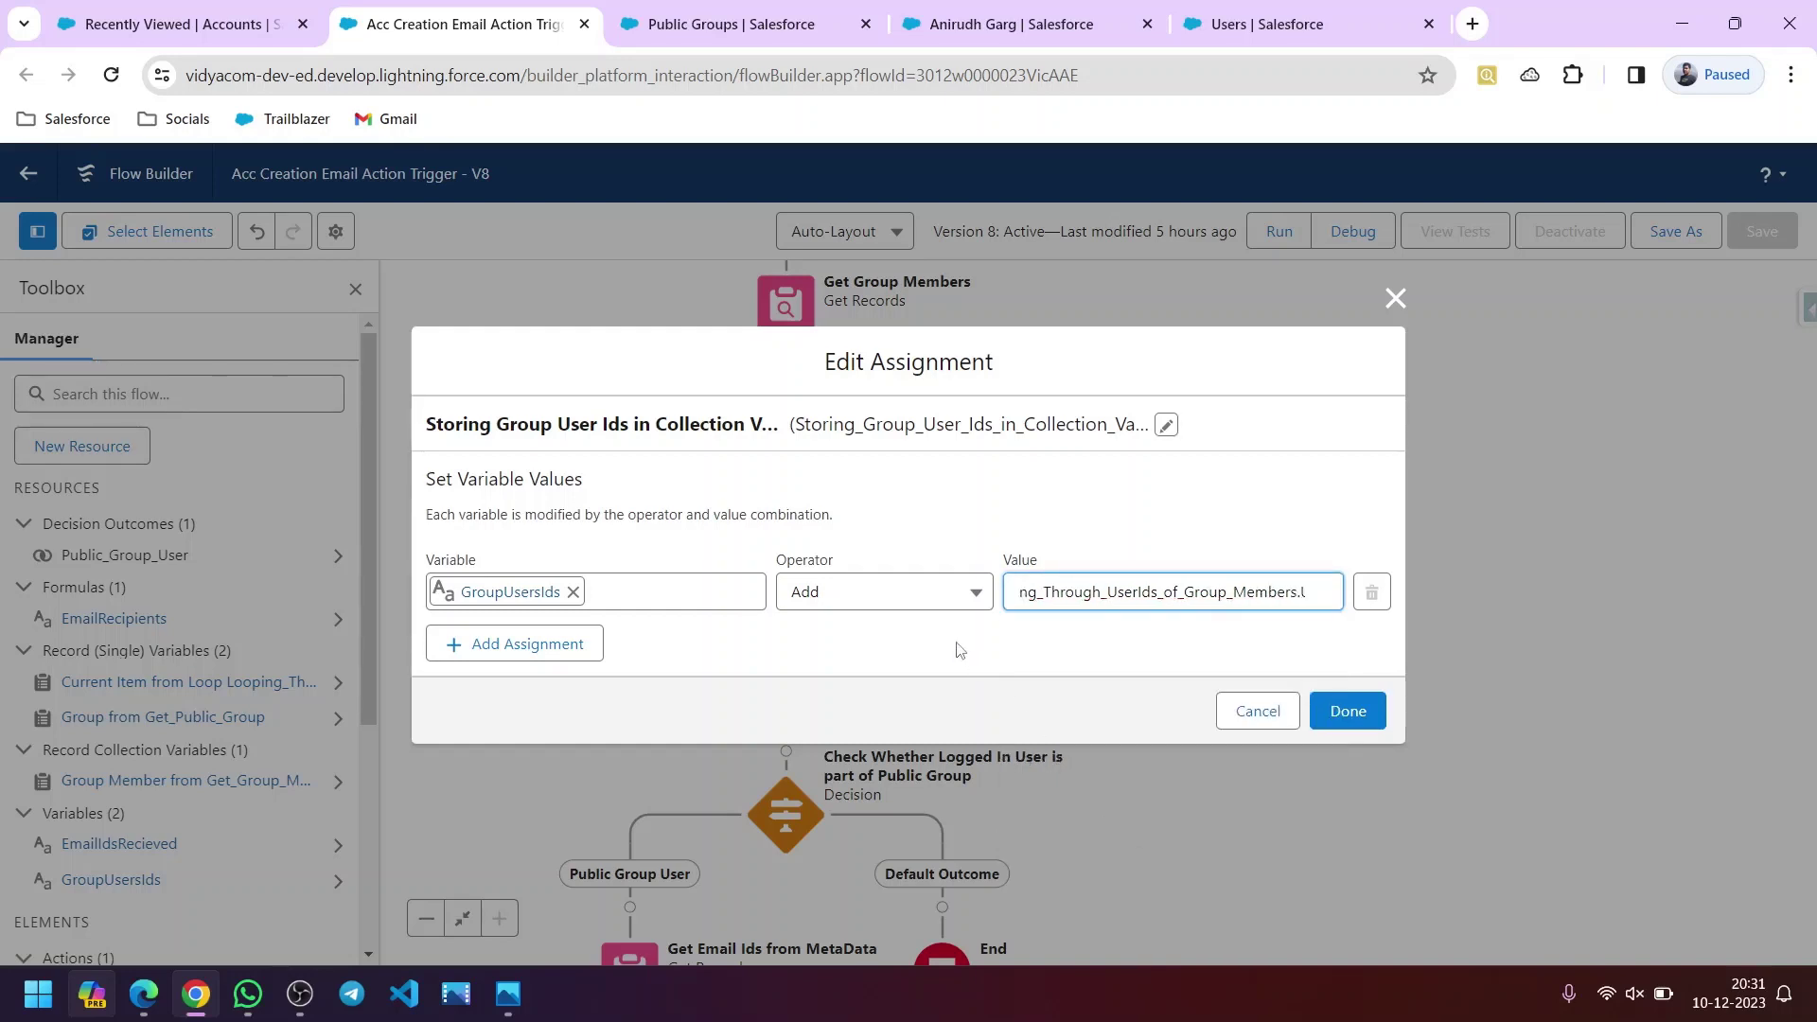
{"action": "left_click", "coordinate": [1348, 713]}
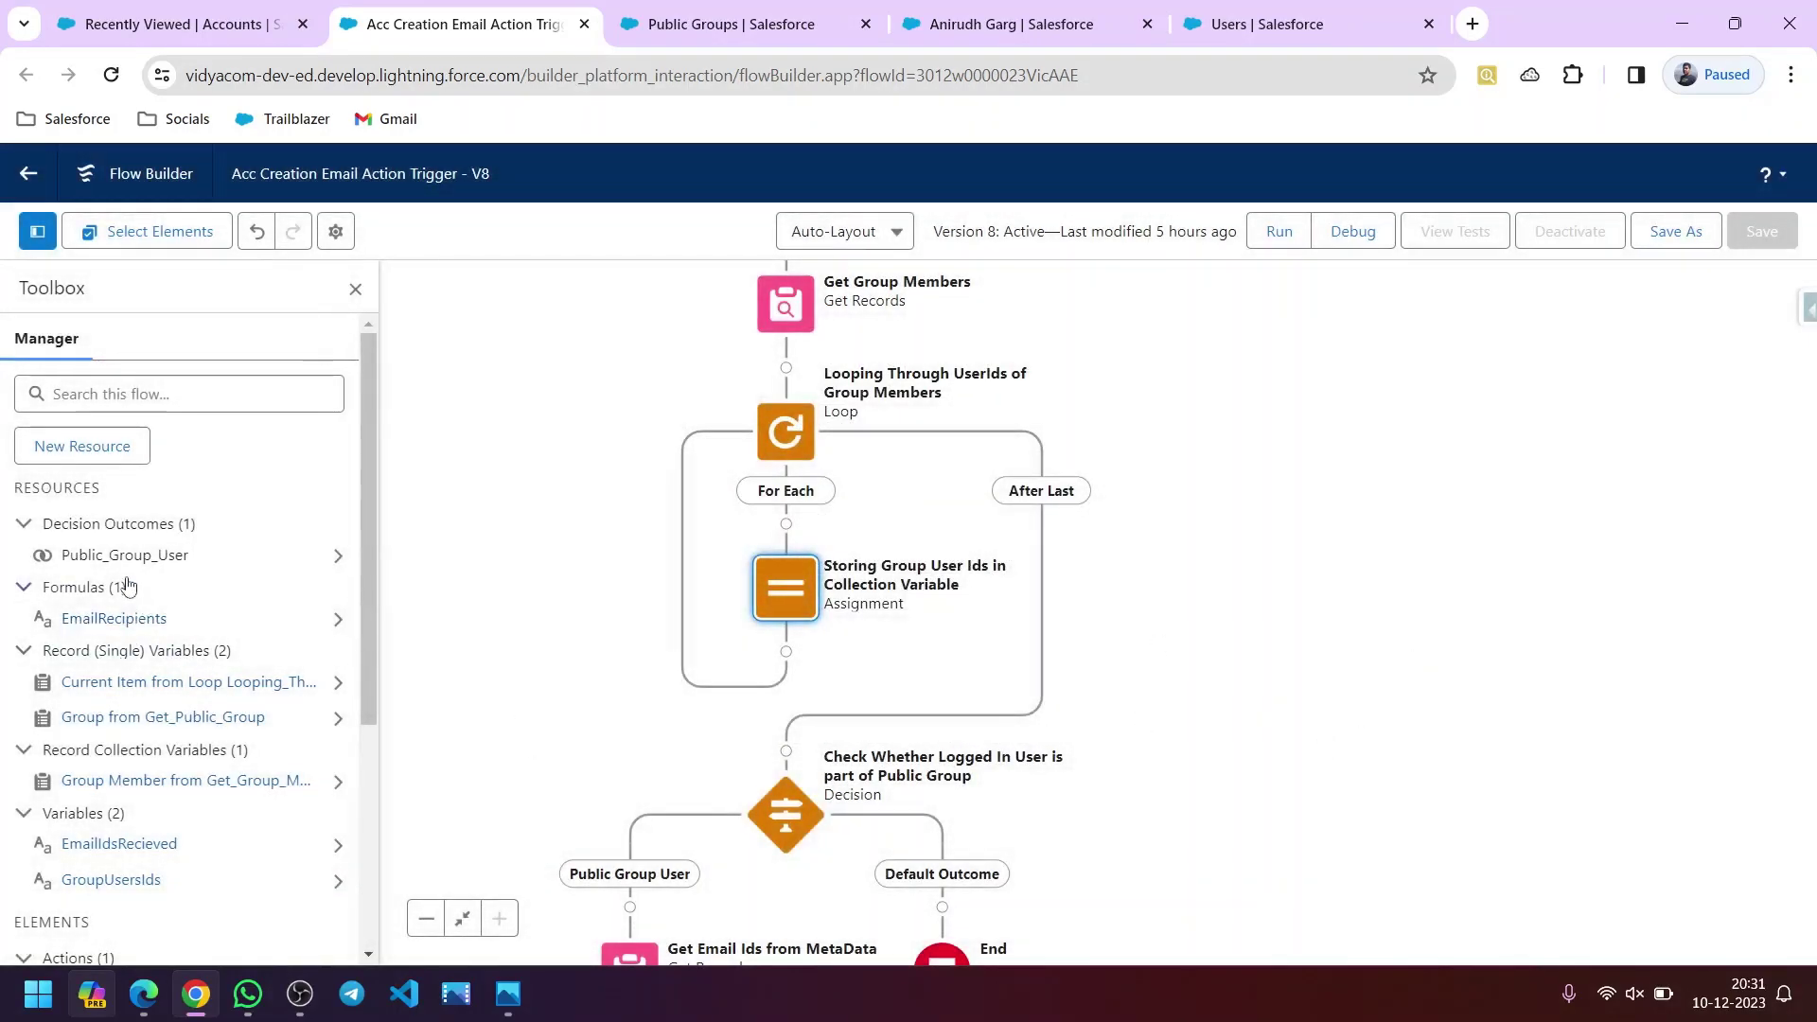
- Check the GroupUsersIds variable in the Toolbox, then open the membership decision's settings
{"action": "scroll", "coordinate": [137, 716], "scroll_direction": "down", "scroll_amount": 4}
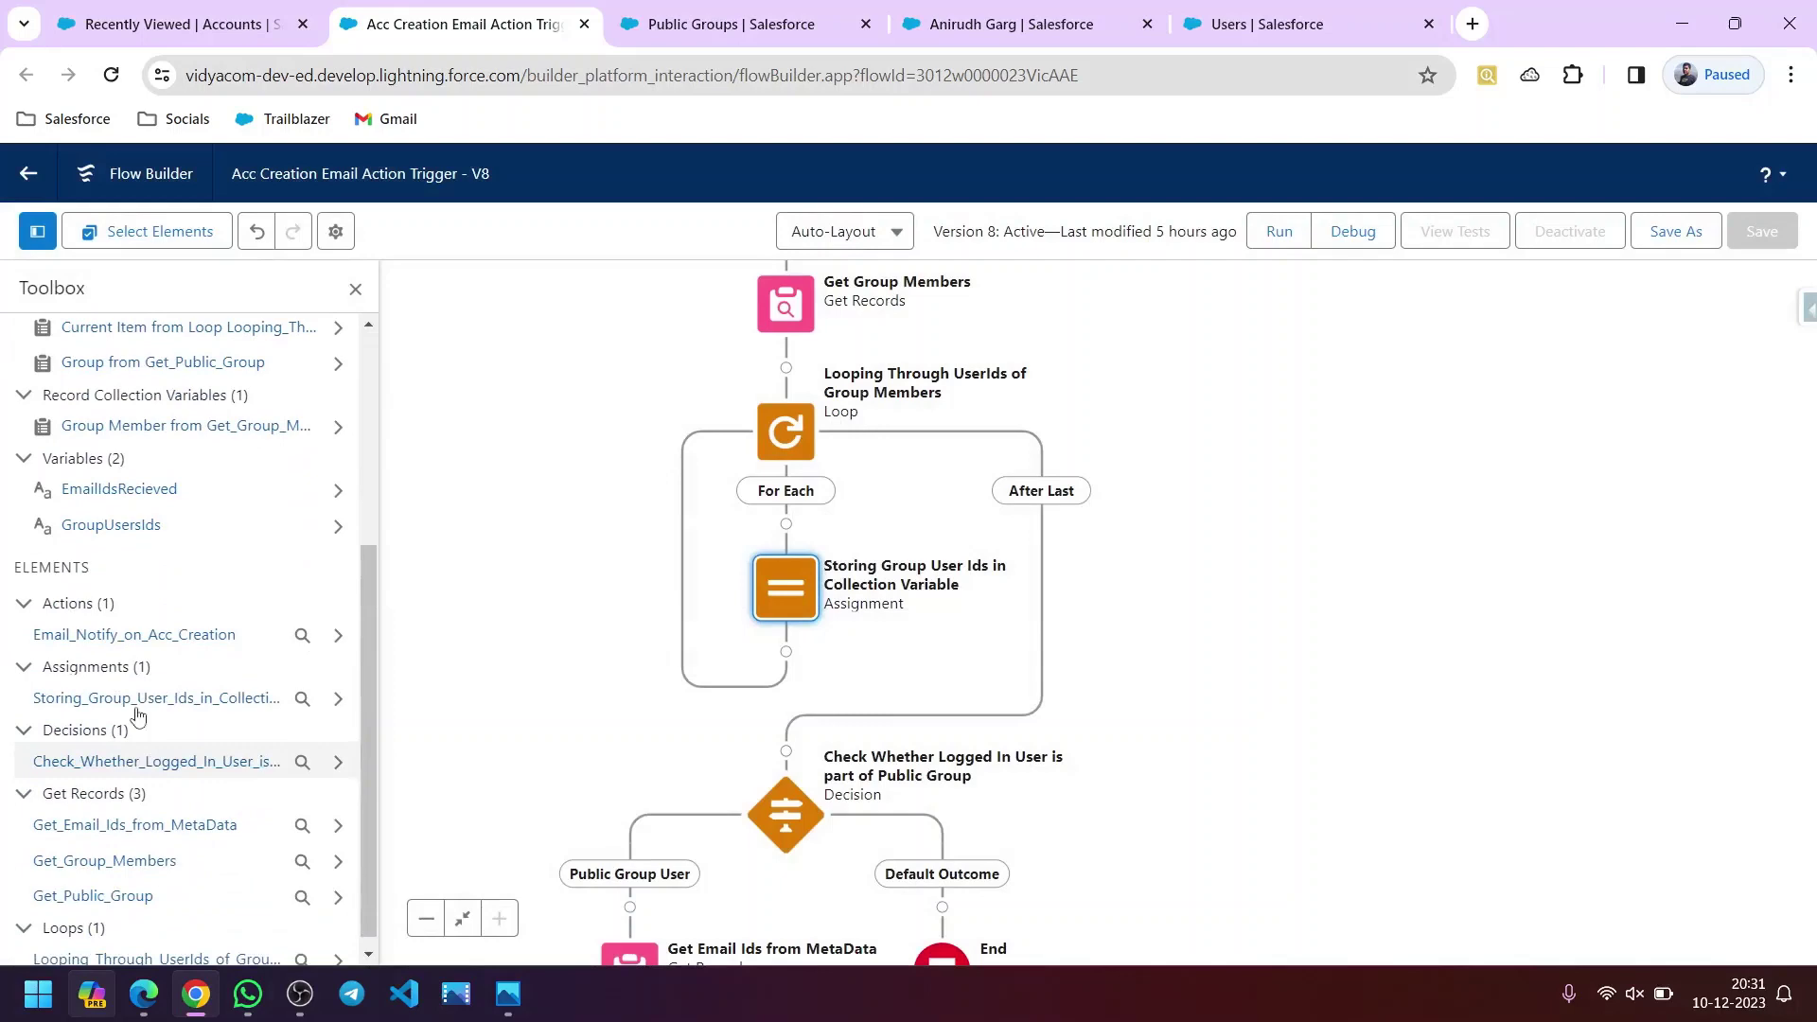
{"action": "left_click", "coordinate": [118, 526]}
{"action": "left_click", "coordinate": [1230, 727]}
{"action": "scroll", "coordinate": [1213, 753], "scroll_direction": "down", "scroll_amount": 3}
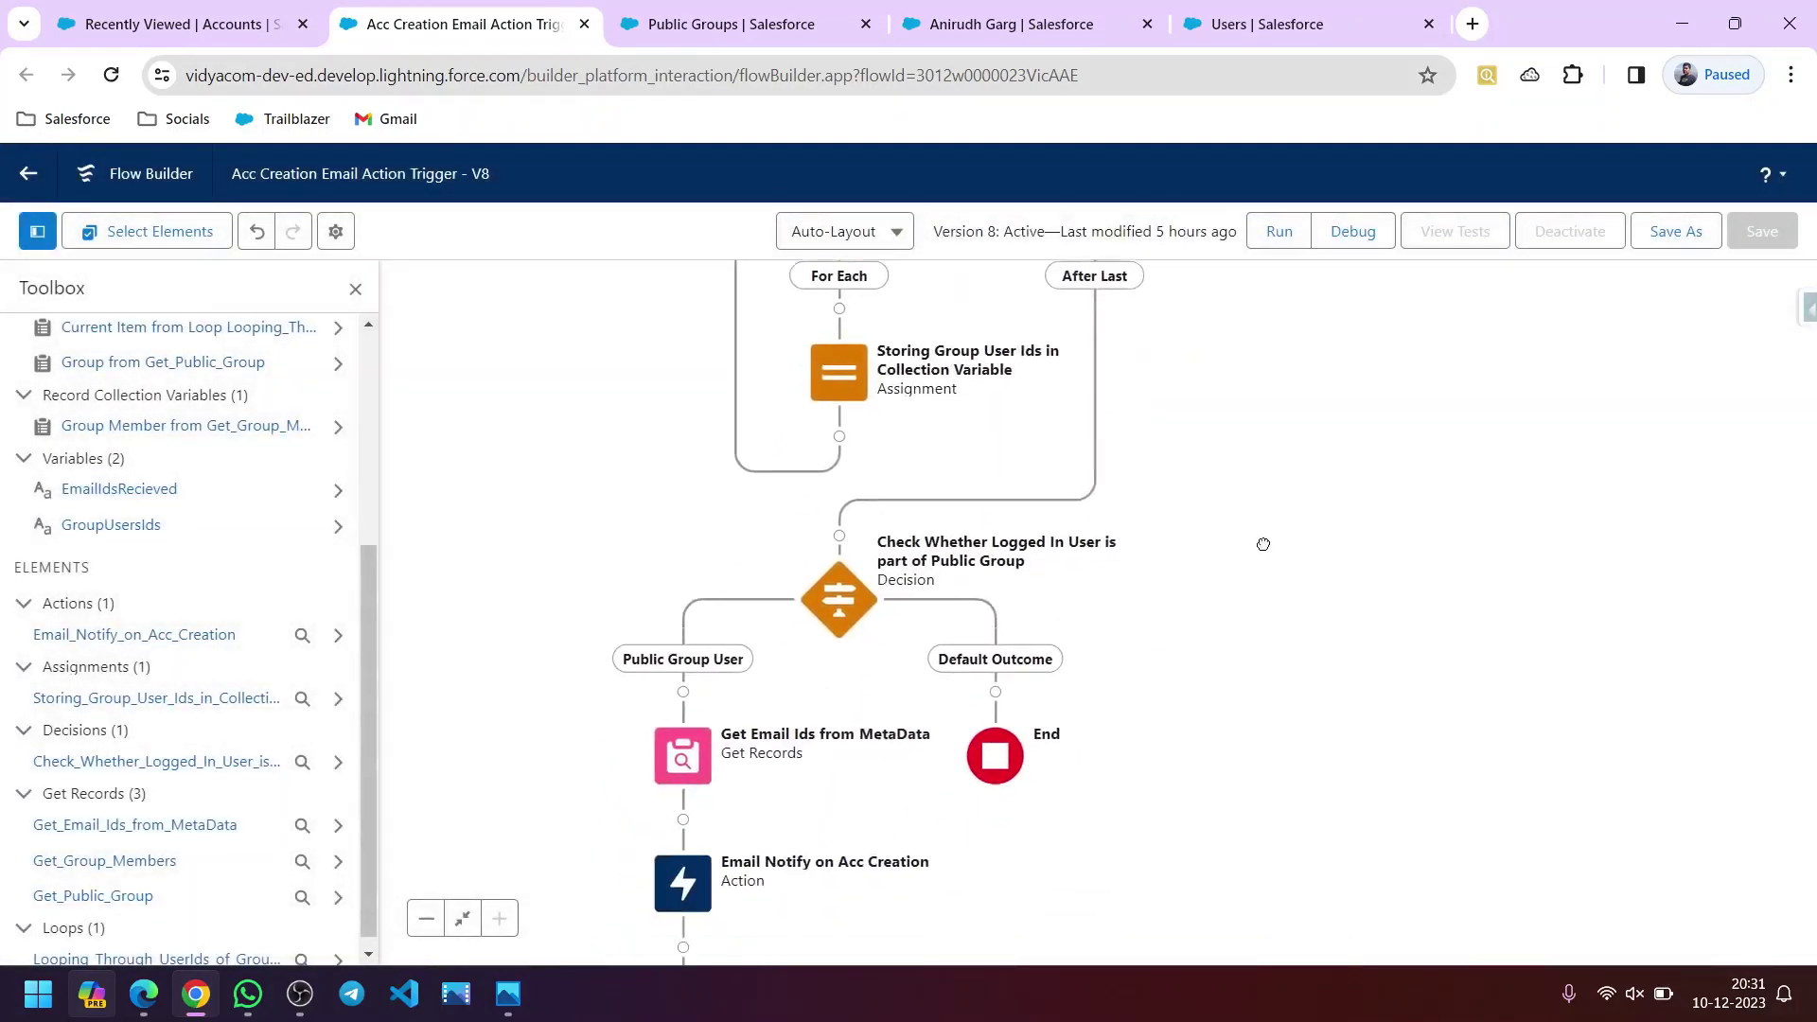
{"action": "left_click", "coordinate": [842, 599]}
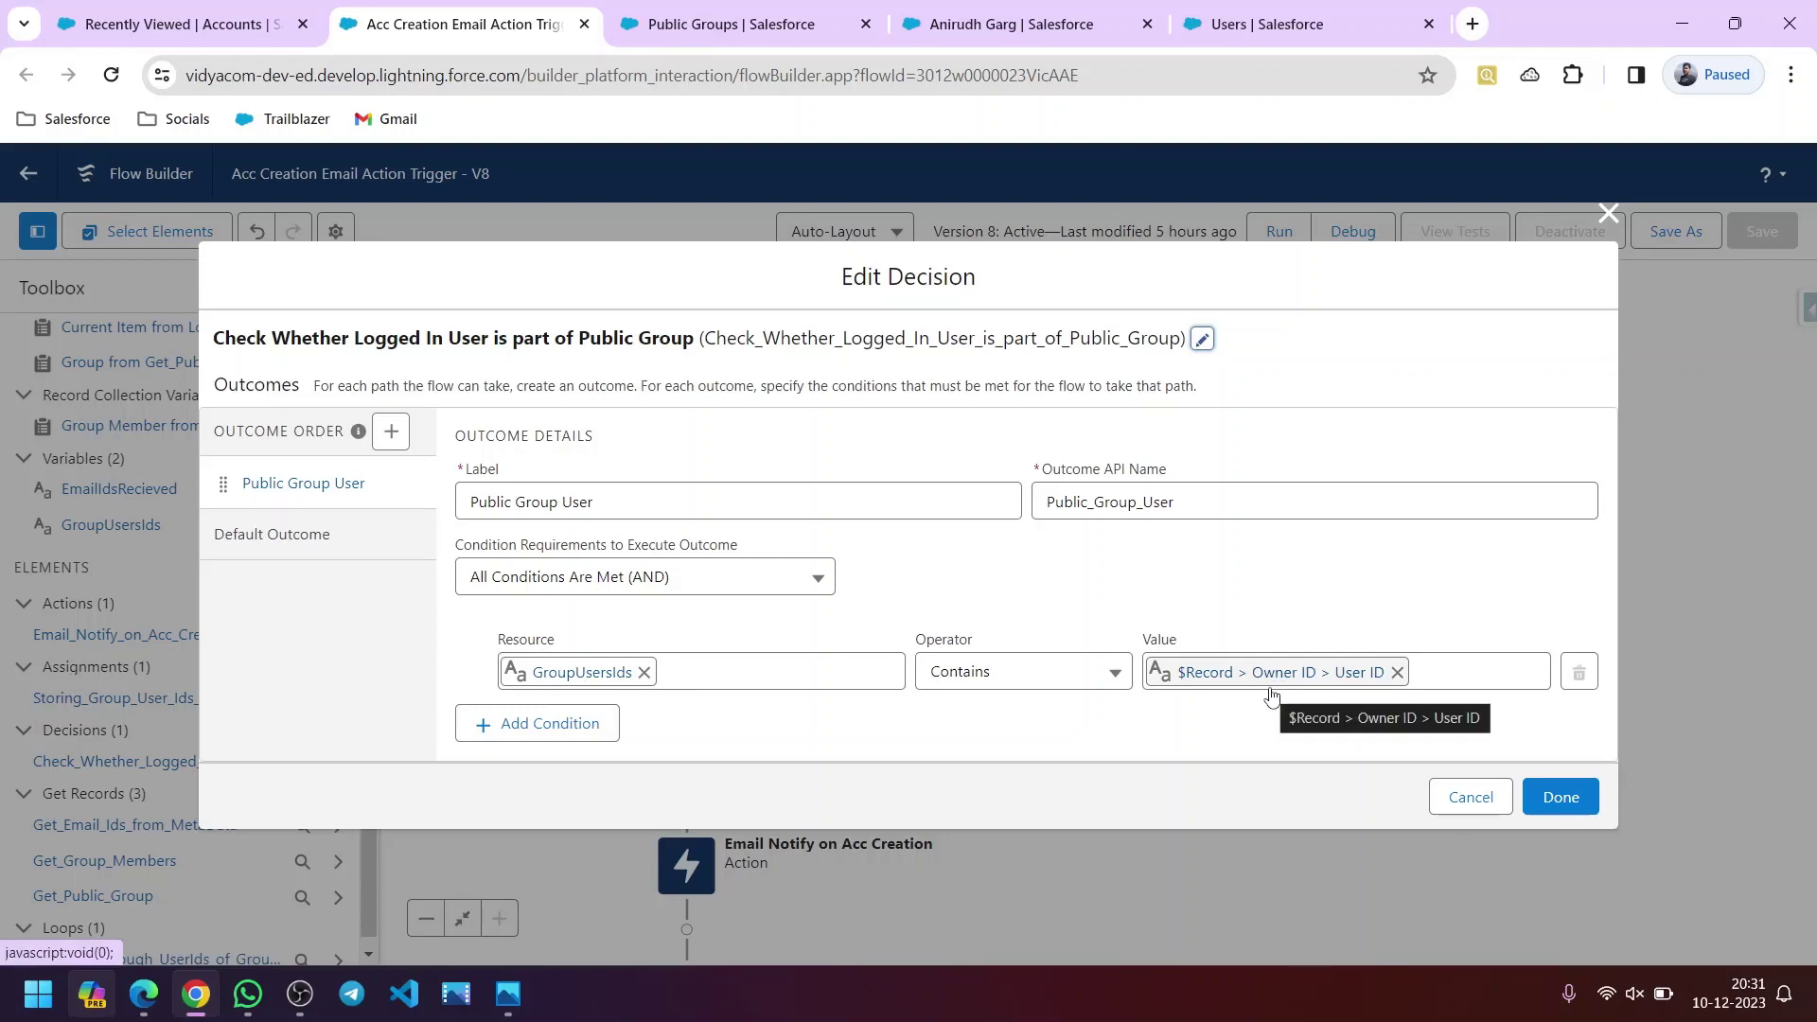
- Clear the condition value and start re-entering it from the $Record global variable
{"action": "left_click", "coordinate": [1397, 672]}
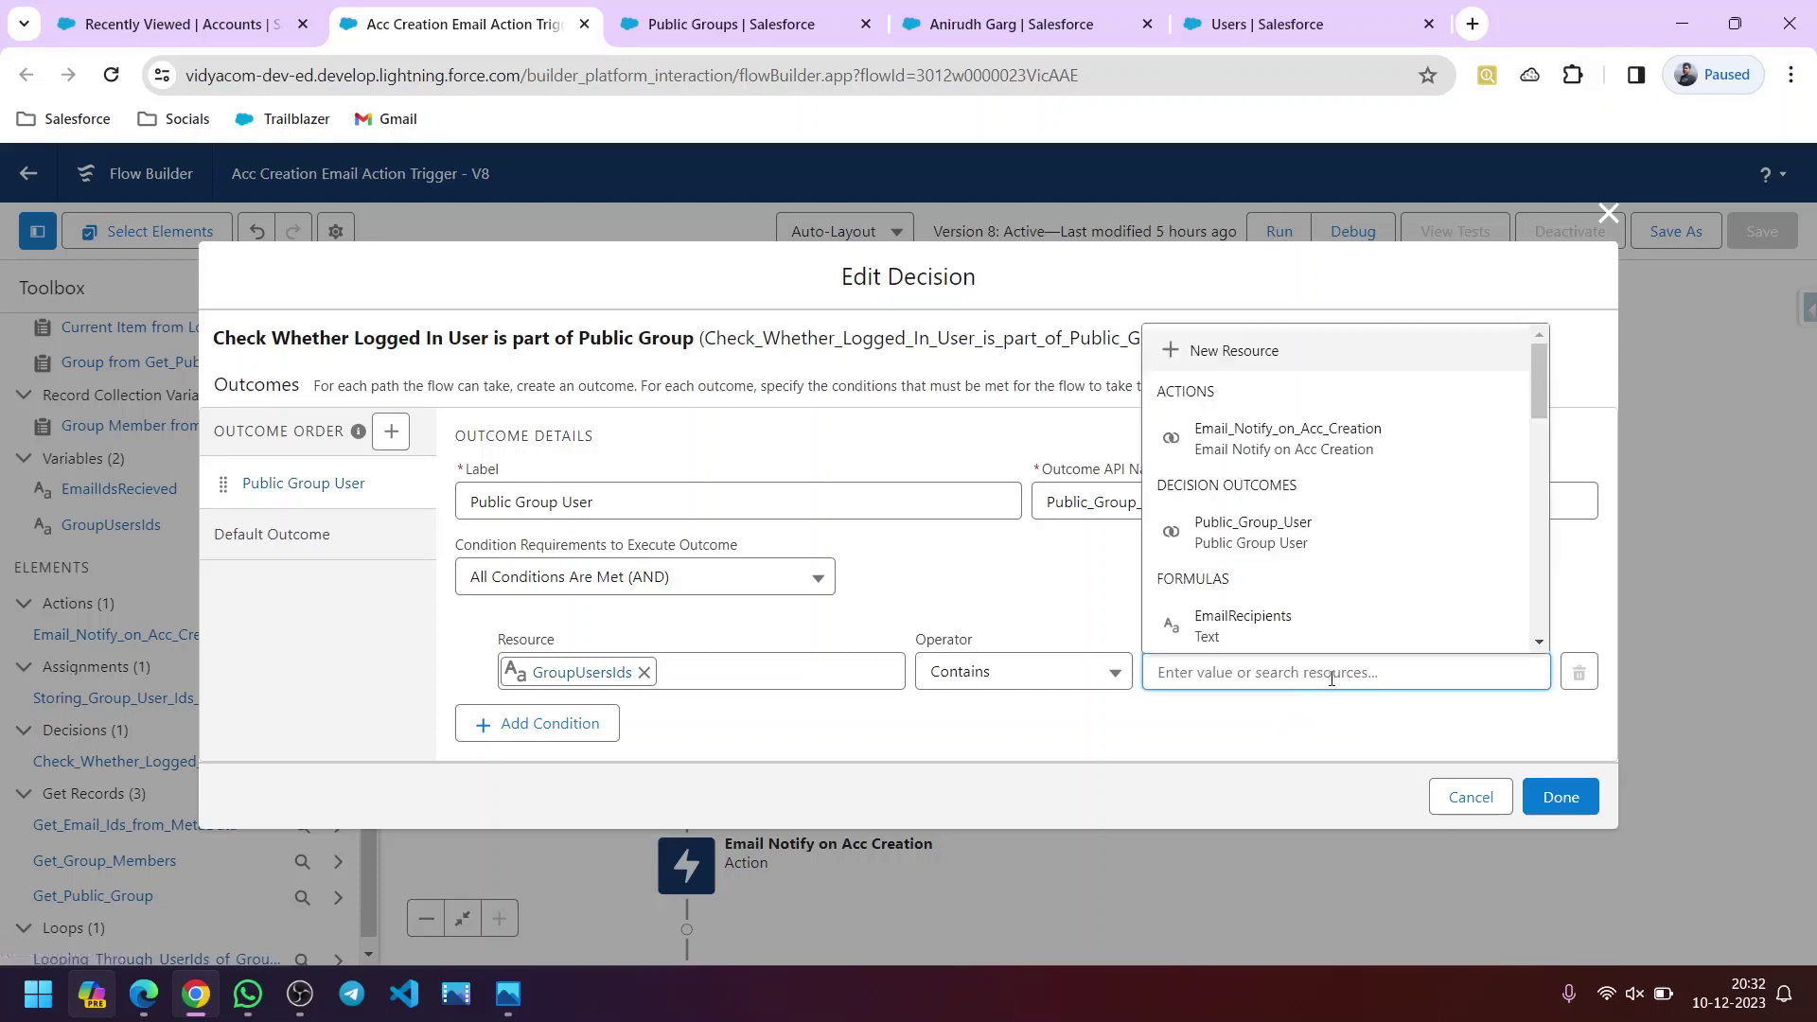
{"action": "scroll", "coordinate": [1268, 559], "scroll_direction": "down", "scroll_amount": 5}
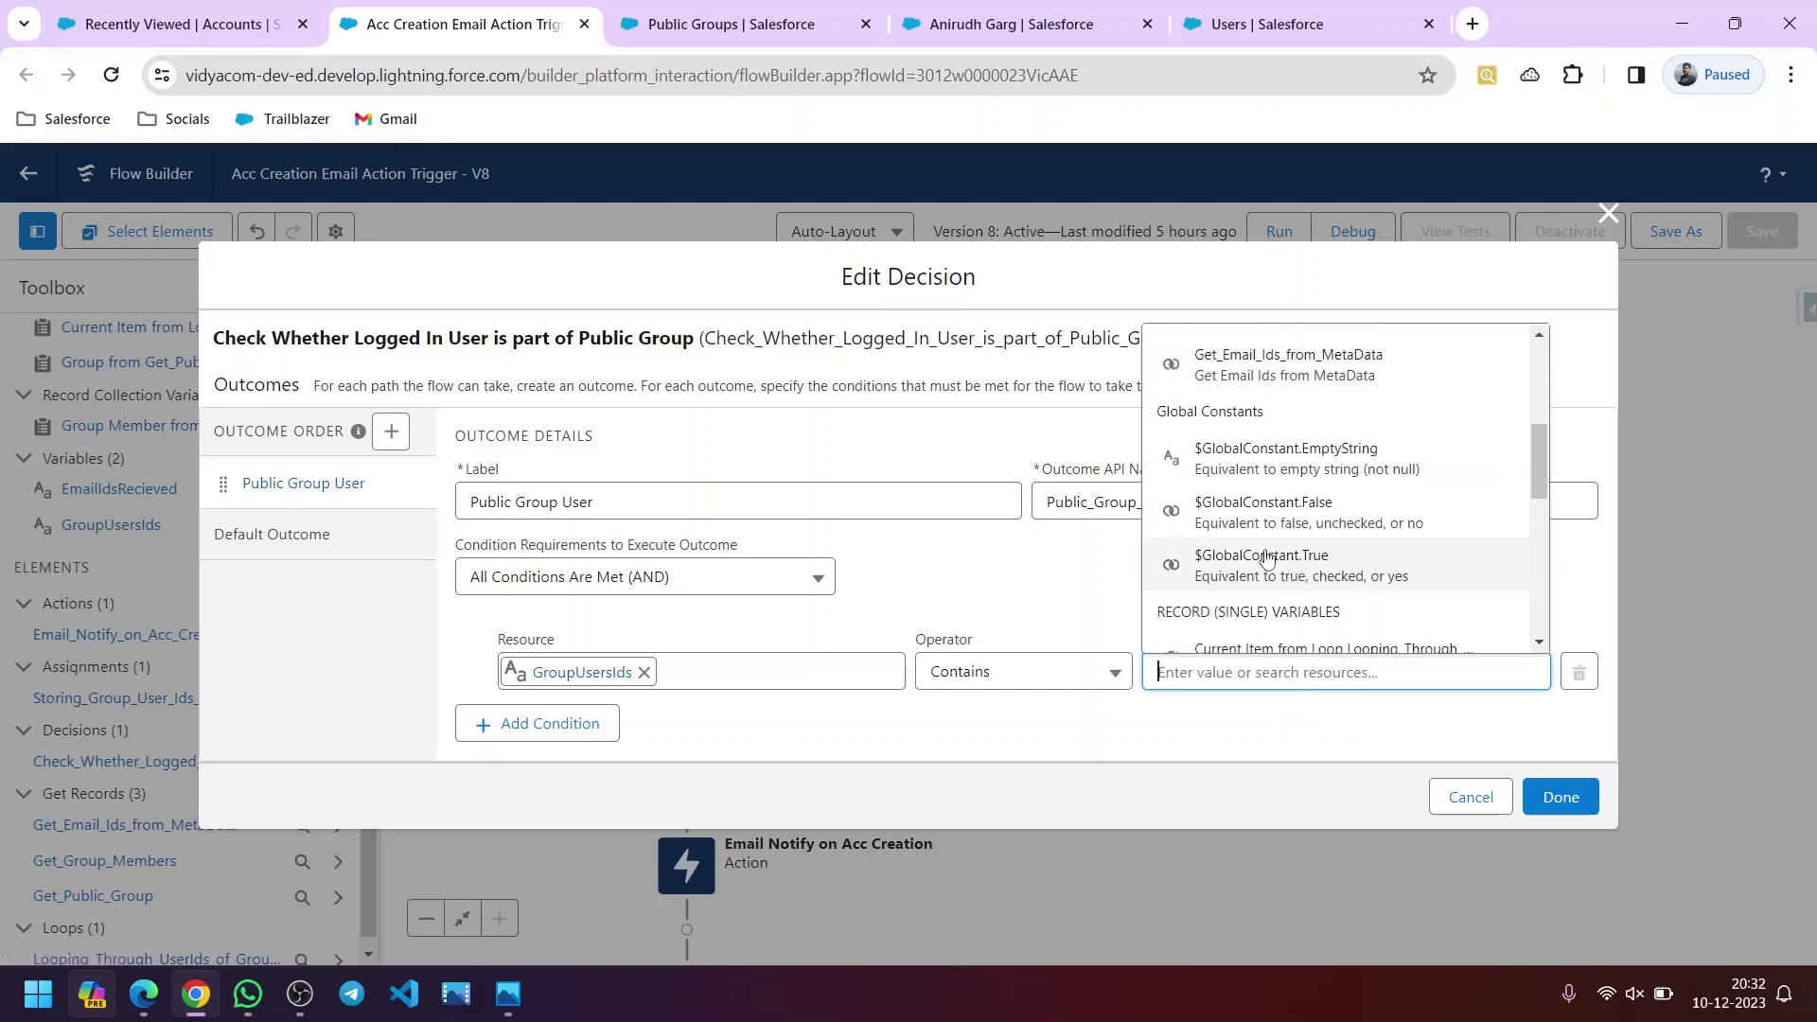
{"action": "scroll", "coordinate": [1268, 558], "scroll_direction": "down", "scroll_amount": 3}
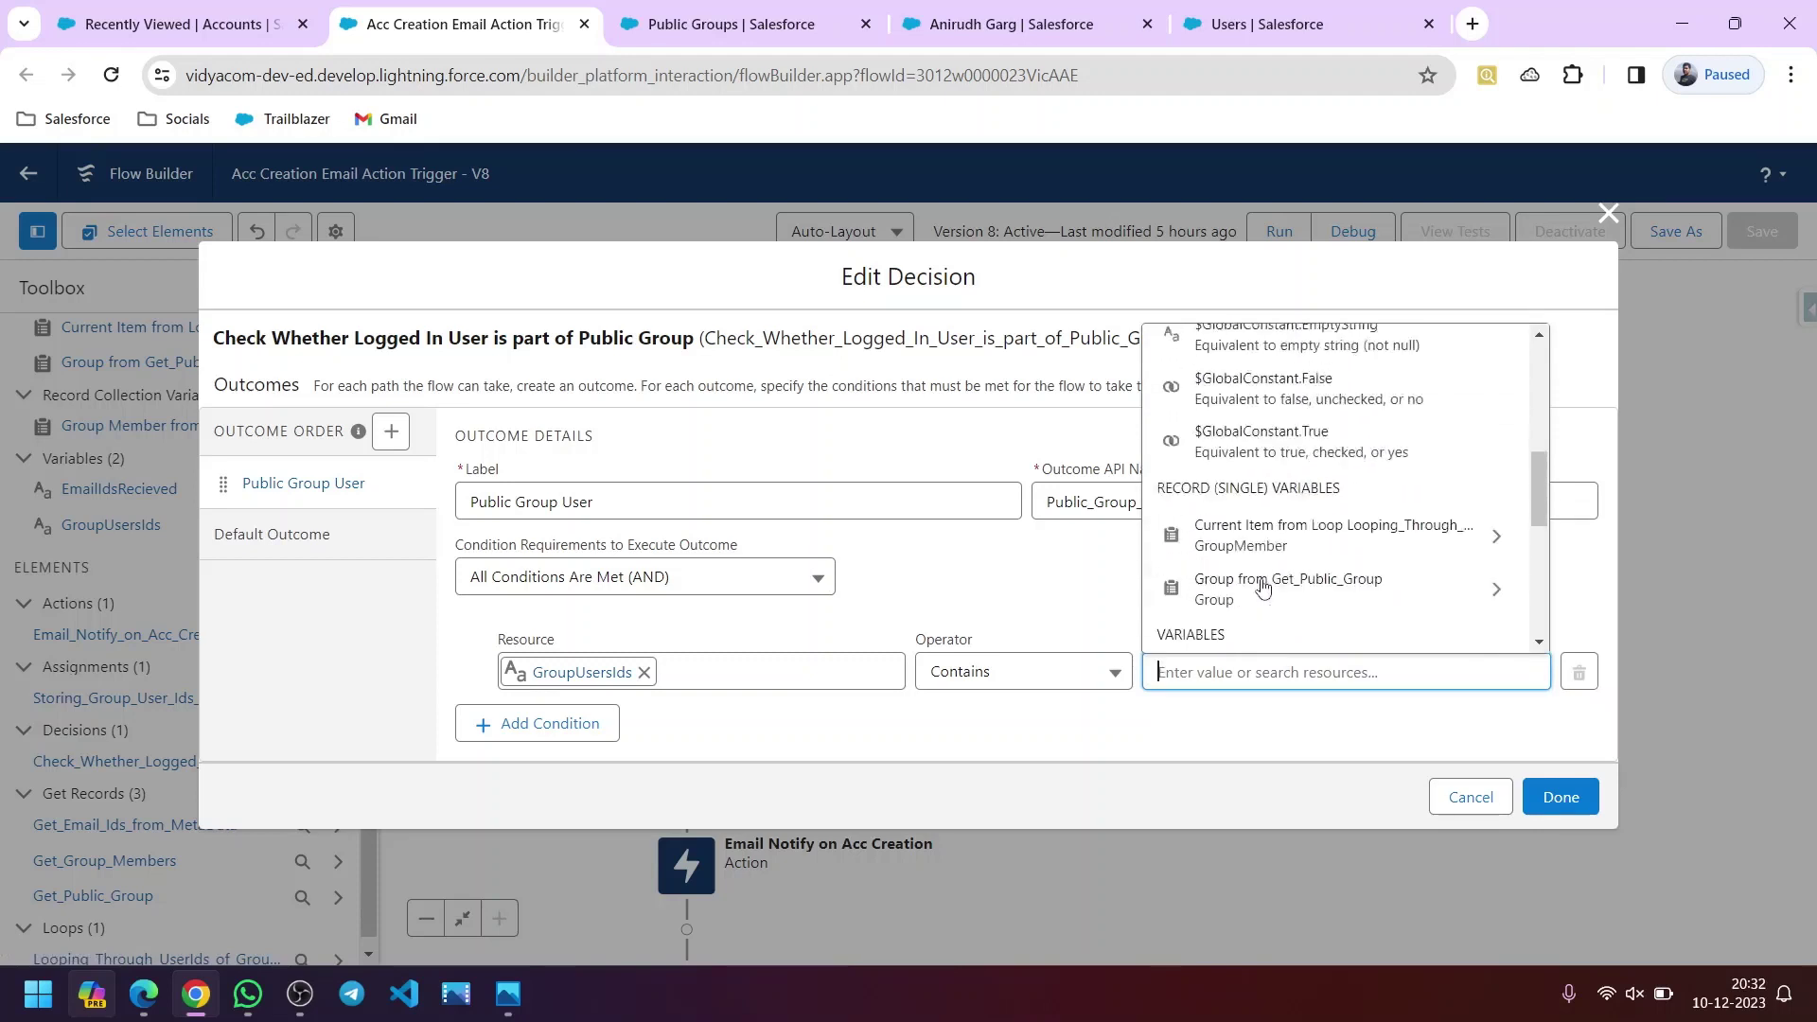
{"action": "scroll", "coordinate": [1263, 587], "scroll_direction": "up", "scroll_amount": 6}
{"action": "type", "text": "rec"}
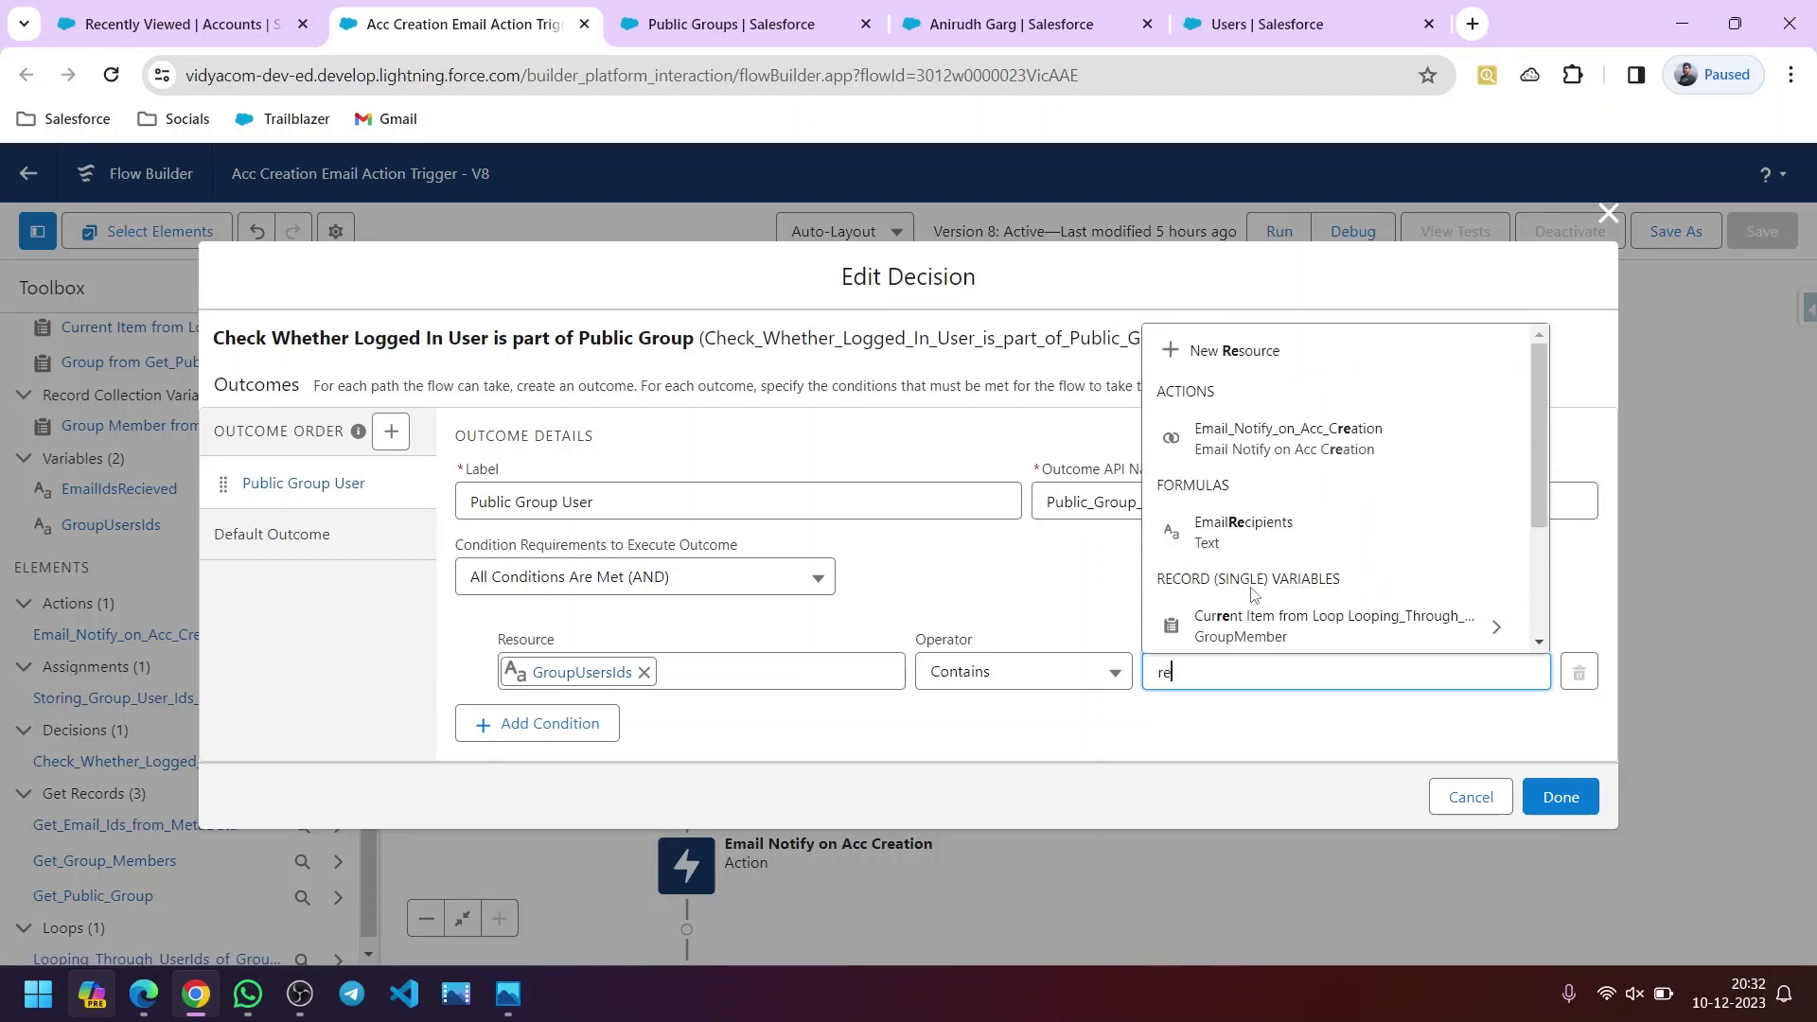
{"action": "left_click", "coordinate": [1270, 639]}
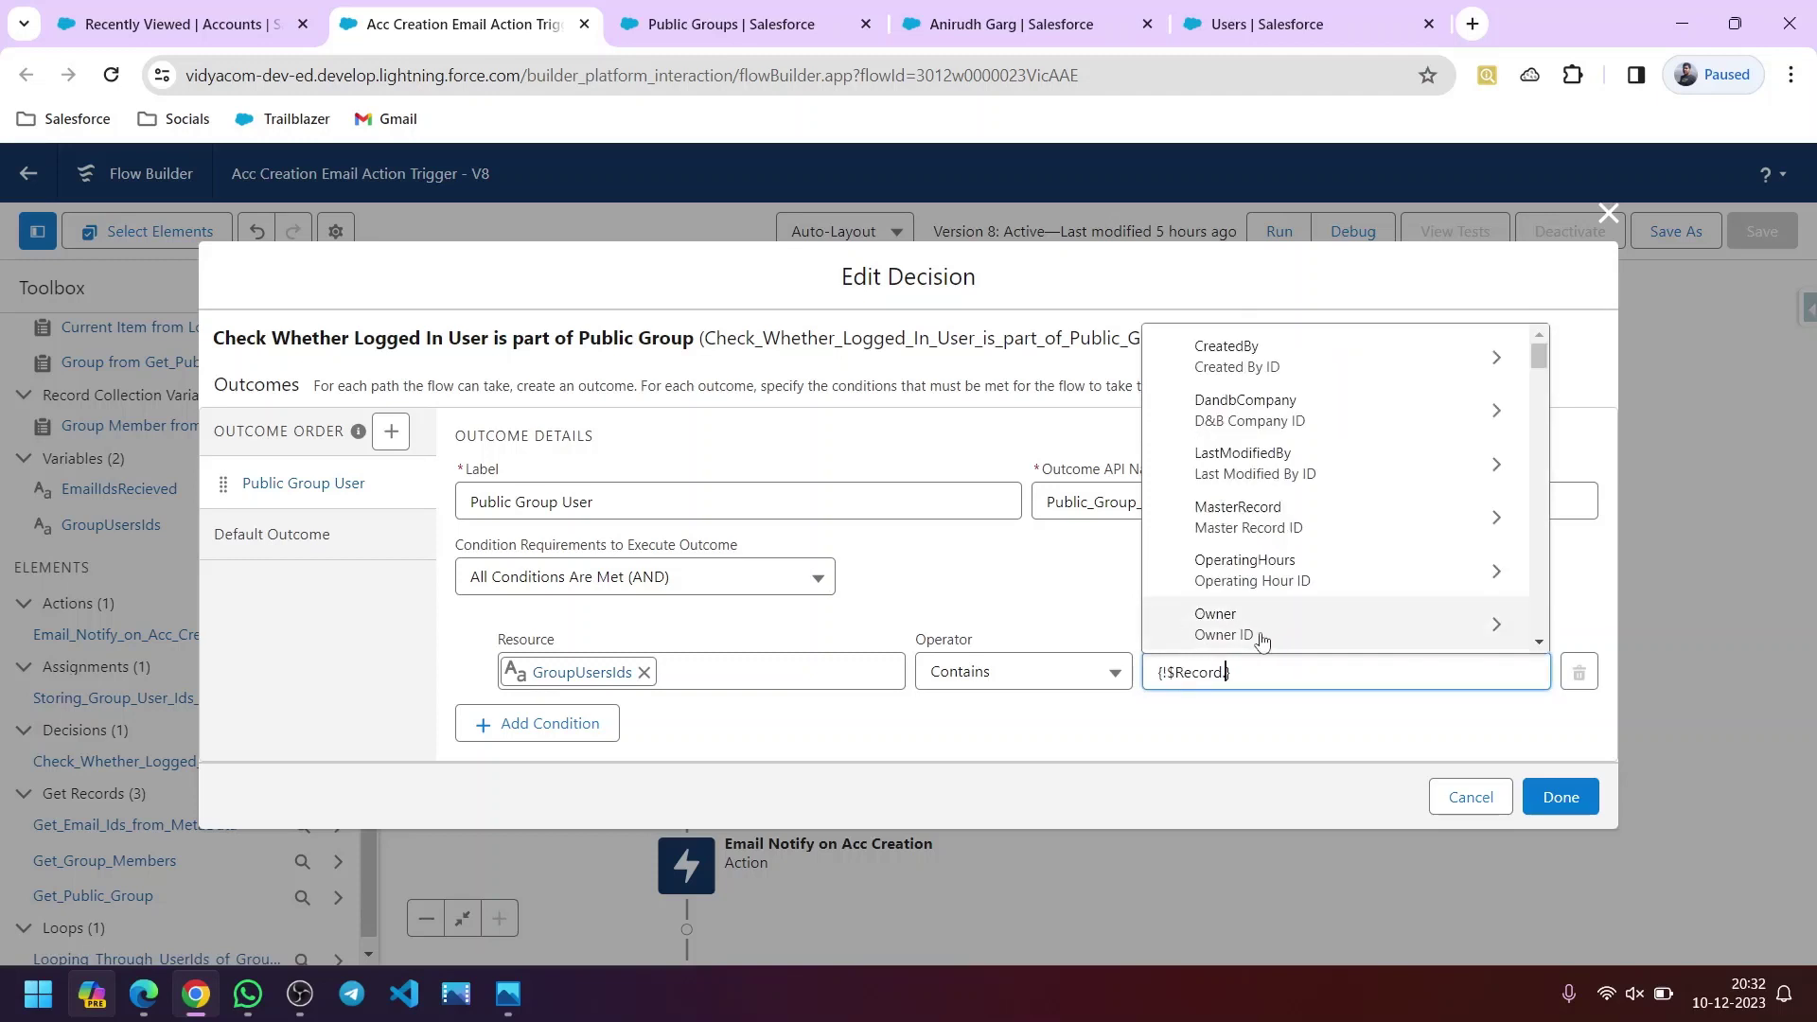
{"action": "left_click_drag", "start_coordinate": [1230, 672], "coordinate": [1119, 680]}
{"action": "key", "text": "BackSpace"}
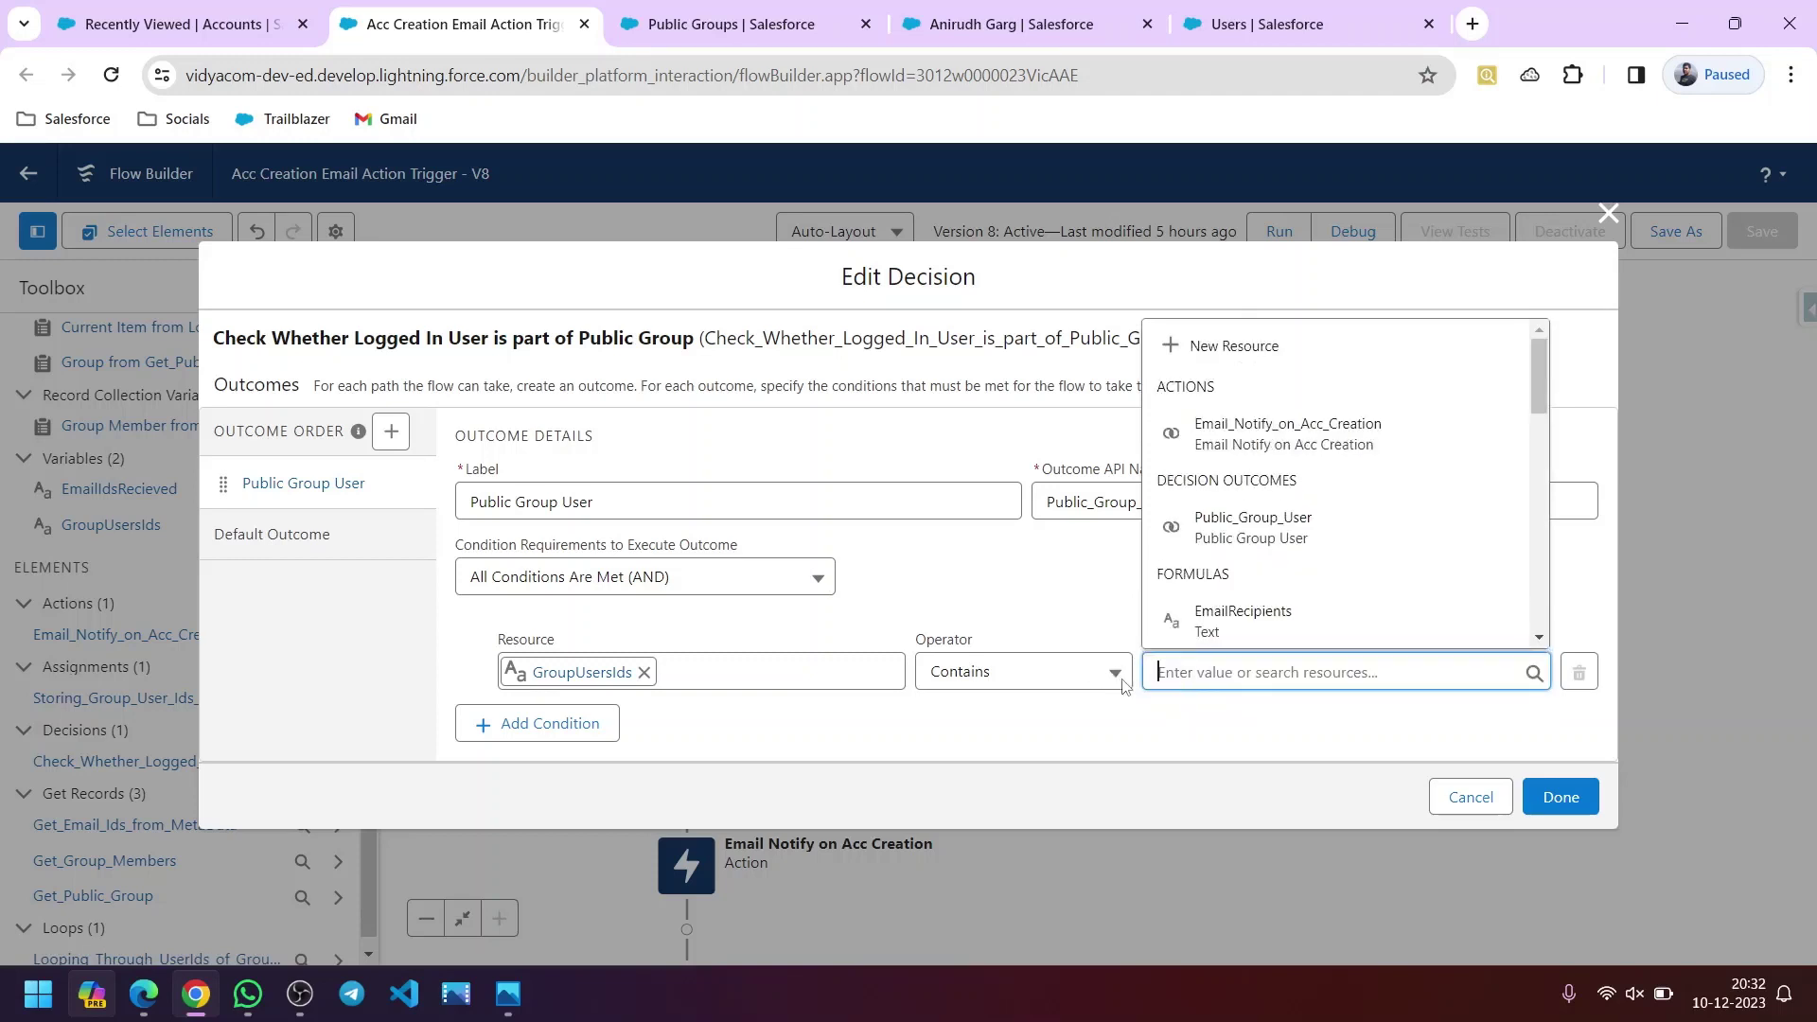
- Rebuild the condition value as $Record > Owner > User ID
{"action": "type", "text": "rec"}
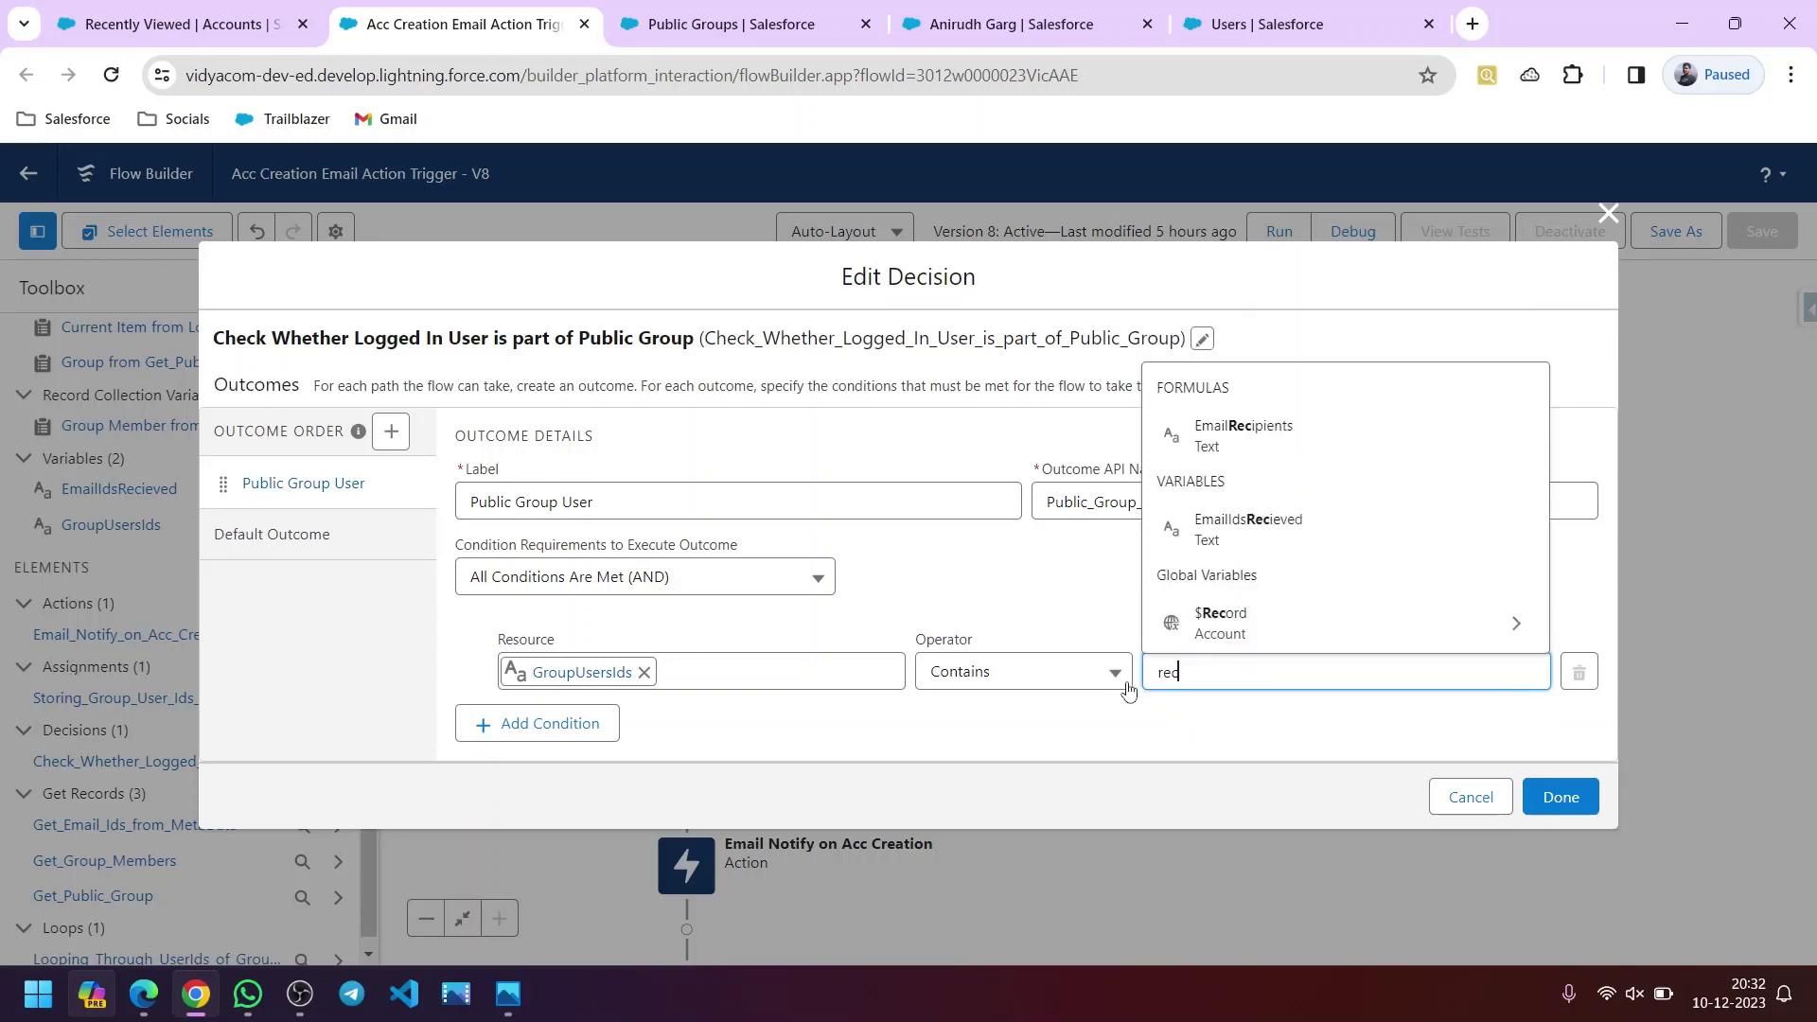
{"action": "left_click", "coordinate": [1253, 622]}
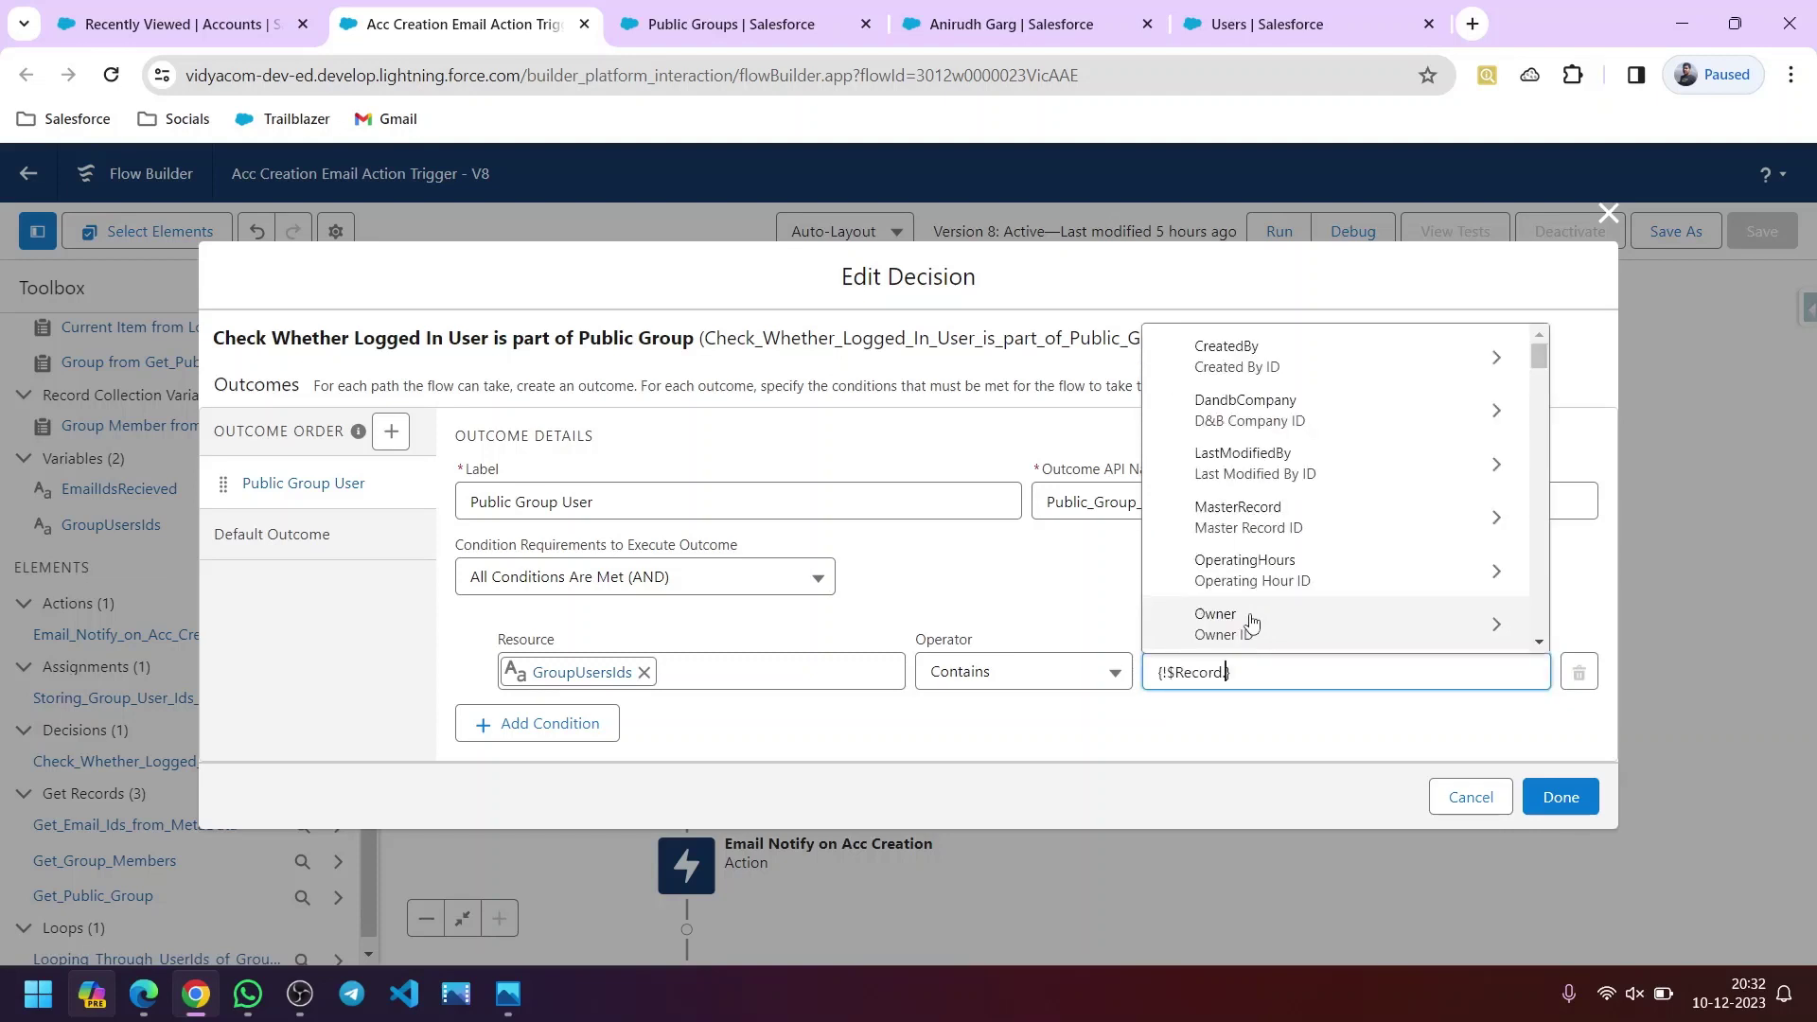
{"action": "left_click", "coordinate": [1253, 622]}
{"action": "type", "text": "id"}
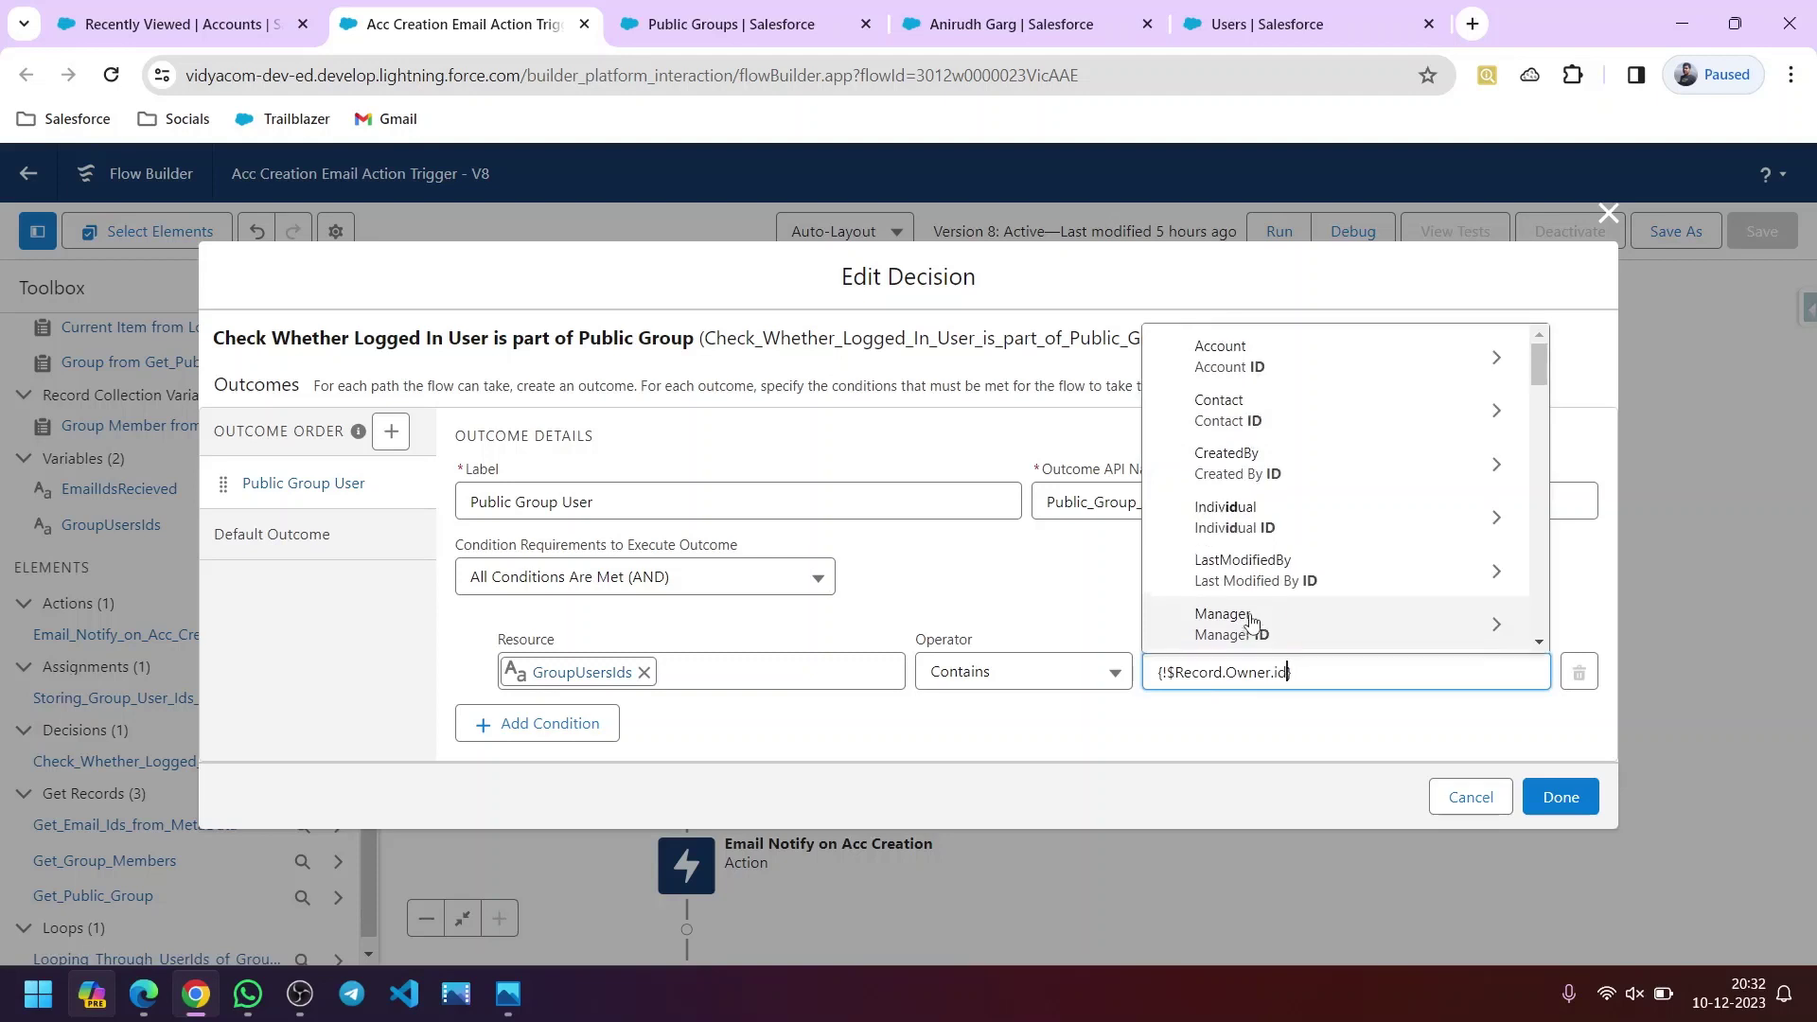
{"action": "scroll", "coordinate": [1254, 596], "scroll_direction": "down", "scroll_amount": 5}
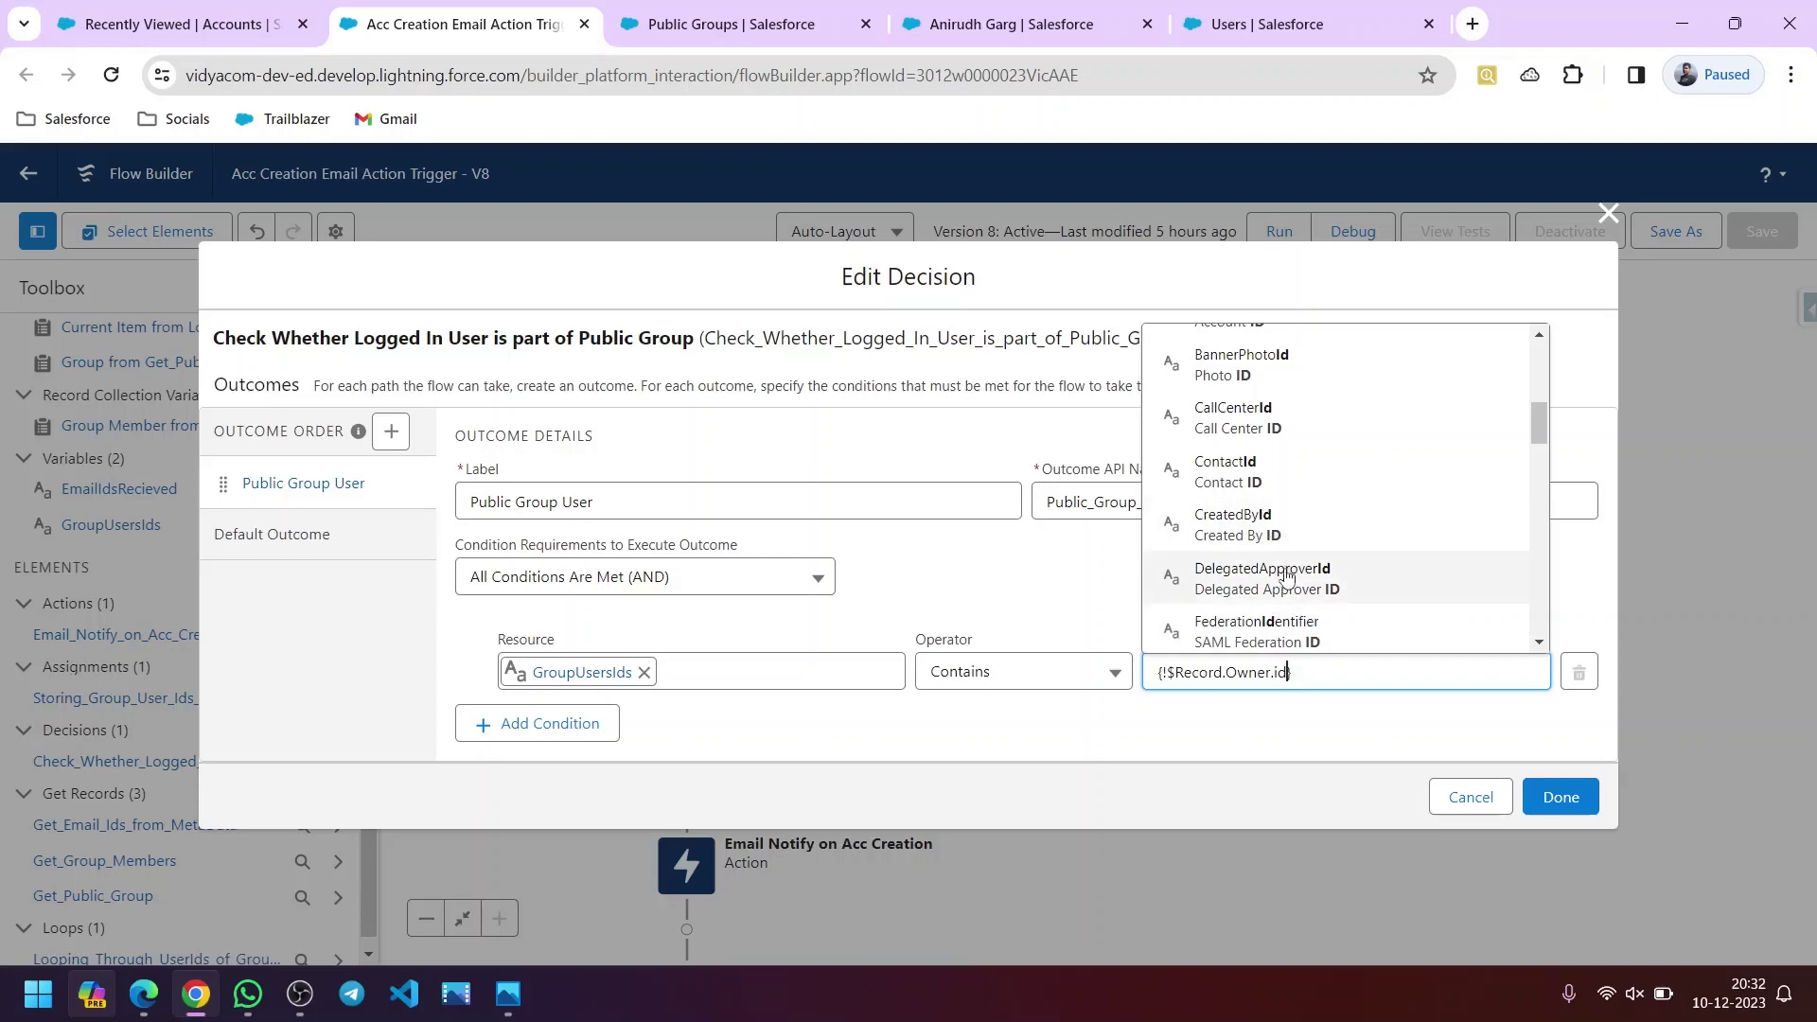
{"action": "left_click", "coordinate": [1322, 769]}
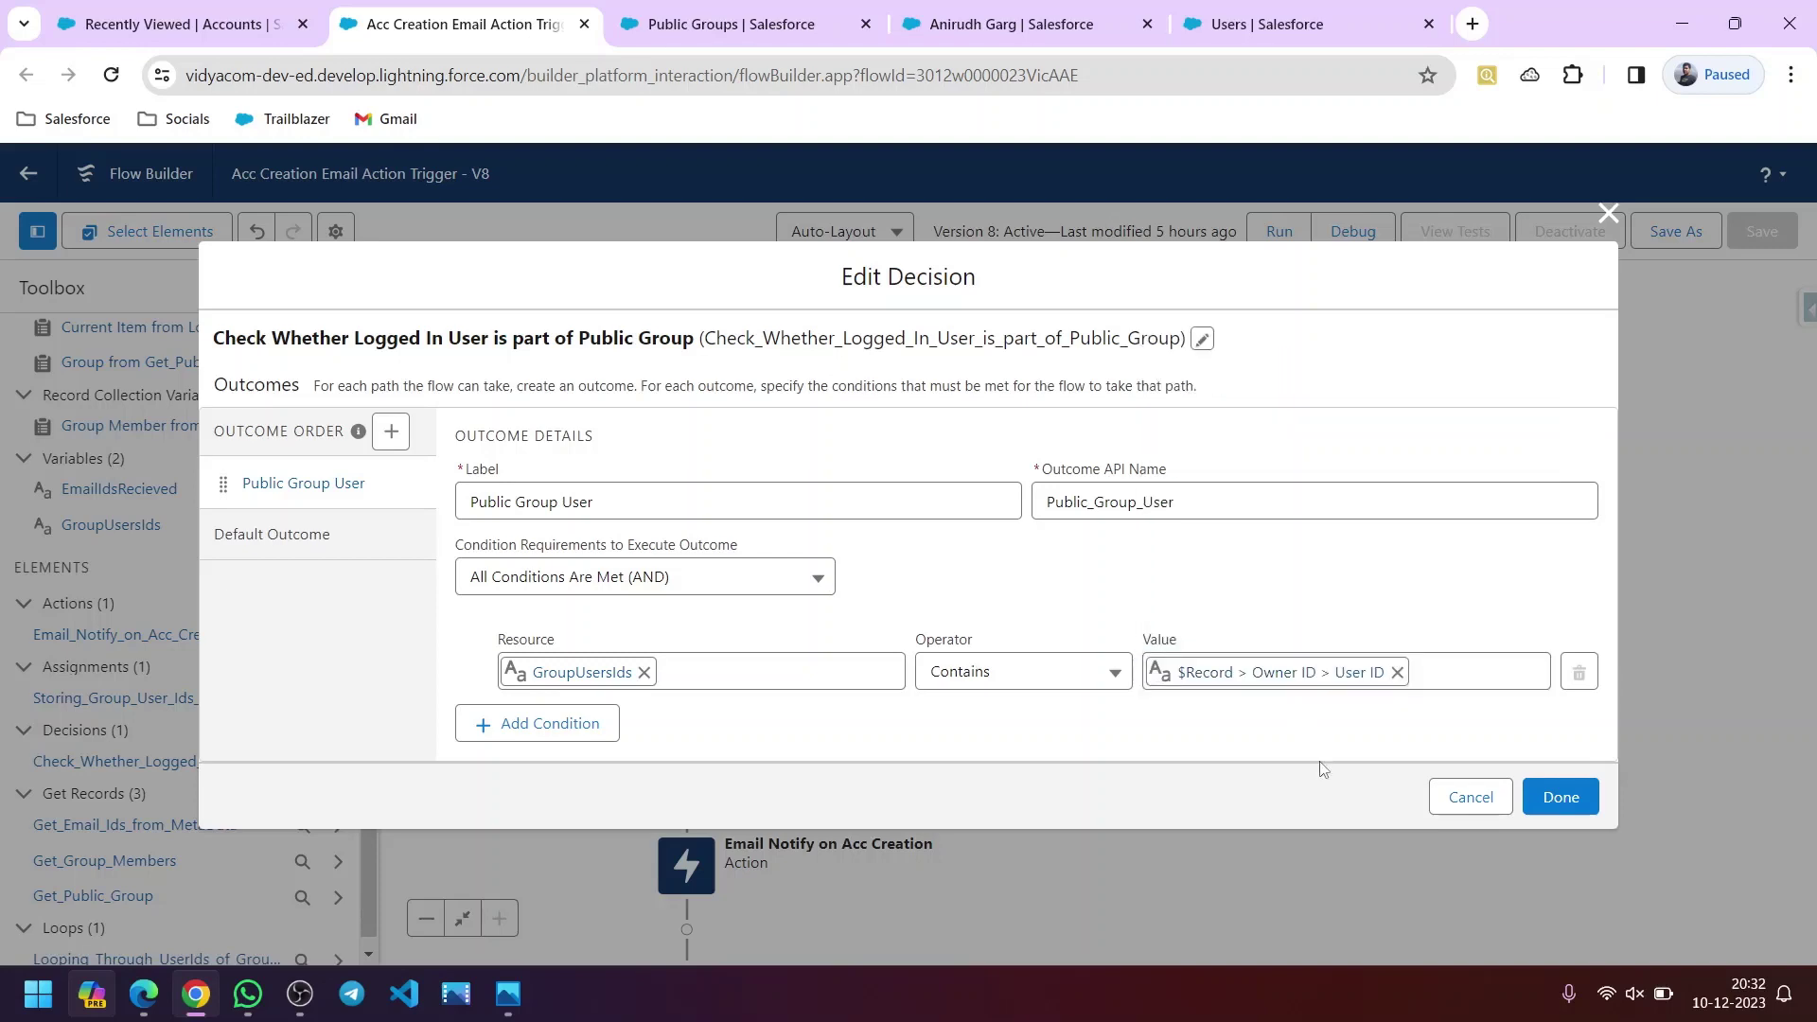
- Cancel the decision edits, hide the Toolbox, and reload the Flow Builder page
{"action": "left_click", "coordinate": [1464, 798]}
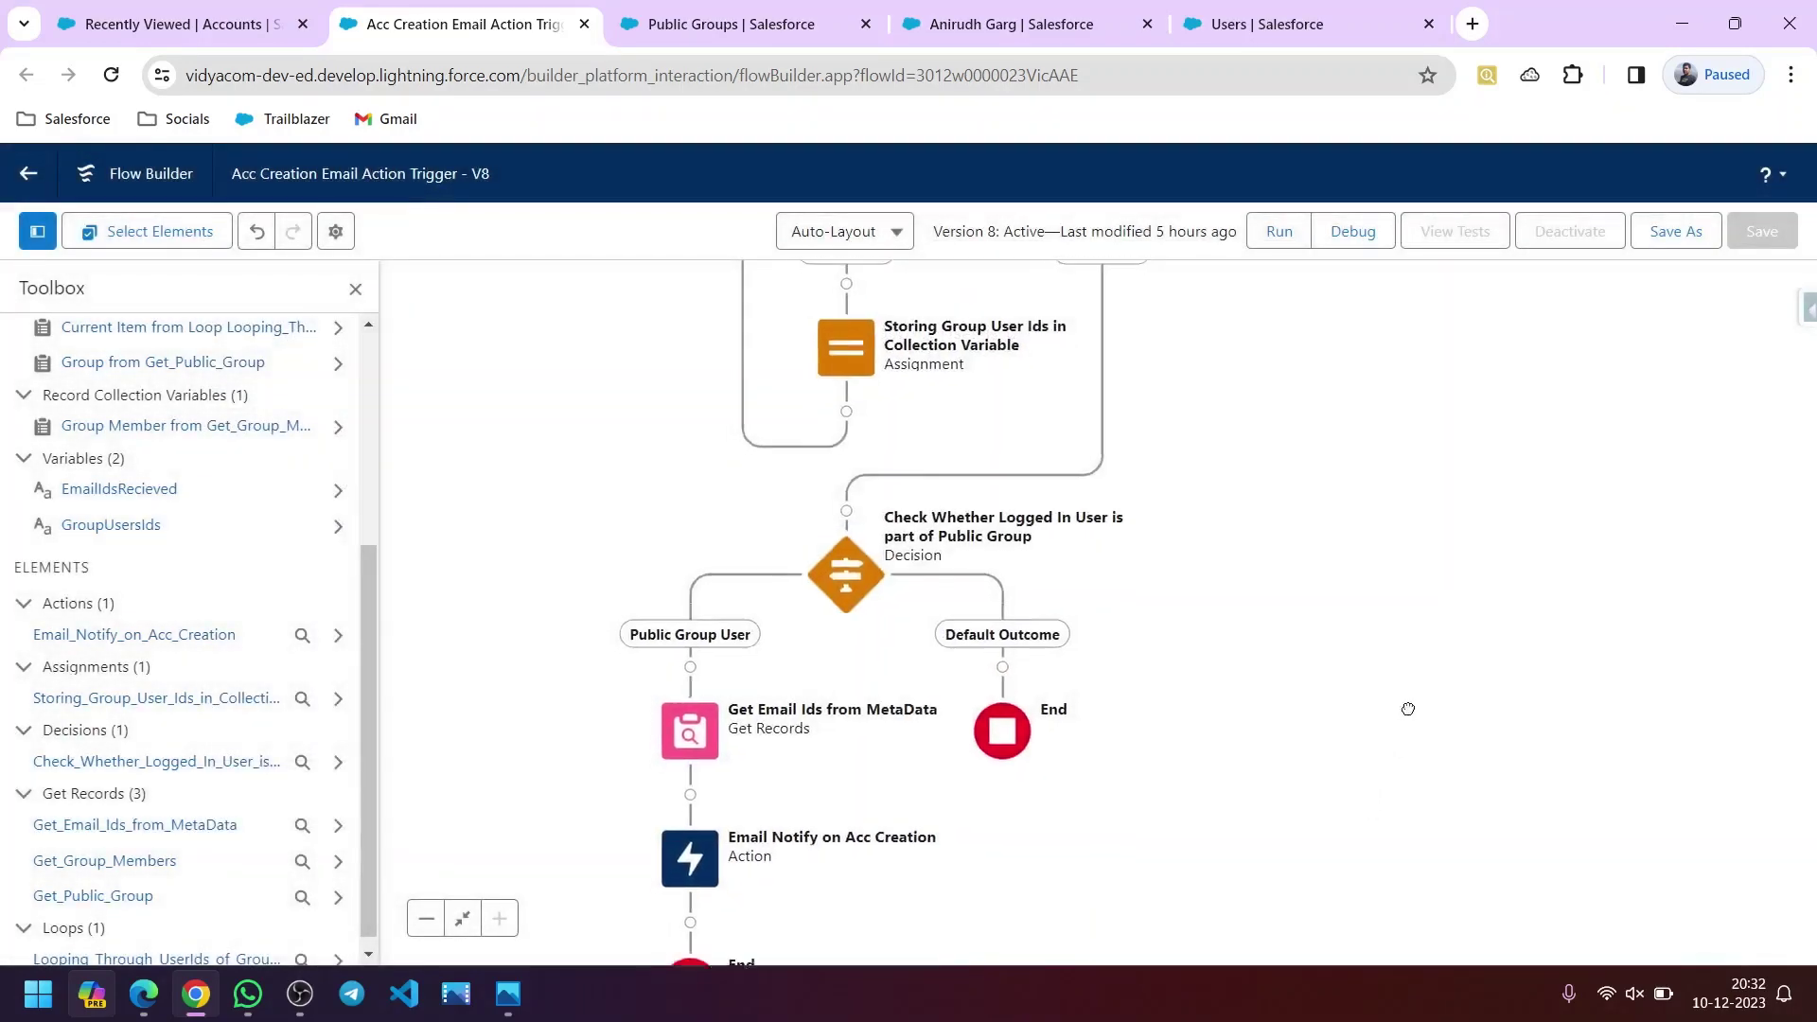
{"action": "left_click_drag", "start_coordinate": [1407, 705], "coordinate": [1415, 769]}
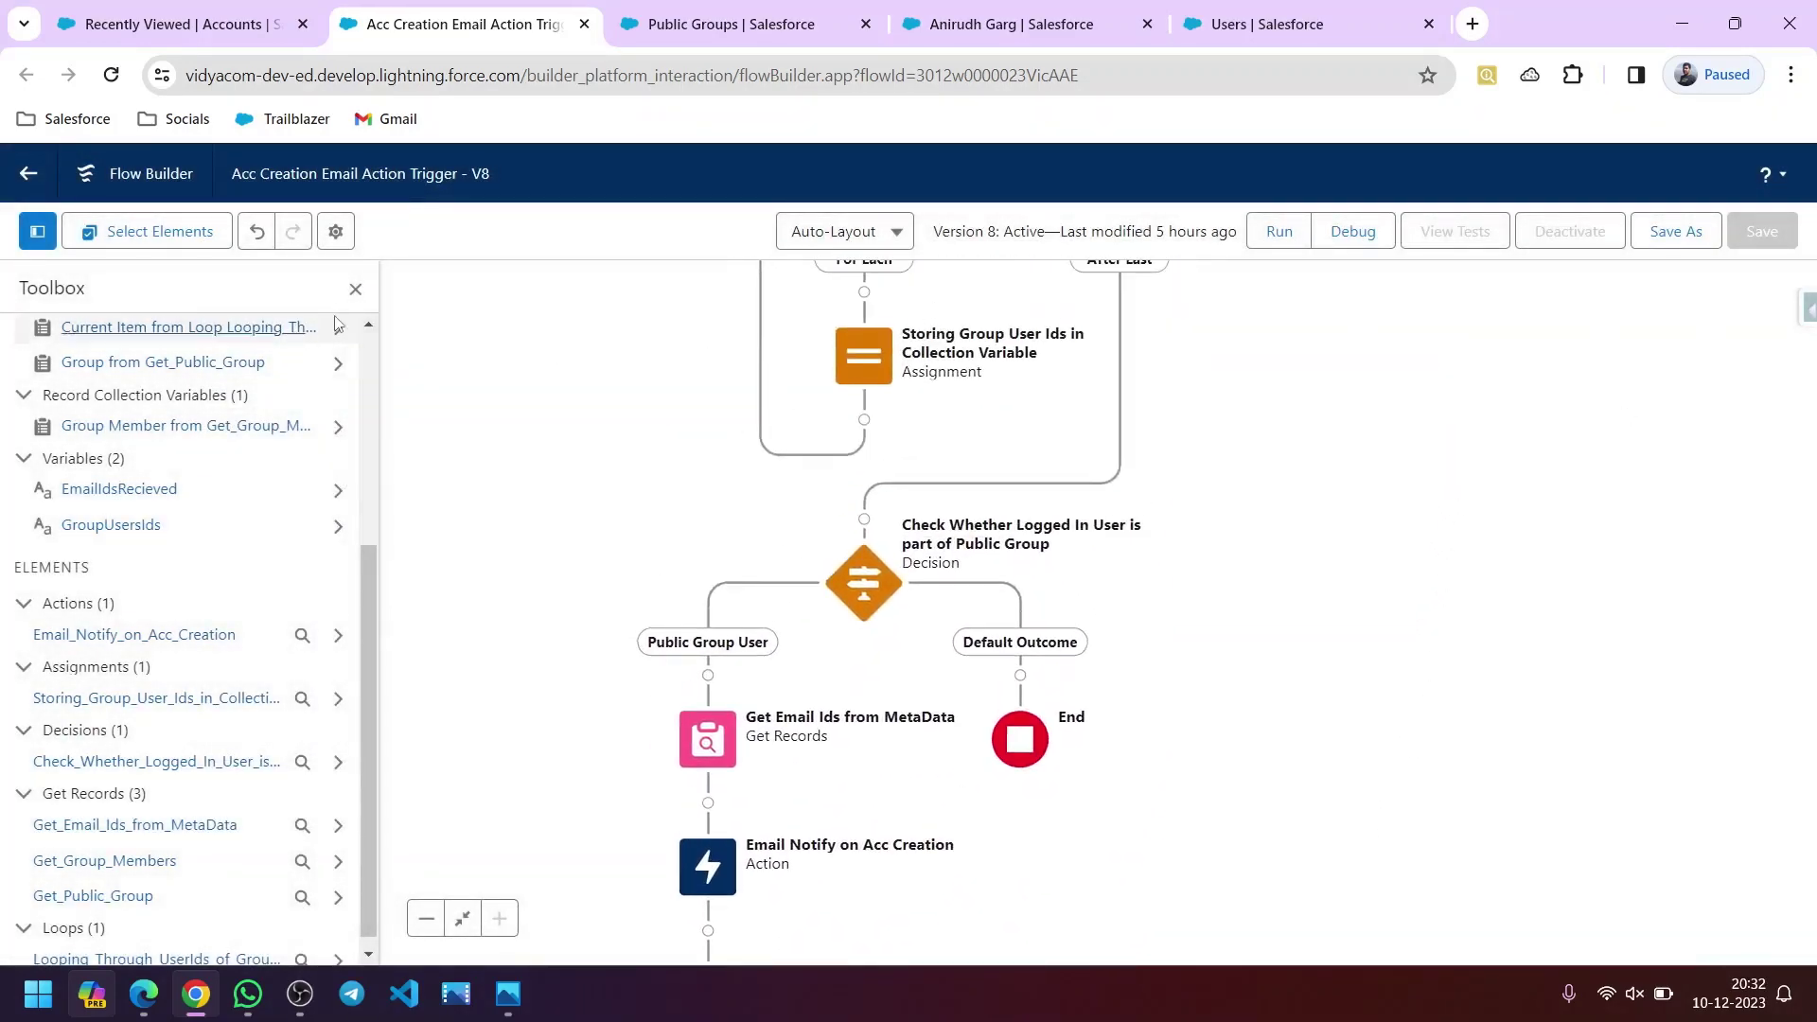
{"action": "left_click", "coordinate": [356, 288]}
{"action": "left_click", "coordinate": [111, 75]}
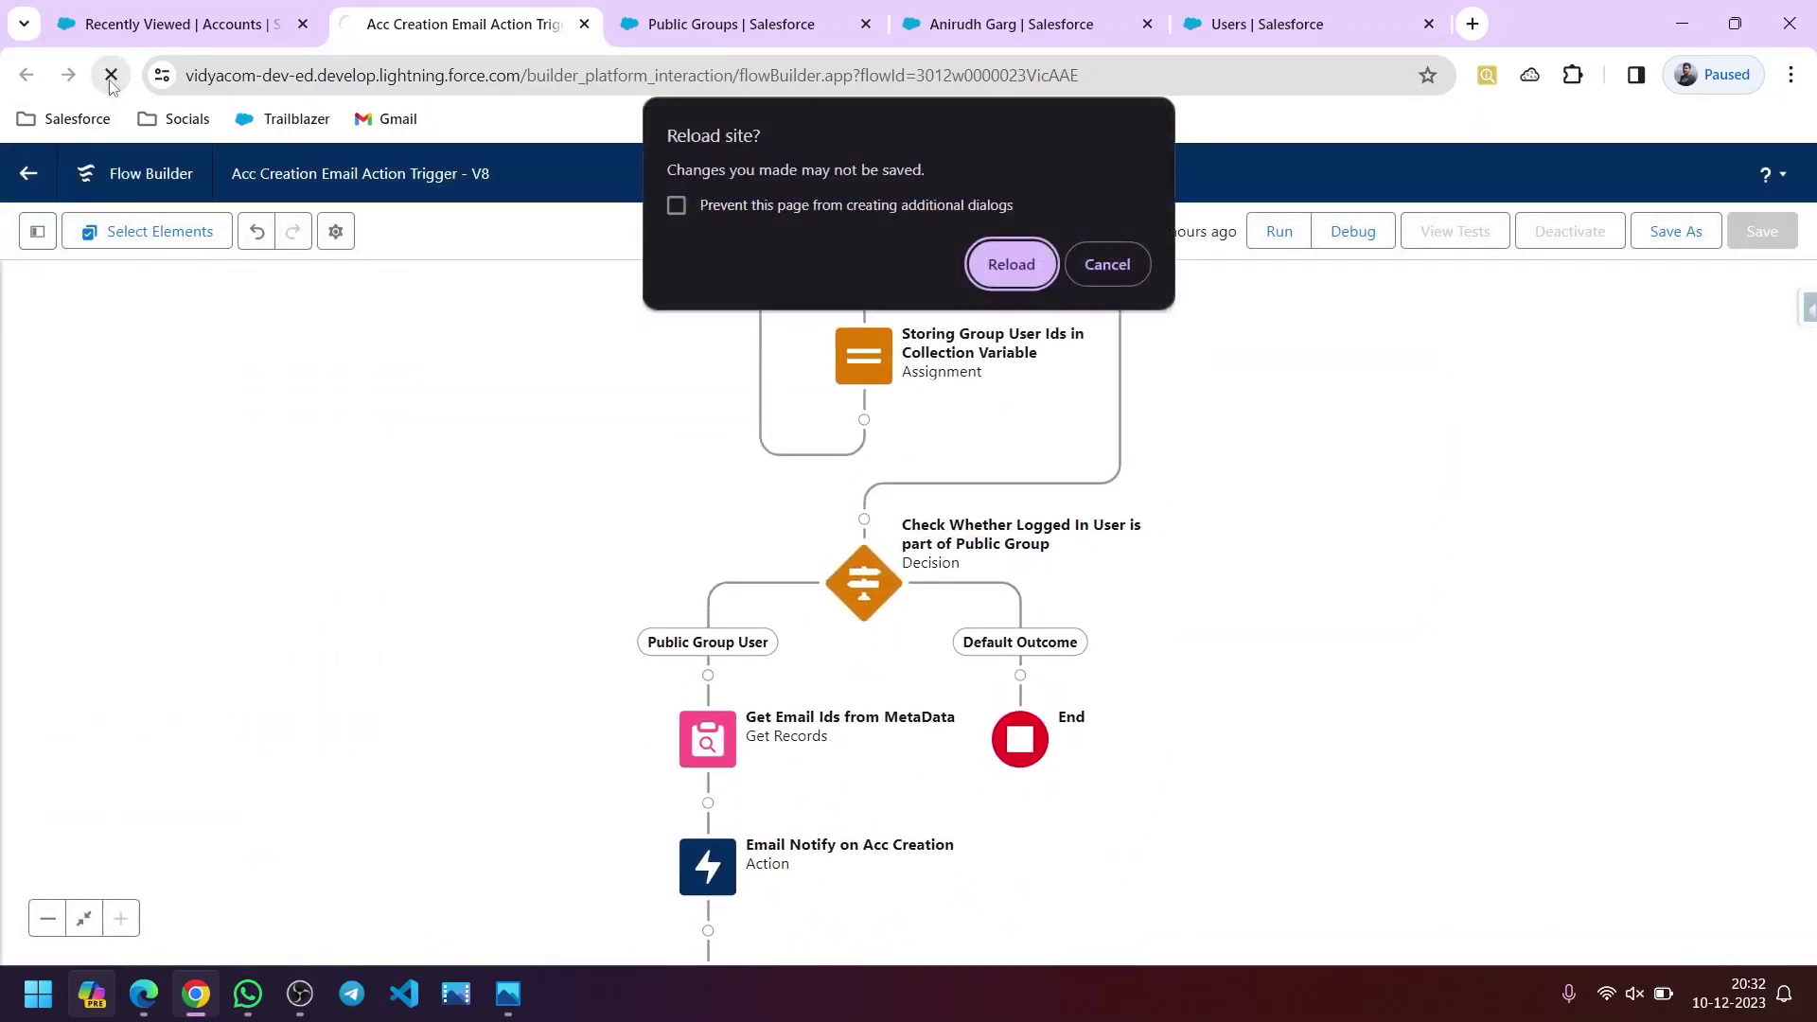
{"action": "left_click", "coordinate": [1015, 277]}
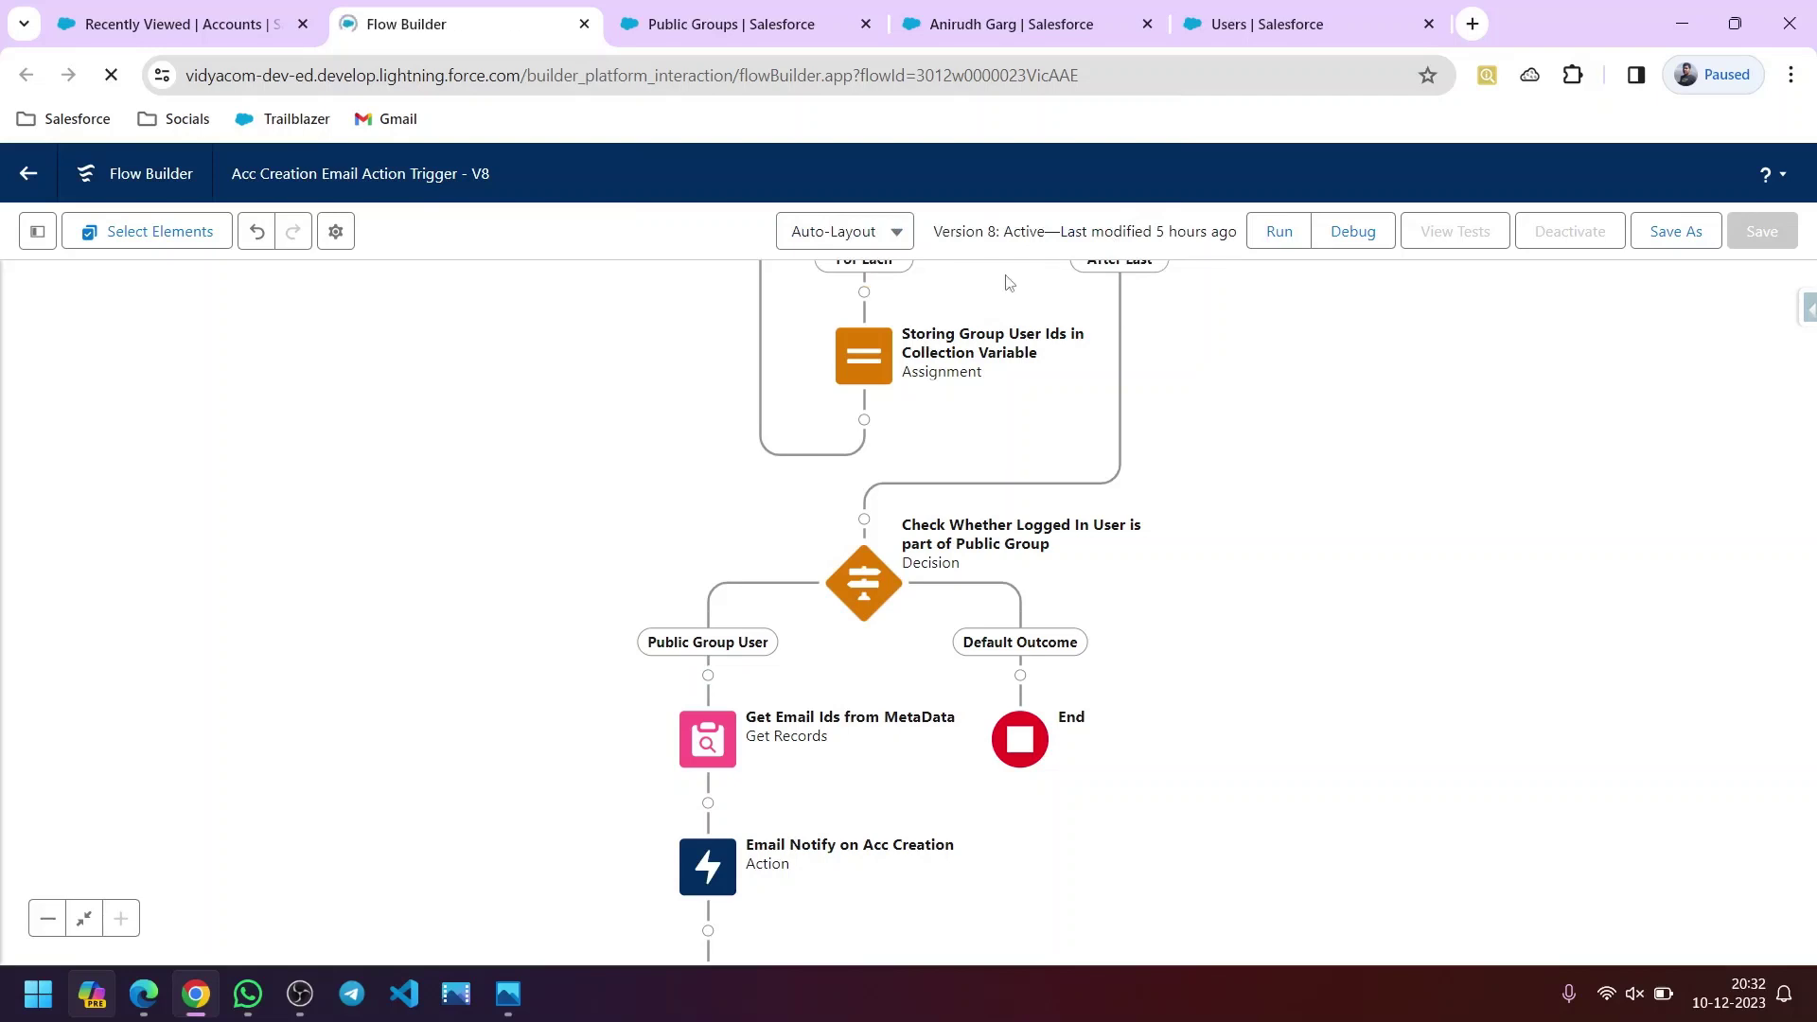
- Check the Accepted Account Owners group, then return to Flow Builder and open Debug
{"action": "left_click", "coordinate": [724, 36]}
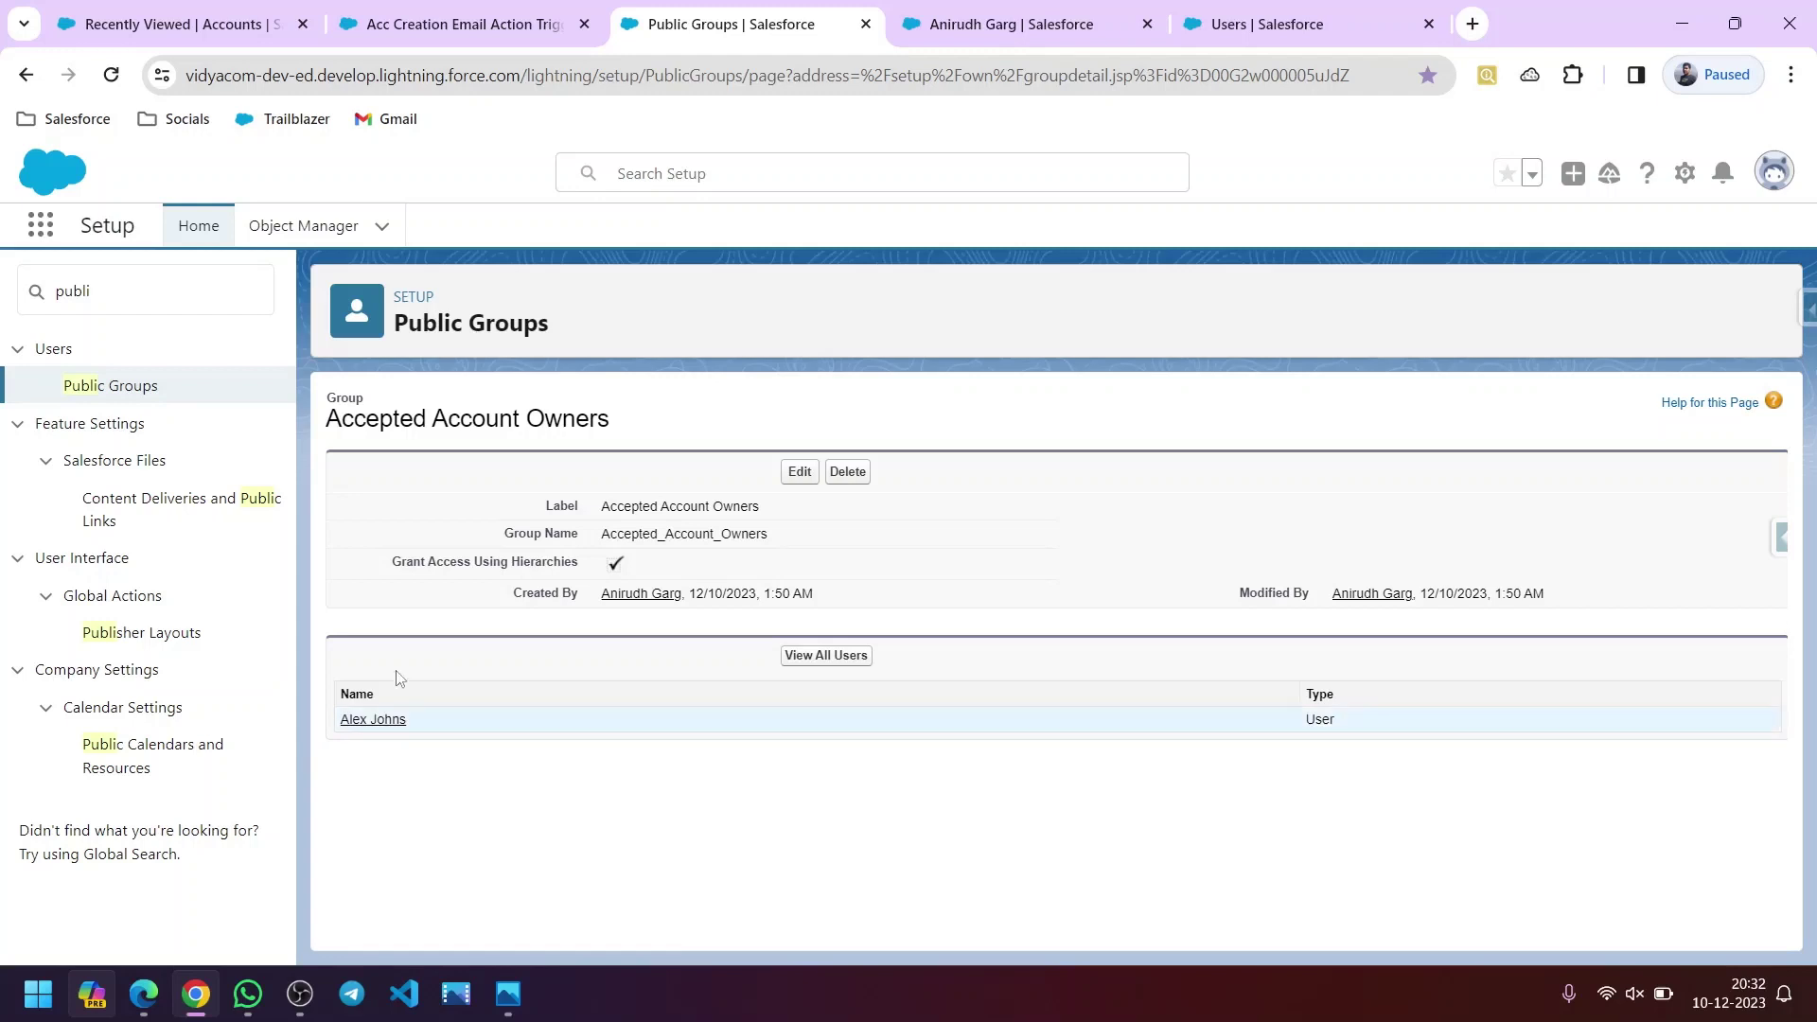
{"action": "left_click", "coordinate": [378, 26]}
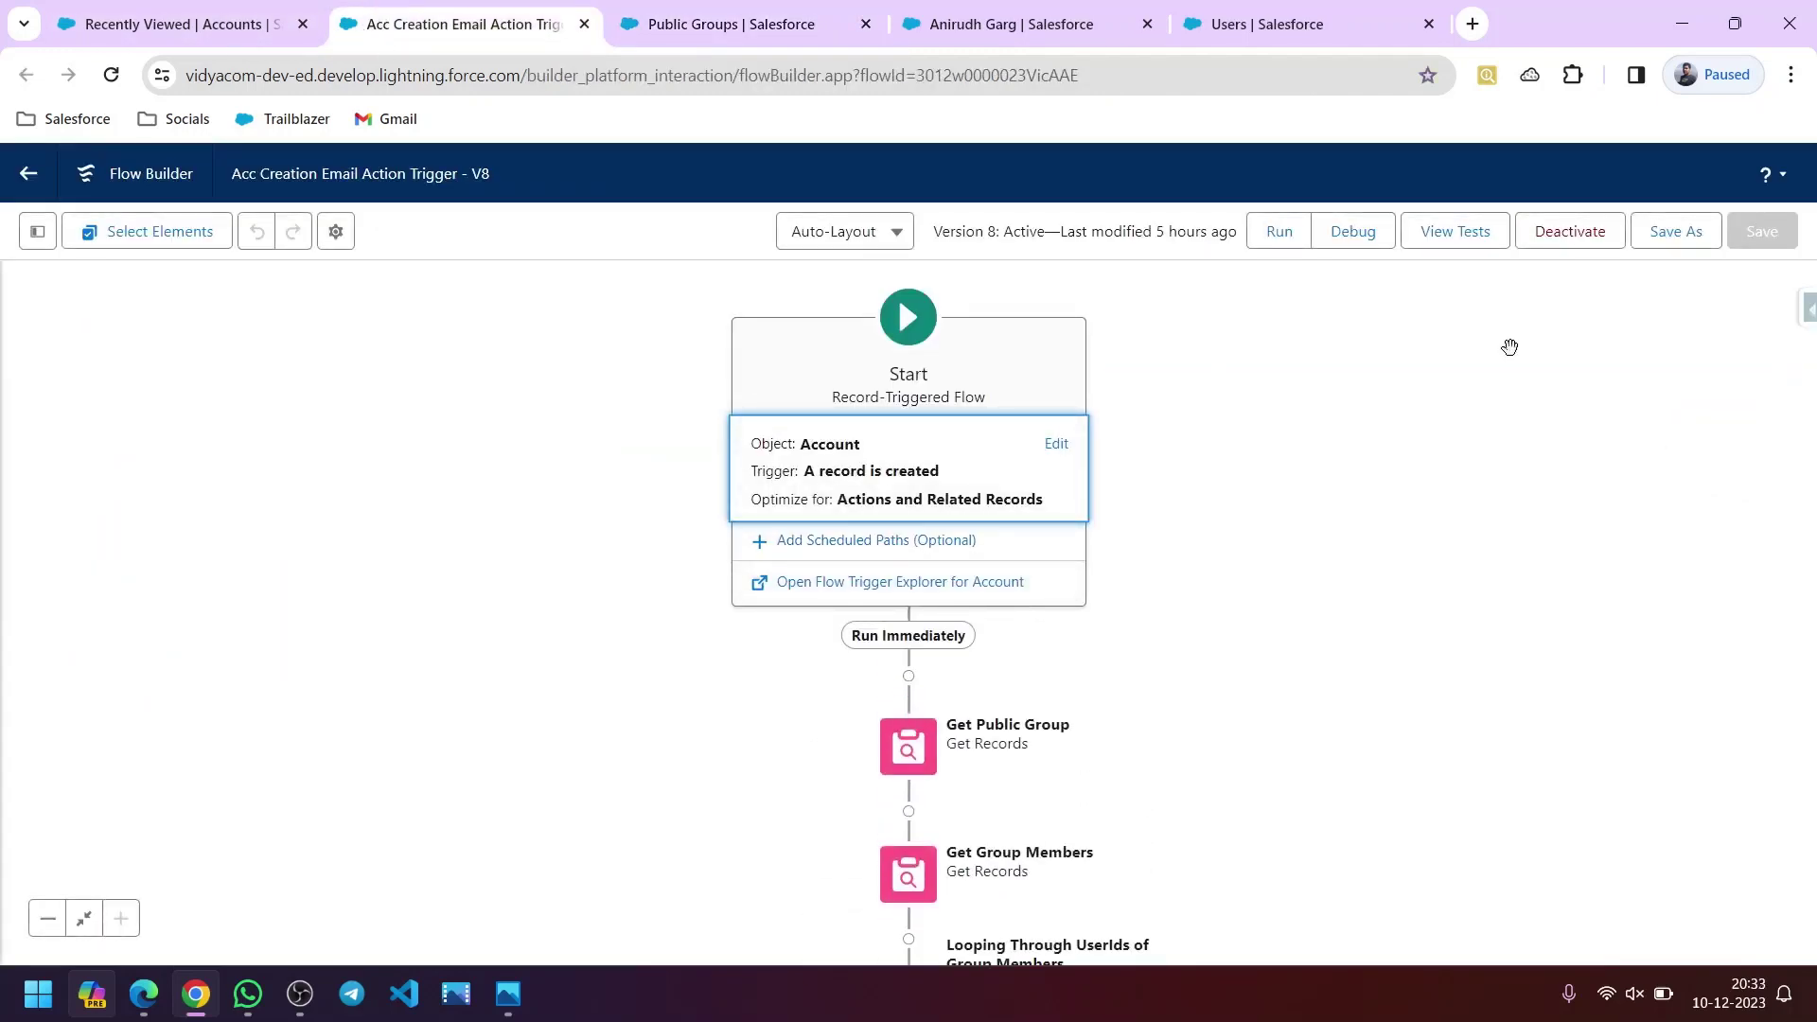
{"action": "left_click", "coordinate": [1349, 232]}
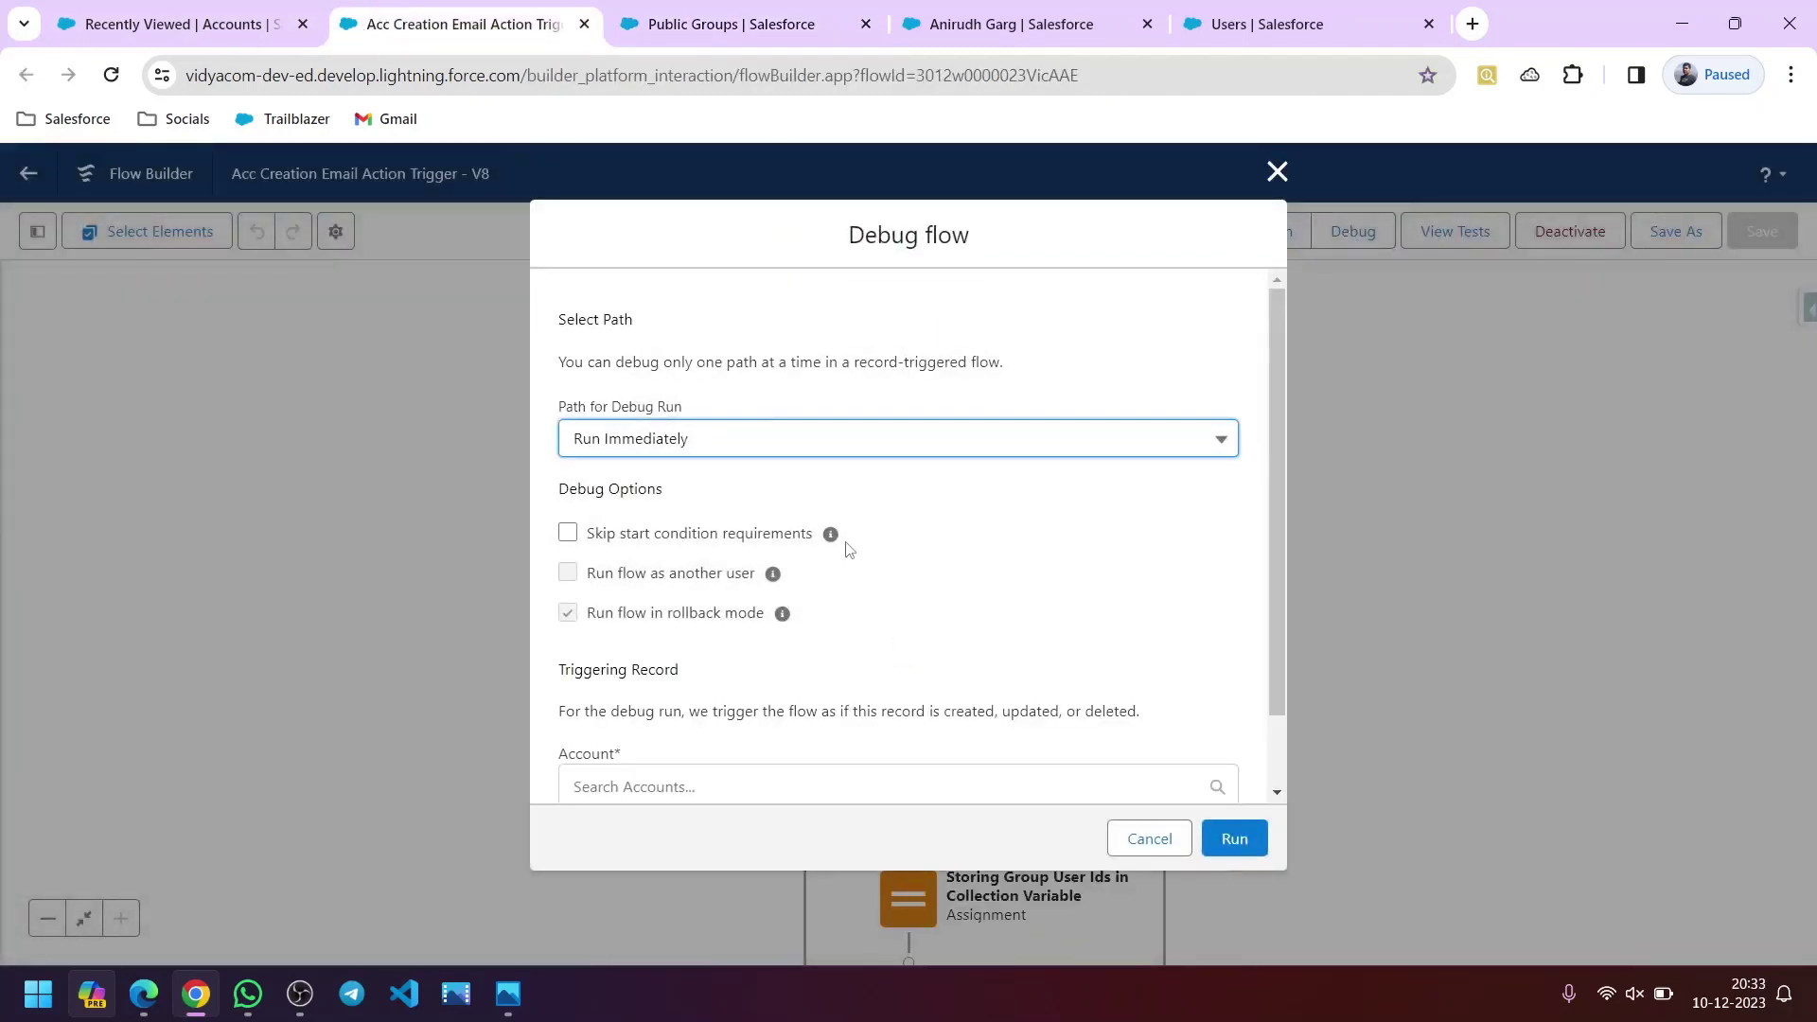
- Run a debug of the flow with Account 101 as the triggering record
{"action": "scroll", "coordinate": [849, 551], "scroll_direction": "down", "scroll_amount": 1}
{"action": "left_click", "coordinate": [649, 701]}
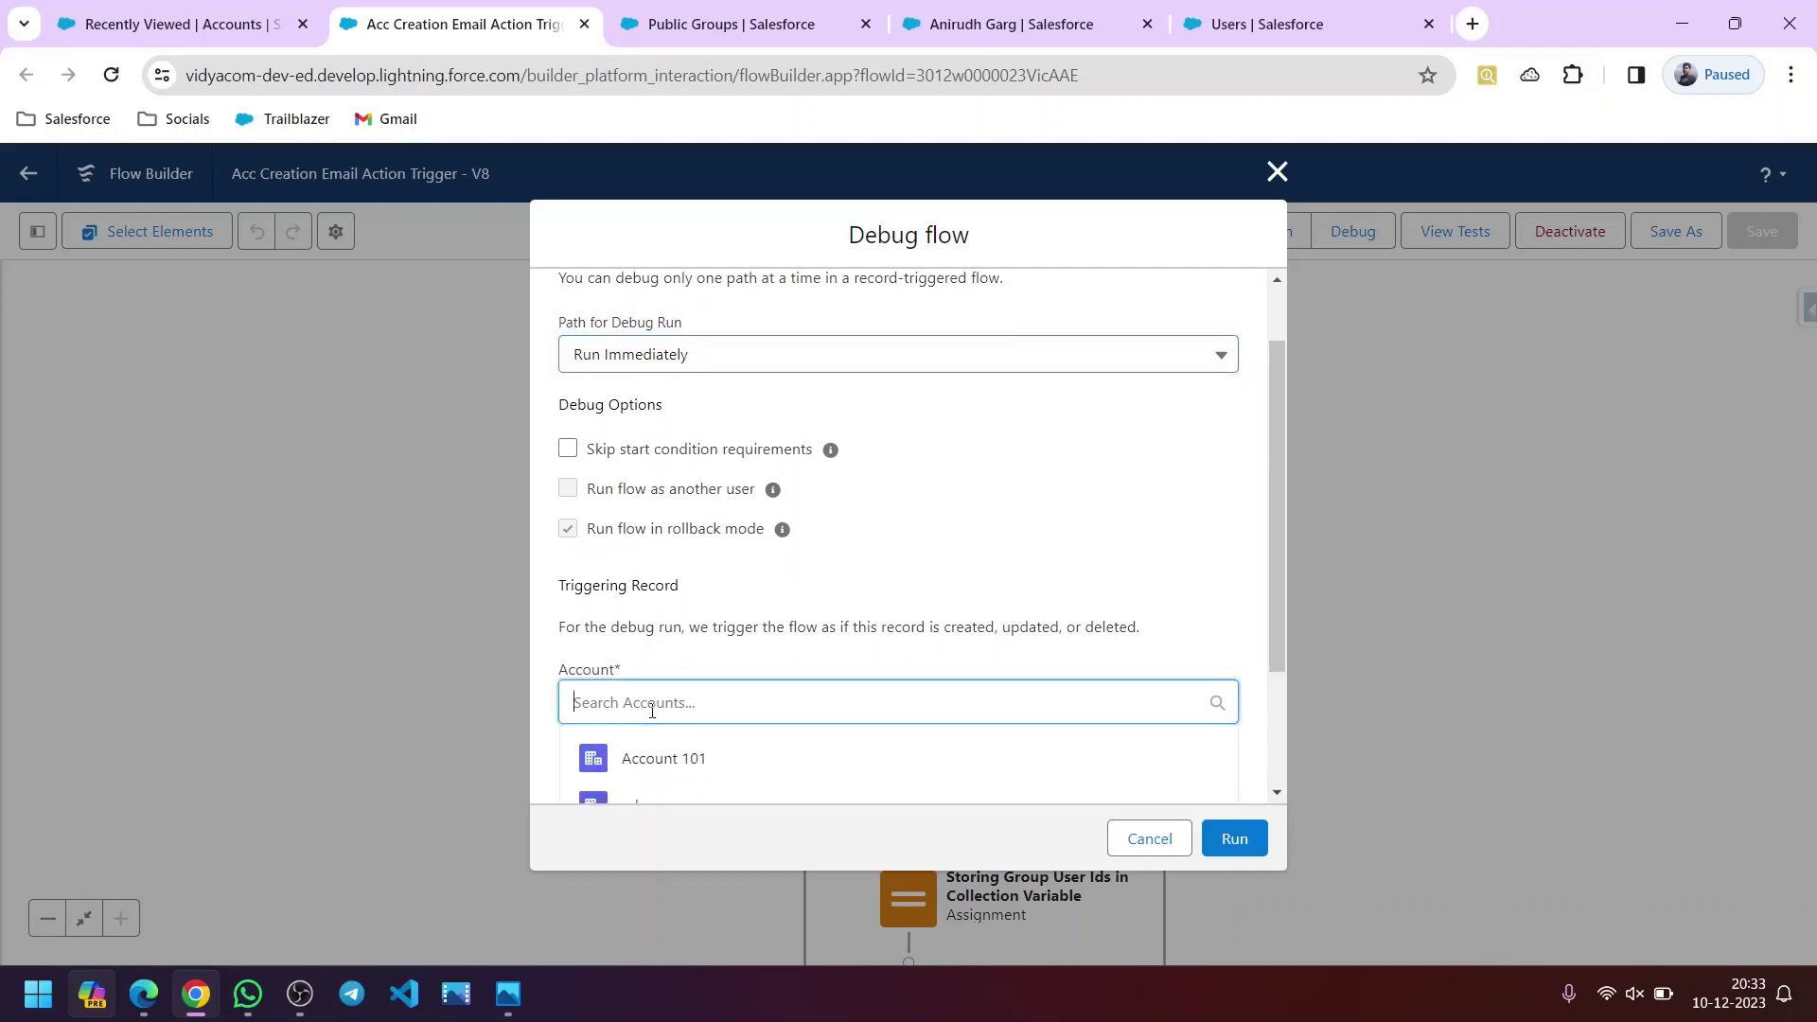
{"action": "left_click", "coordinate": [715, 757]}
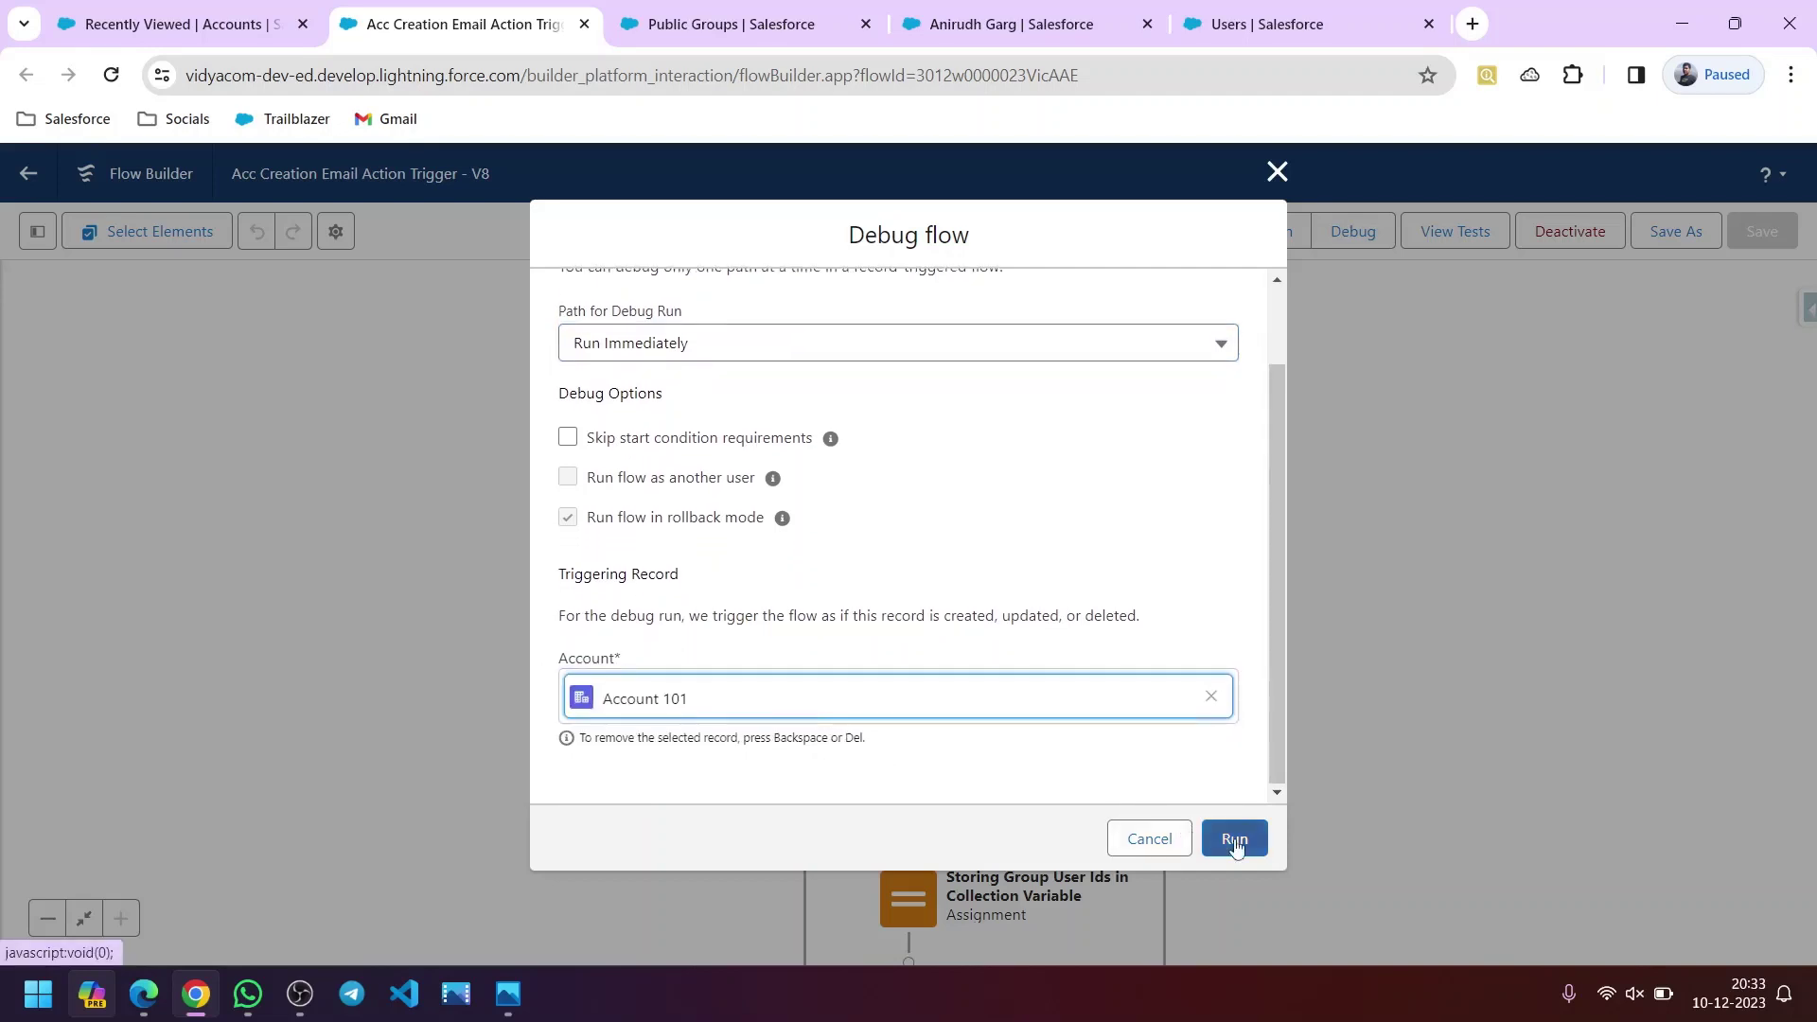
{"action": "left_click", "coordinate": [1233, 839]}
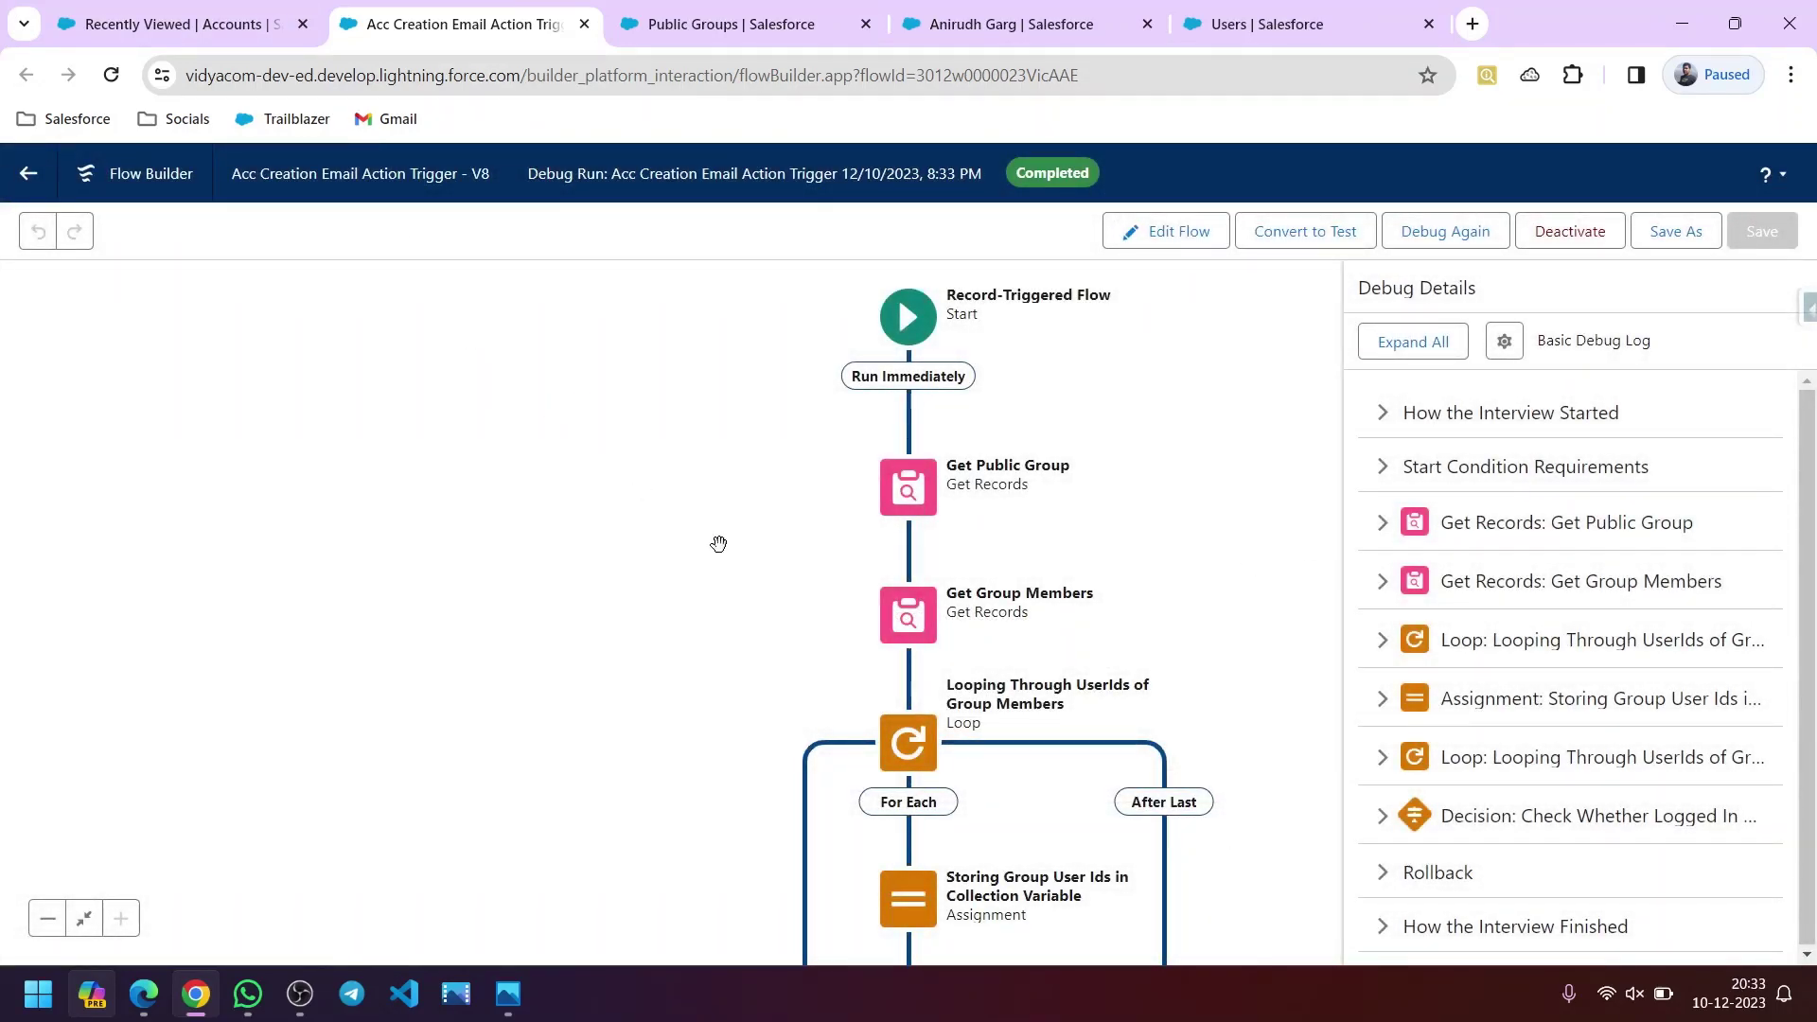
- Expand the Get Public Group and Get Group Members entries in Debug Details
{"action": "scroll", "coordinate": [649, 450], "scroll_direction": "down", "scroll_amount": 5}
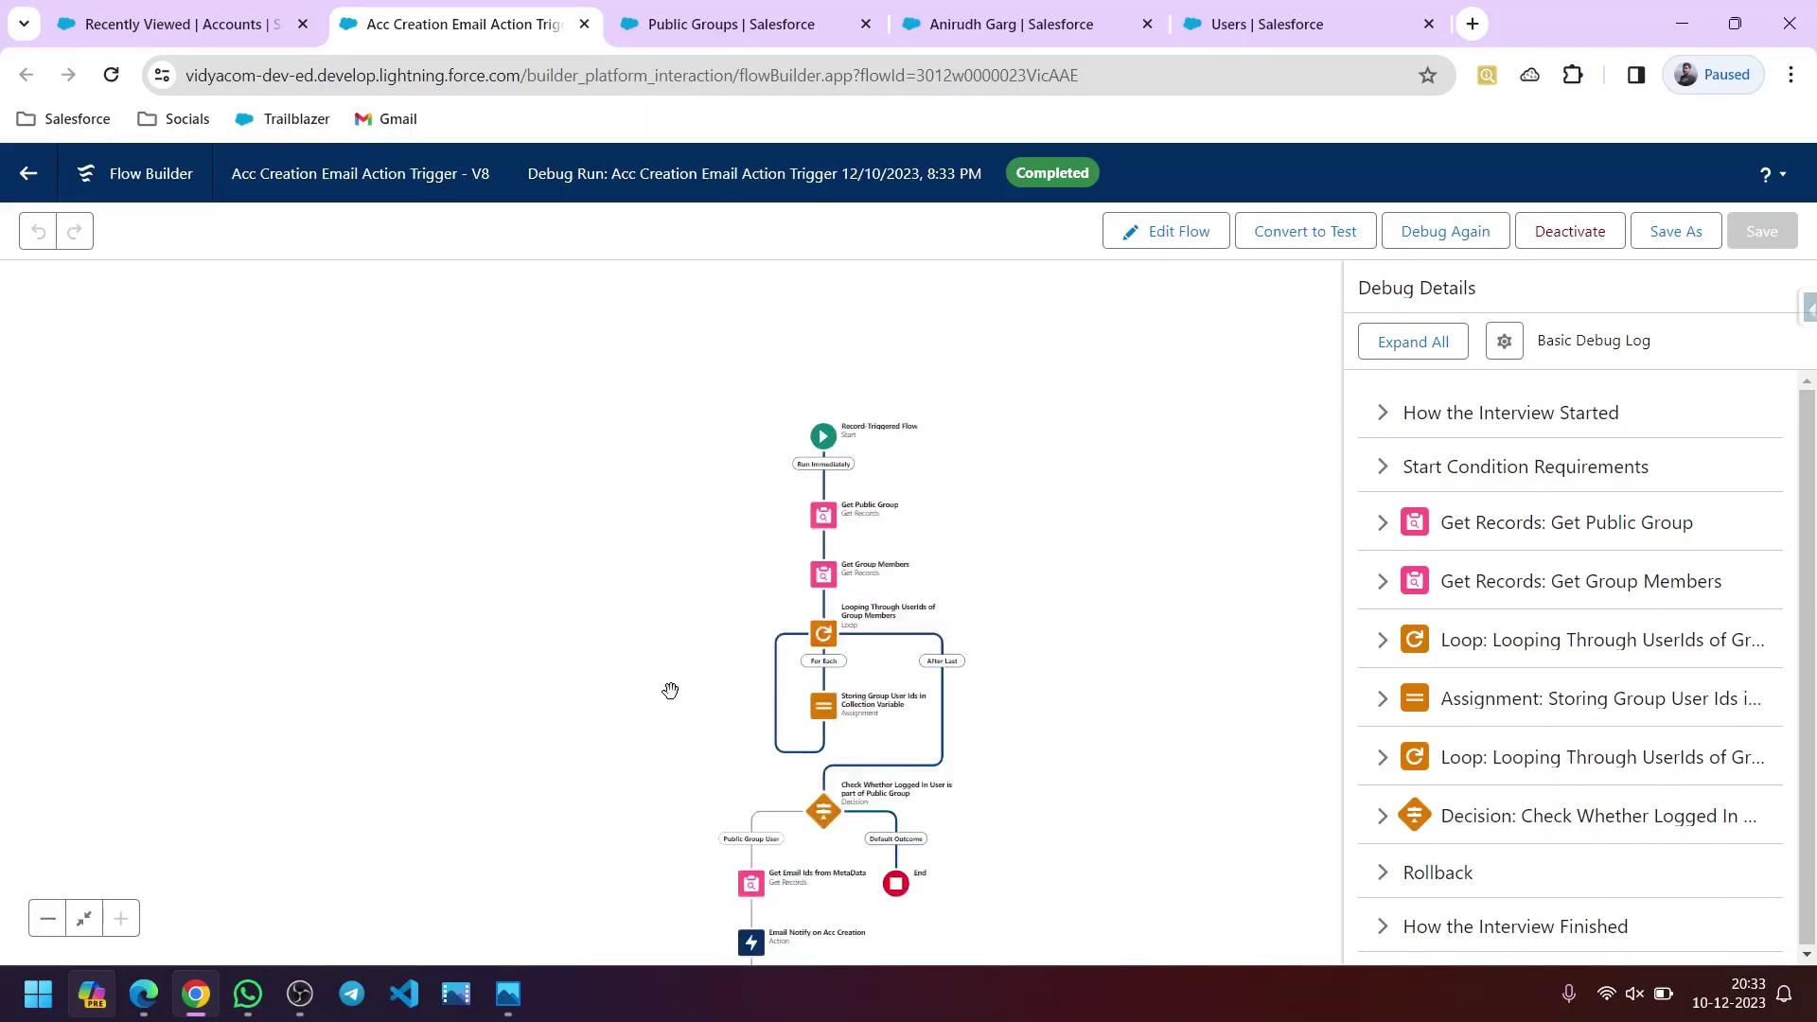
{"action": "scroll", "coordinate": [820, 625], "scroll_direction": "up", "scroll_amount": 2}
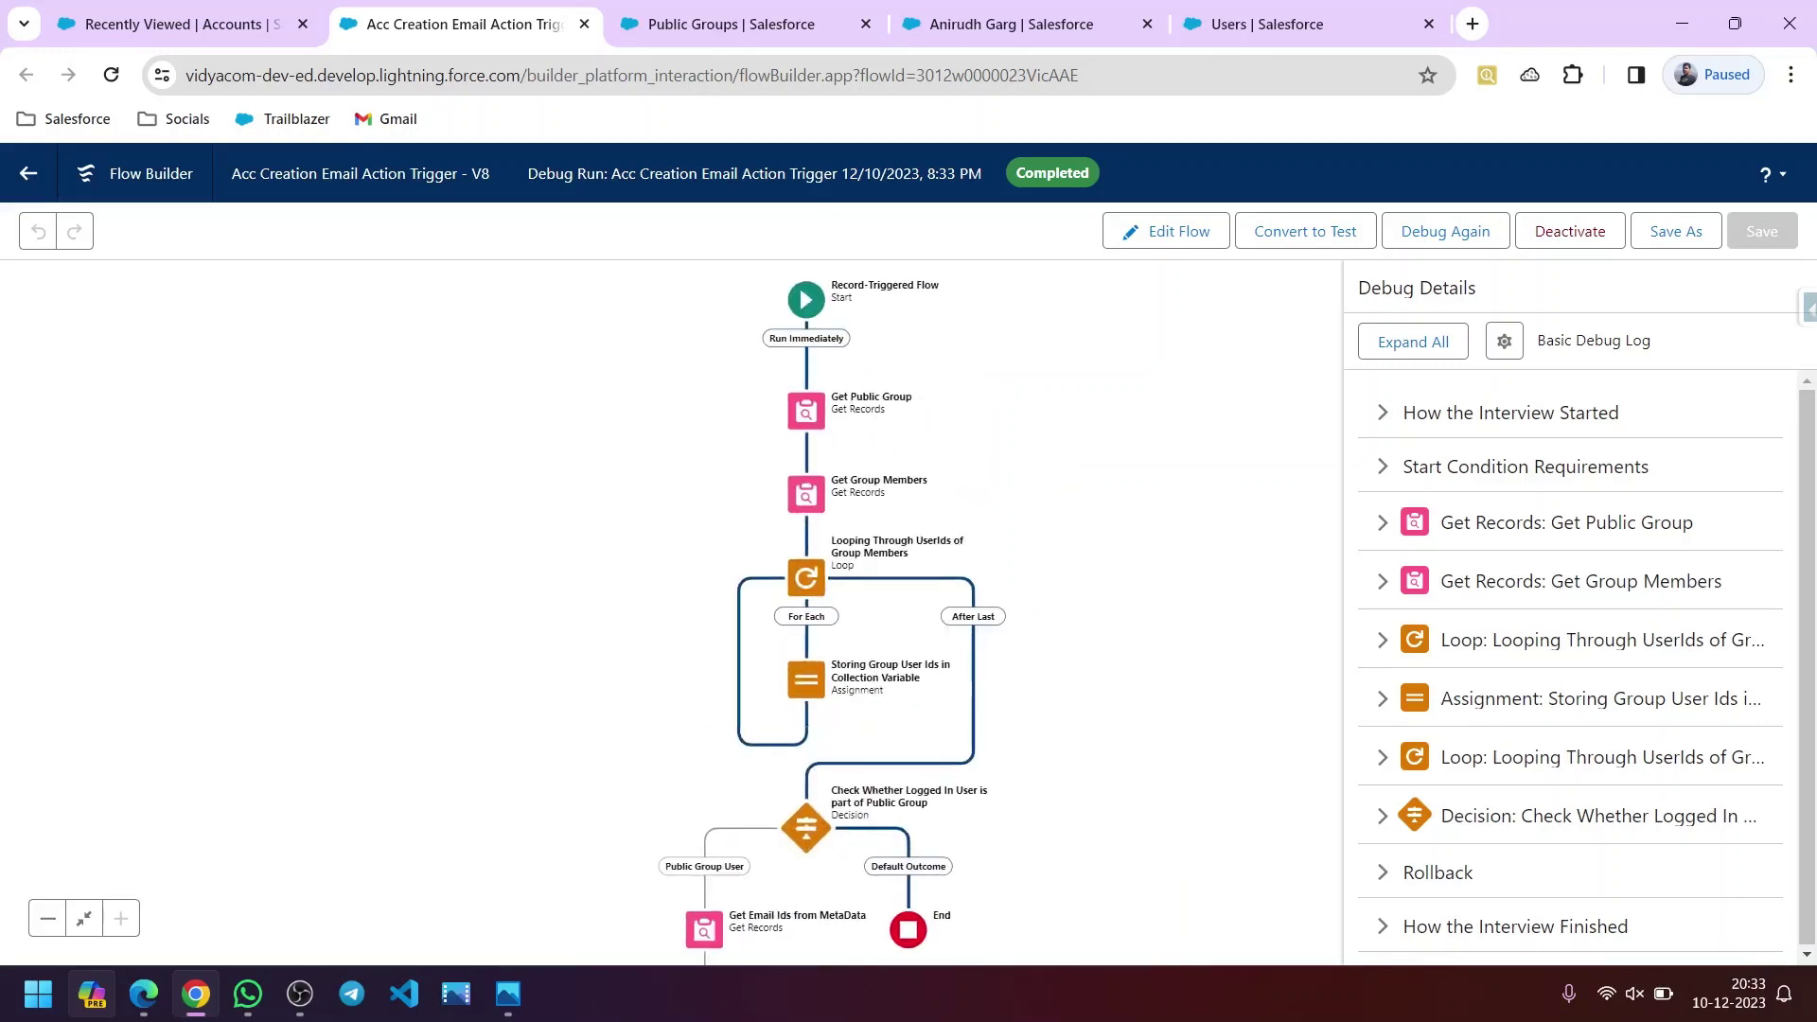
{"action": "left_click_drag", "start_coordinate": [1063, 799], "coordinate": [1056, 621]}
{"action": "scroll", "coordinate": [894, 679], "scroll_direction": "up", "scroll_amount": 2}
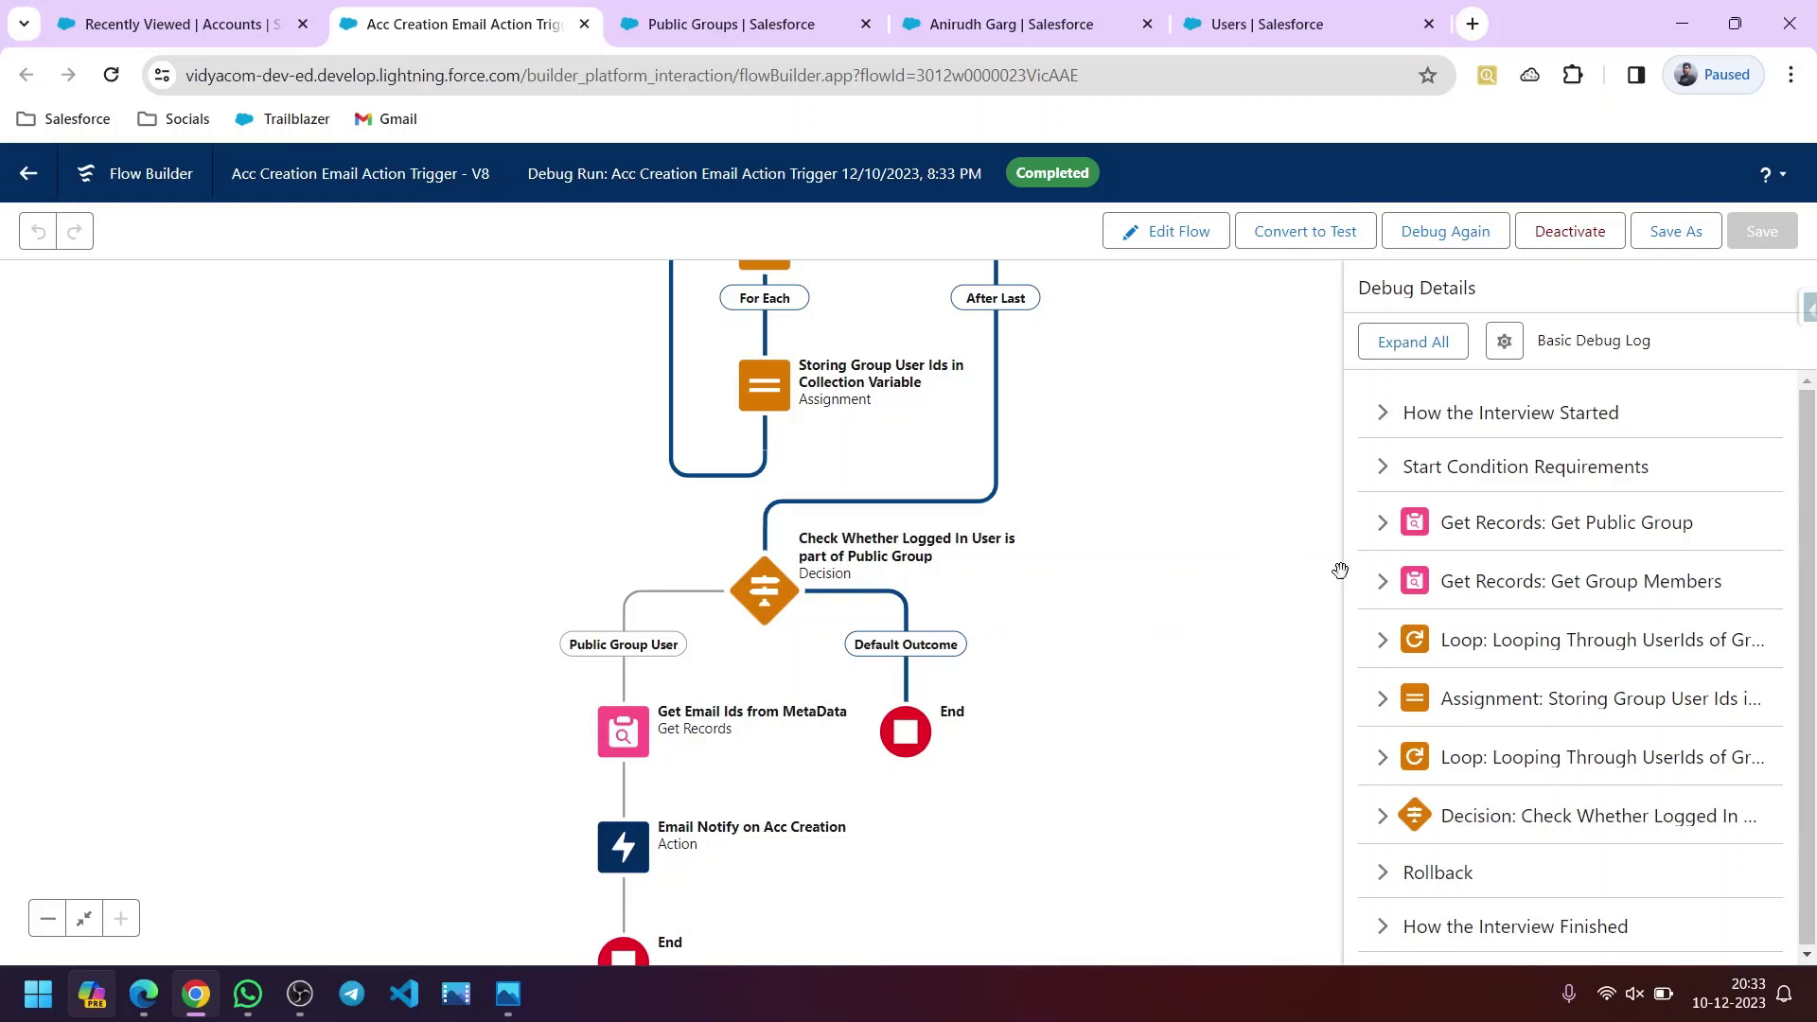
{"action": "left_click", "coordinate": [1383, 530]}
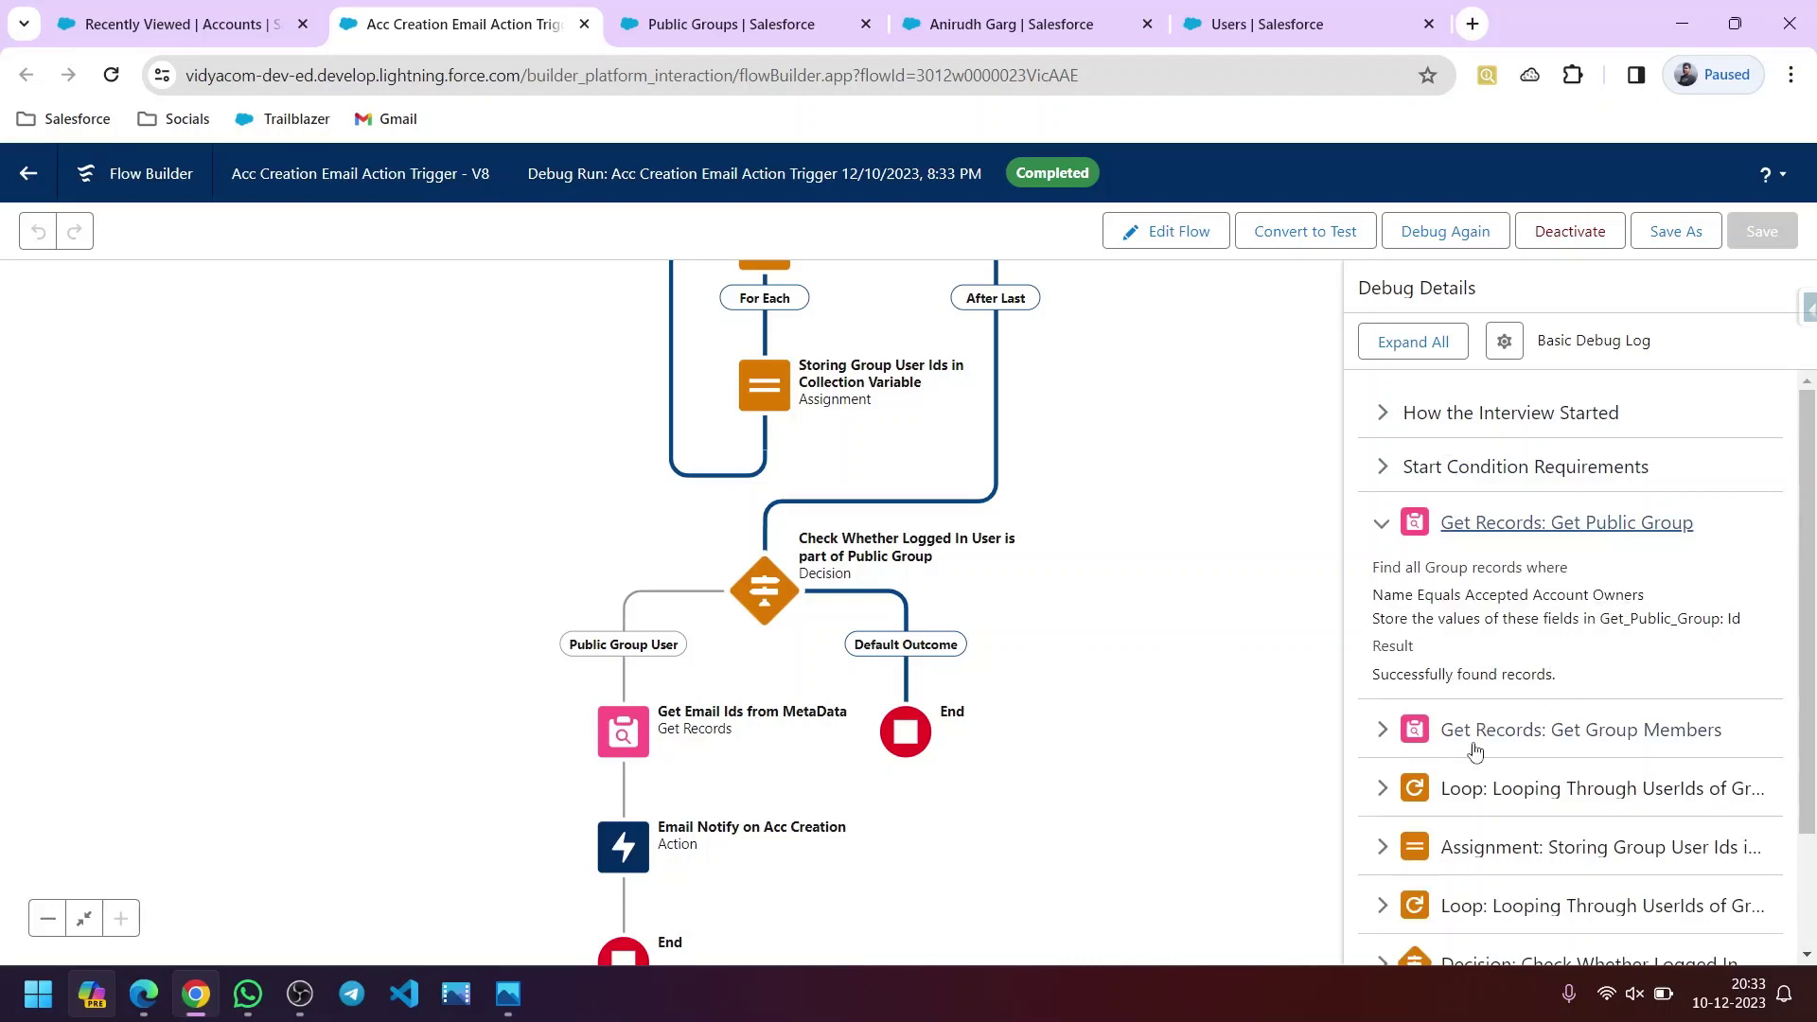
{"action": "left_click", "coordinate": [1383, 730]}
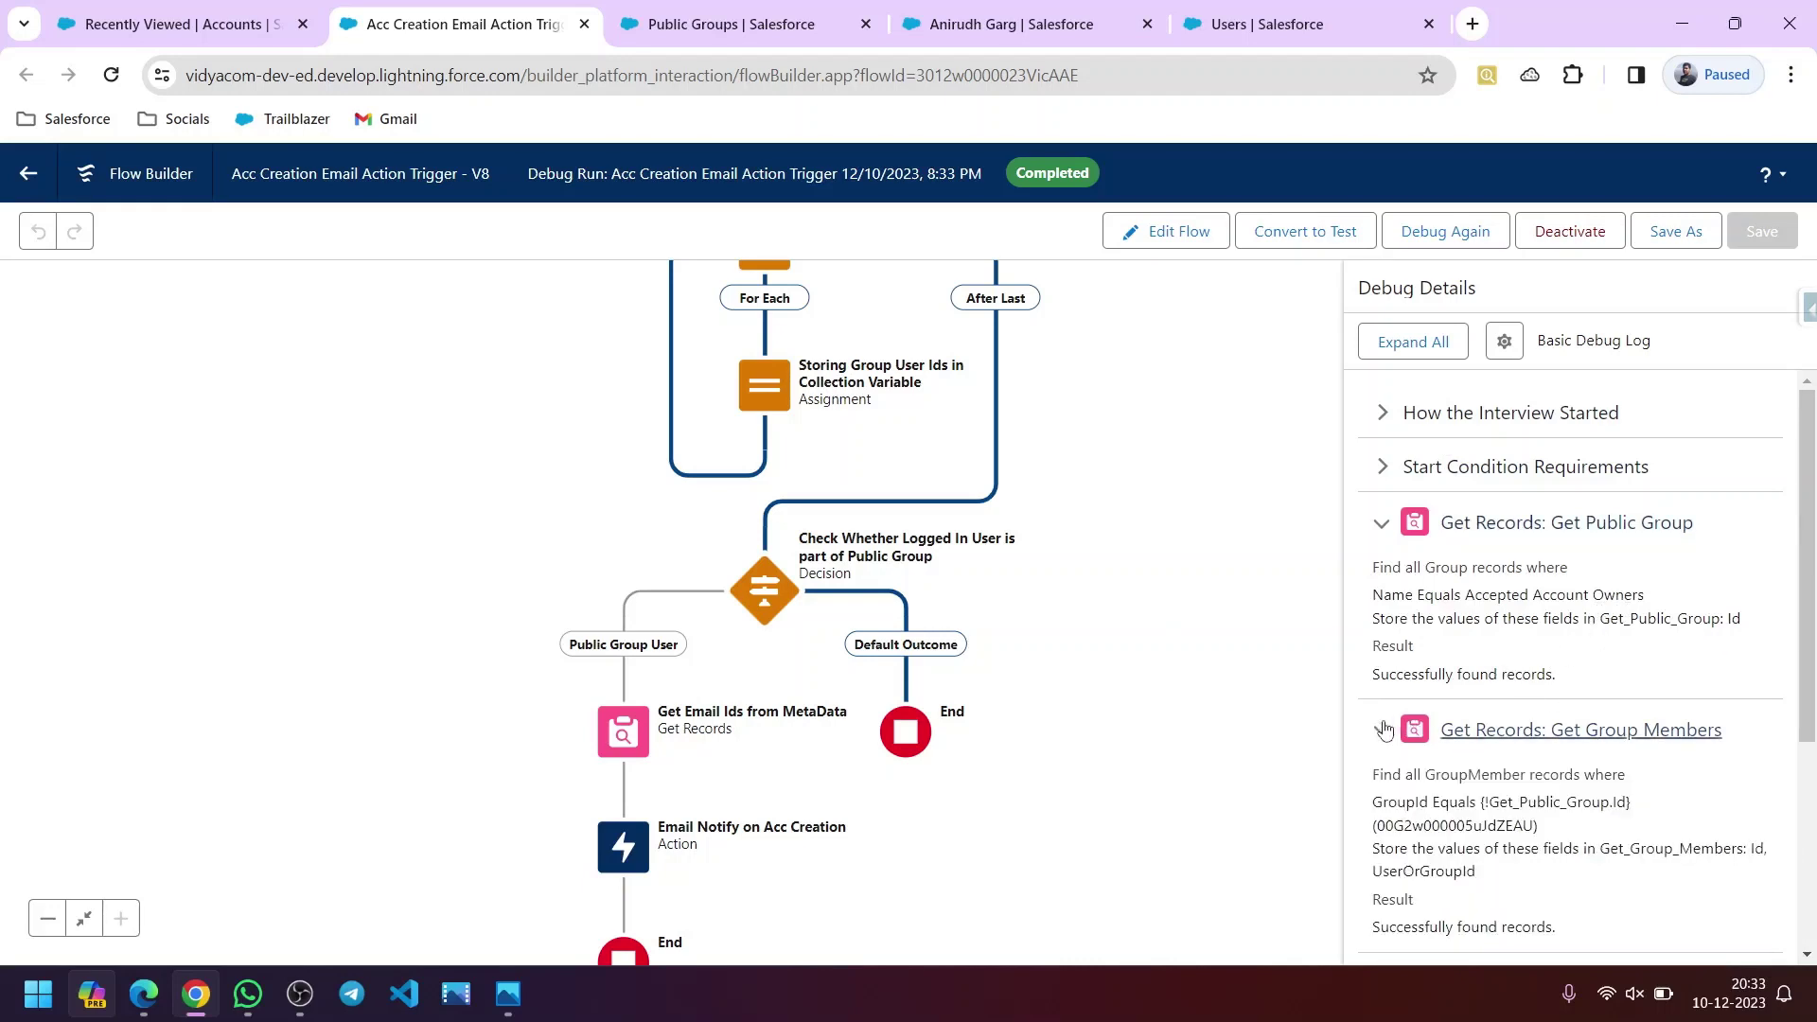
{"action": "scroll", "coordinate": [1474, 725], "scroll_direction": "down", "scroll_amount": 1}
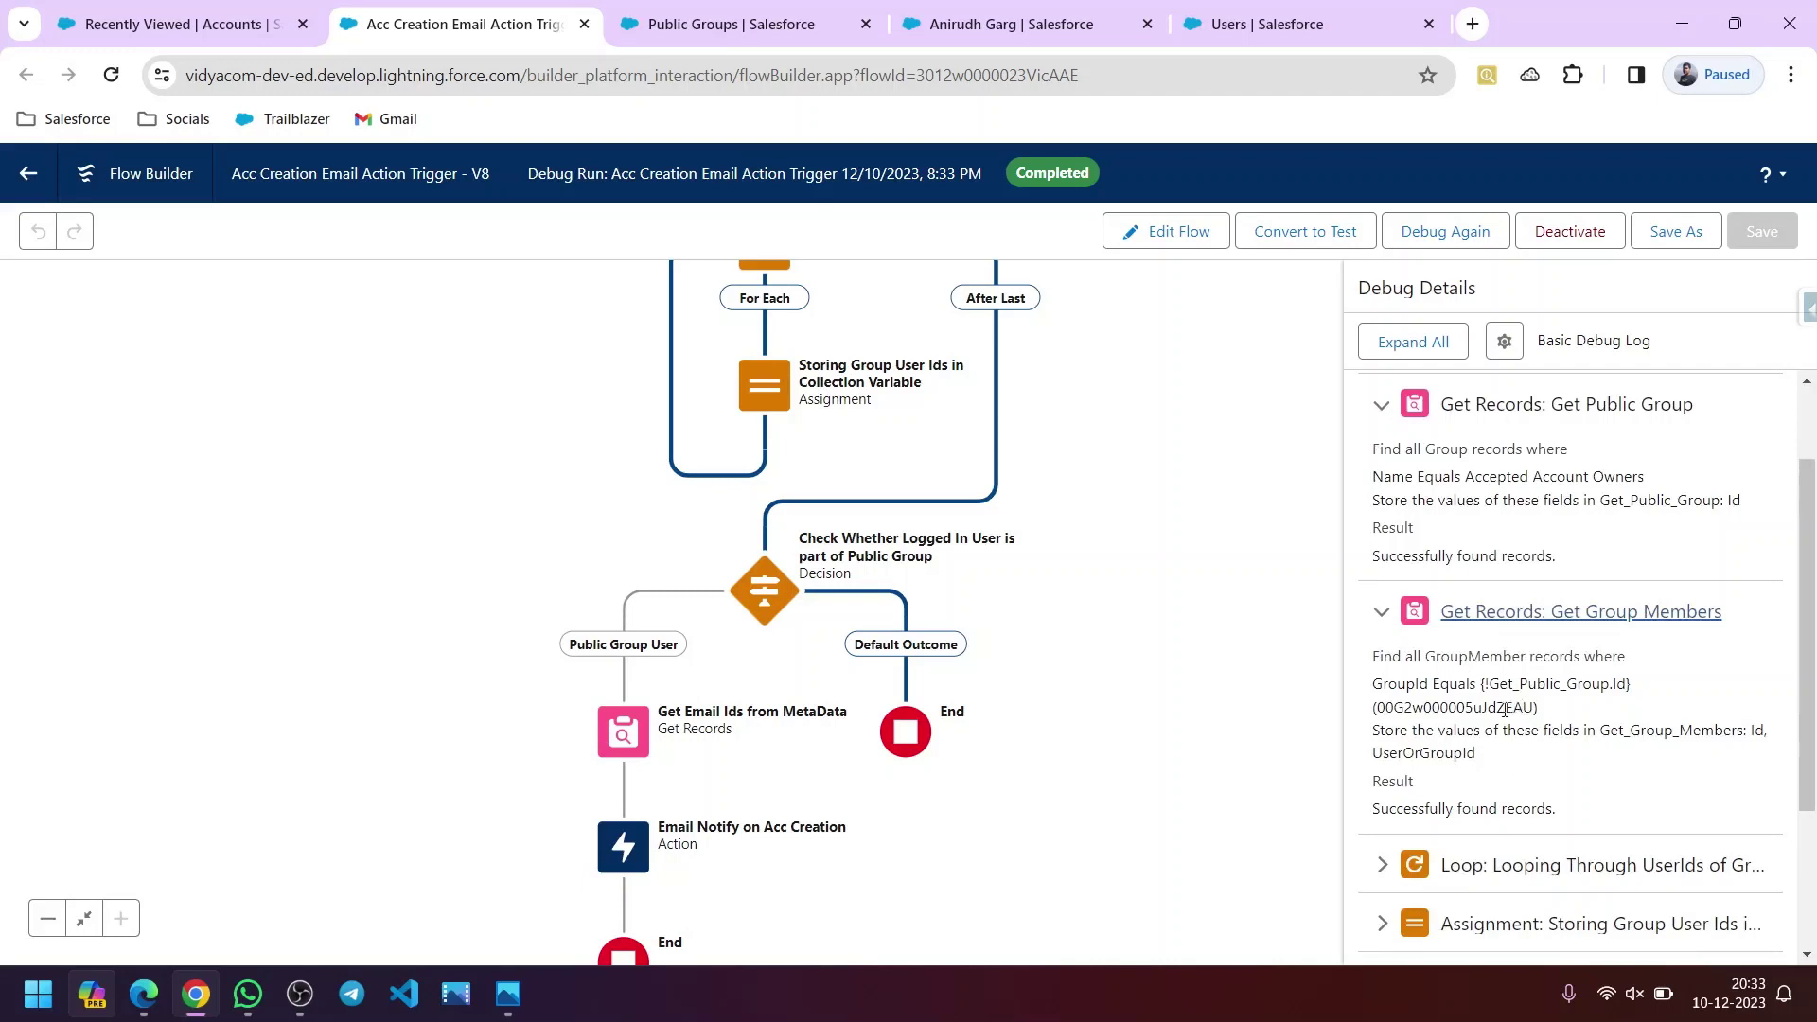
{"action": "scroll", "coordinate": [1504, 710], "scroll_direction": "down", "scroll_amount": 2}
- Inspect the loop iteration and the assignment's GroupUsersIds result, selecting the stored group user ID
{"action": "left_click", "coordinate": [1383, 640]}
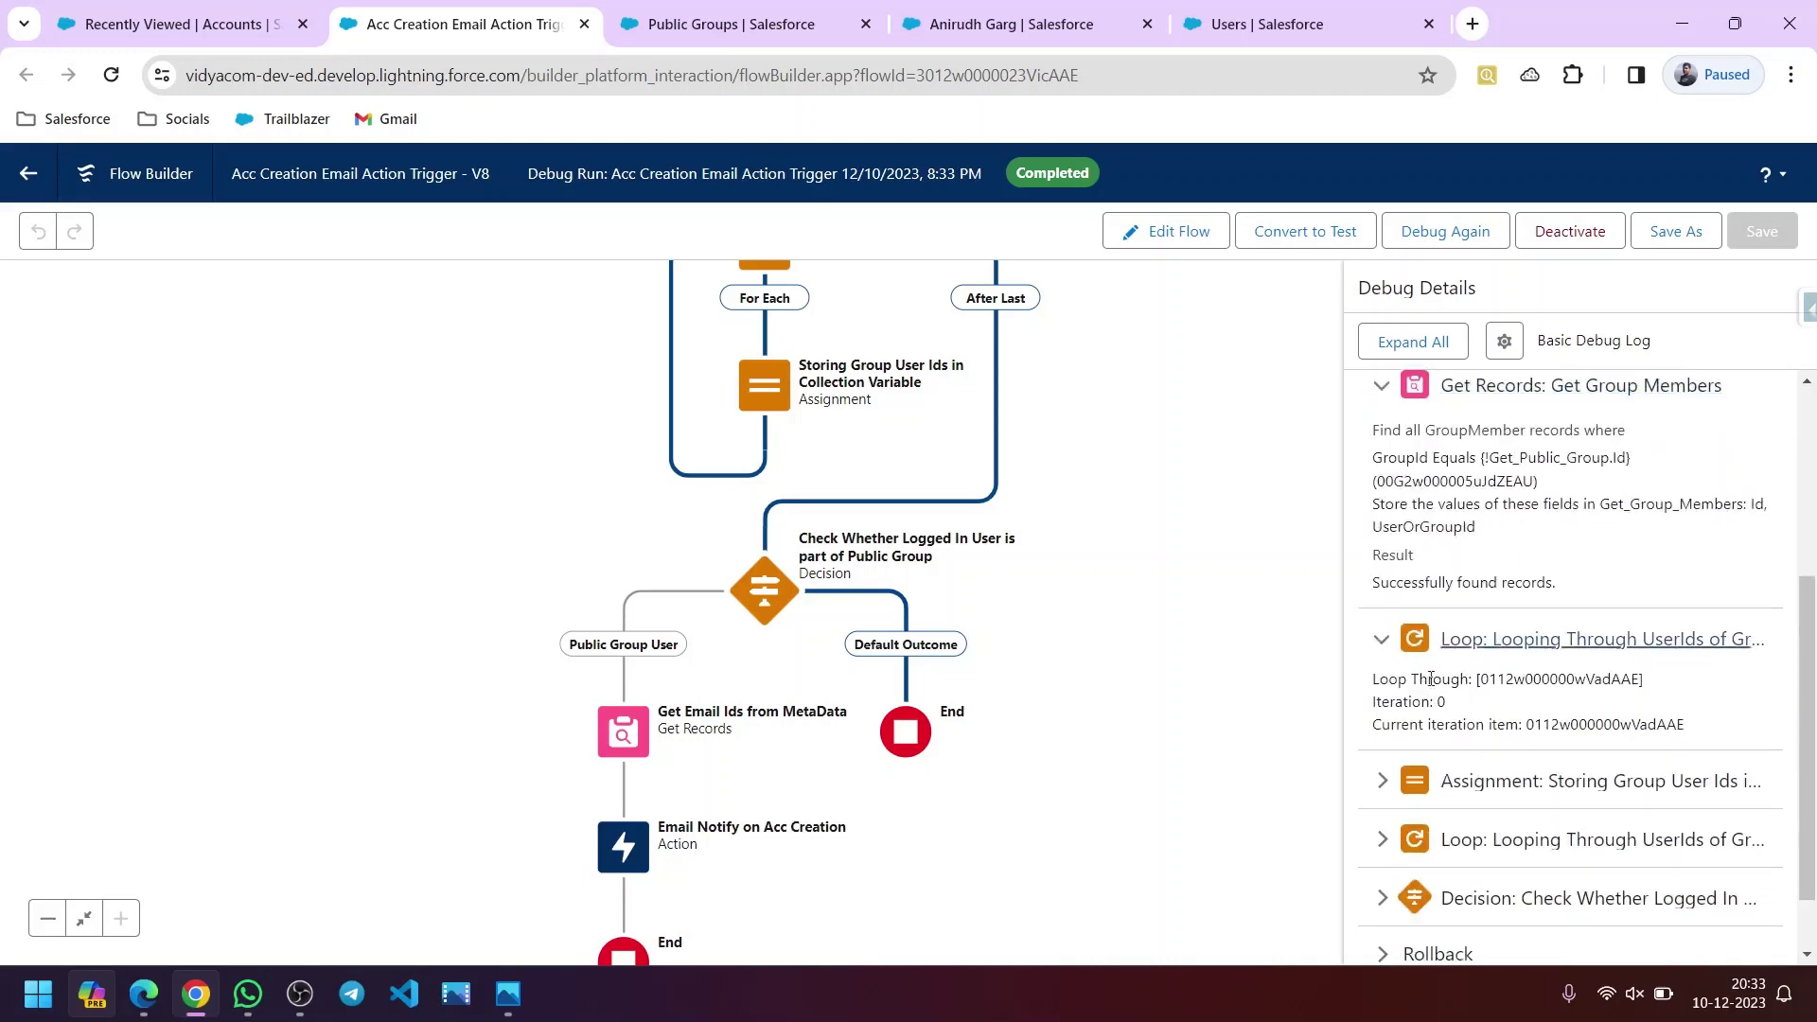
{"action": "scroll", "coordinate": [1431, 679], "scroll_direction": "down", "scroll_amount": 1}
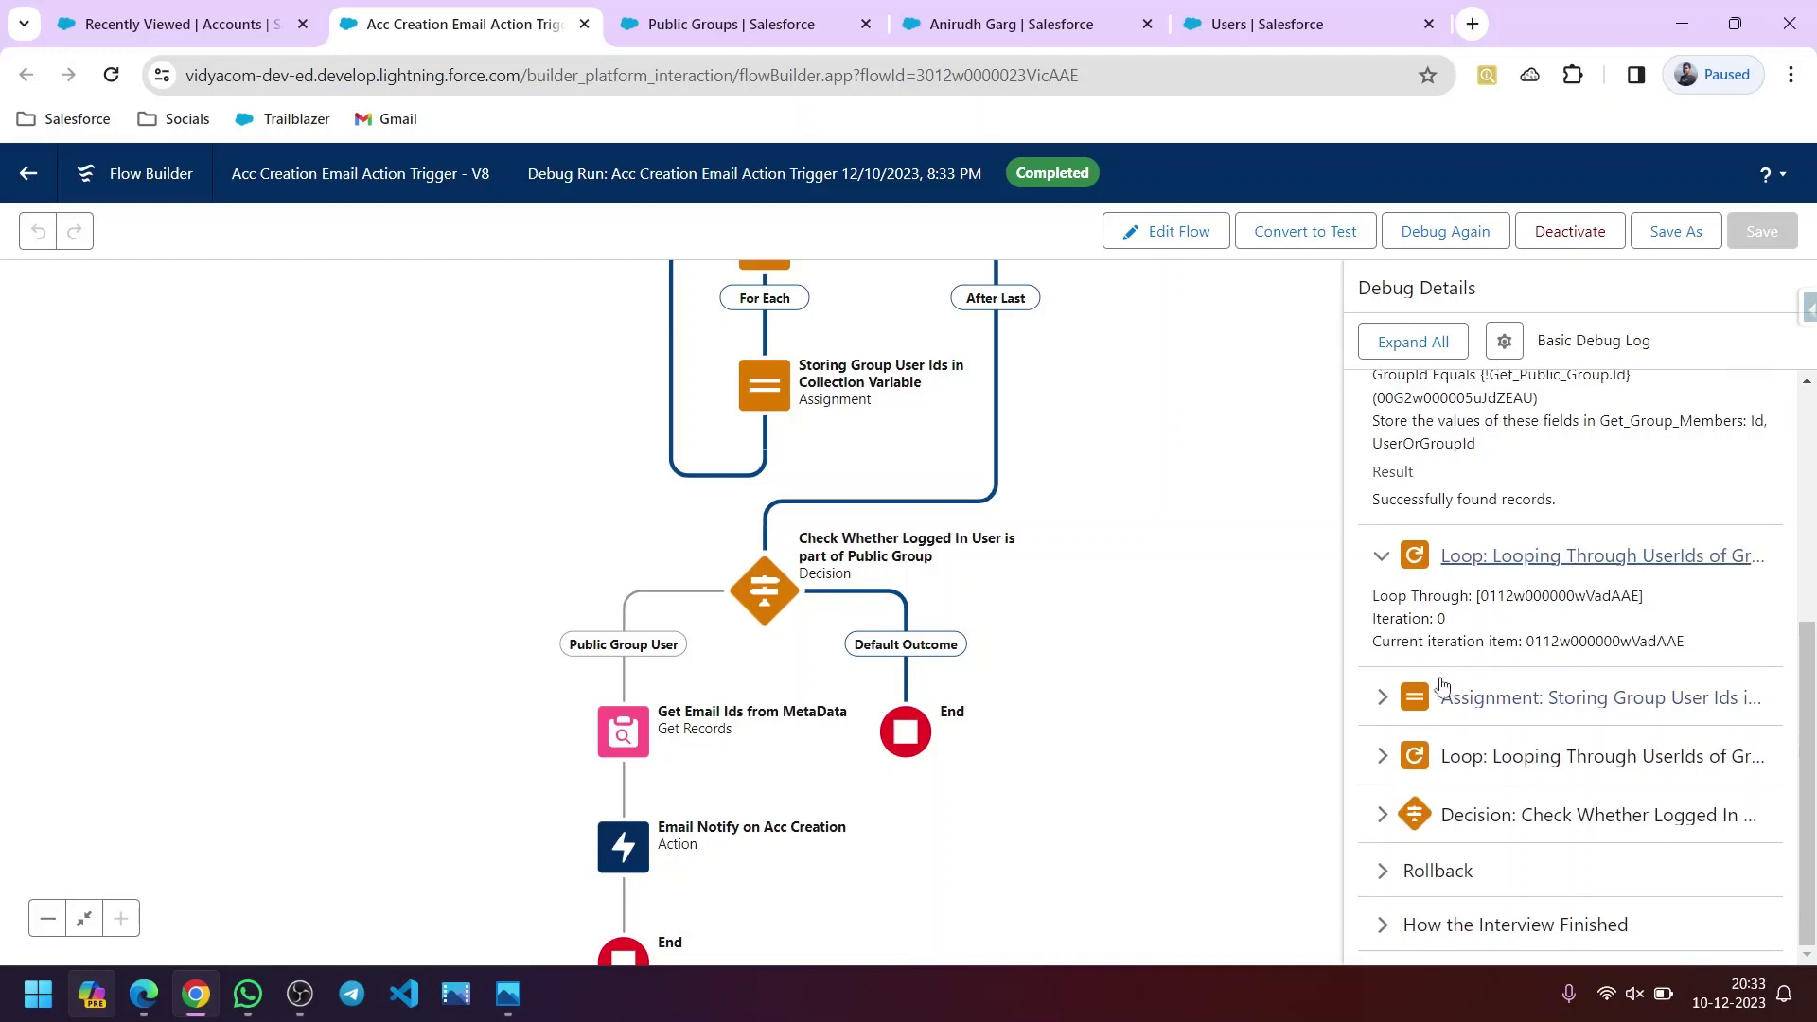
{"action": "left_click", "coordinate": [1381, 700]}
{"action": "scroll", "coordinate": [1445, 707], "scroll_direction": "down", "scroll_amount": 1}
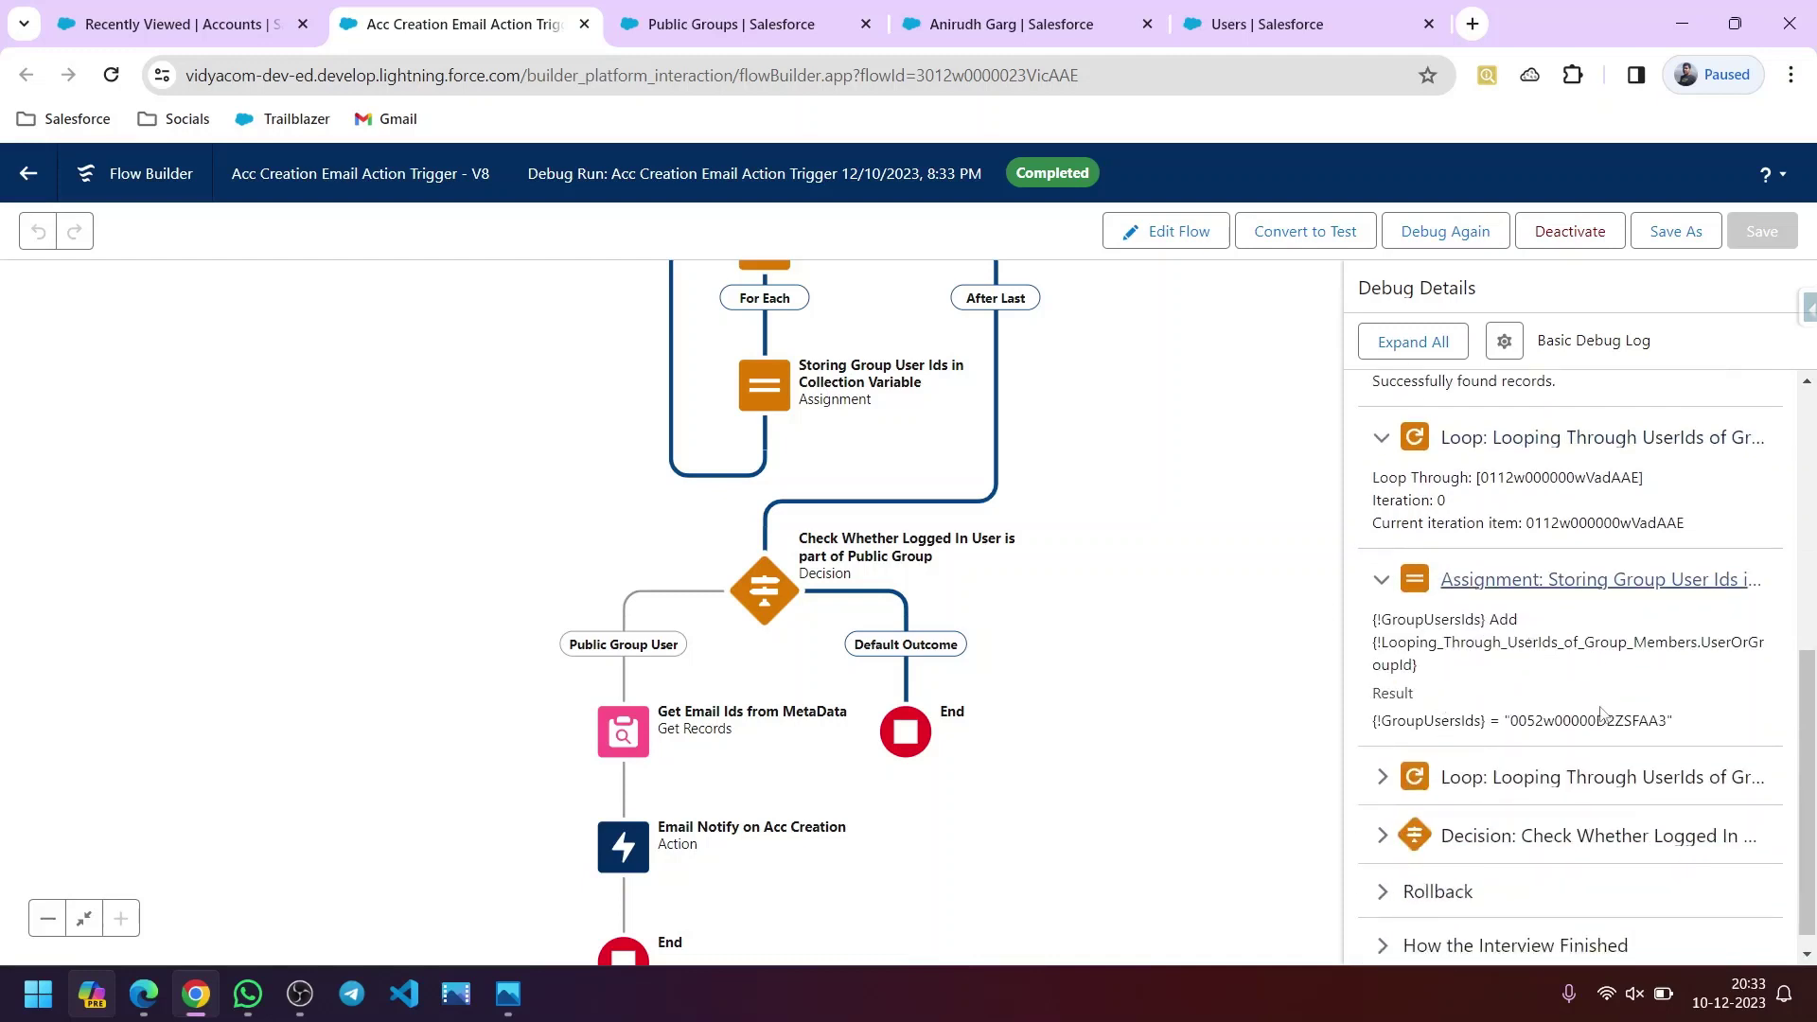
{"action": "left_click_drag", "start_coordinate": [1671, 721], "coordinate": [1517, 739]}
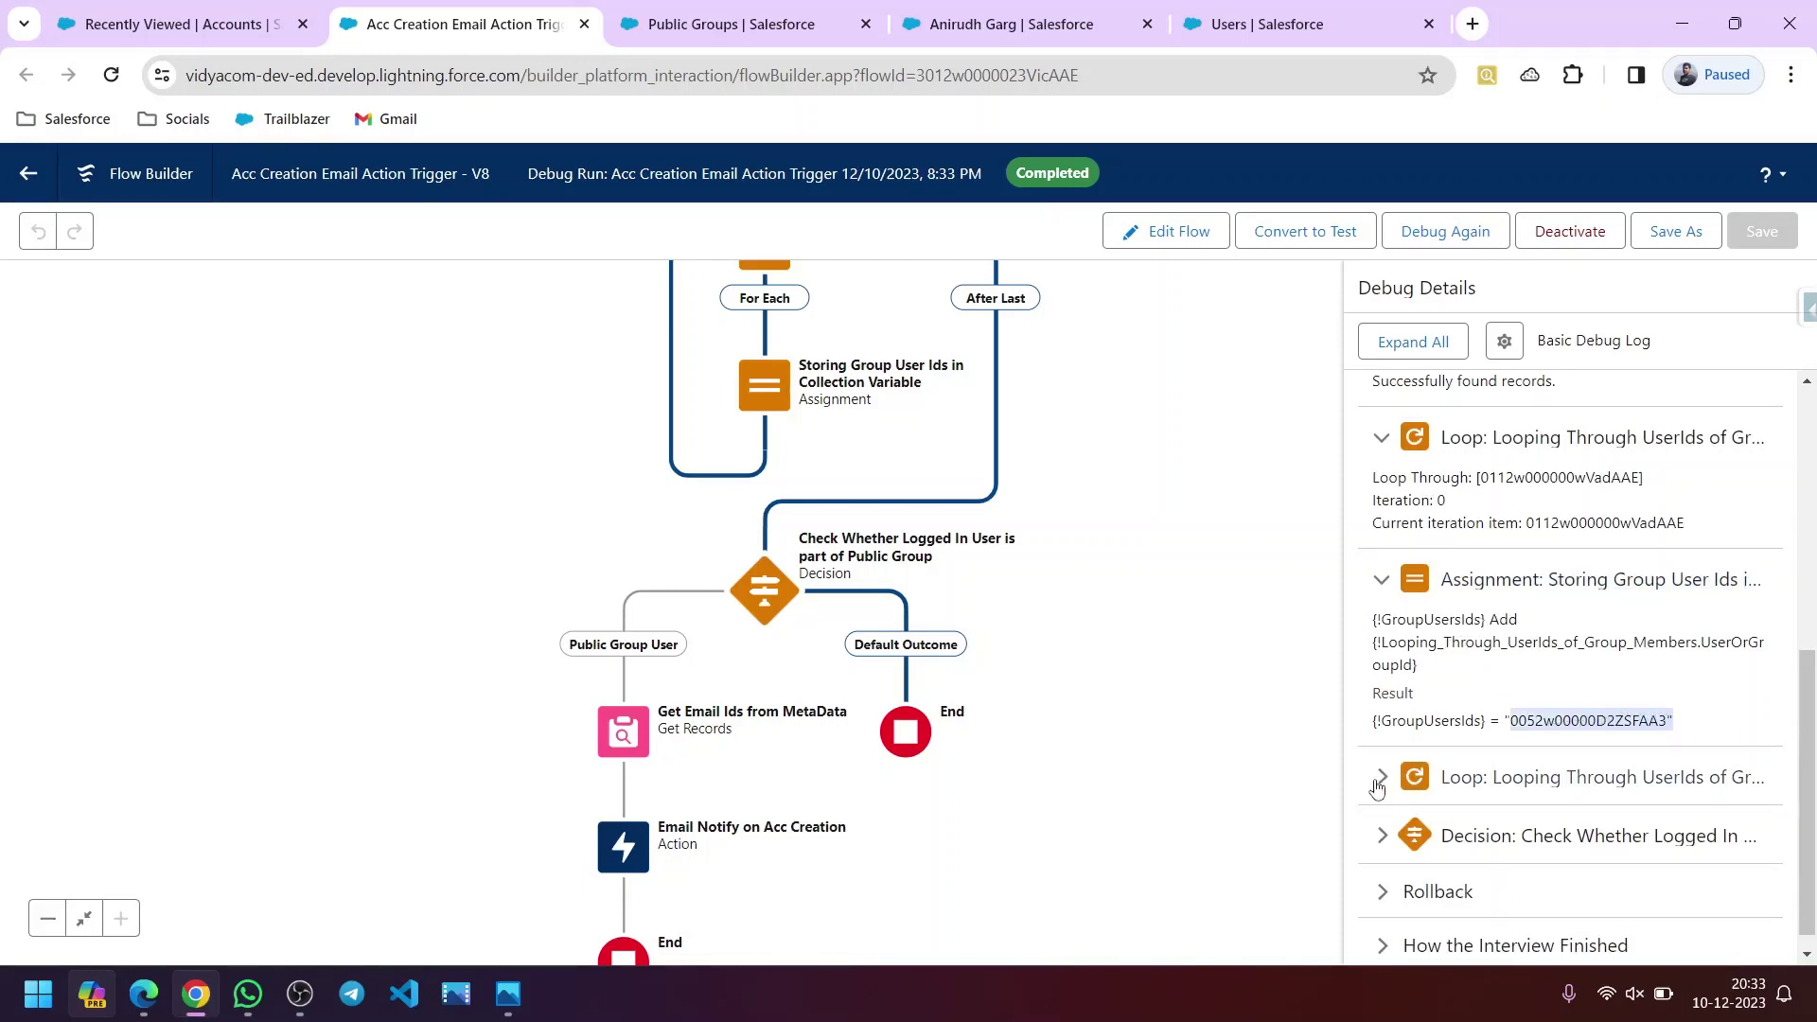
- Check the decision conditions: the owner ID isn't in GroupUsersIds, so Public_Group_User was skipped
{"action": "scroll", "coordinate": [1398, 833], "scroll_direction": "down", "scroll_amount": 1}
{"action": "left_click", "coordinate": [1397, 815]}
{"action": "scroll", "coordinate": [1446, 787], "scroll_direction": "down", "scroll_amount": 2}
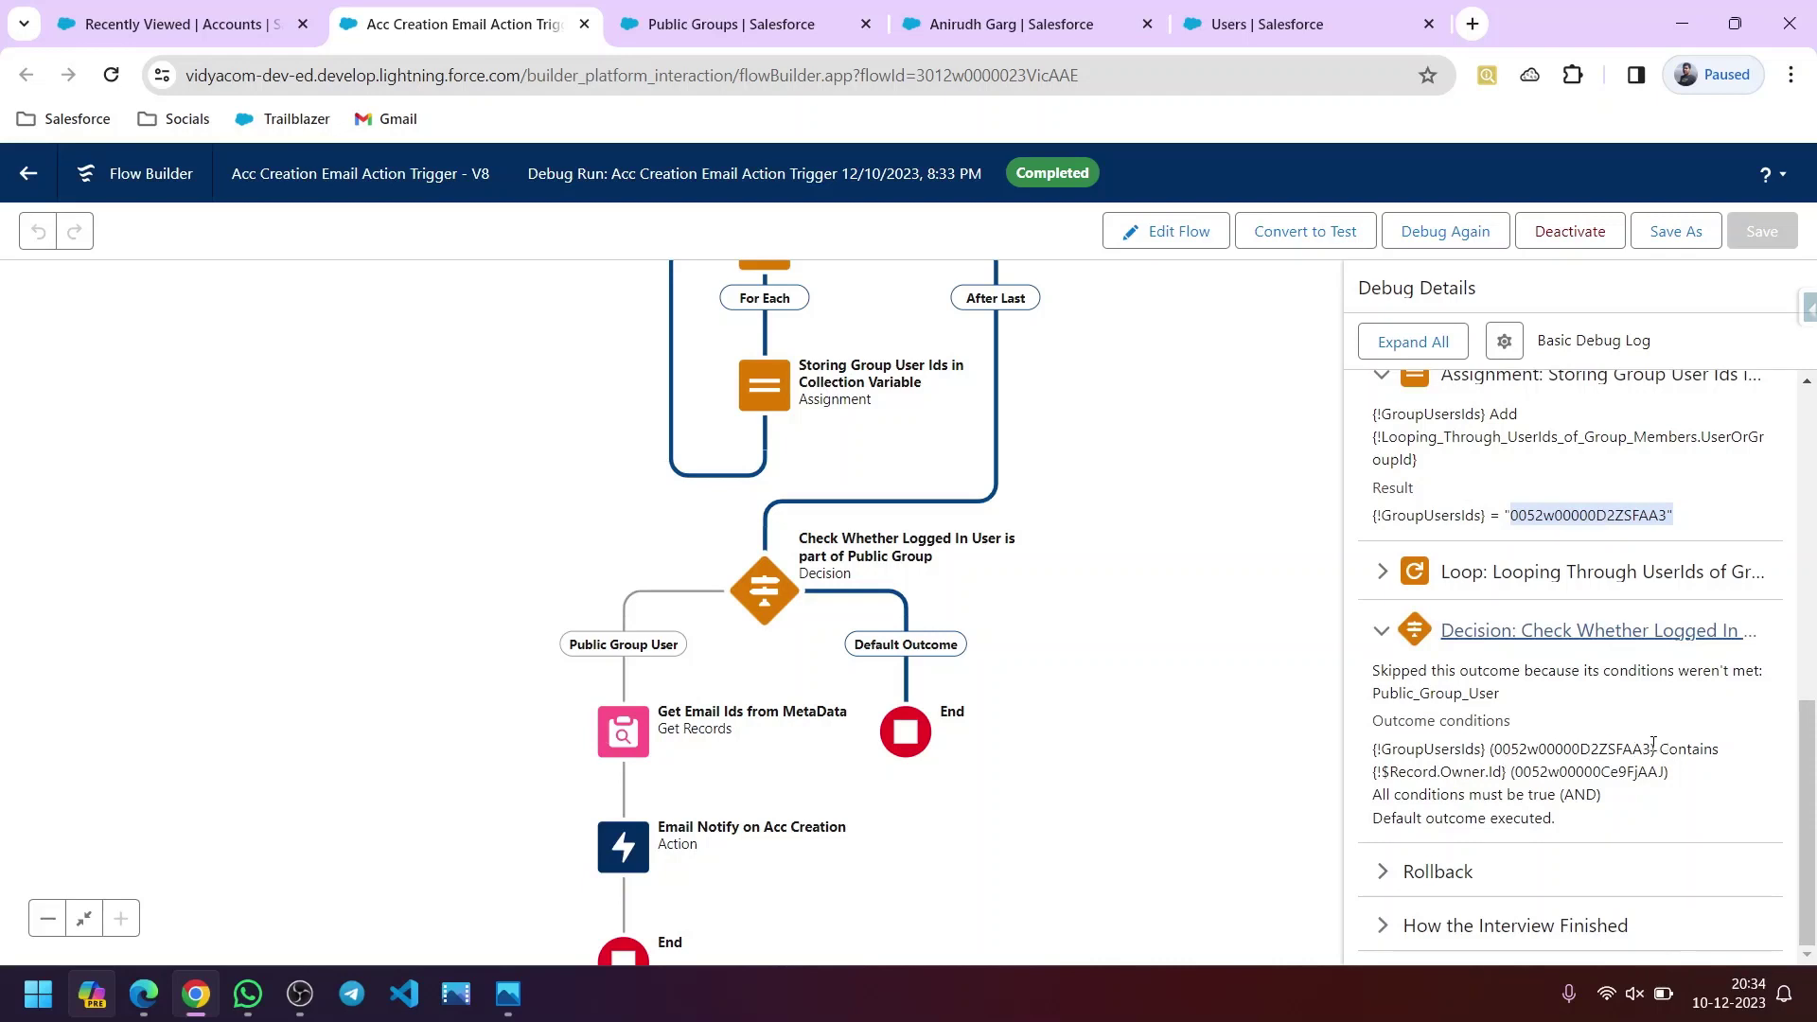
{"action": "left_click_drag", "start_coordinate": [1654, 749], "coordinate": [1499, 752]}
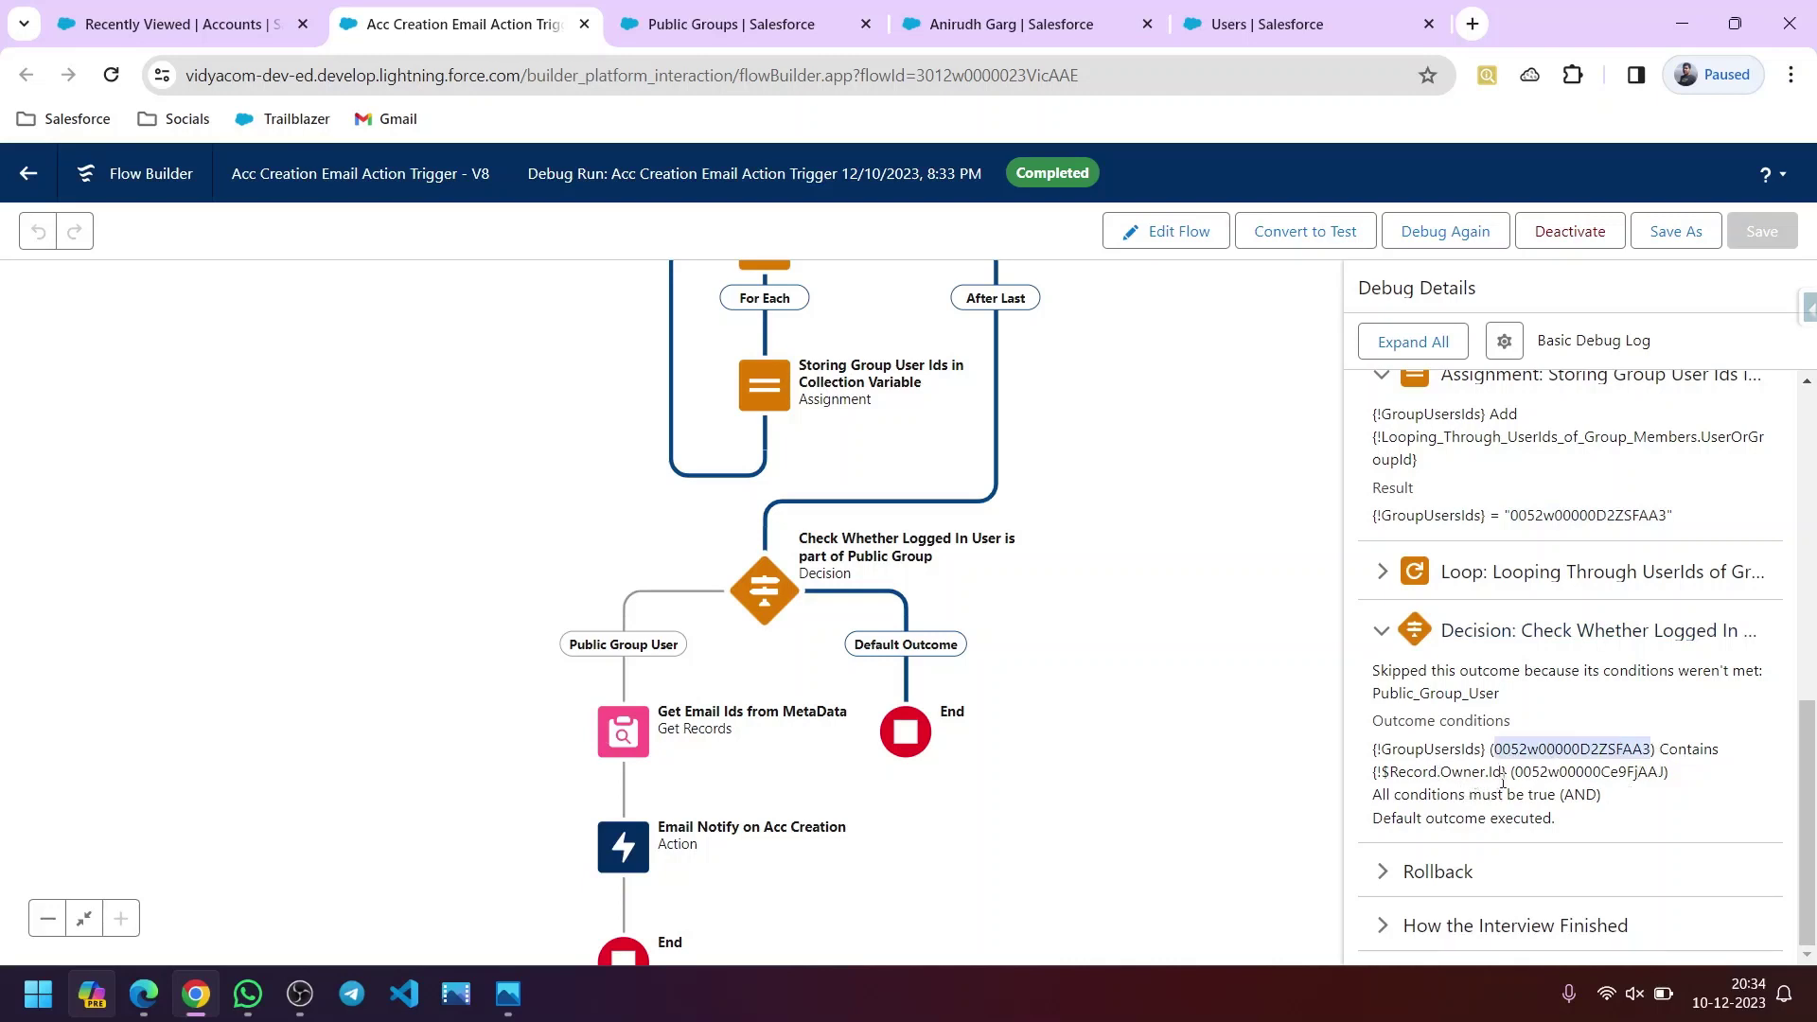
{"action": "left_click", "coordinate": [1660, 769]}
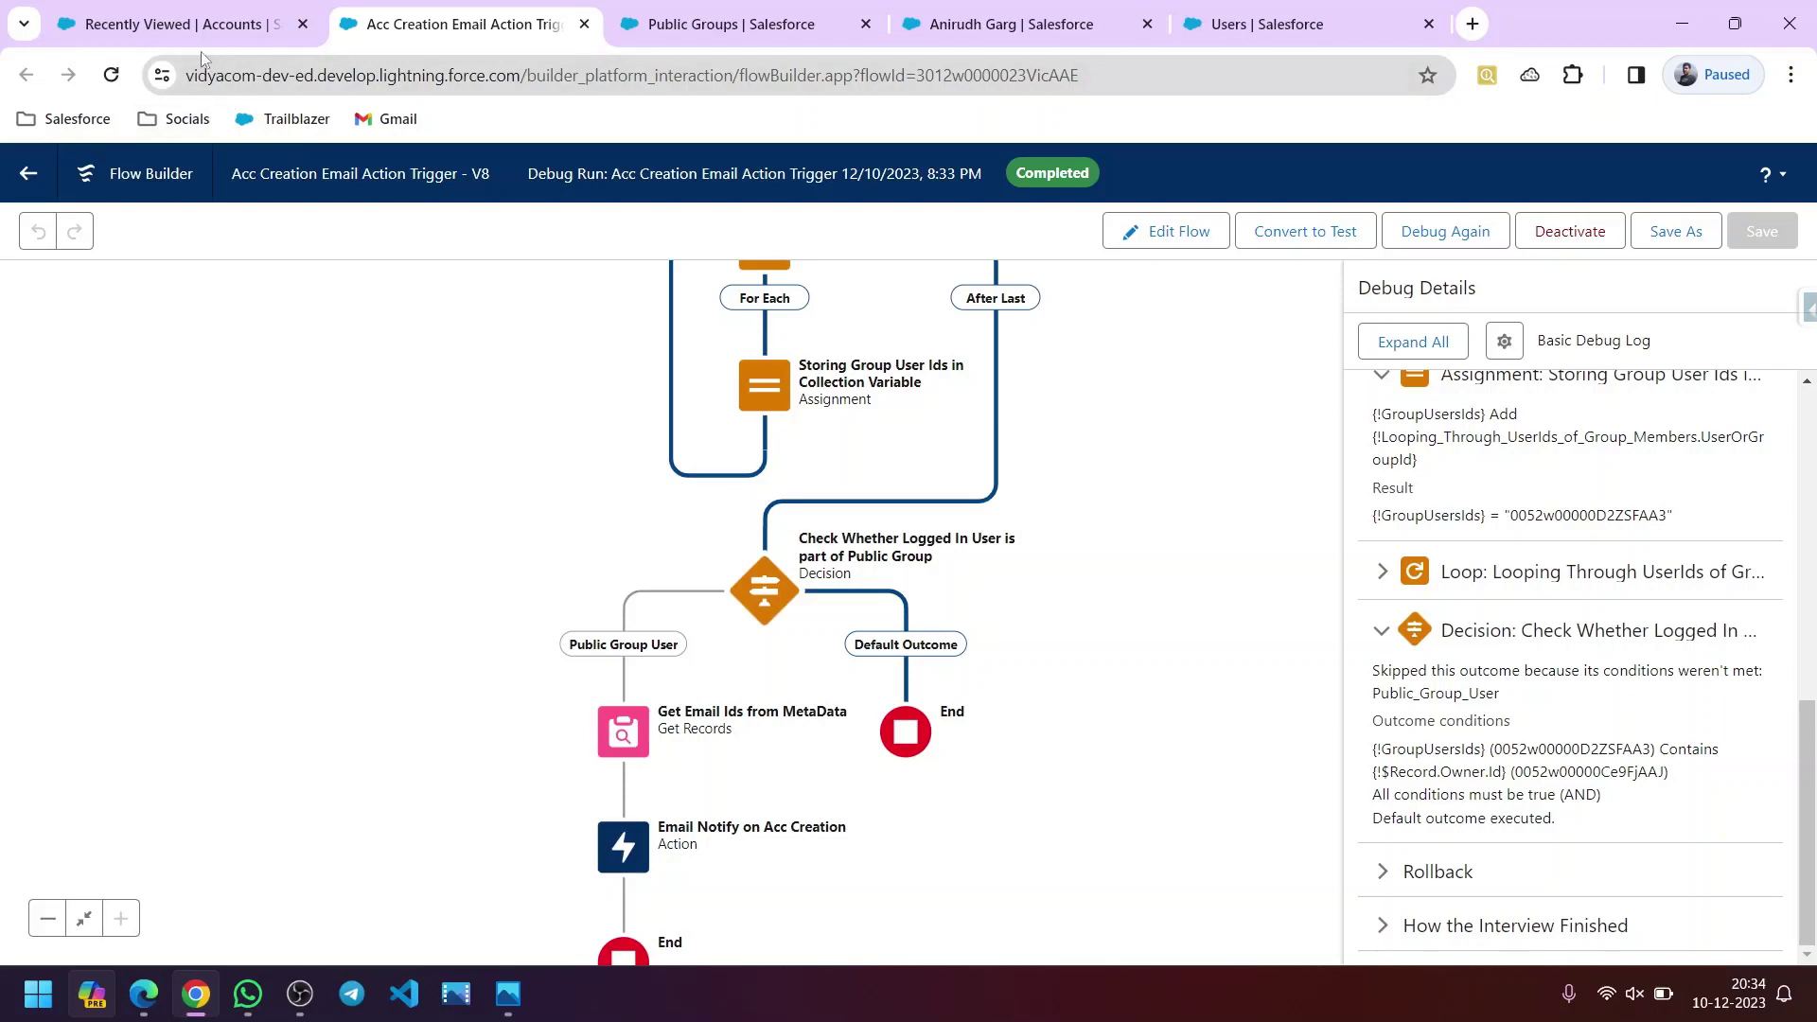
{"action": "left_click", "coordinate": [180, 23]}
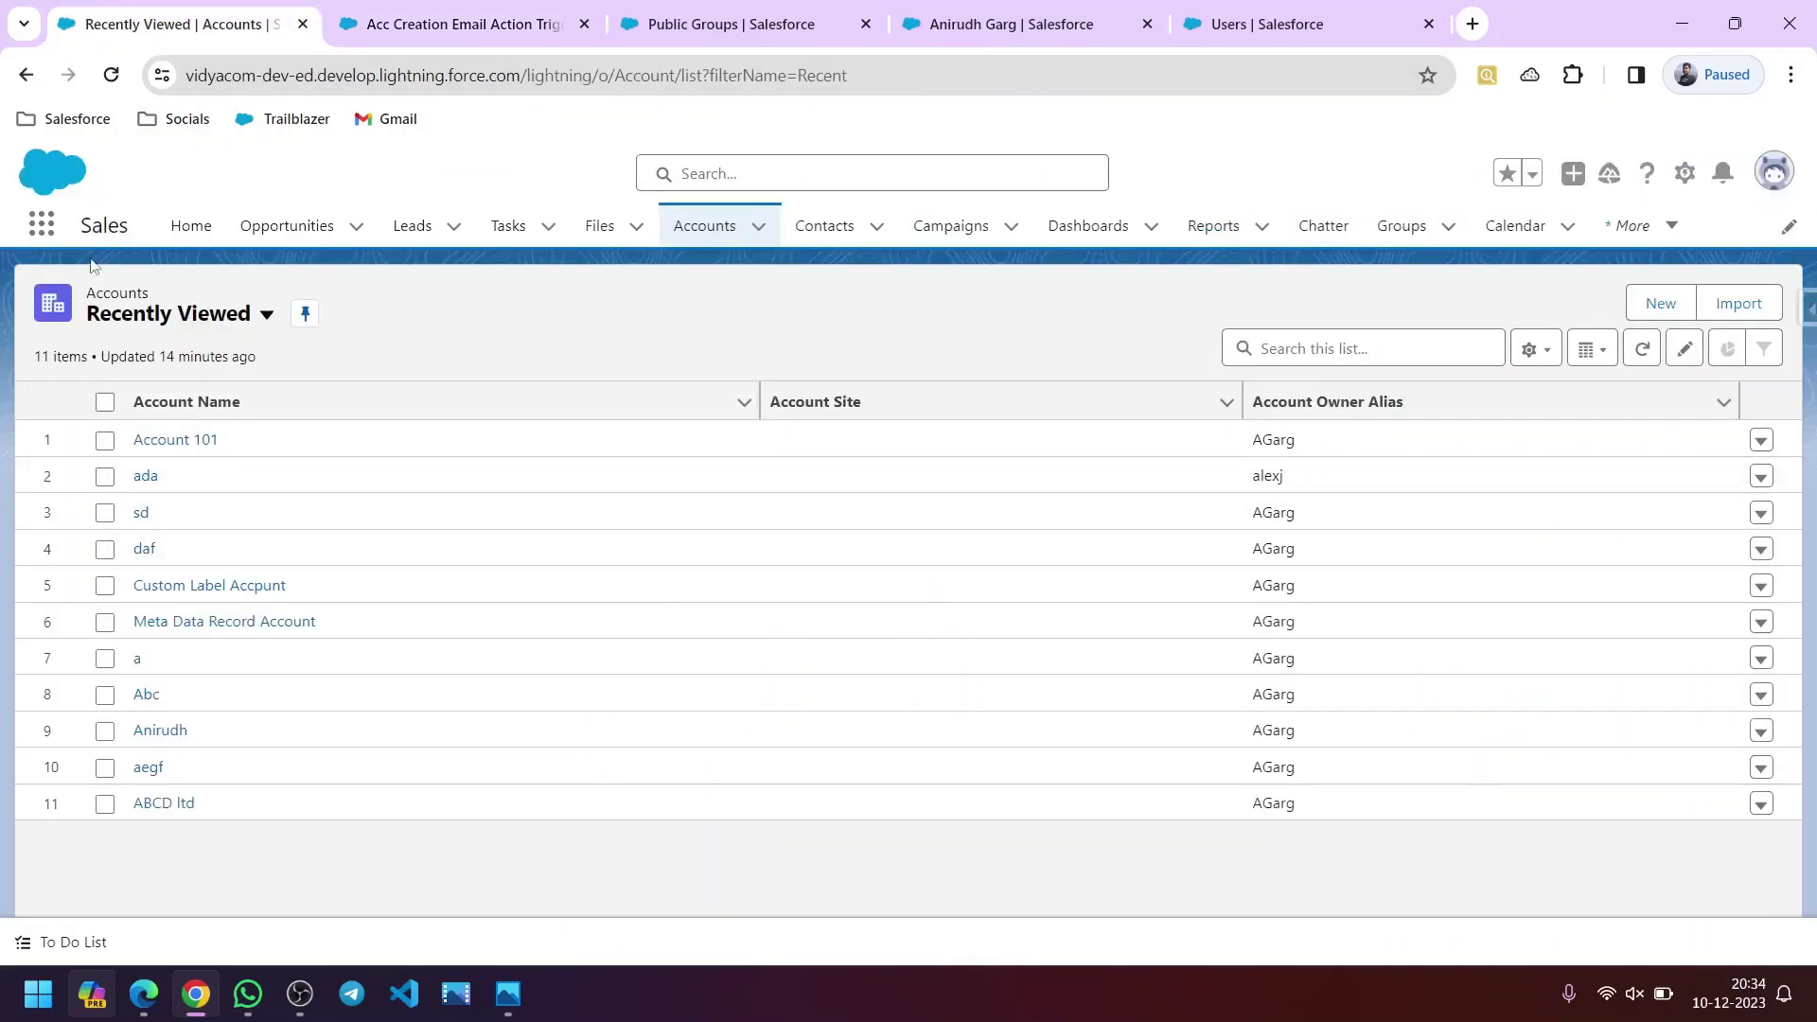
- Show the All Accounts list view, glancing at the user profile and Setup users tabs
{"action": "left_click", "coordinate": [196, 313]}
{"action": "left_click", "coordinate": [196, 397]}
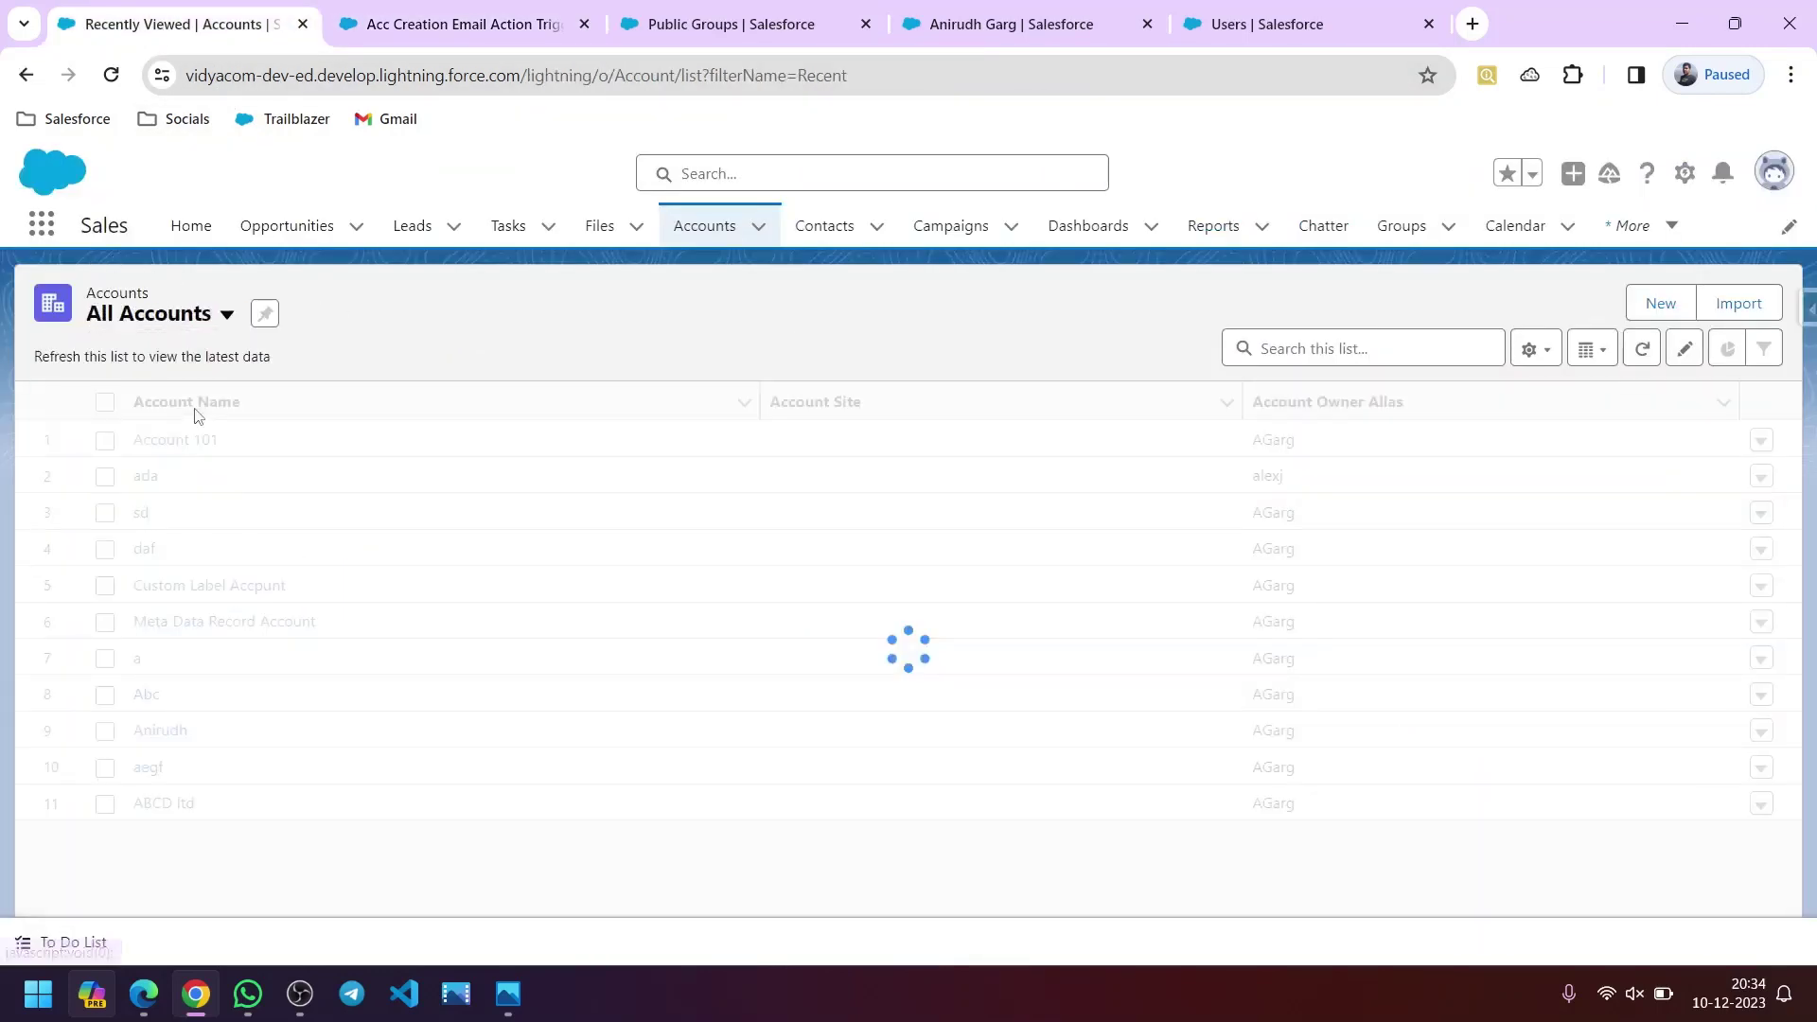
{"action": "left_click", "coordinate": [918, 37]}
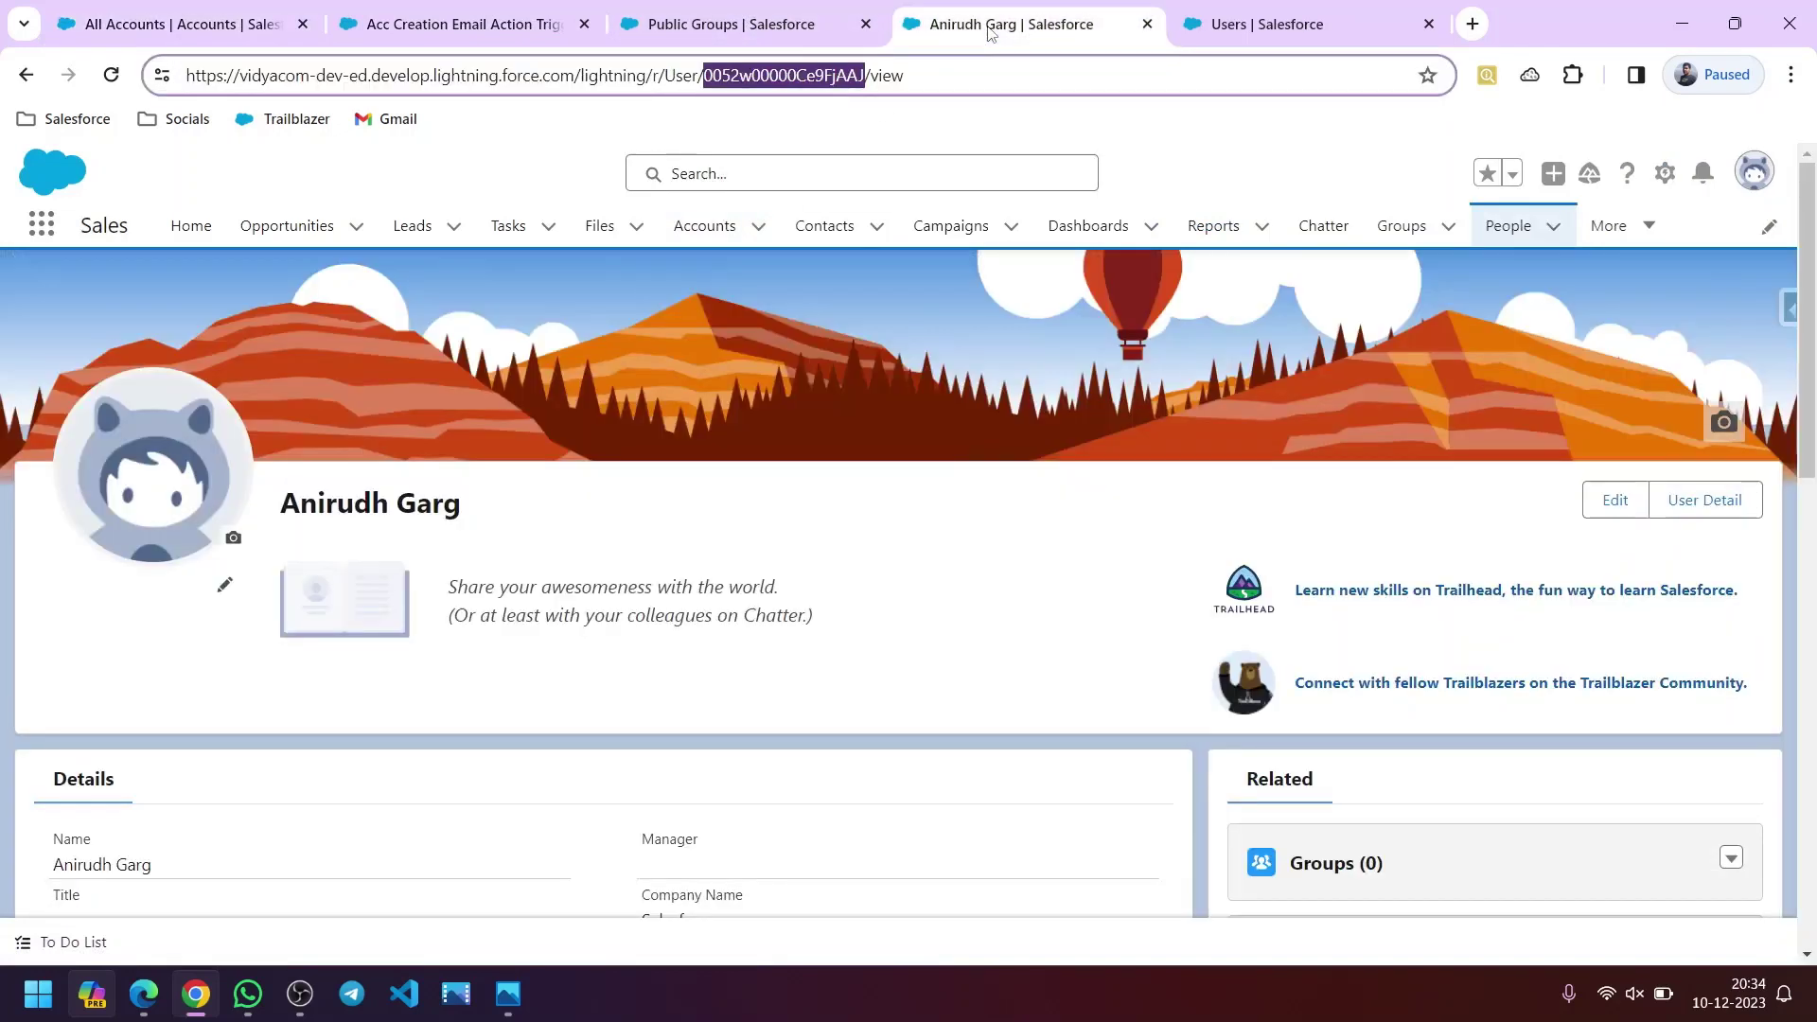
{"action": "left_click", "coordinate": [1240, 34]}
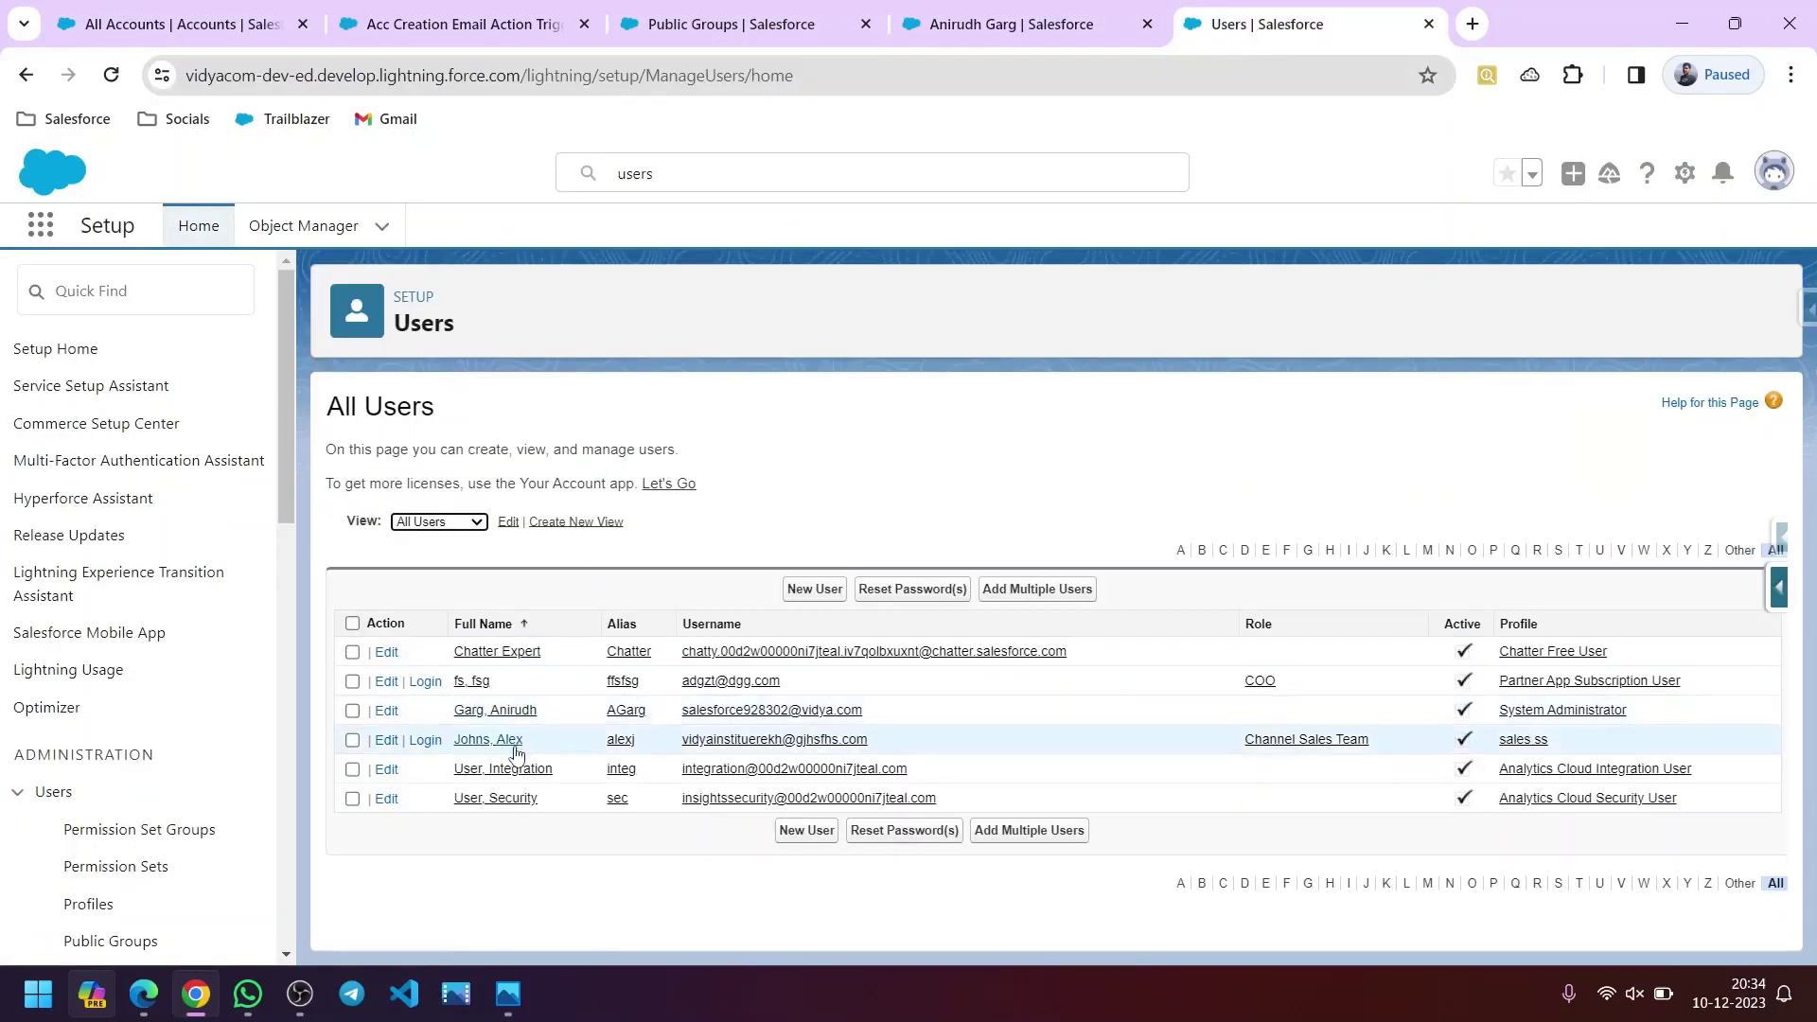
{"action": "left_click", "coordinate": [168, 36]}
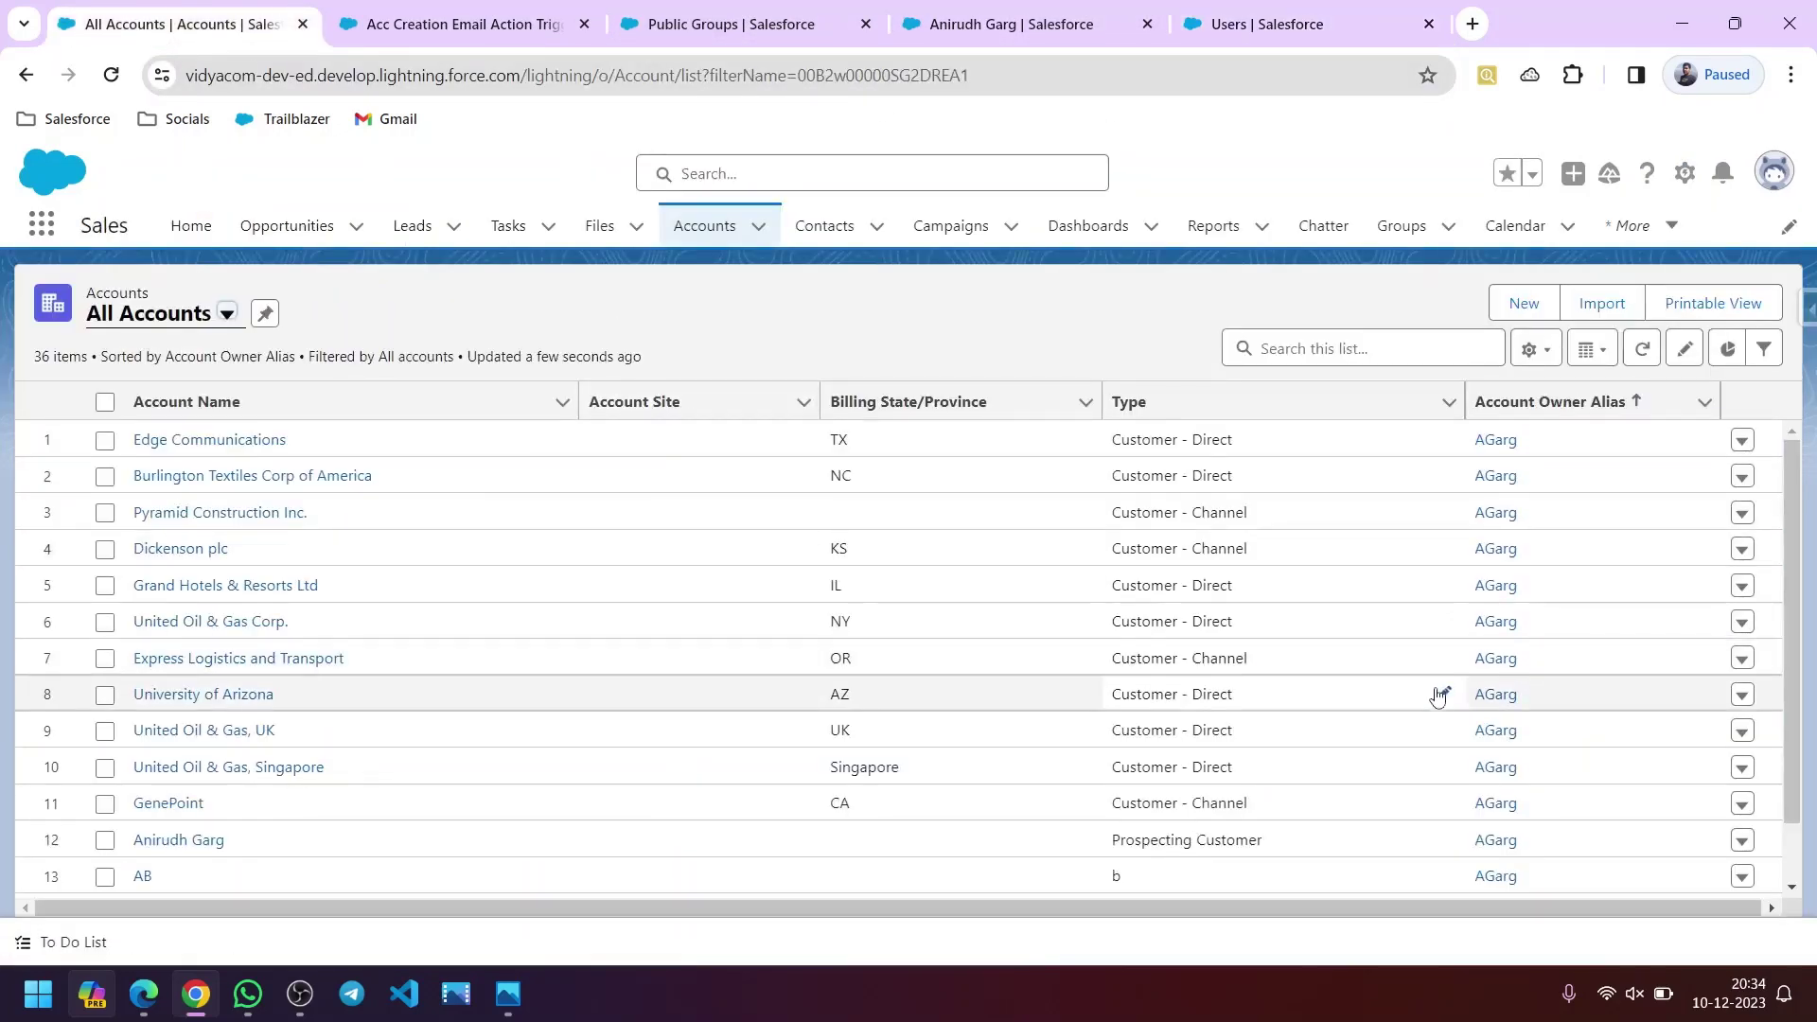
- Open the acfscsc account and check its Account Owner, then return to the debug run
{"action": "scroll", "coordinate": [1429, 693], "scroll_direction": "down", "scroll_amount": 7}
{"action": "scroll", "coordinate": [1193, 725], "scroll_direction": "down", "scroll_amount": 2}
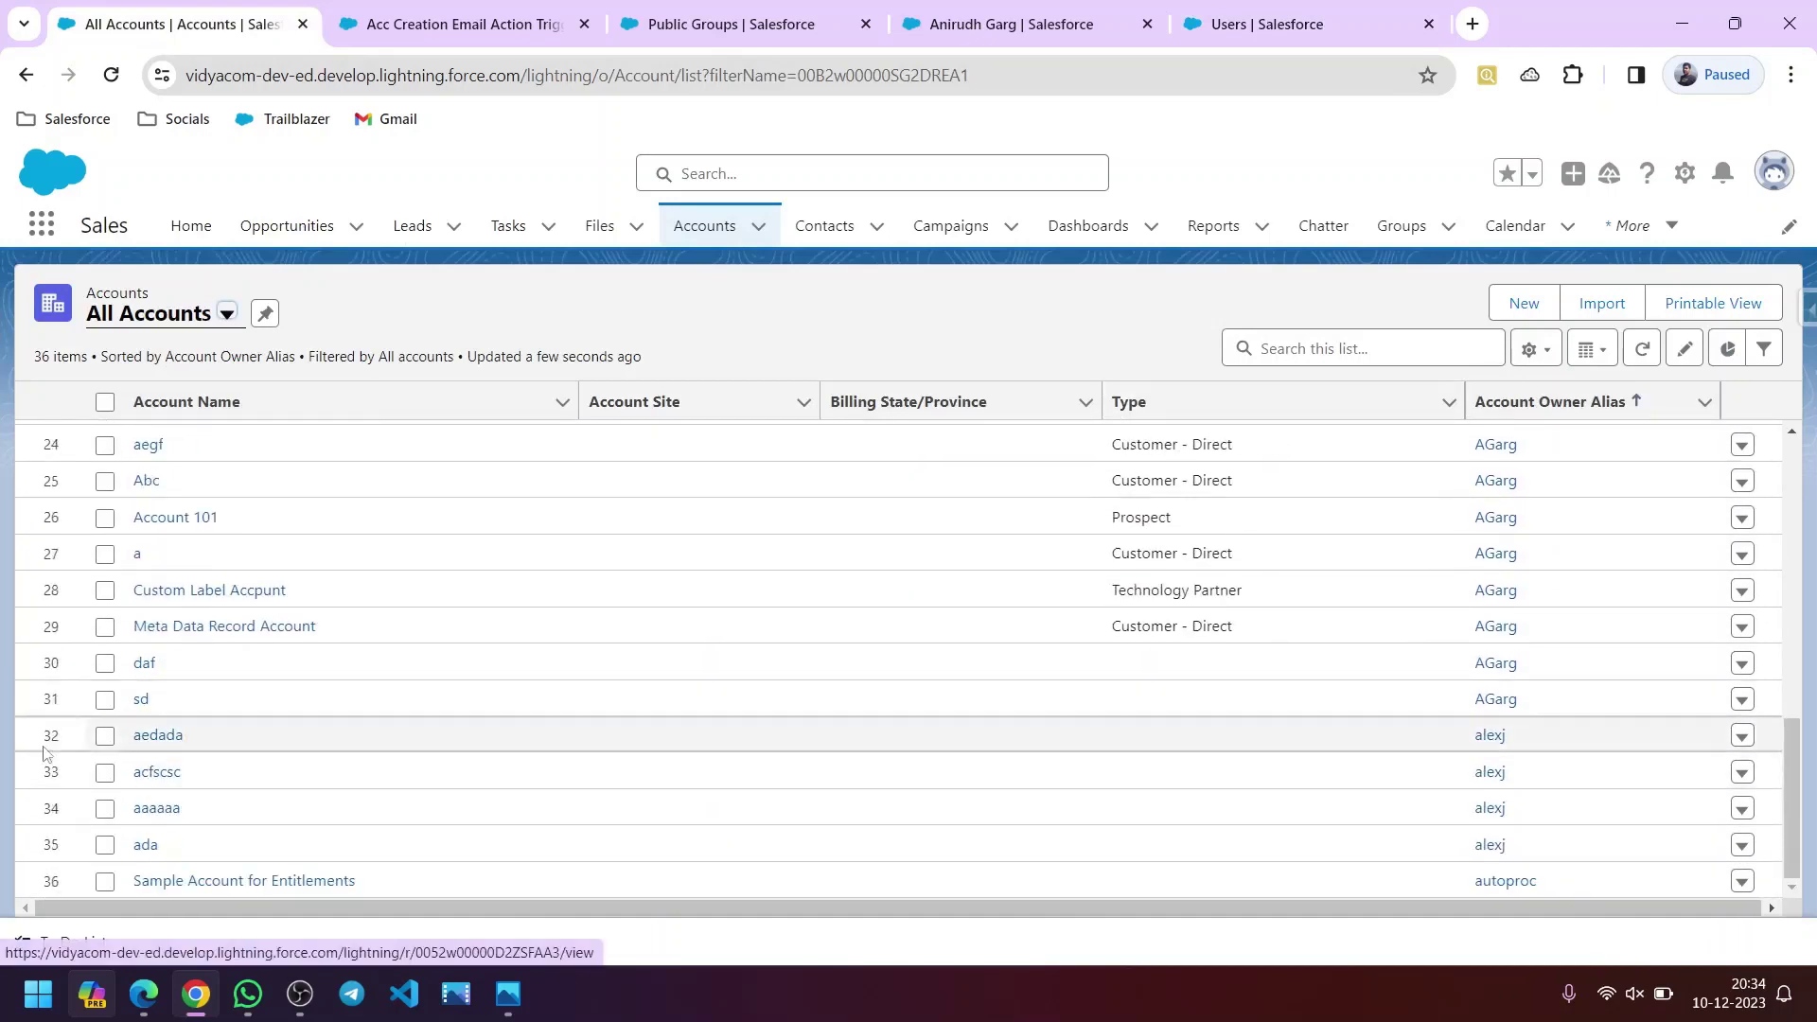
{"action": "left_click", "coordinate": [169, 774]}
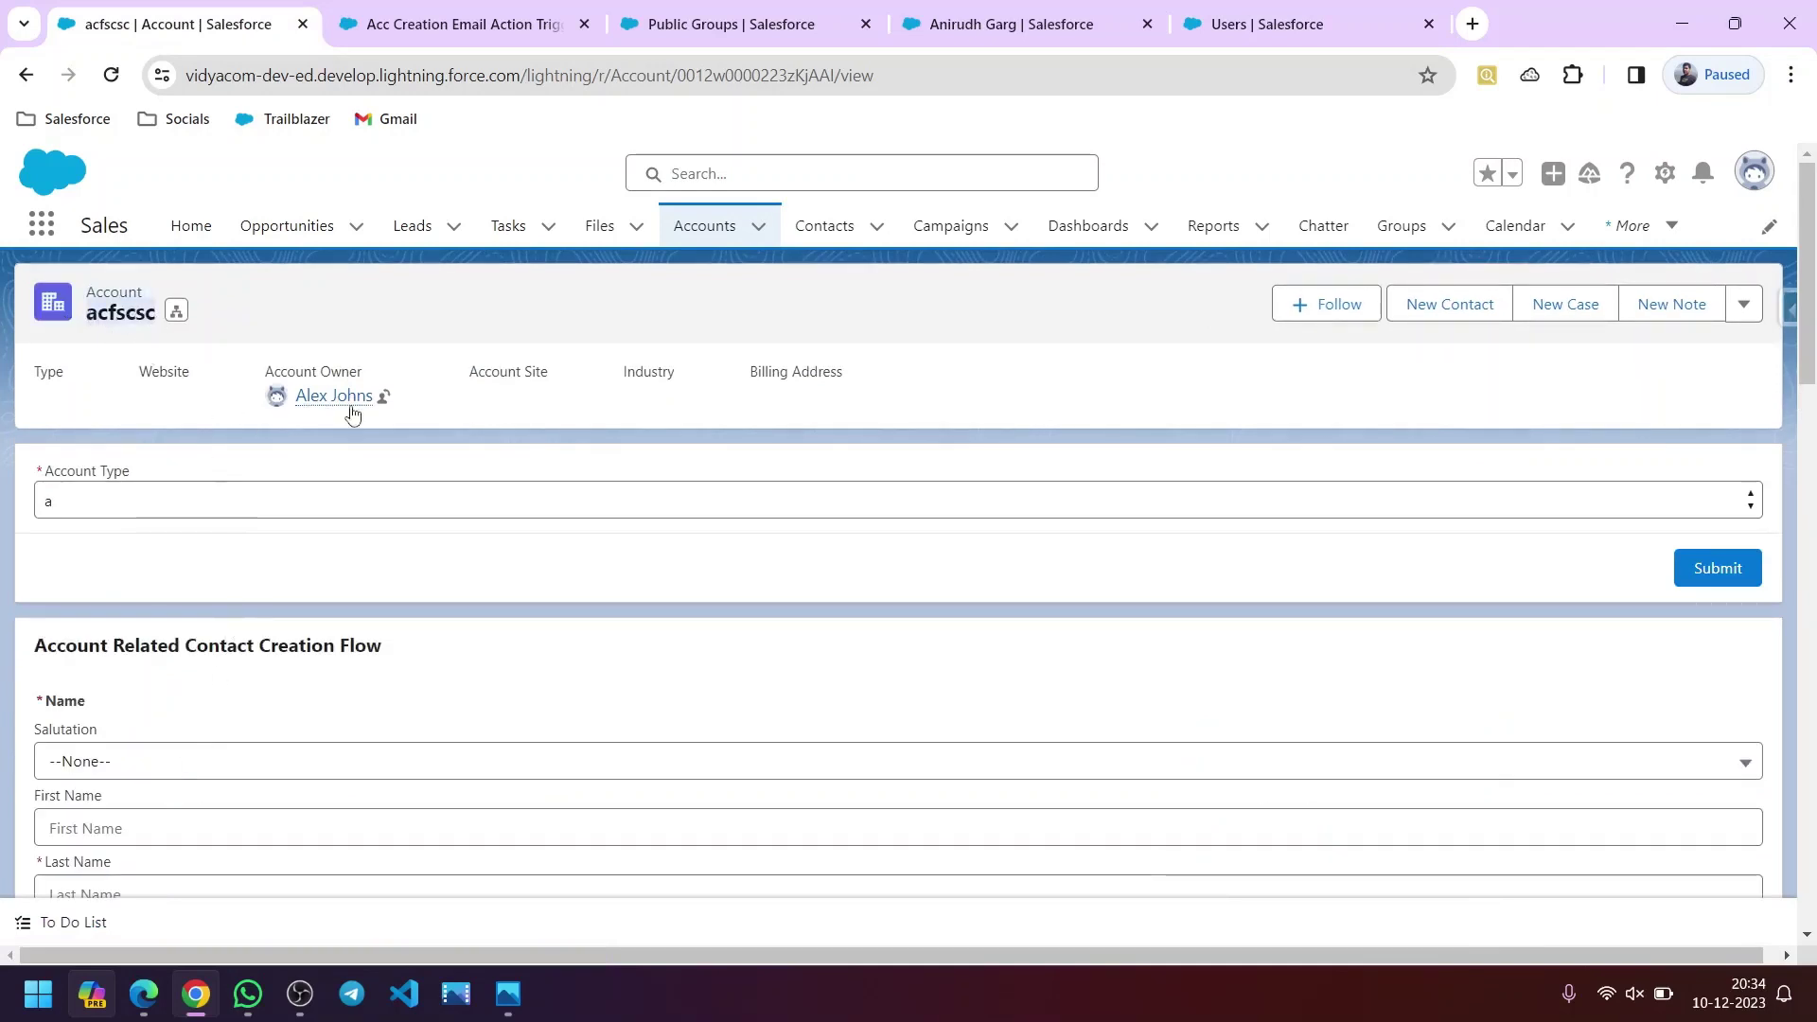
{"action": "mouse_move", "coordinate": [331, 397]}
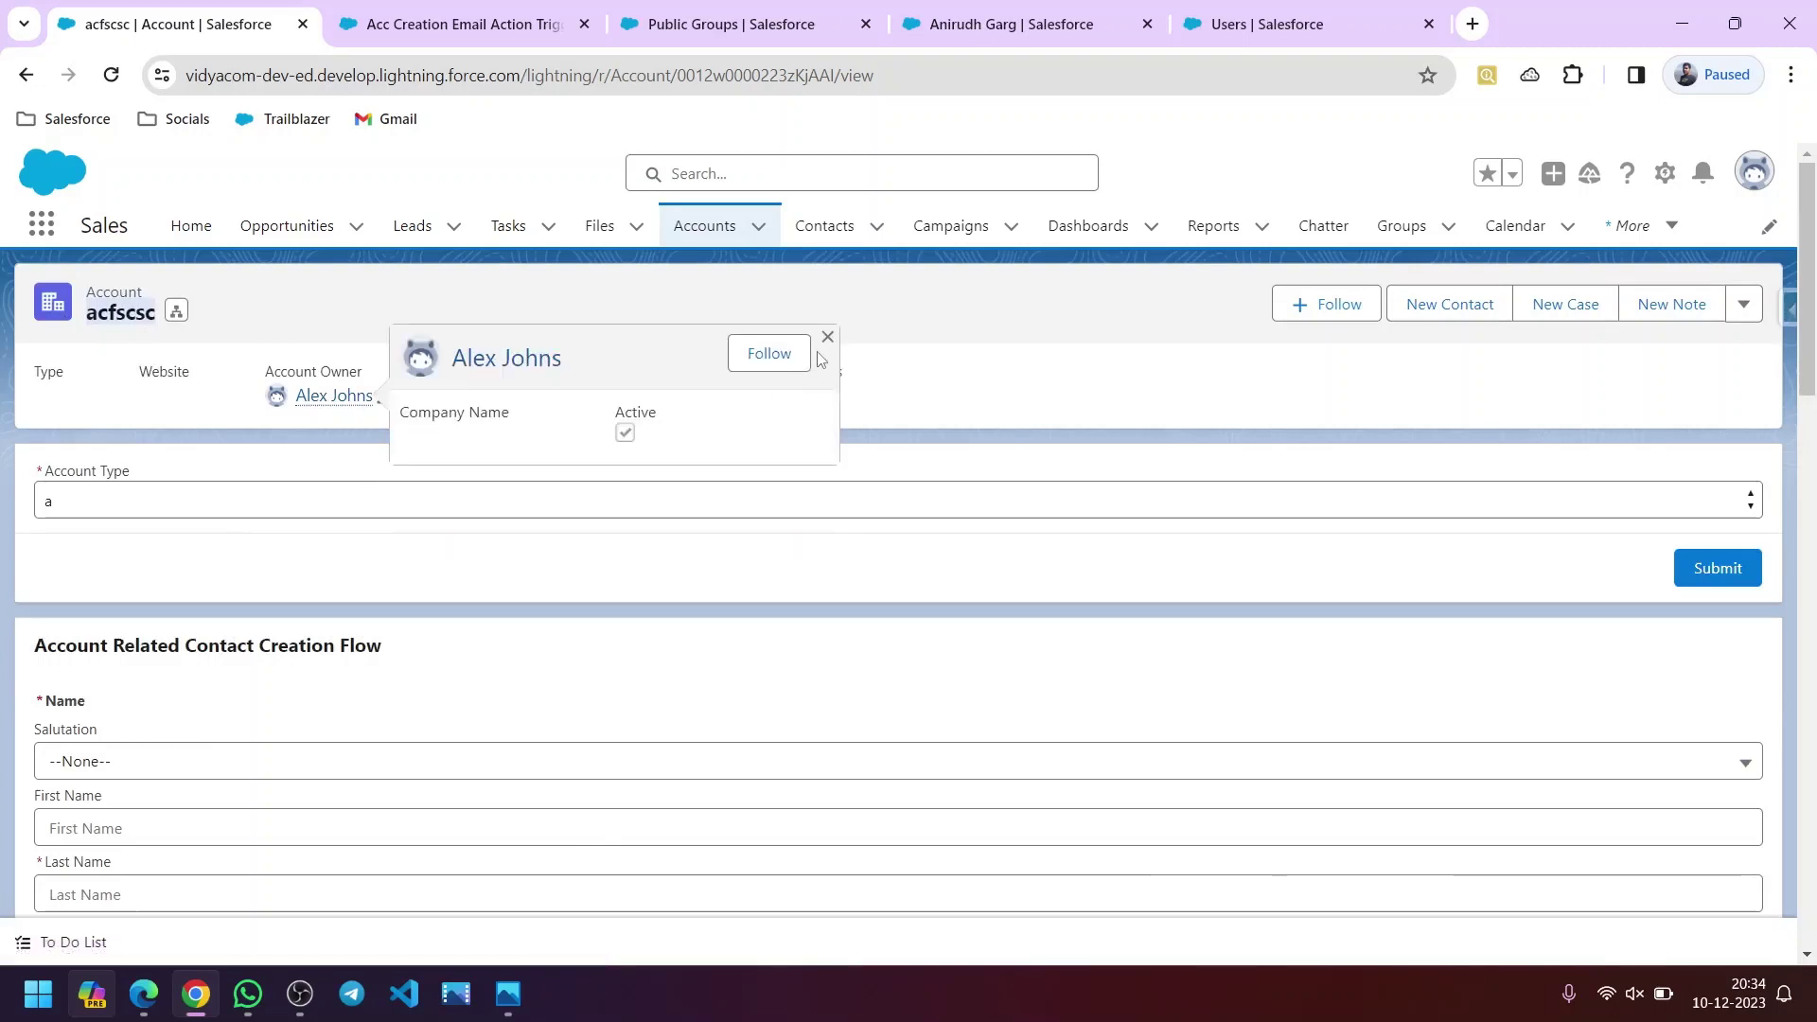
{"action": "left_click", "coordinate": [970, 32]}
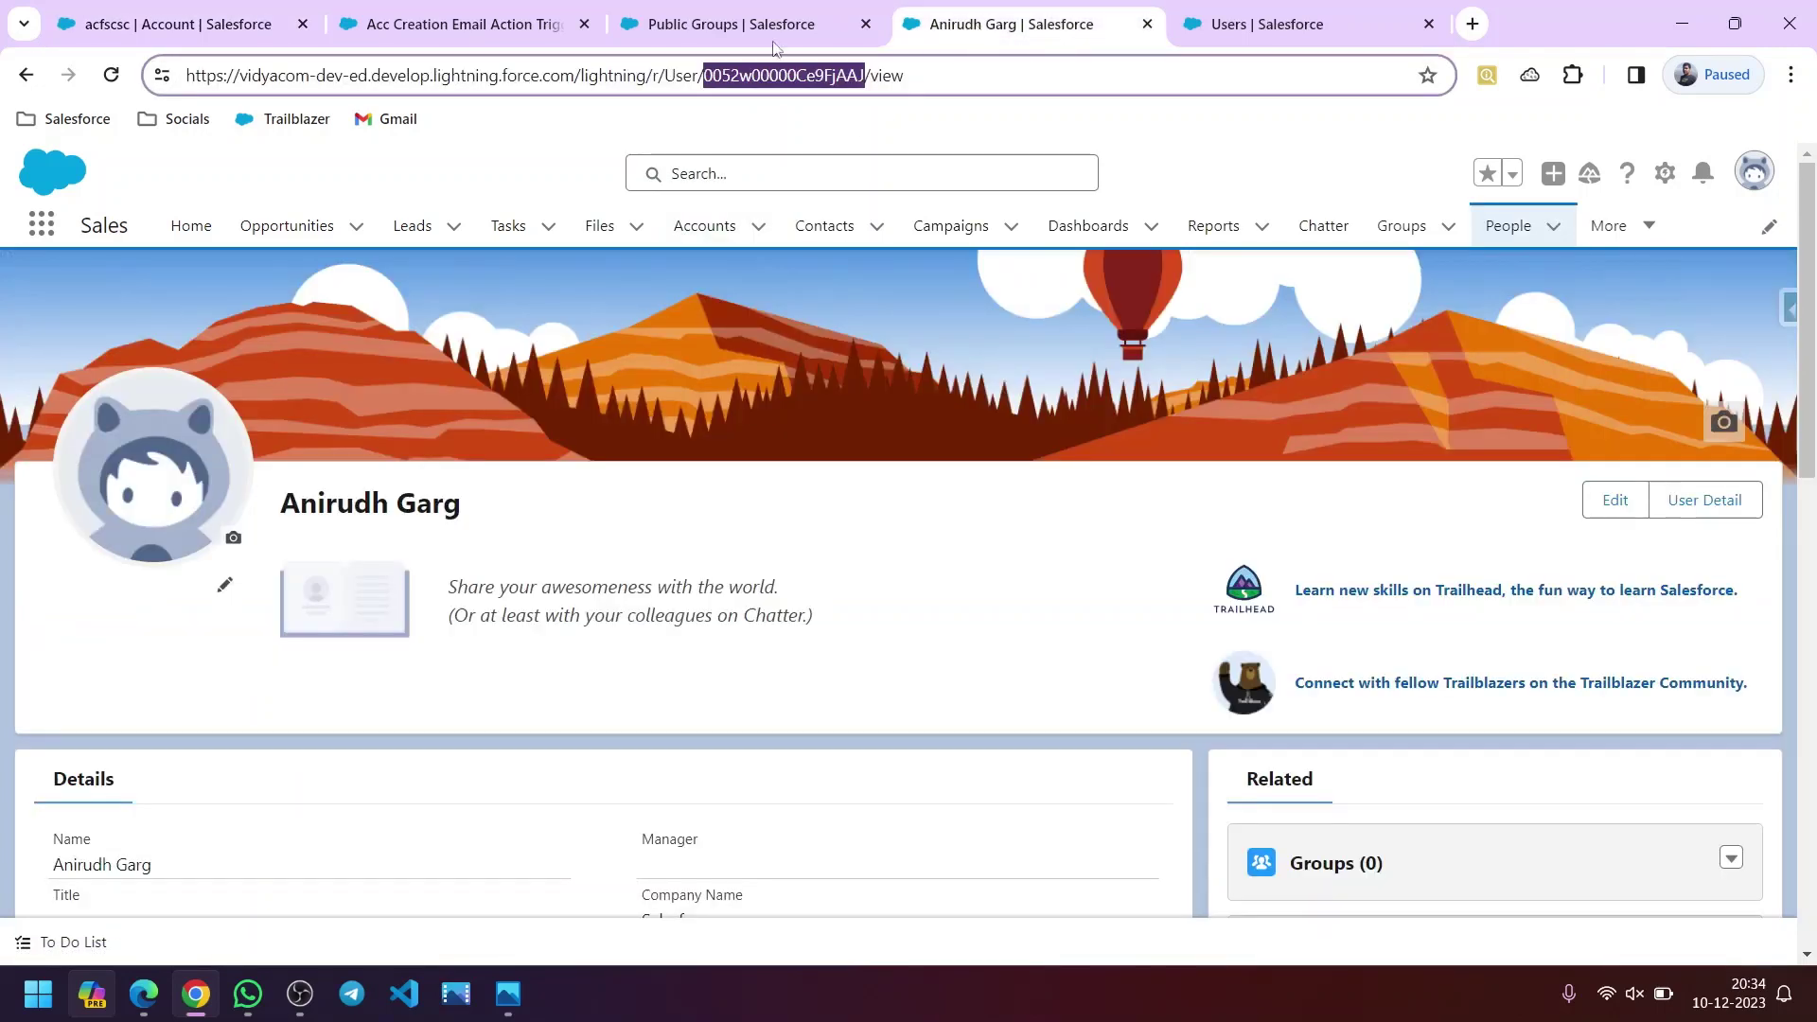
{"action": "left_click", "coordinate": [463, 24]}
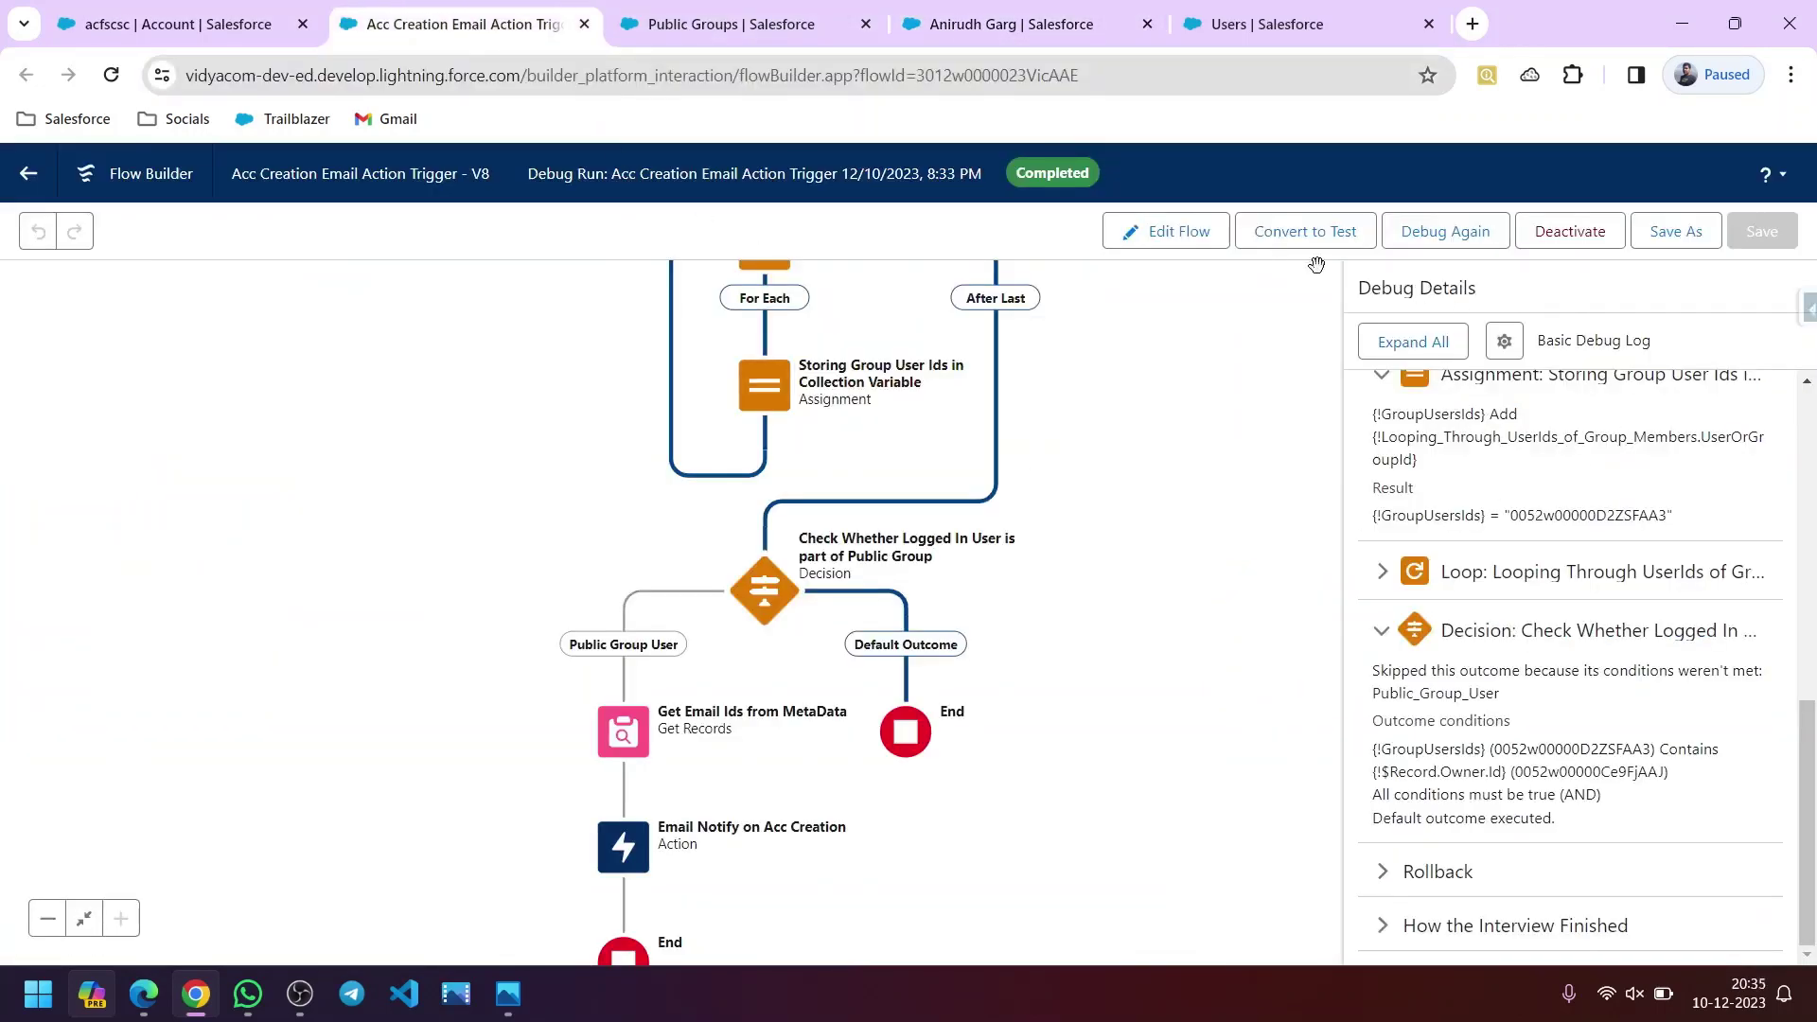
- Debug the flow again with acfscsc replacing Account 101 as the triggering Account
{"action": "left_click", "coordinate": [1446, 231]}
{"action": "mouse_move", "coordinate": [821, 553]}
{"action": "scroll", "coordinate": [821, 568], "scroll_direction": "down", "scroll_amount": 1}
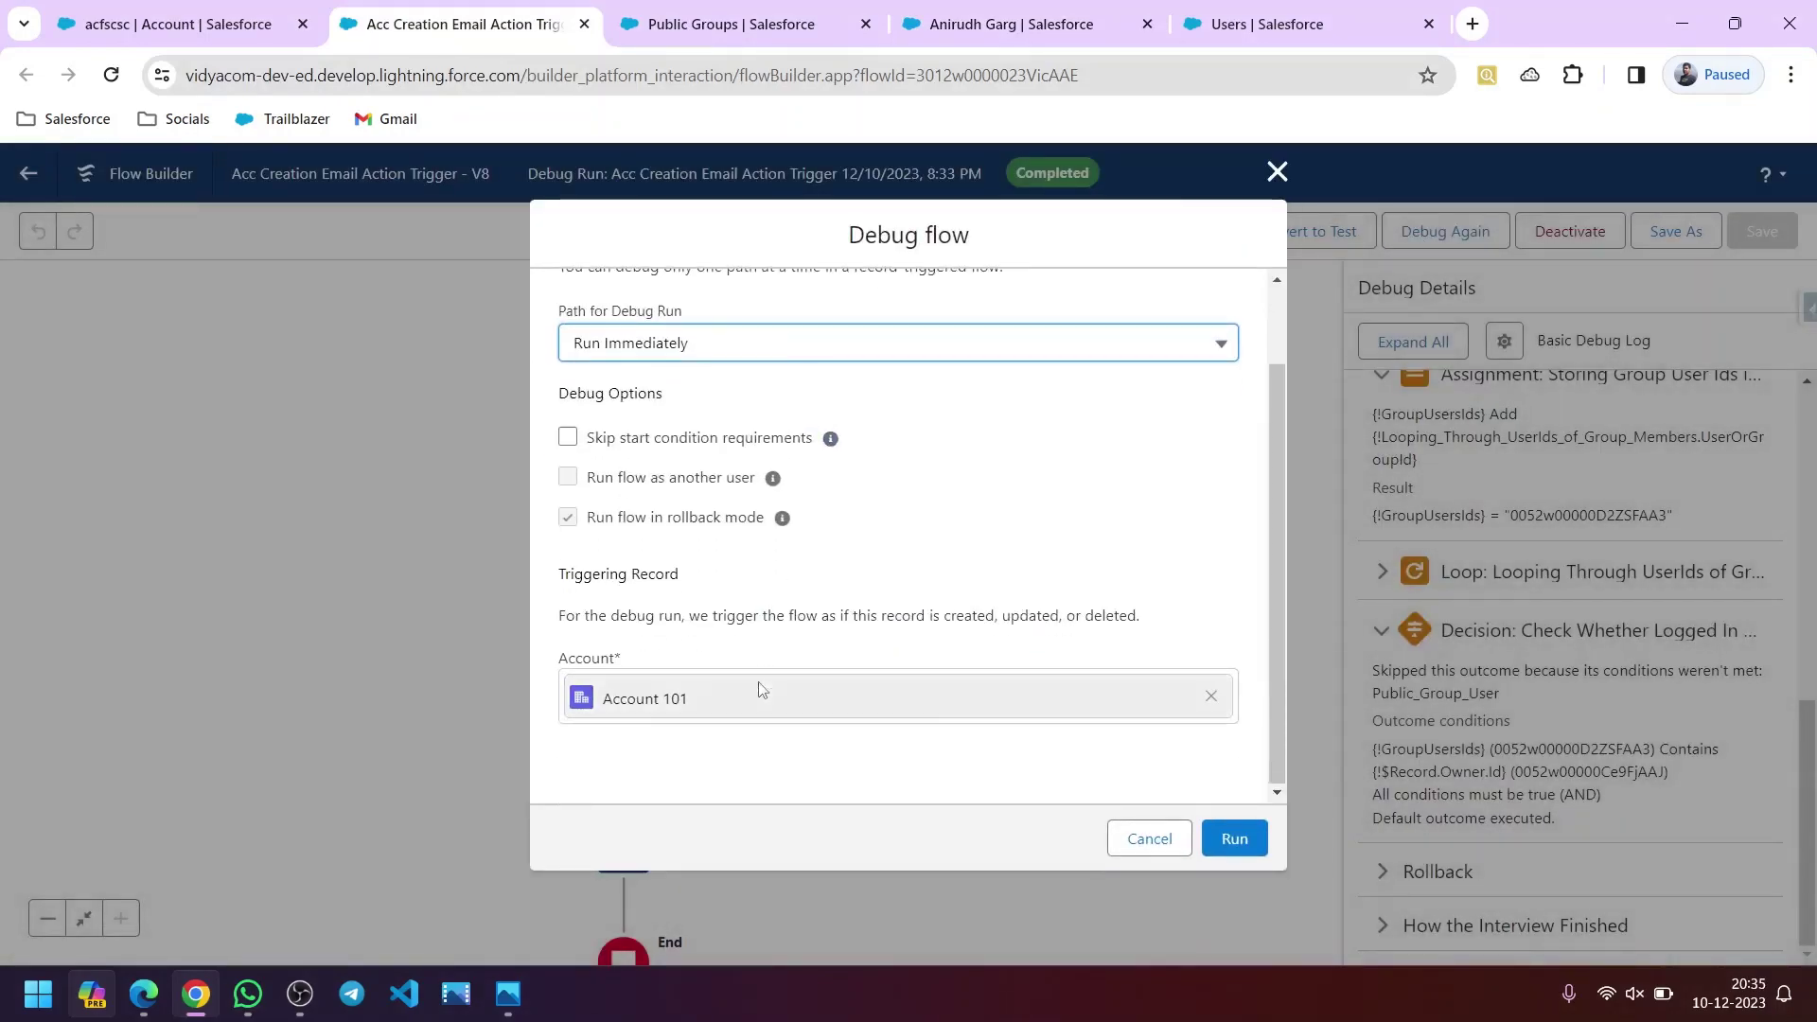
{"action": "left_click", "coordinate": [1210, 706]}
{"action": "left_click", "coordinate": [919, 702]}
{"action": "type", "text": "acfscsc"}
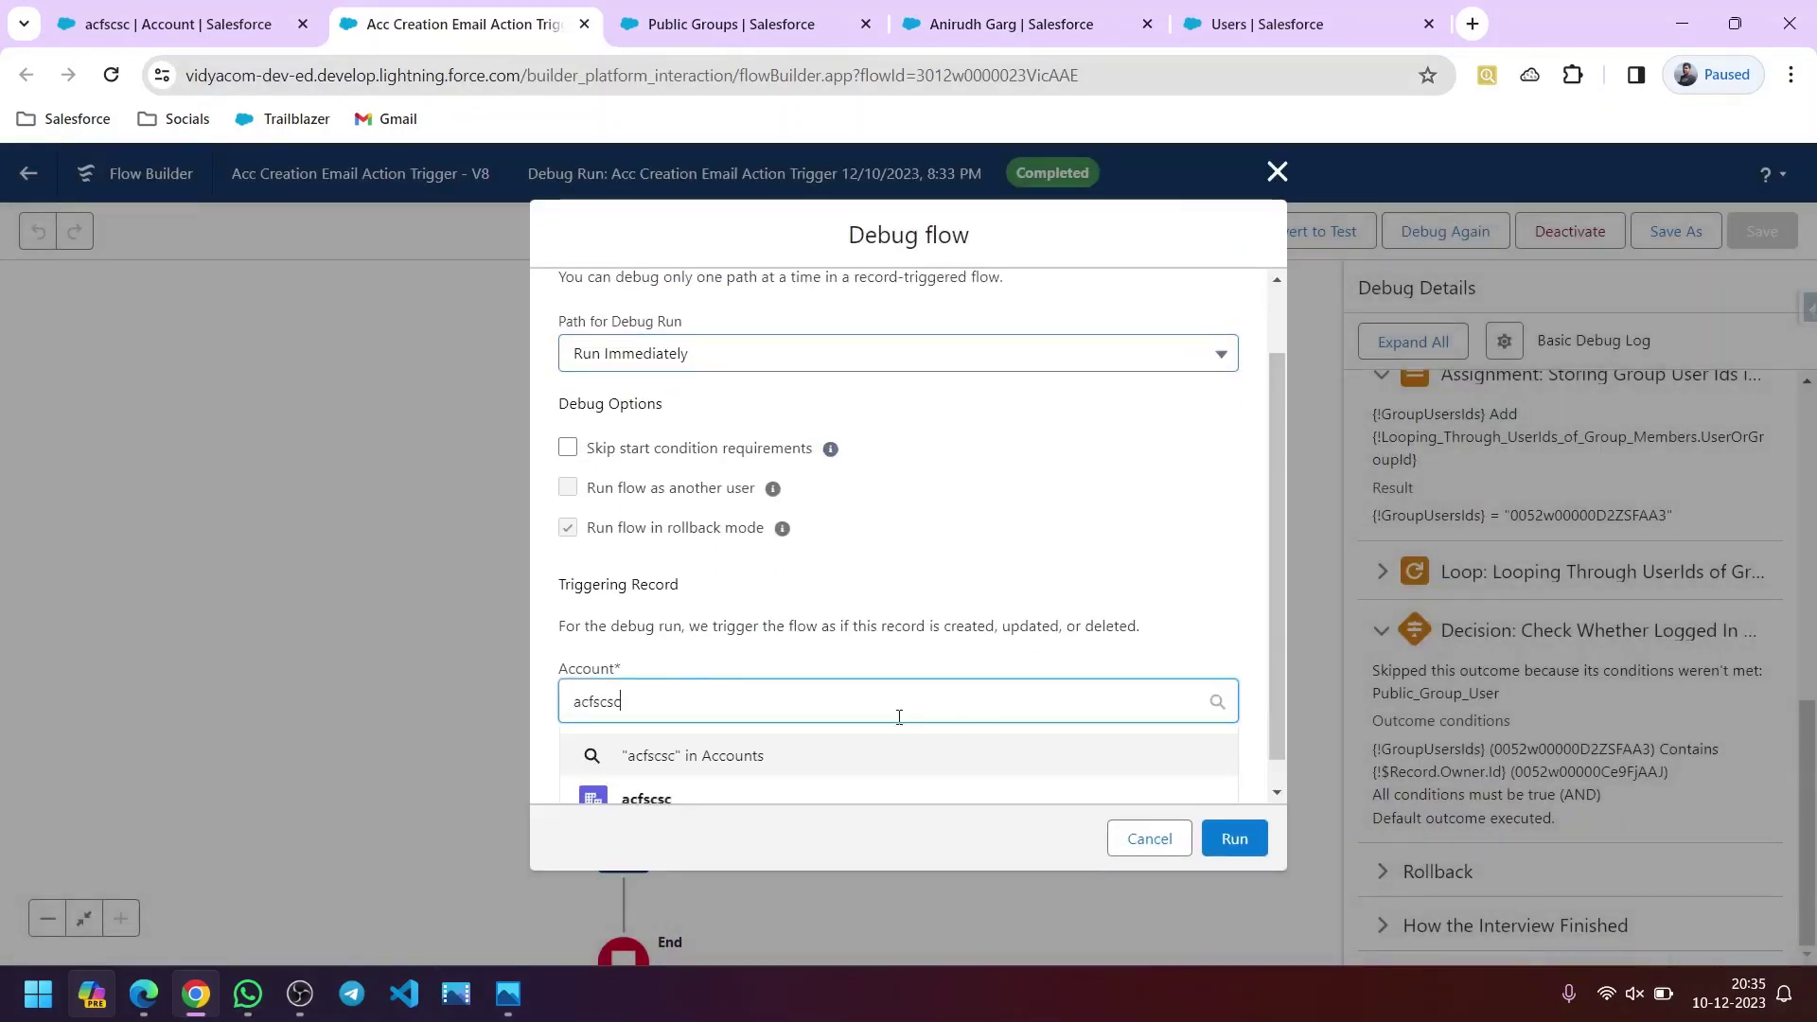
{"action": "scroll", "coordinate": [791, 754], "scroll_direction": "down", "scroll_amount": 1}
{"action": "left_click", "coordinate": [719, 765]}
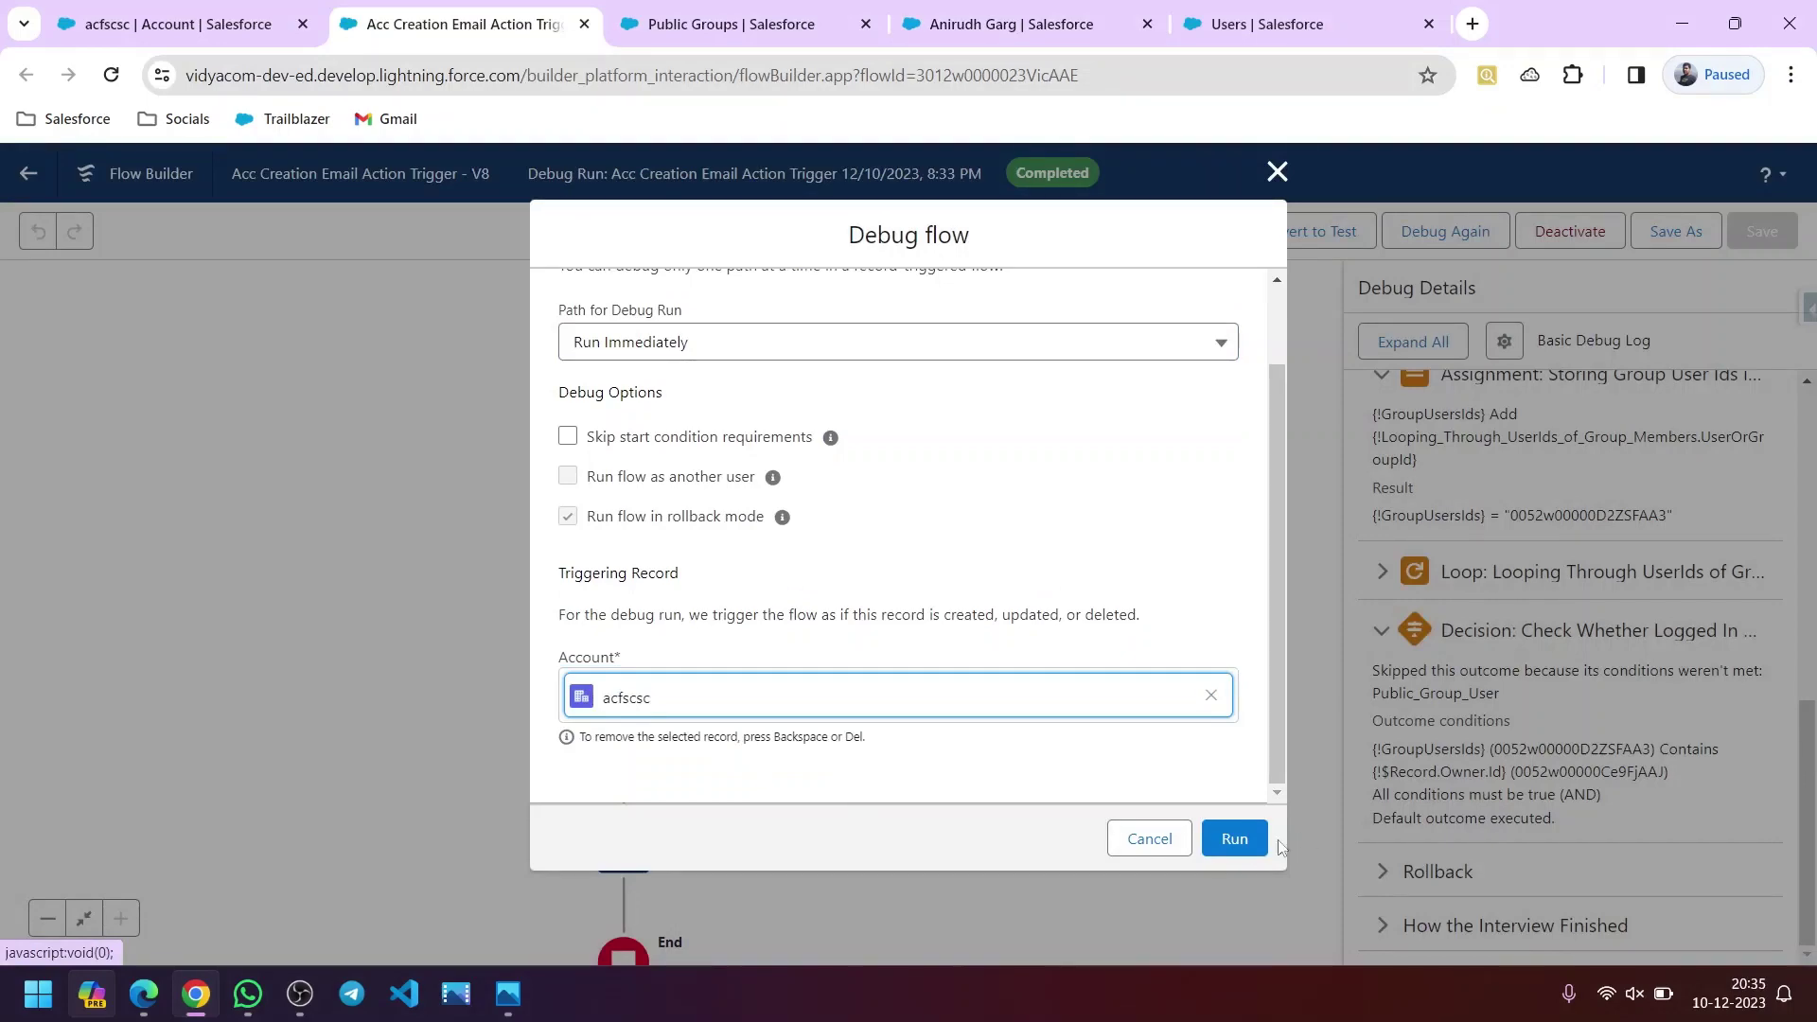
{"action": "left_click", "coordinate": [1244, 842]}
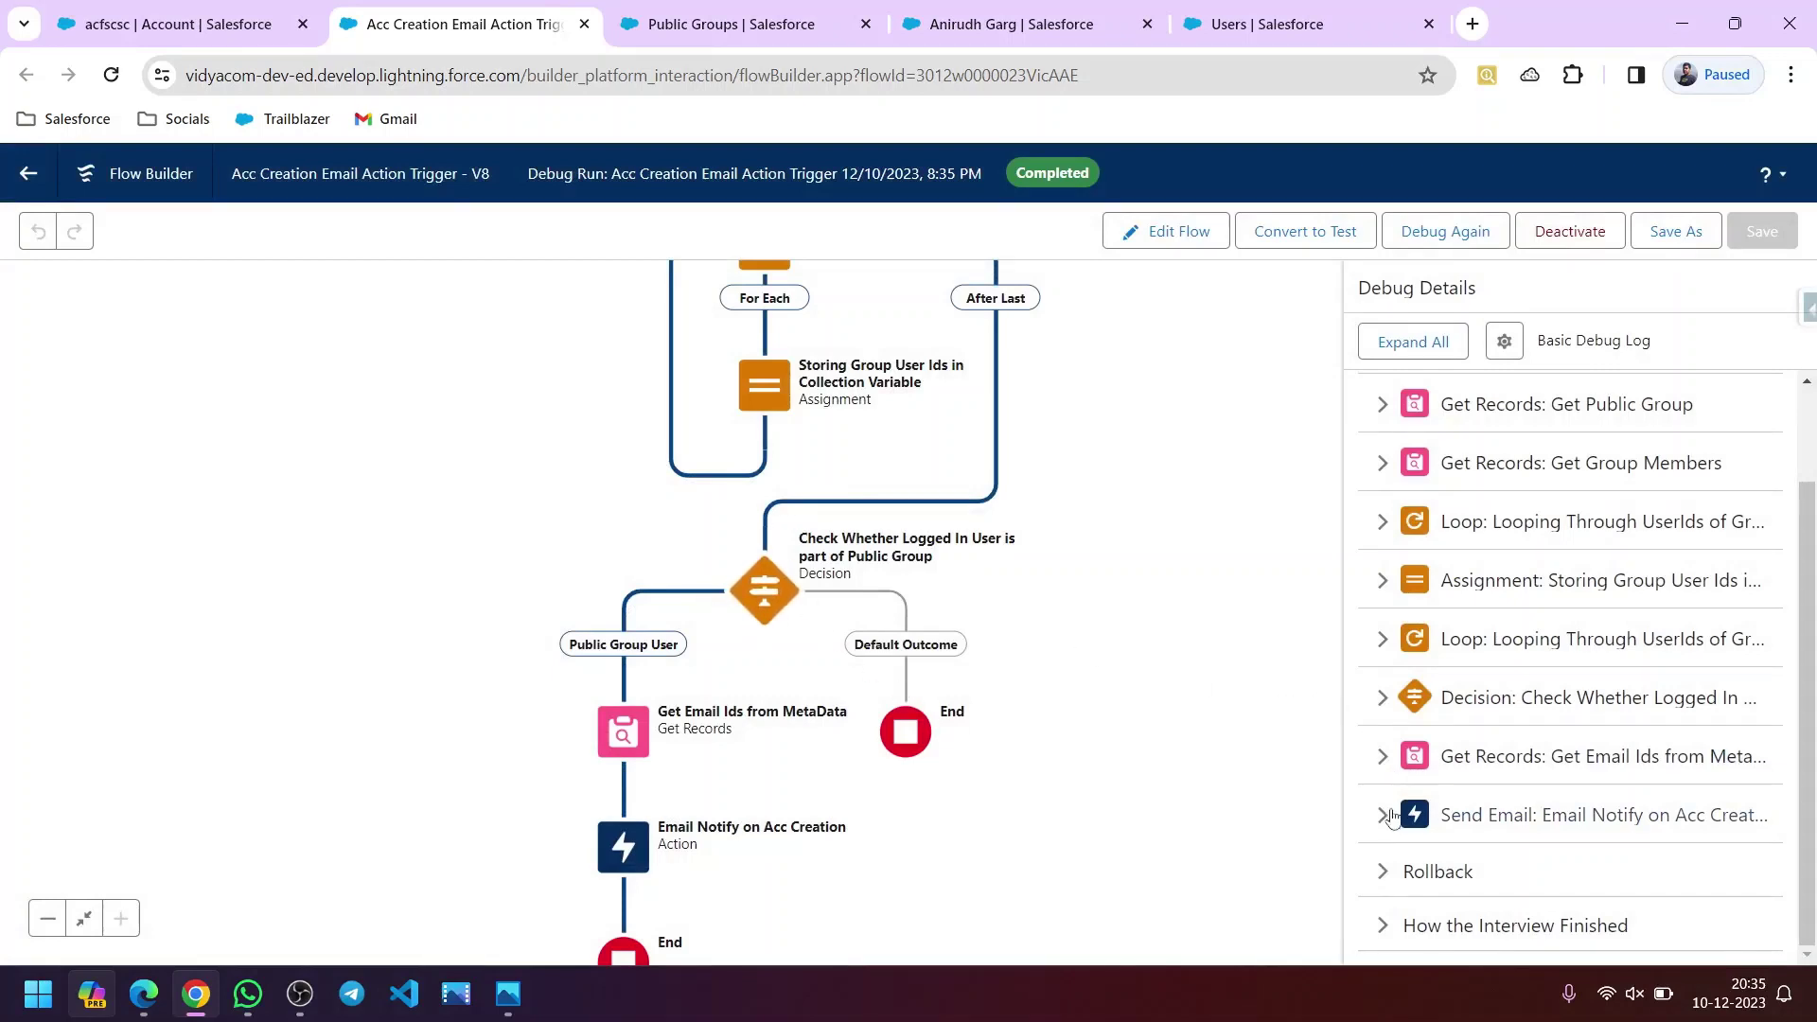
- Inspect the email ids lookup and the decision conditions confirming Public_Group_User executed
{"action": "left_click", "coordinate": [1383, 762]}
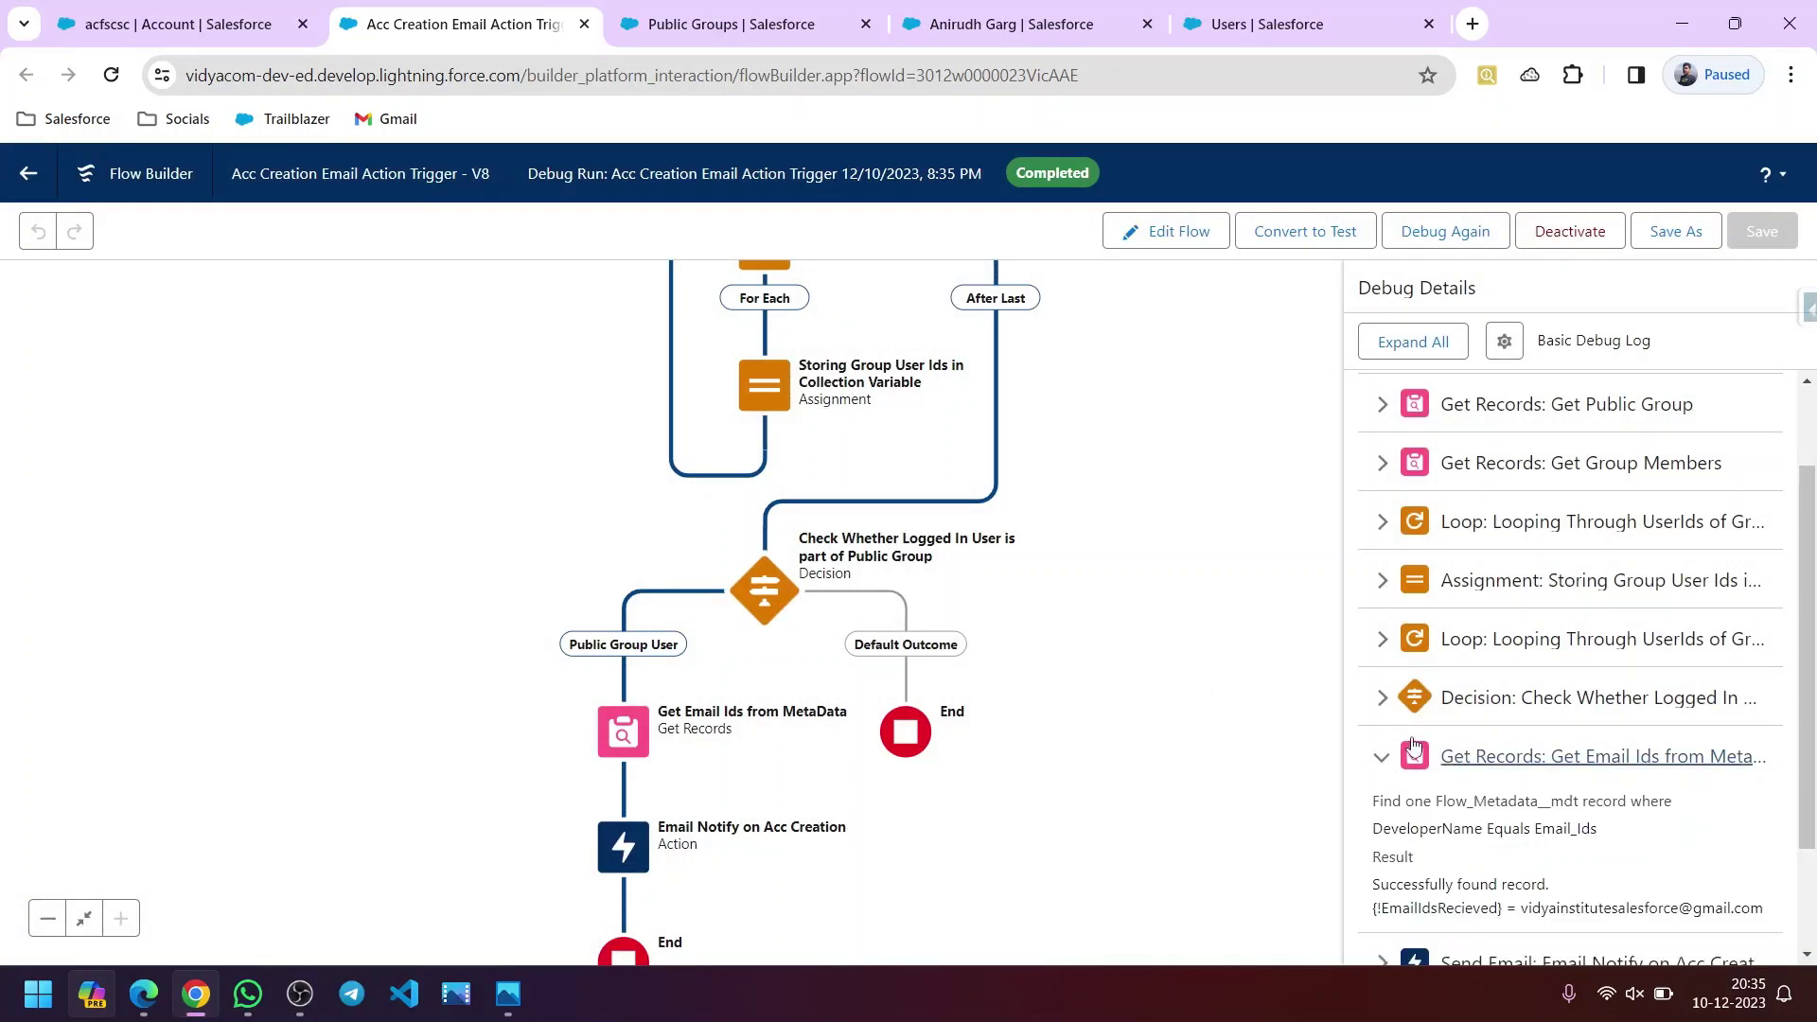
{"action": "scroll", "coordinate": [1411, 753], "scroll_direction": "down", "scroll_amount": 2}
{"action": "scroll", "coordinate": [1414, 663], "scroll_direction": "up", "scroll_amount": 4}
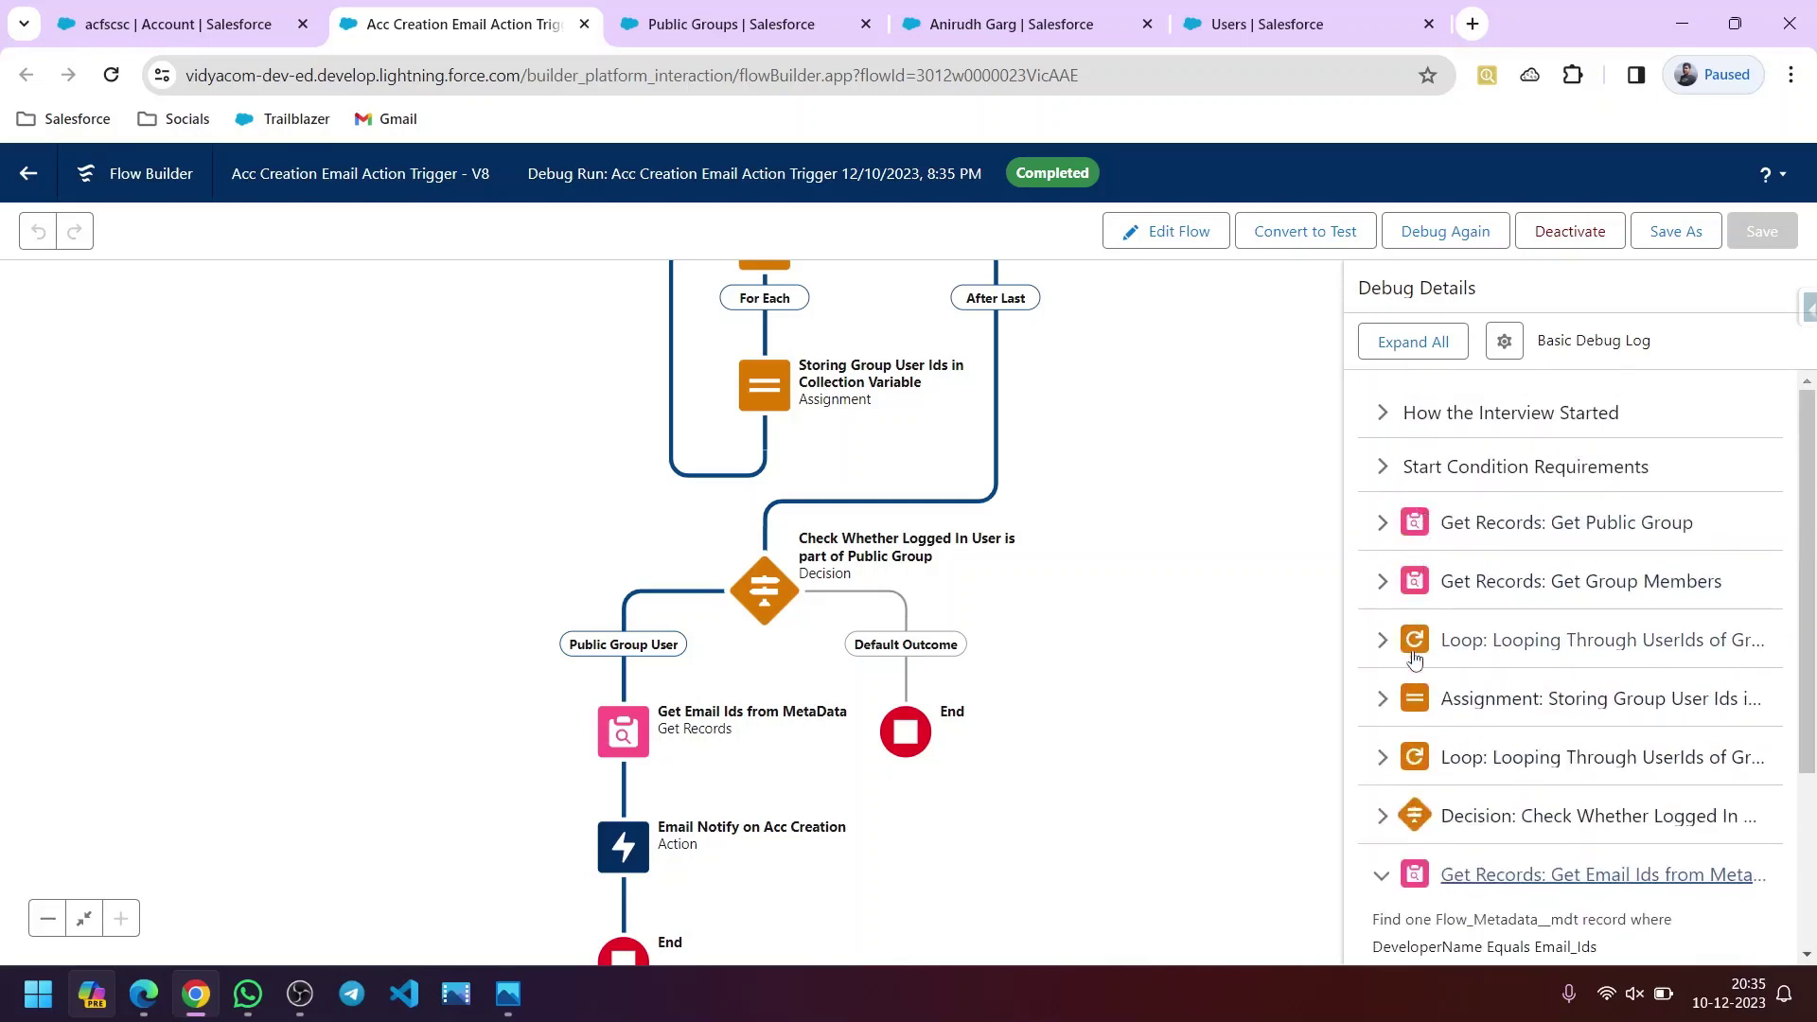
{"action": "left_click", "coordinate": [1383, 816]}
{"action": "scroll", "coordinate": [1443, 688], "scroll_direction": "down", "scroll_amount": 5}
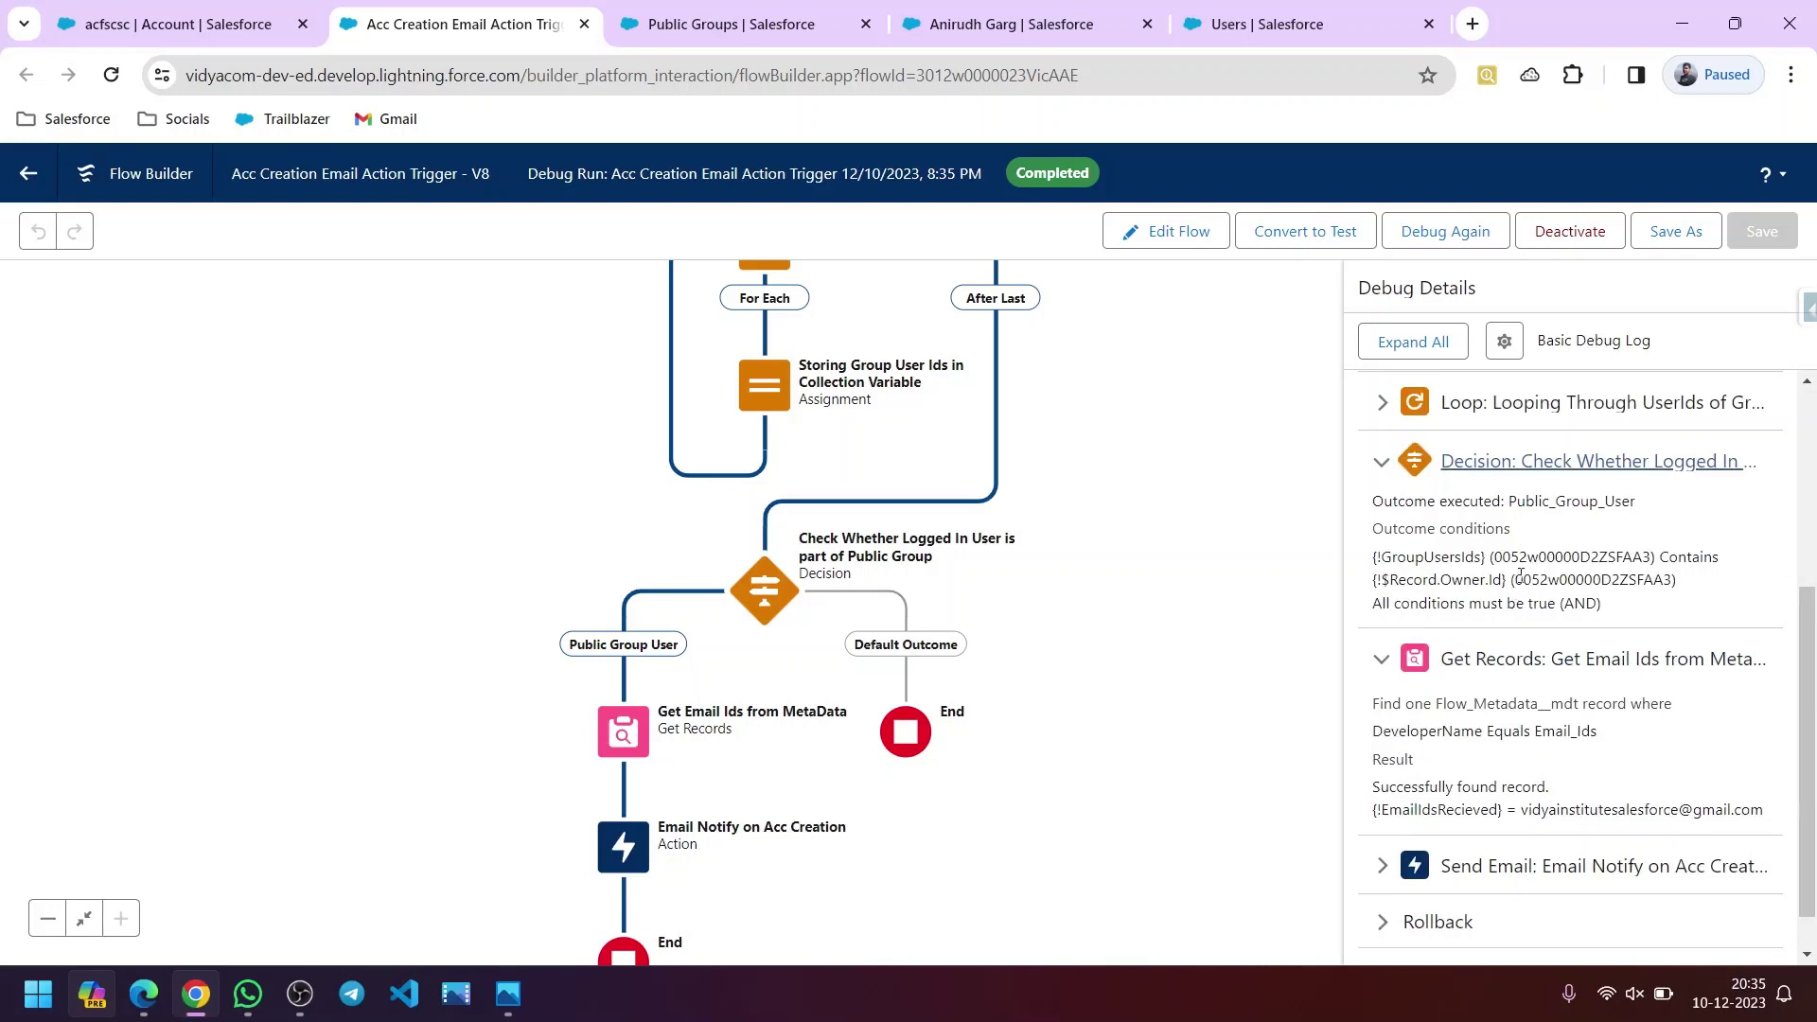
{"action": "left_click_drag", "start_coordinate": [1373, 558], "coordinate": [1677, 579]}
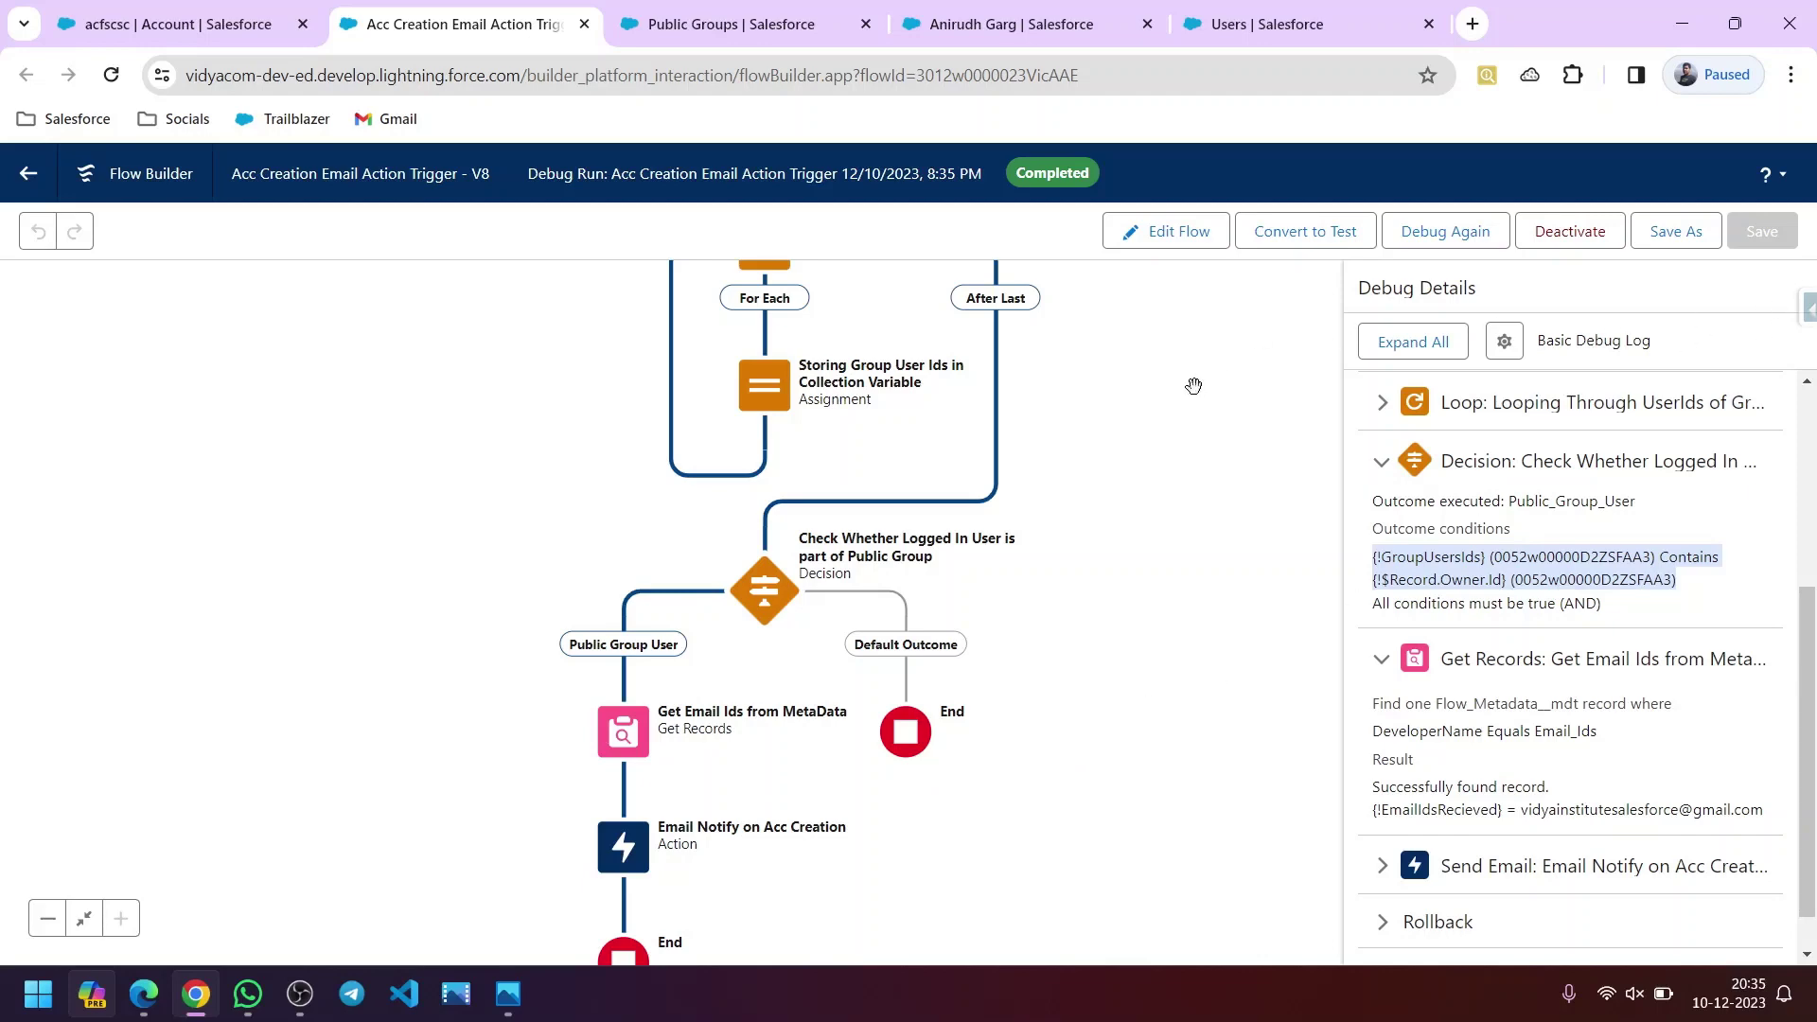
- Open Gmail in a new tab and return to the acfscsc account page
{"action": "left_click", "coordinate": [152, 27]}
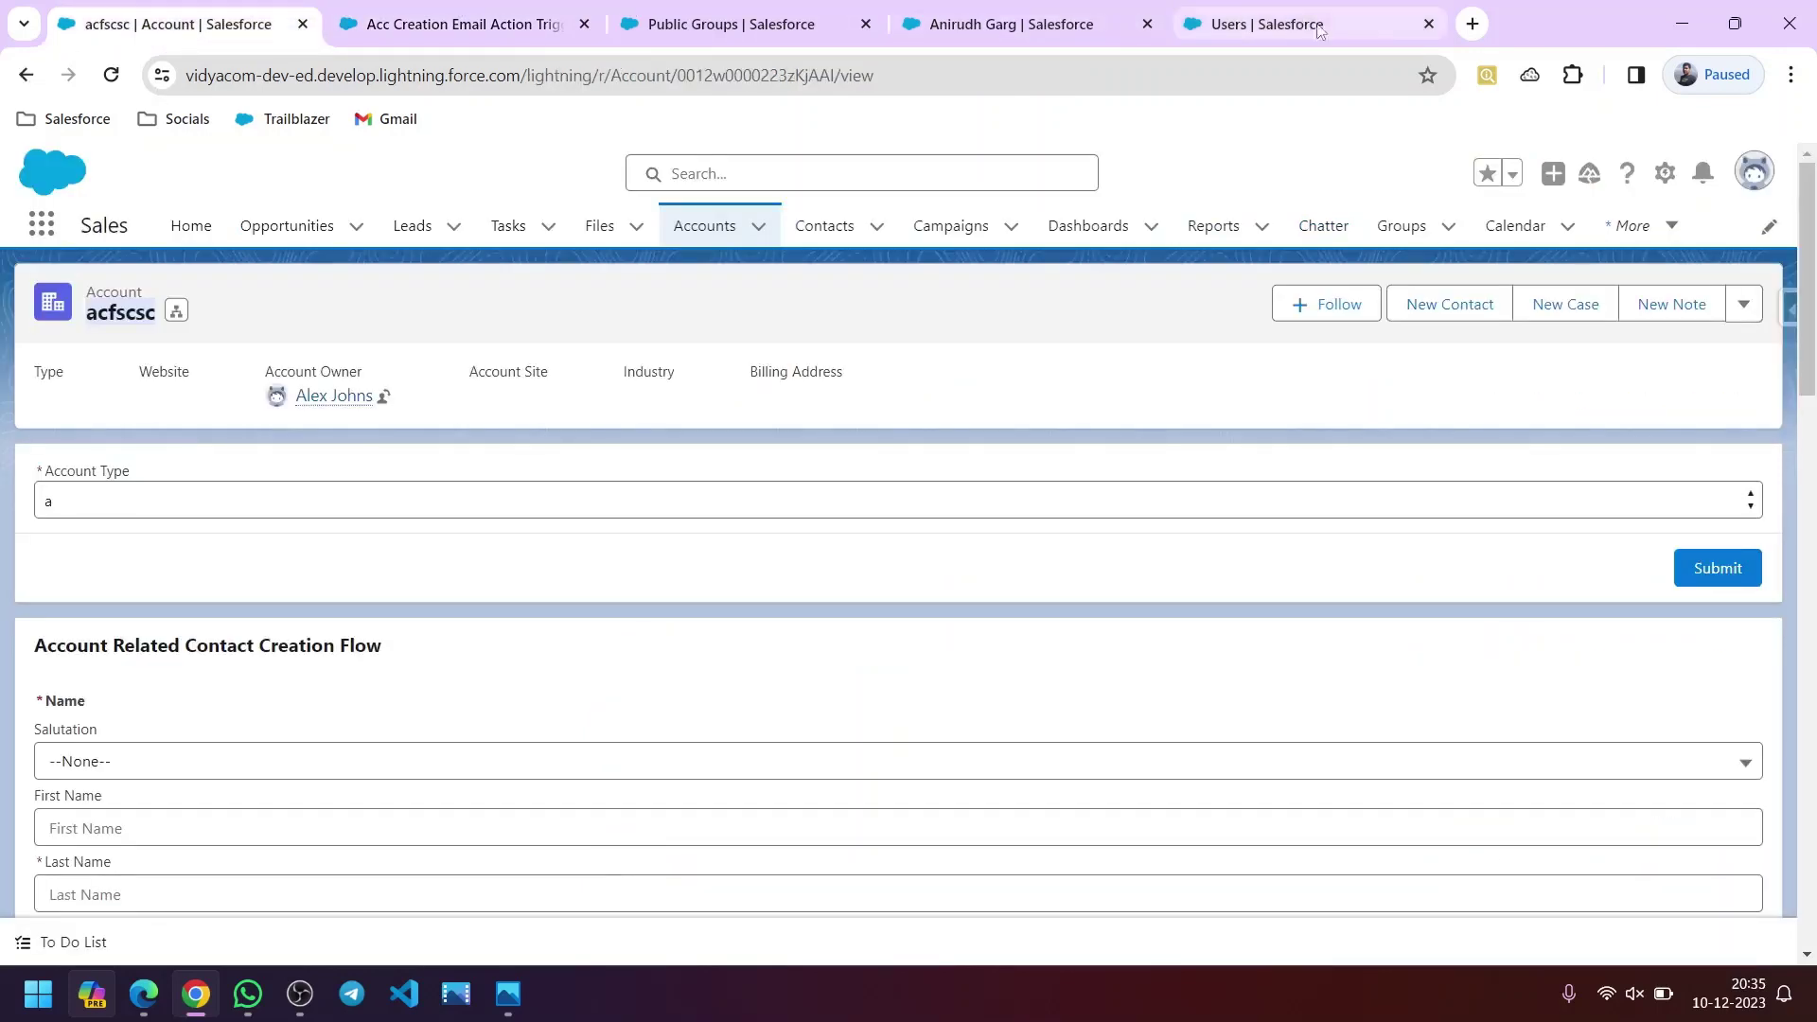
{"action": "key", "text": "ctrl+t"}
{"action": "left_click", "coordinate": [388, 119]}
{"action": "left_click", "coordinate": [236, 28]}
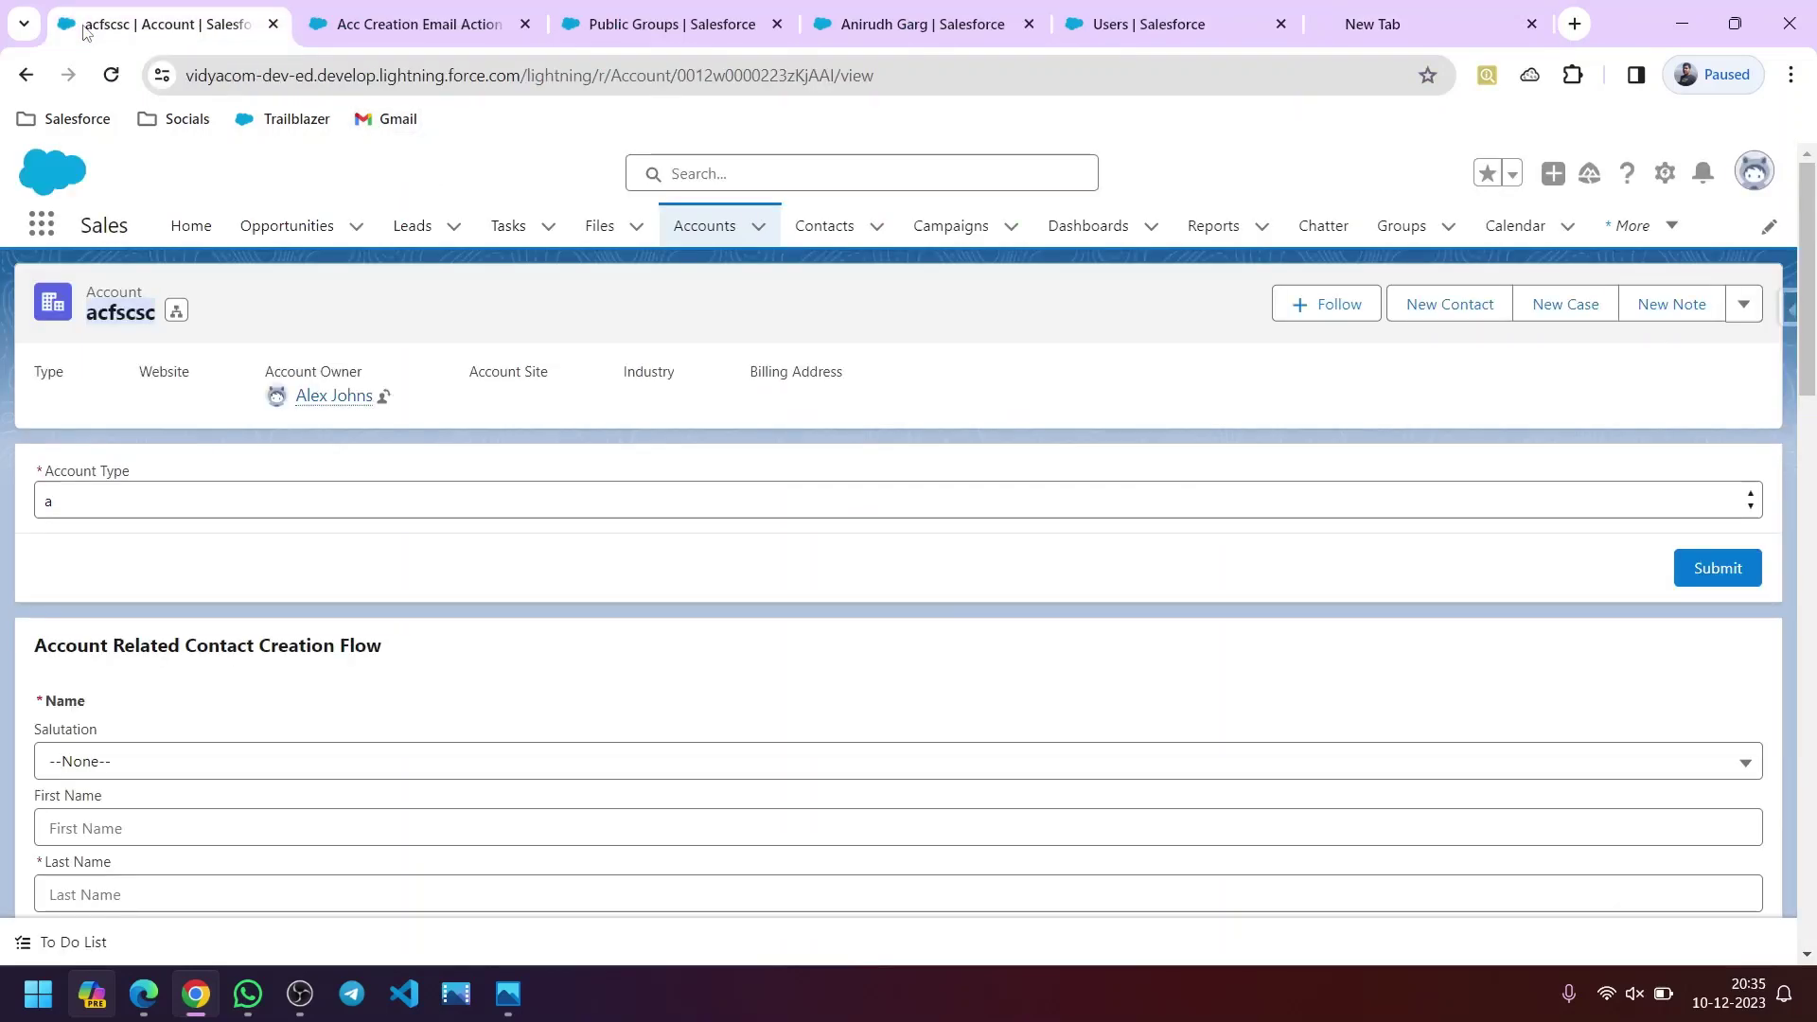
- Go to the Accounts list and check which user is logged in
{"action": "left_click", "coordinate": [662, 173]}
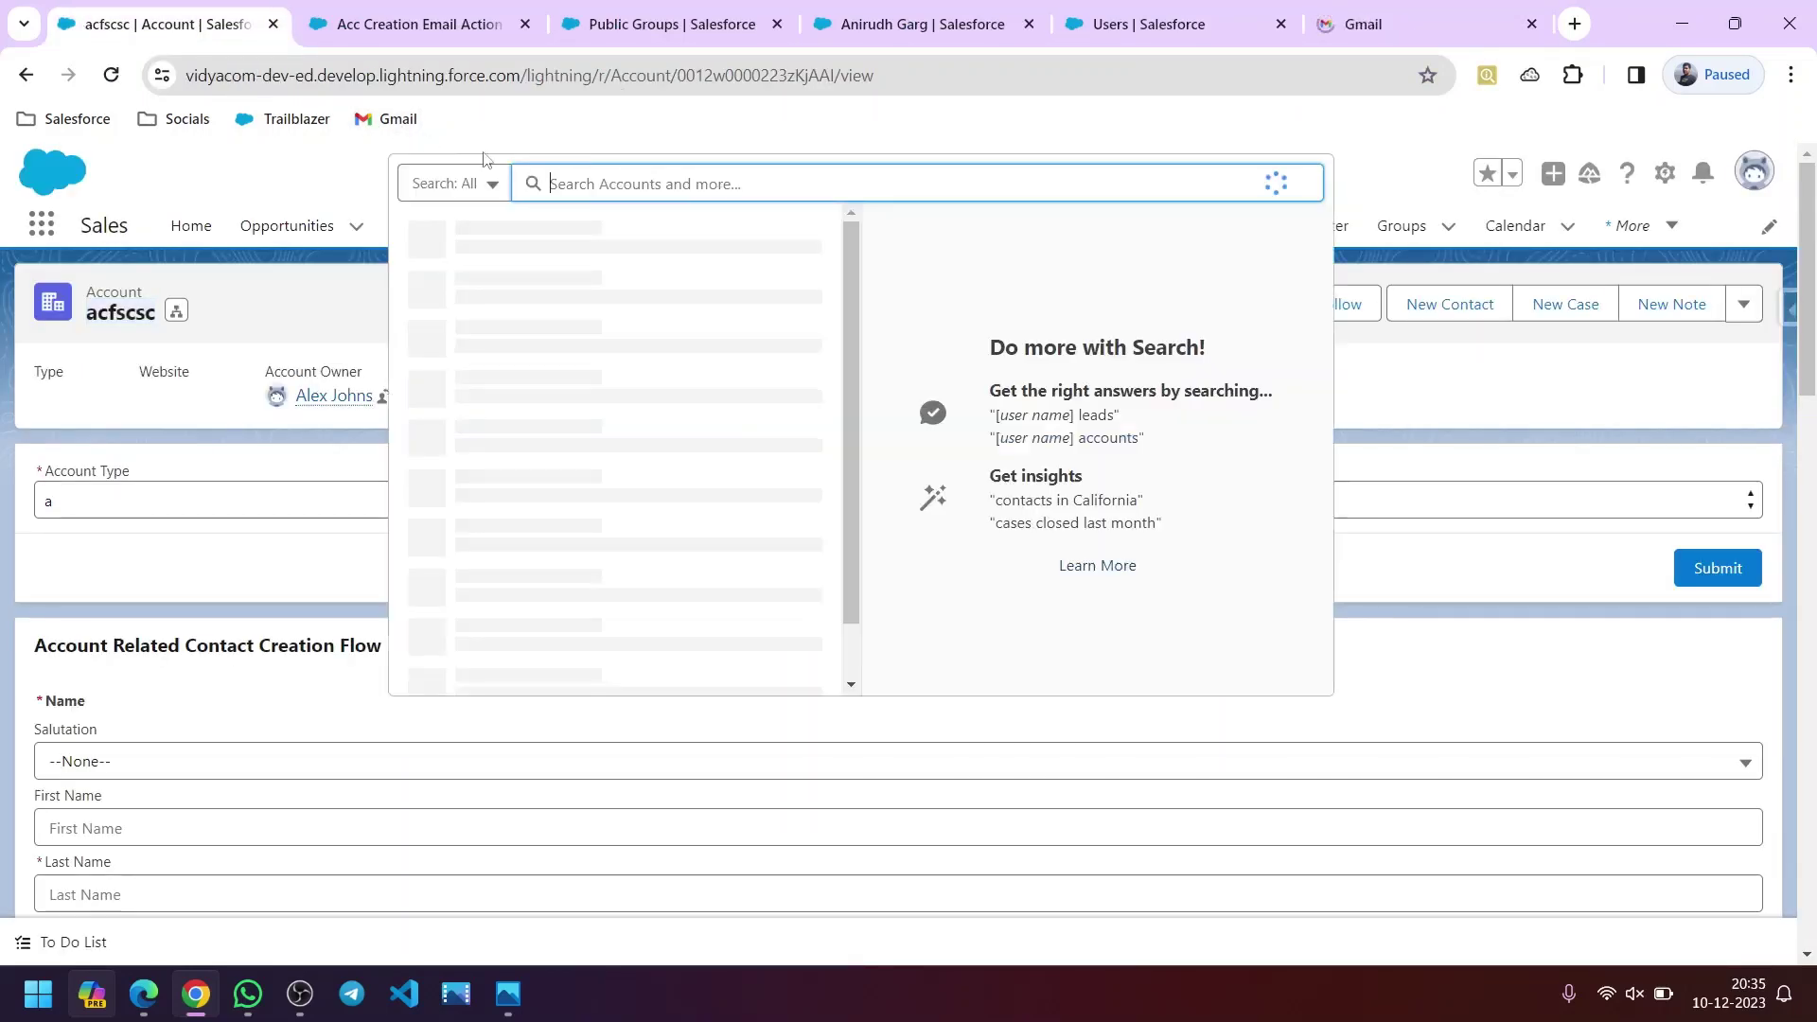
{"action": "left_click", "coordinate": [912, 330]}
{"action": "left_click", "coordinate": [696, 226]}
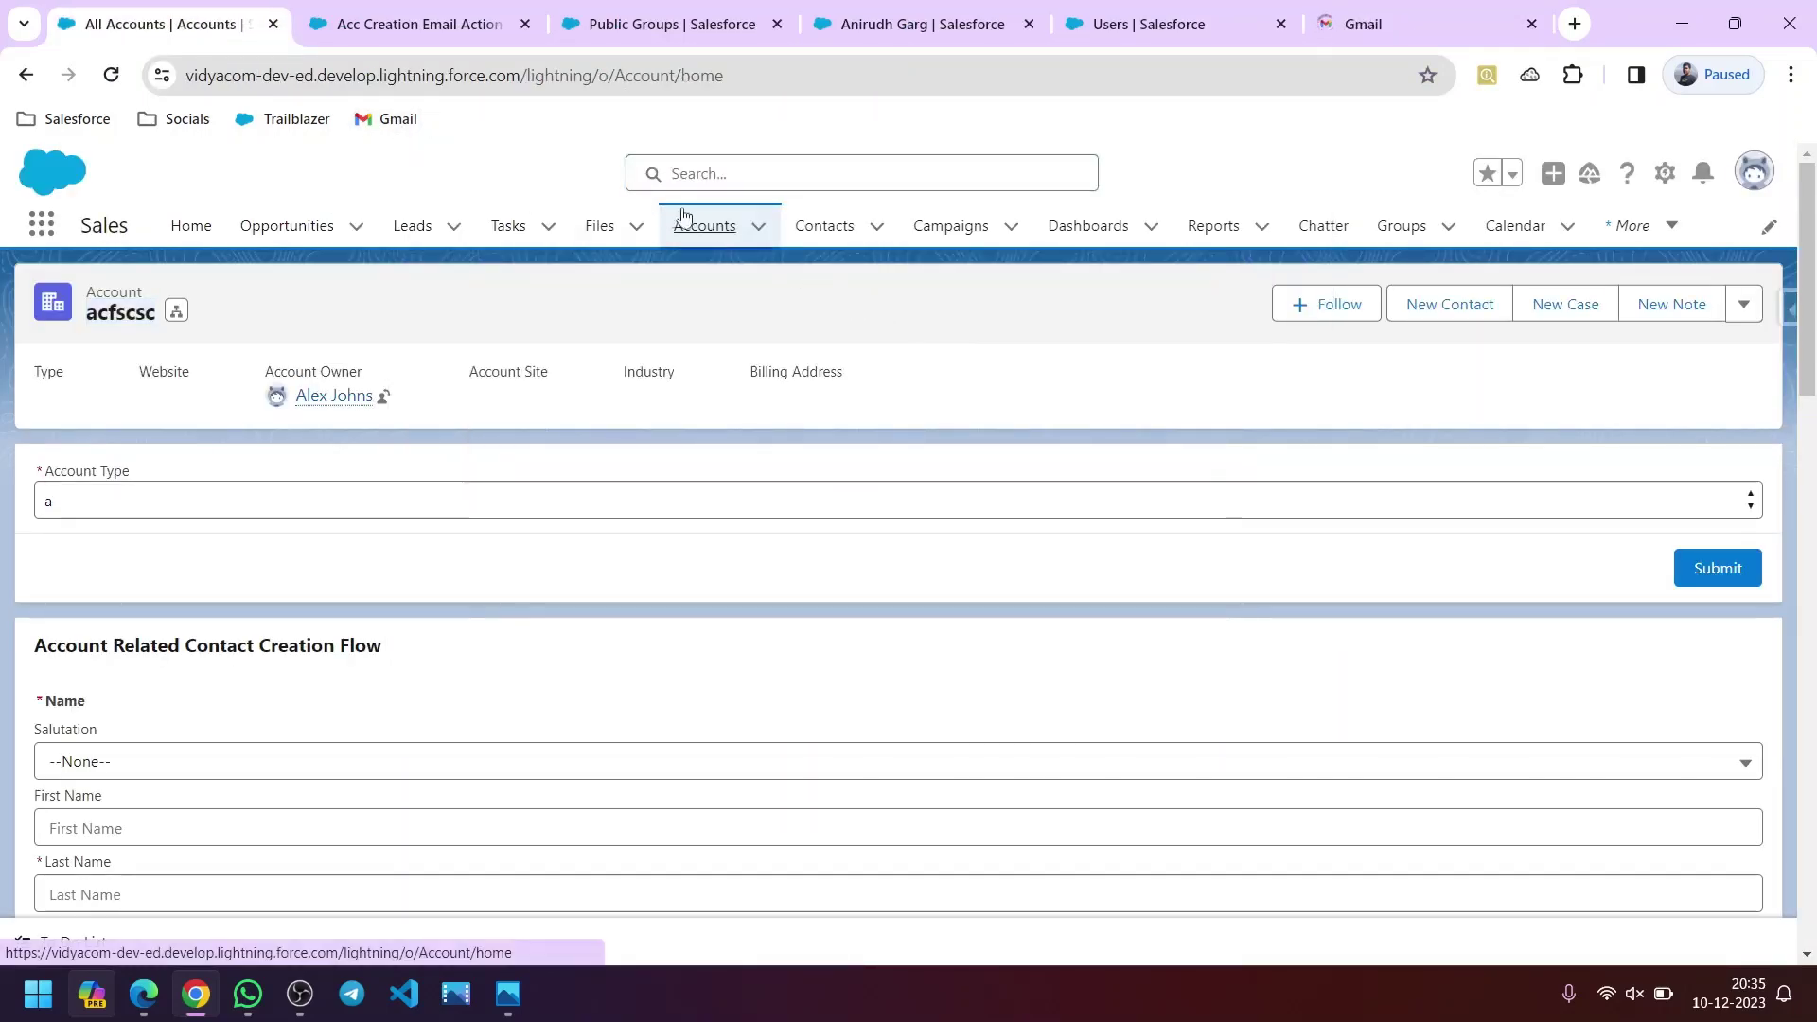
{"action": "left_click", "coordinate": [1774, 175]}
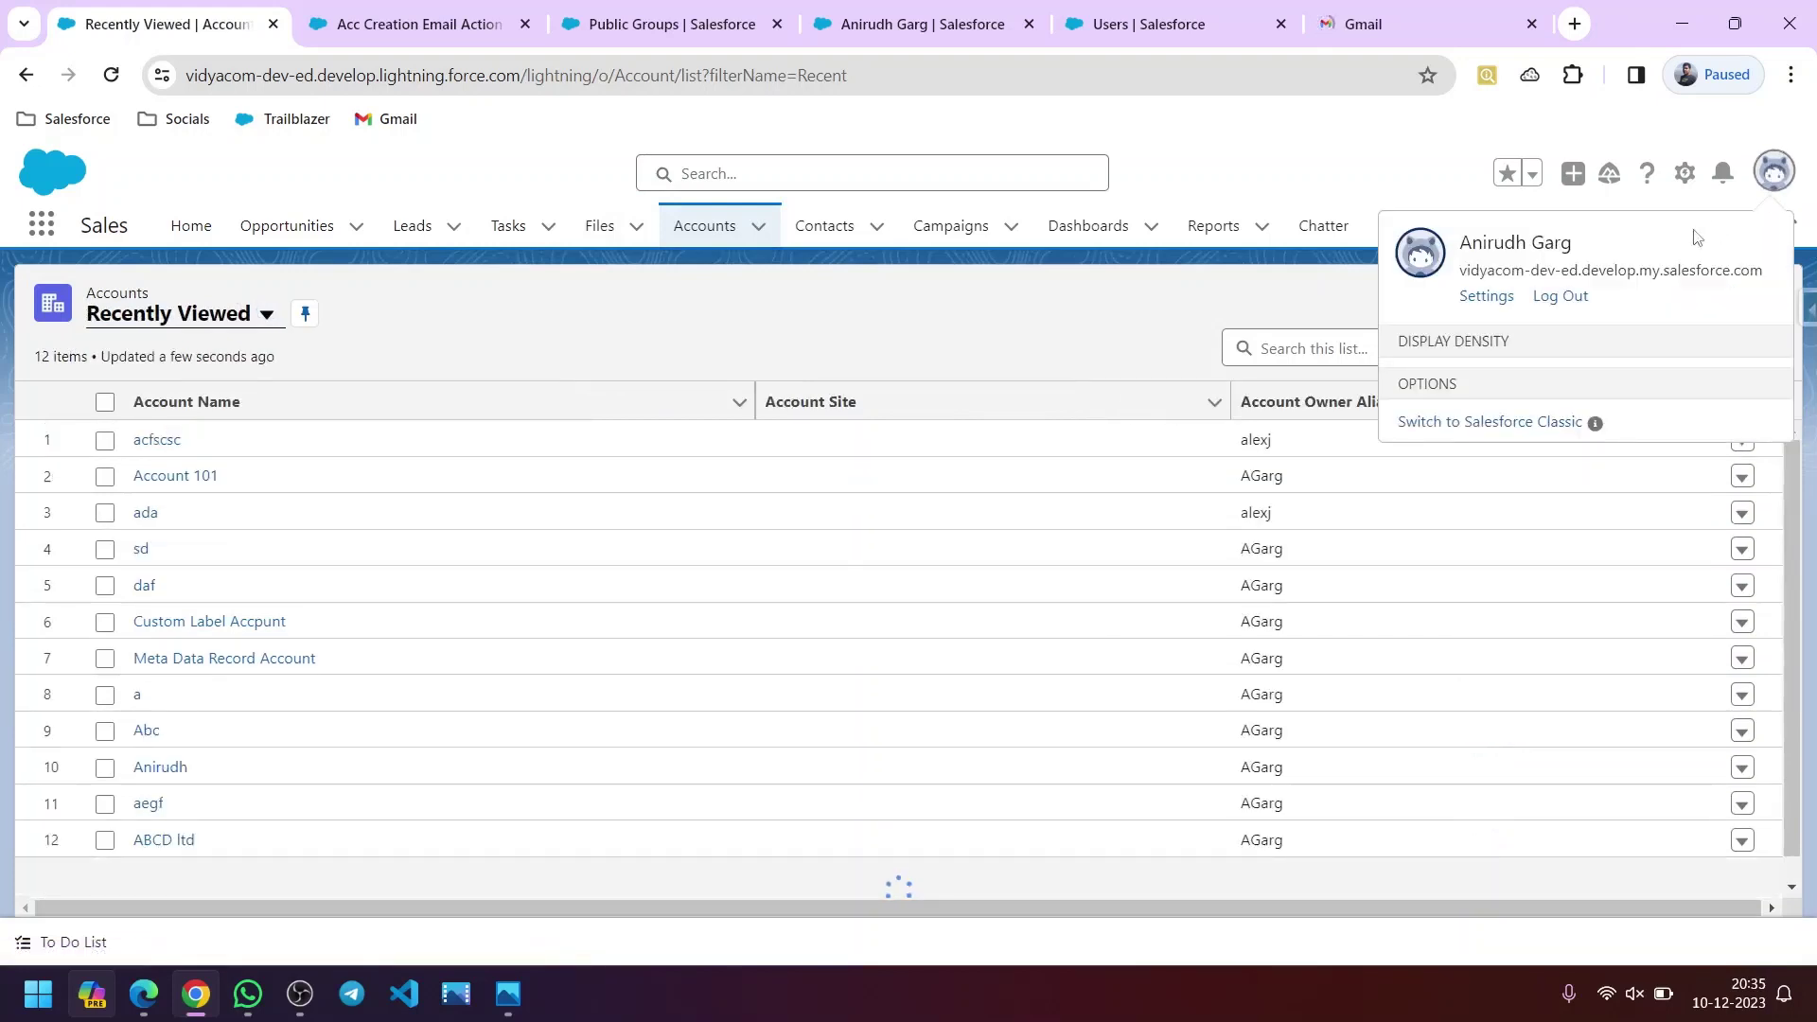
{"action": "left_click", "coordinate": [869, 285]}
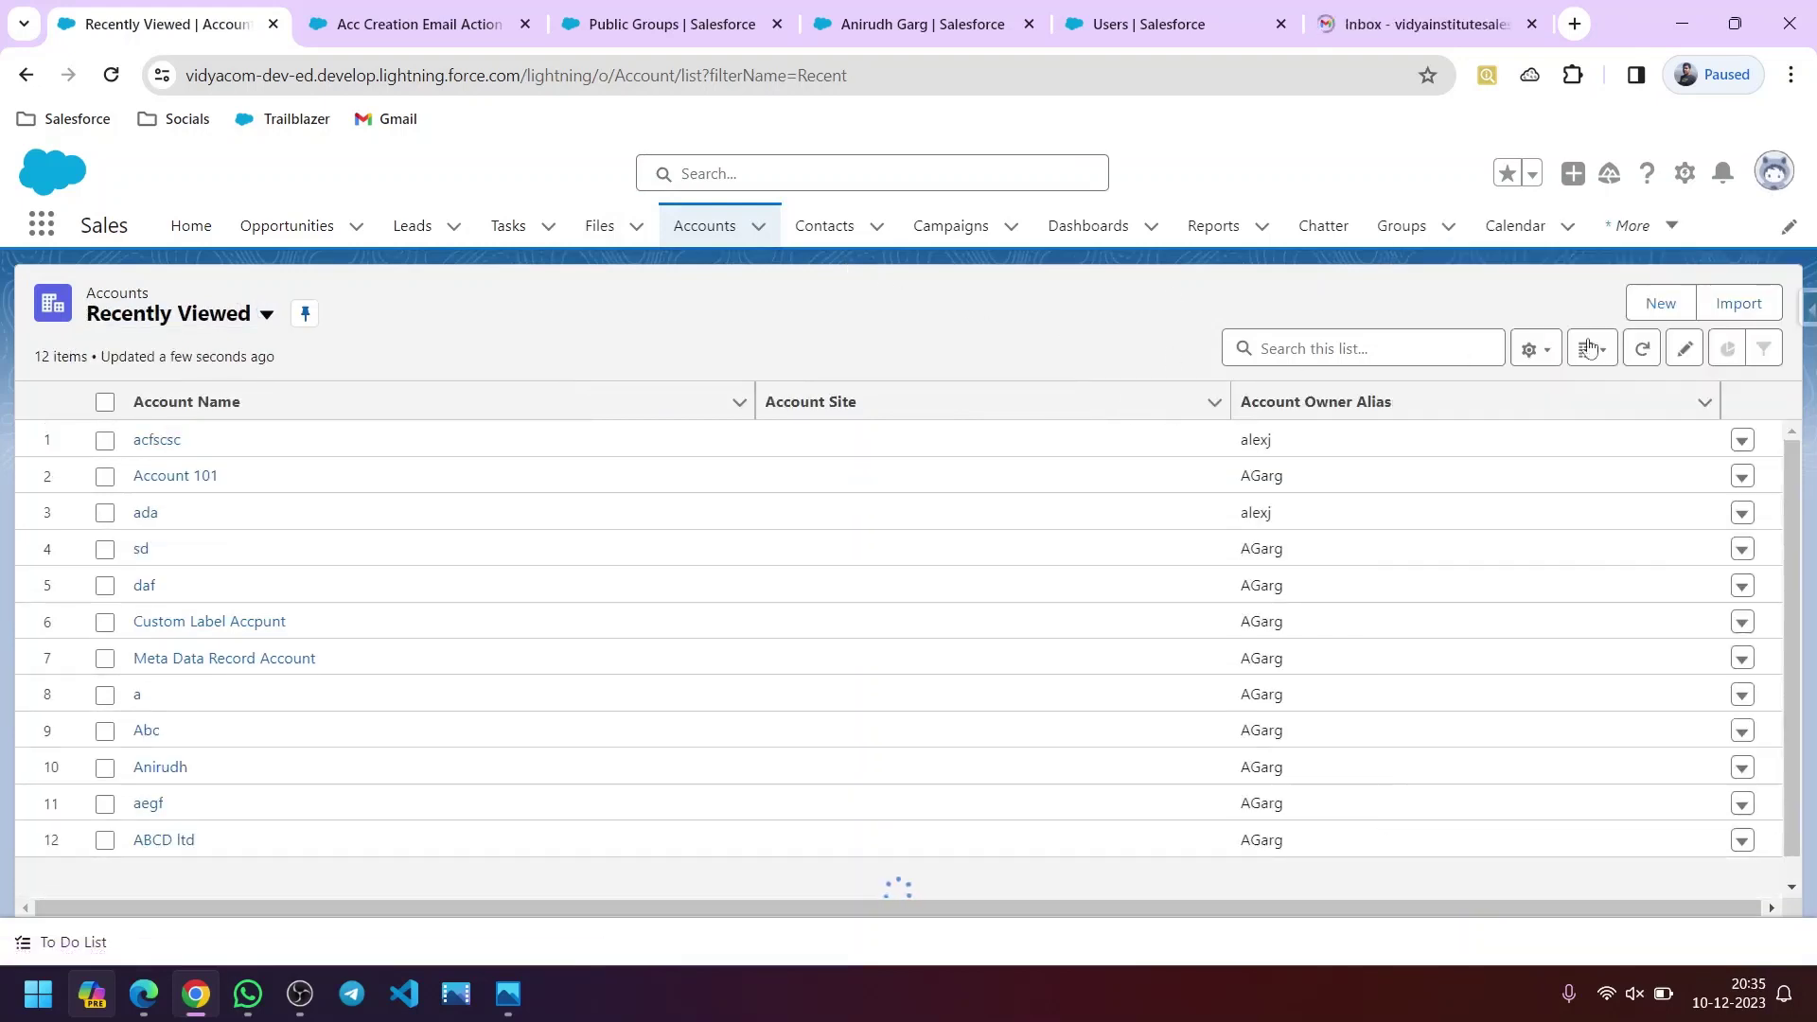
- Create and save a new account named asad
{"action": "left_click", "coordinate": [1643, 309]}
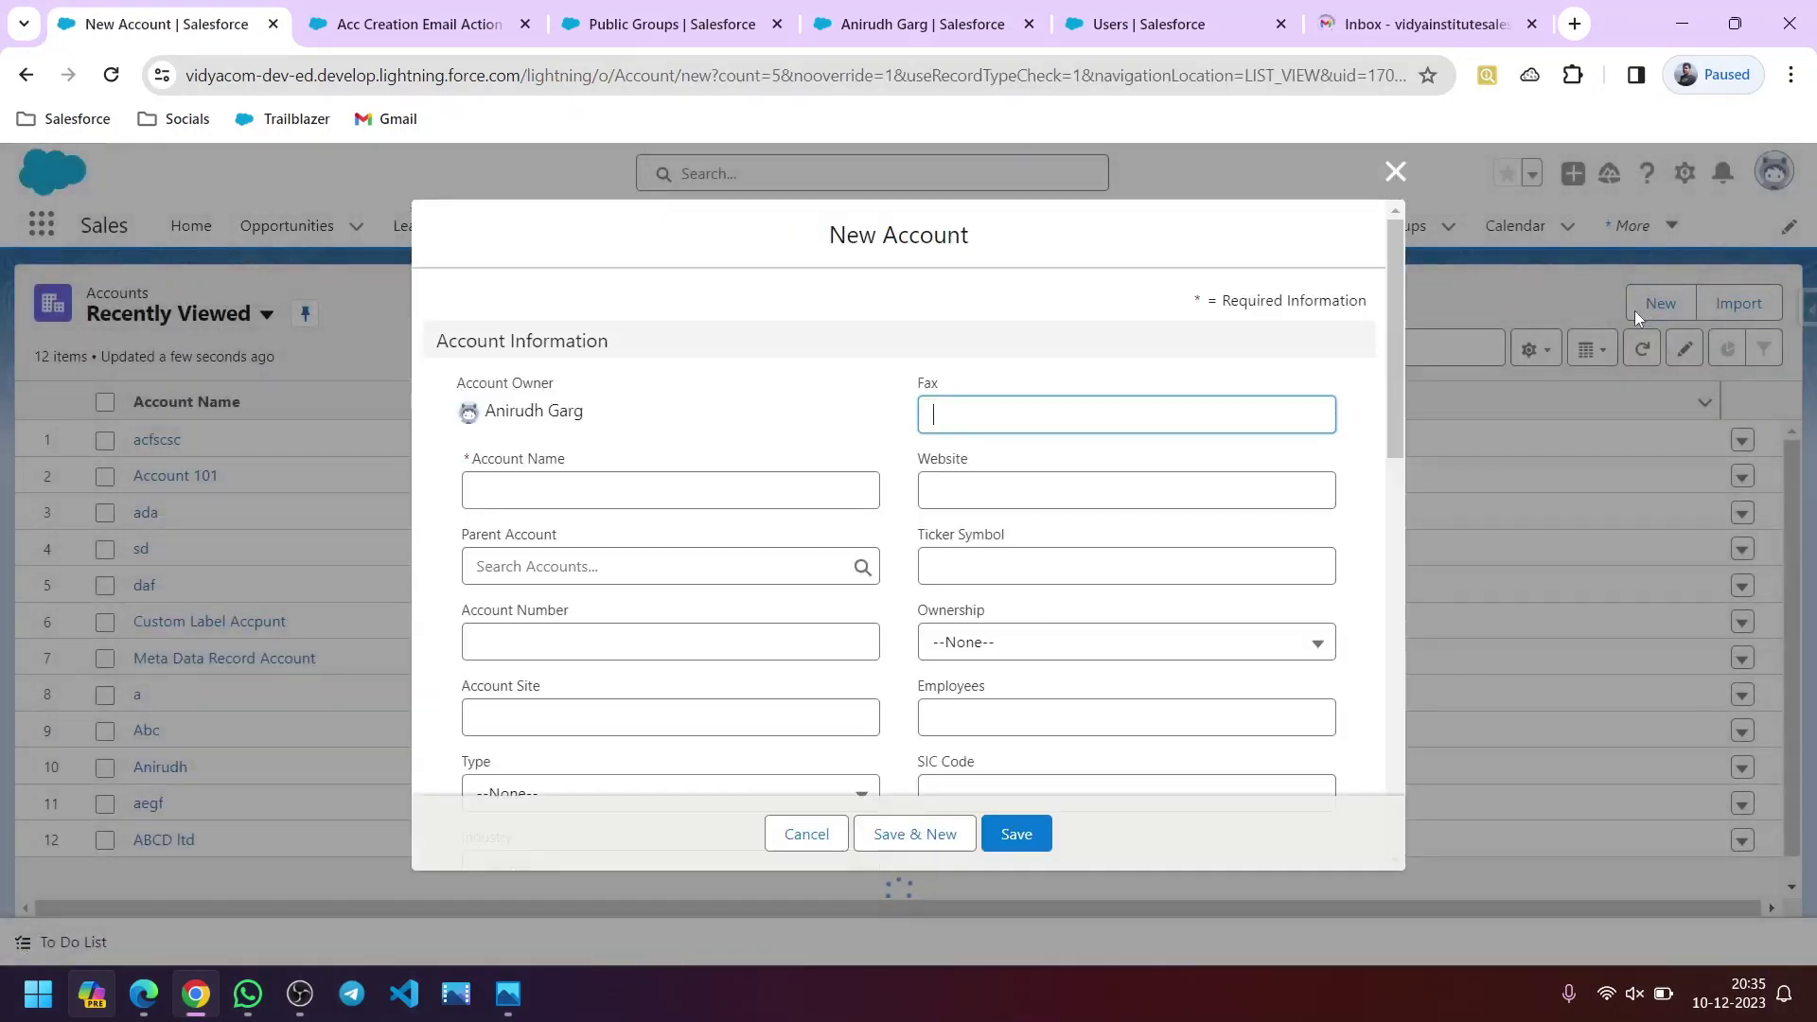
{"action": "left_click", "coordinate": [595, 484]}
{"action": "type", "text": "asad"}
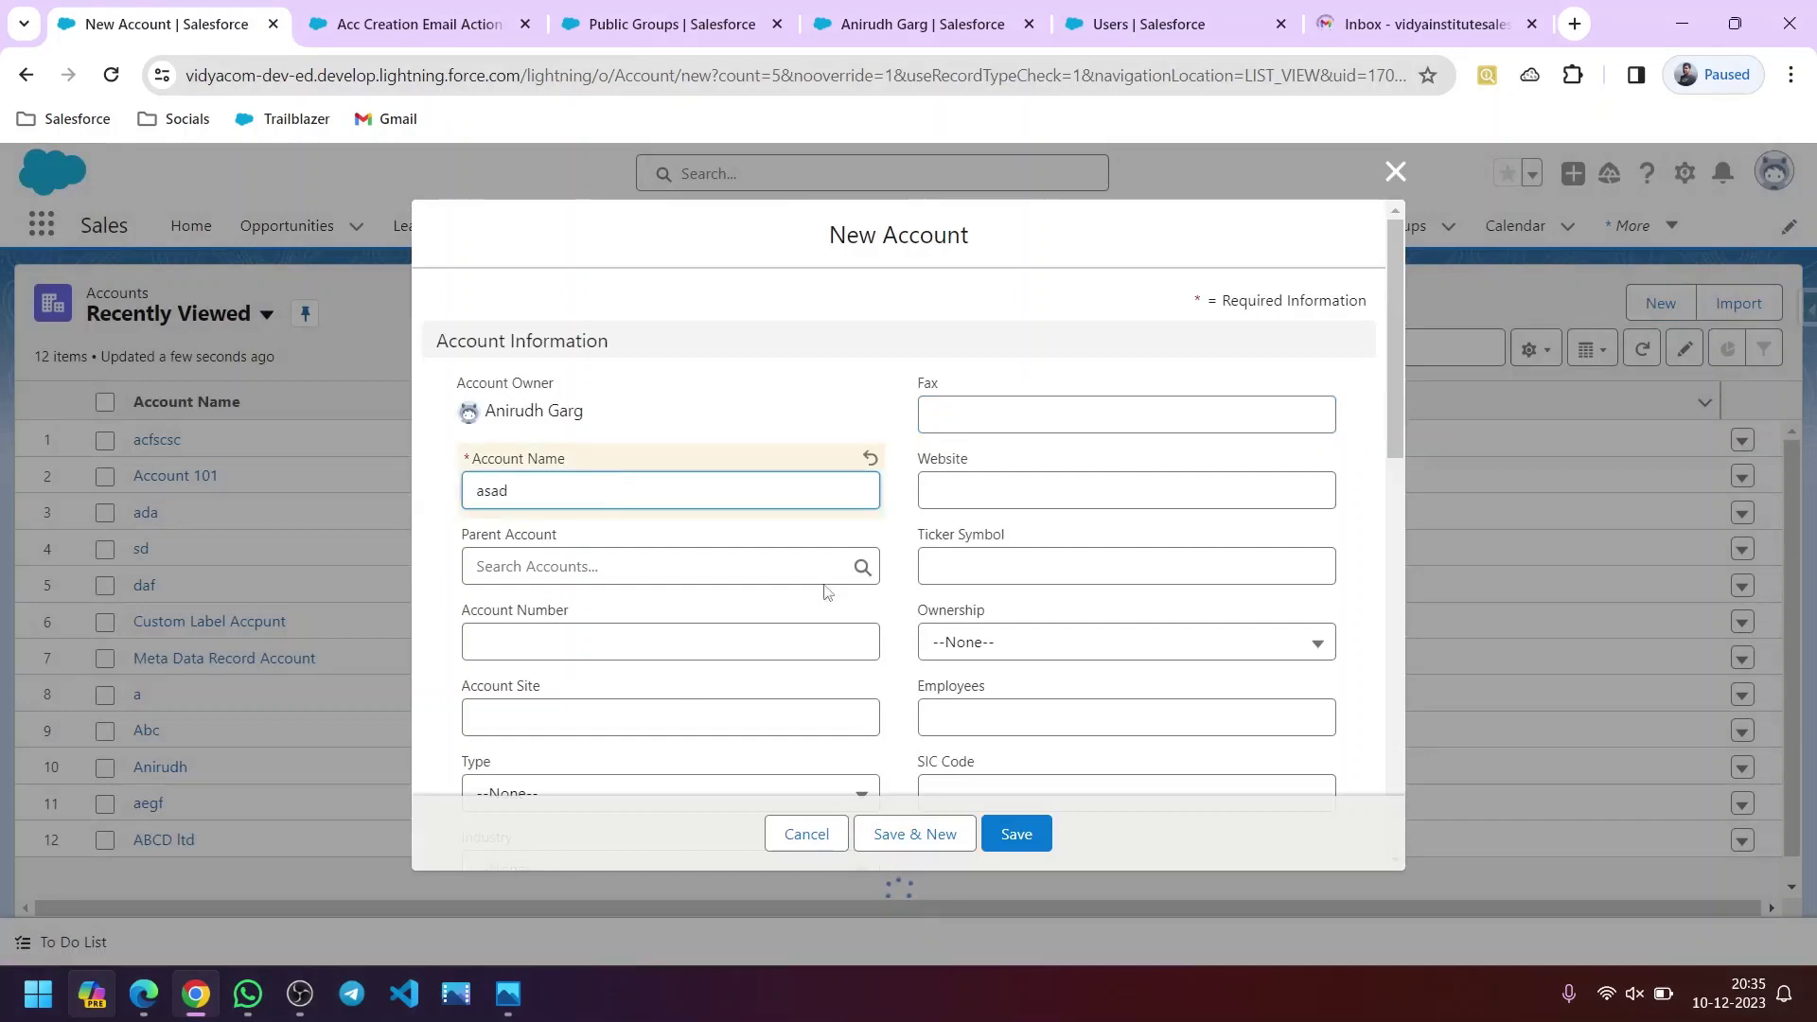
{"action": "scroll", "coordinate": [823, 591], "scroll_direction": "down", "scroll_amount": 4}
{"action": "left_click", "coordinate": [1016, 833]}
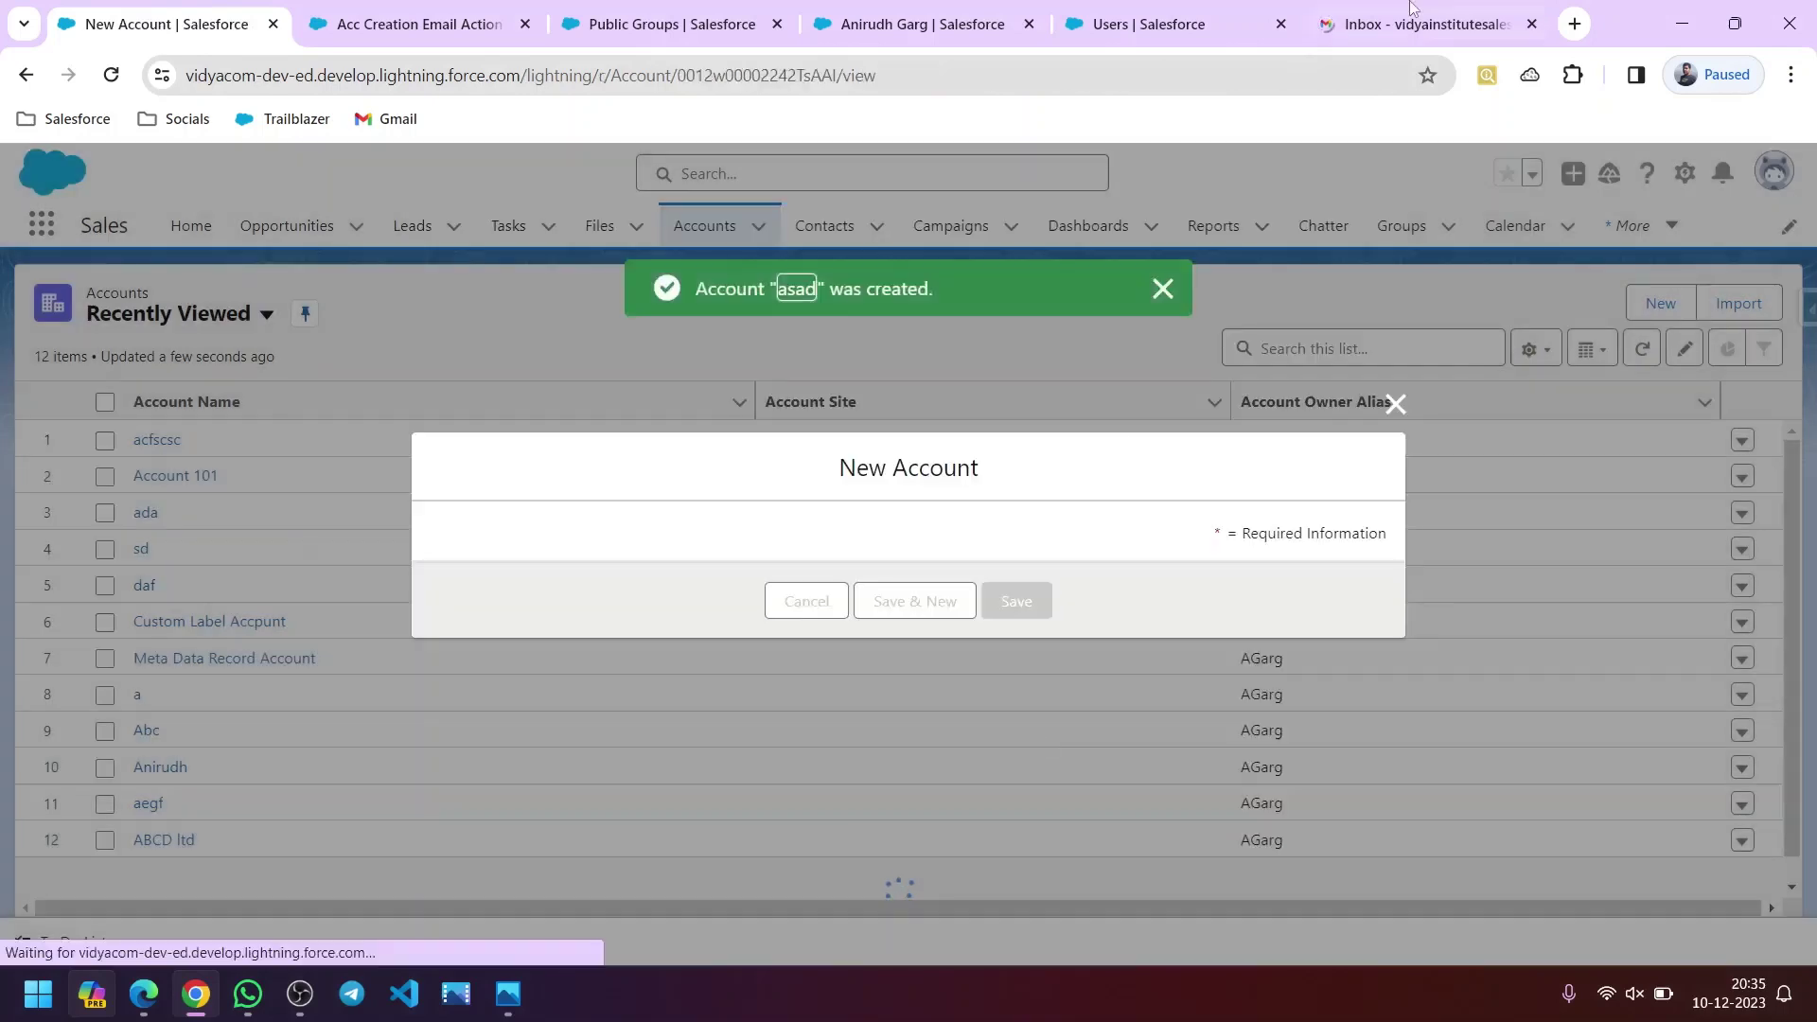
- Delete the old notification email in Gmail and return to the asad account page
{"action": "left_click", "coordinate": [1424, 19]}
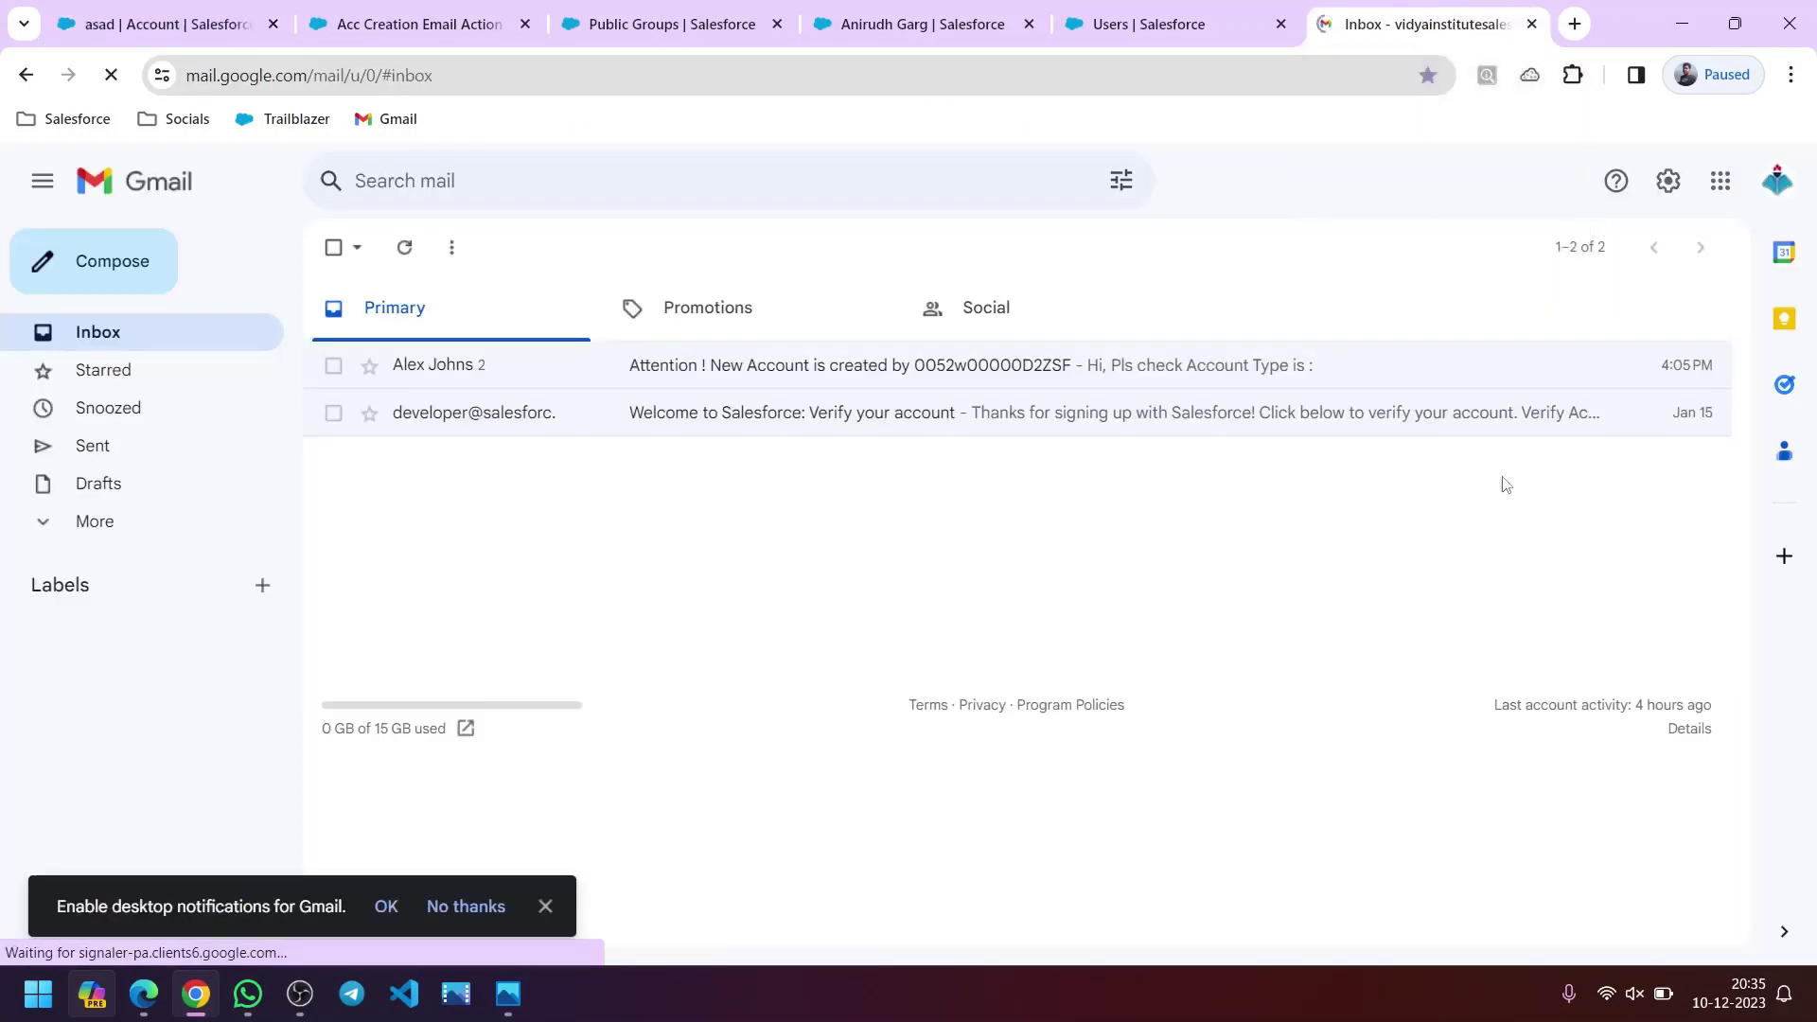
{"action": "left_click", "coordinate": [1606, 365]}
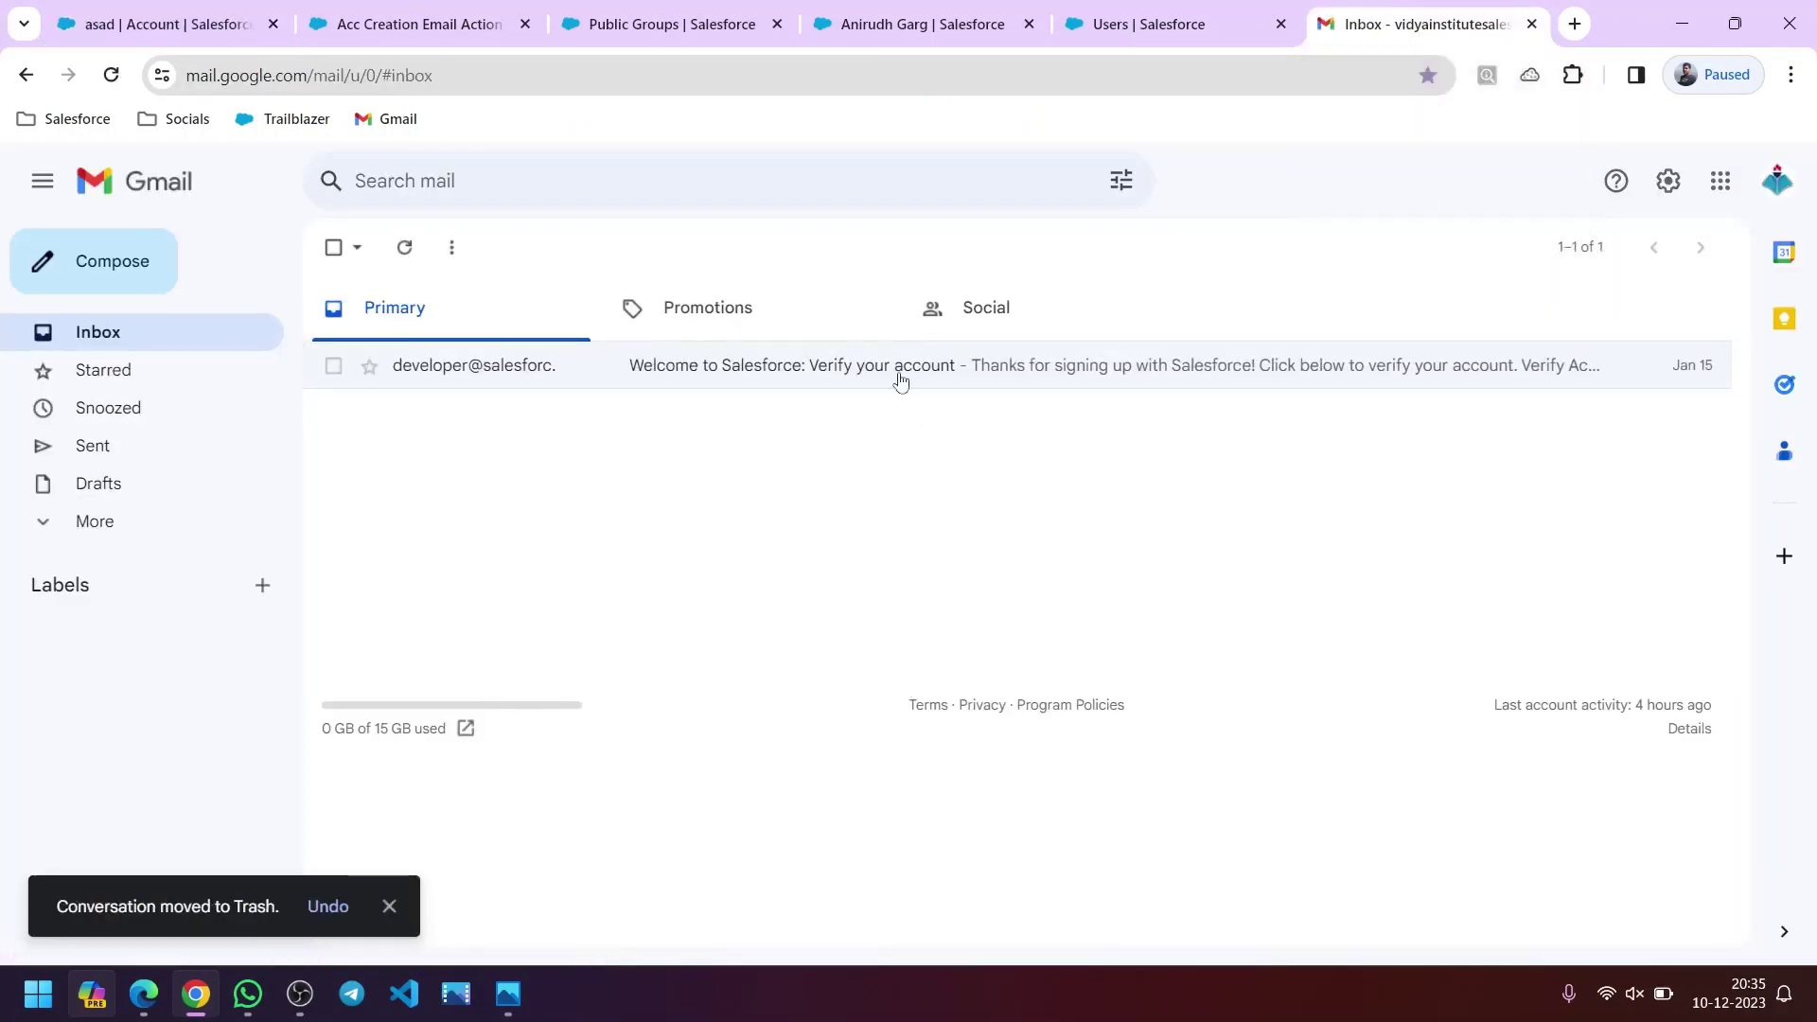
{"action": "left_click", "coordinate": [315, 28]}
{"action": "left_click", "coordinate": [166, 23]}
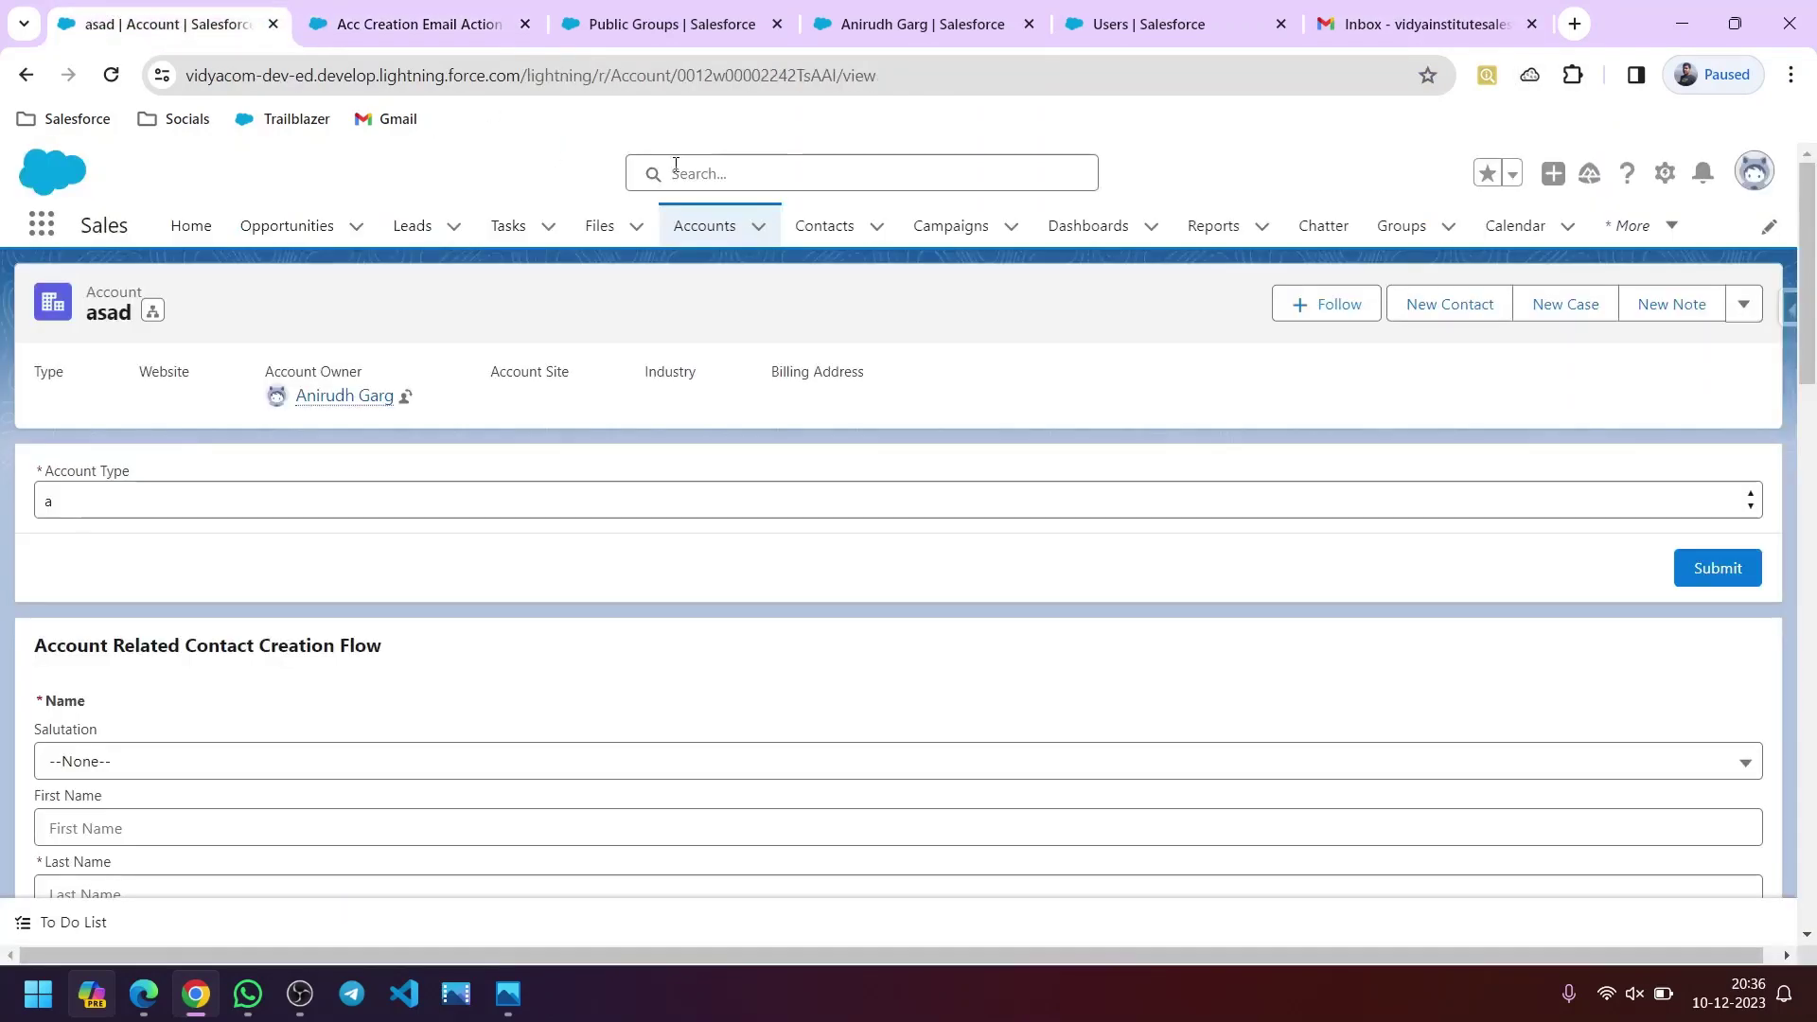
- Find the acfscsc owner's user record, log in as that user, and view their accounts
{"action": "left_click", "coordinate": [770, 172]}
{"action": "type", "text": "alex"}
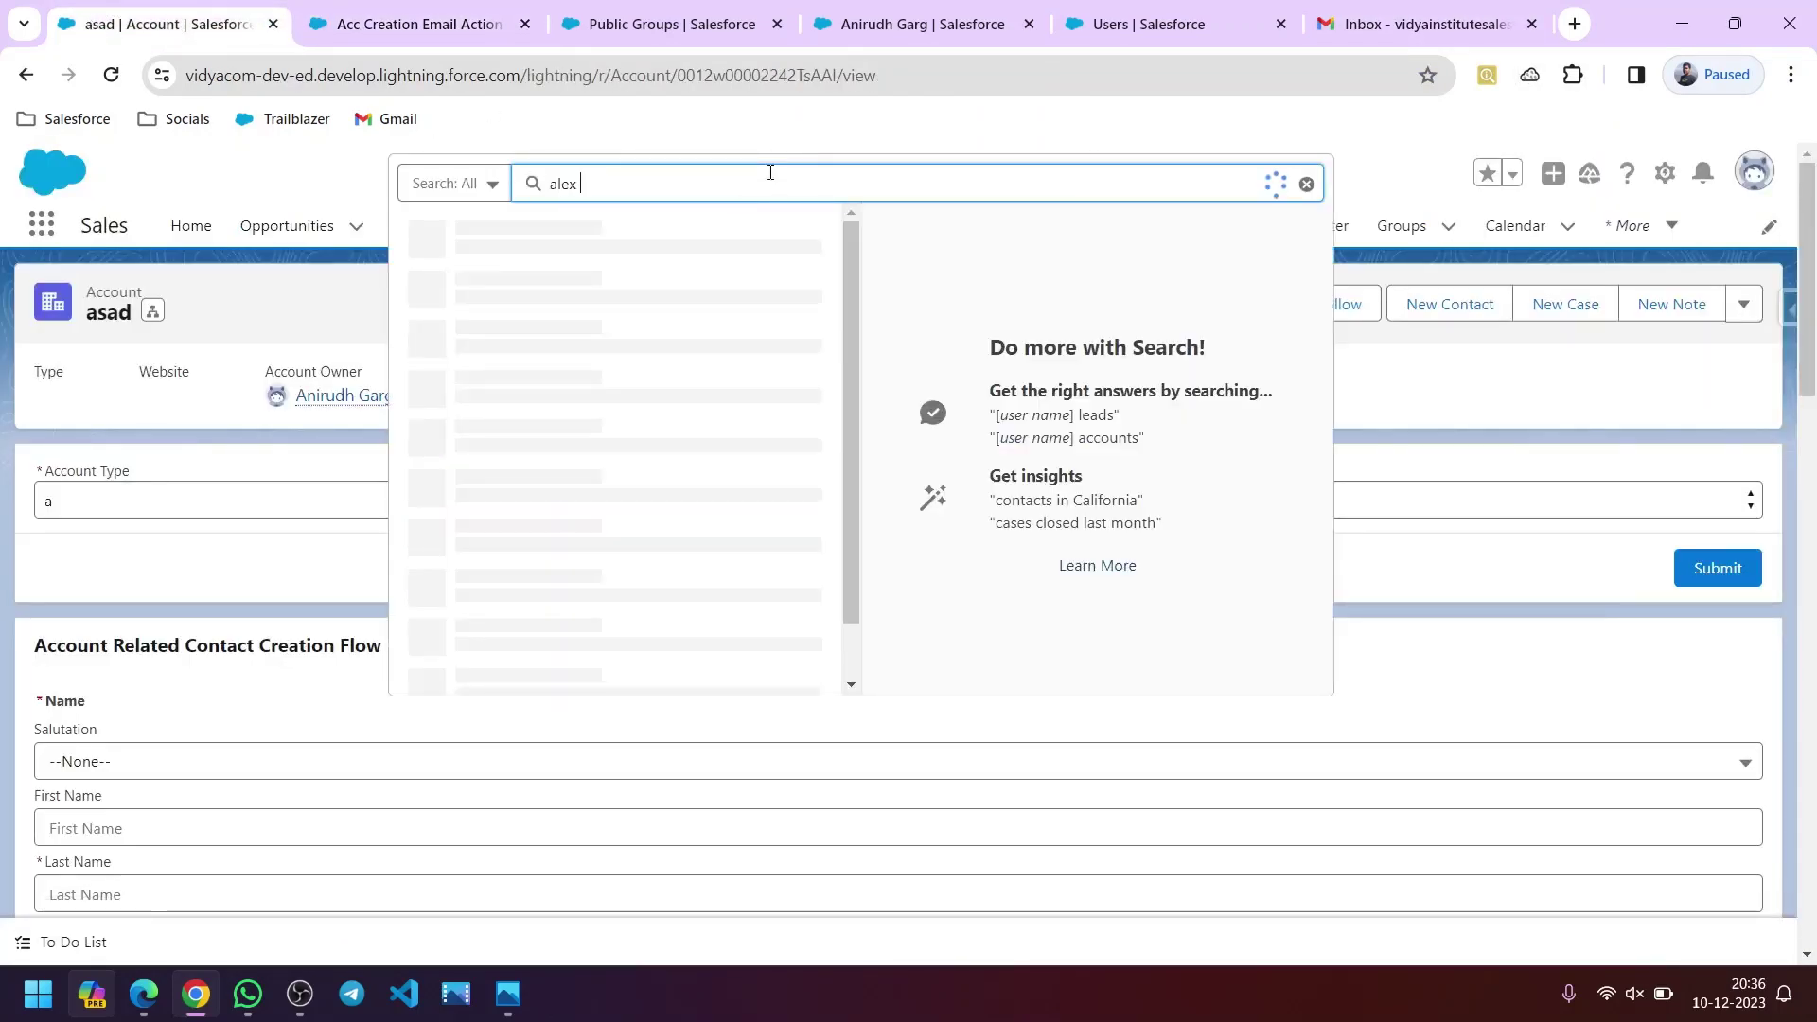
{"action": "left_click", "coordinate": [611, 385]}
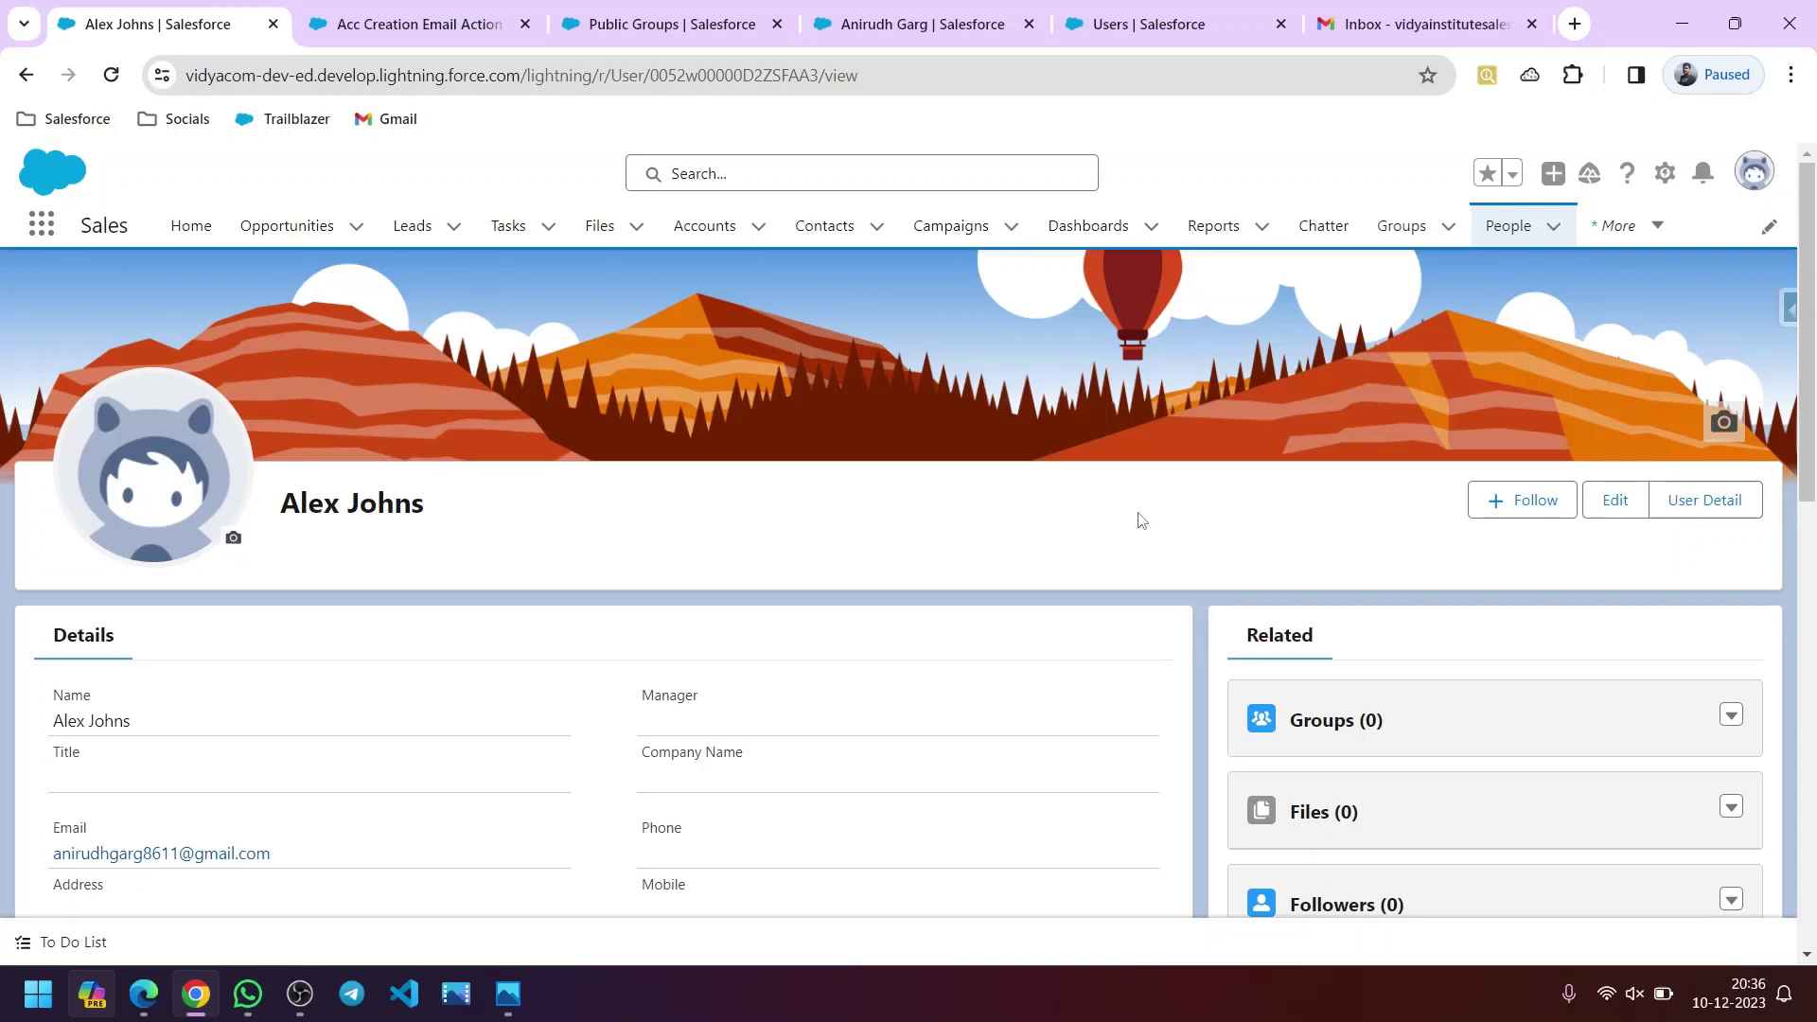
{"action": "left_click", "coordinate": [1704, 501]}
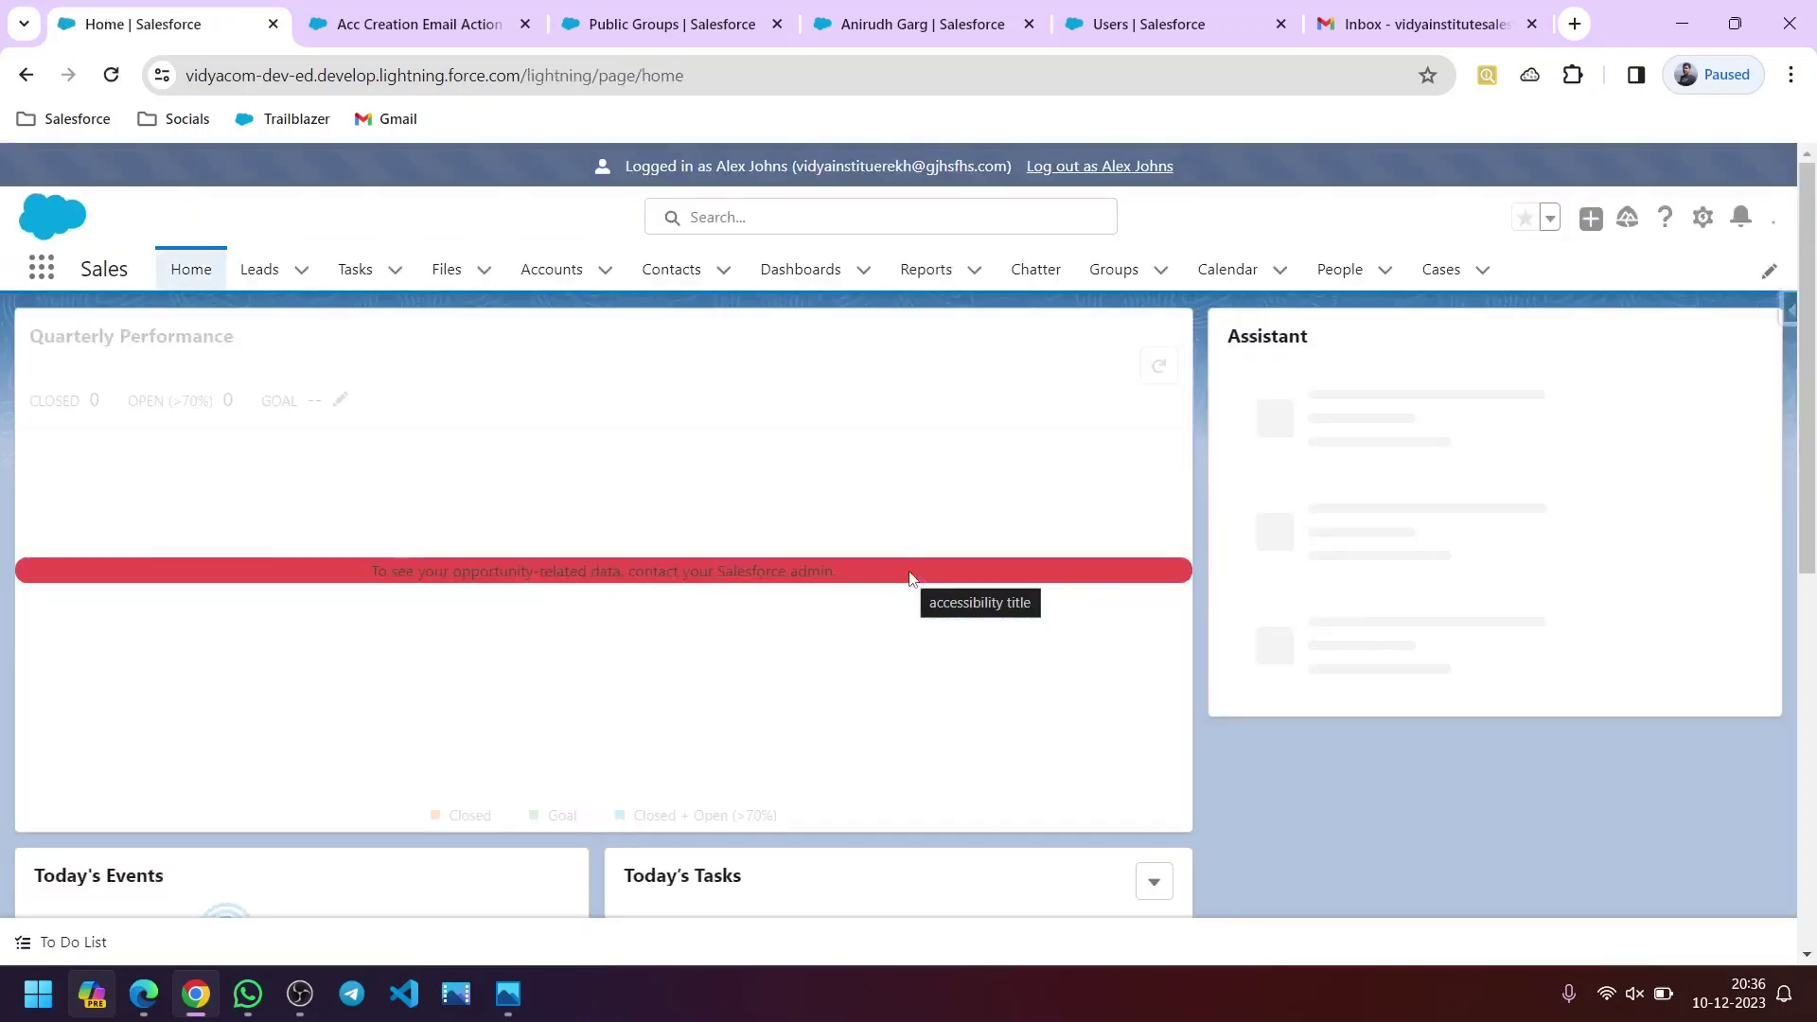
{"action": "left_click", "coordinate": [552, 269]}
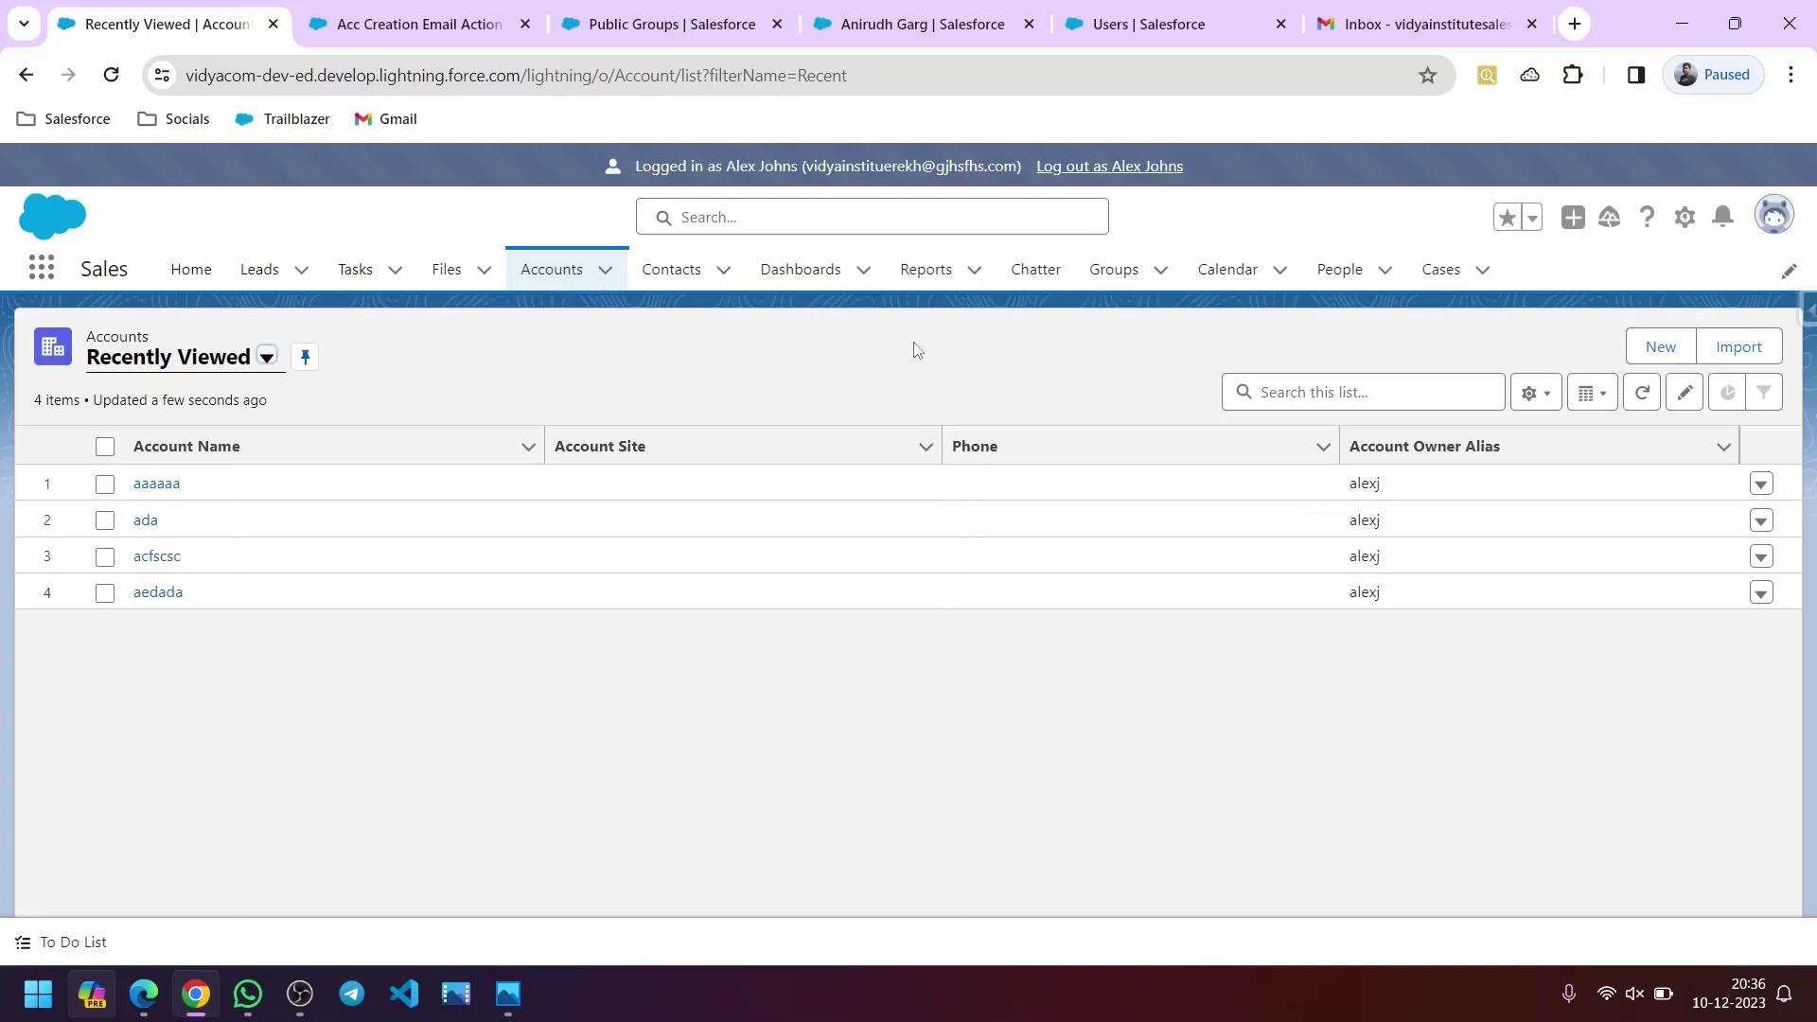
- Start a new account as this user and enter its account name
{"action": "left_click", "coordinate": [1632, 347]}
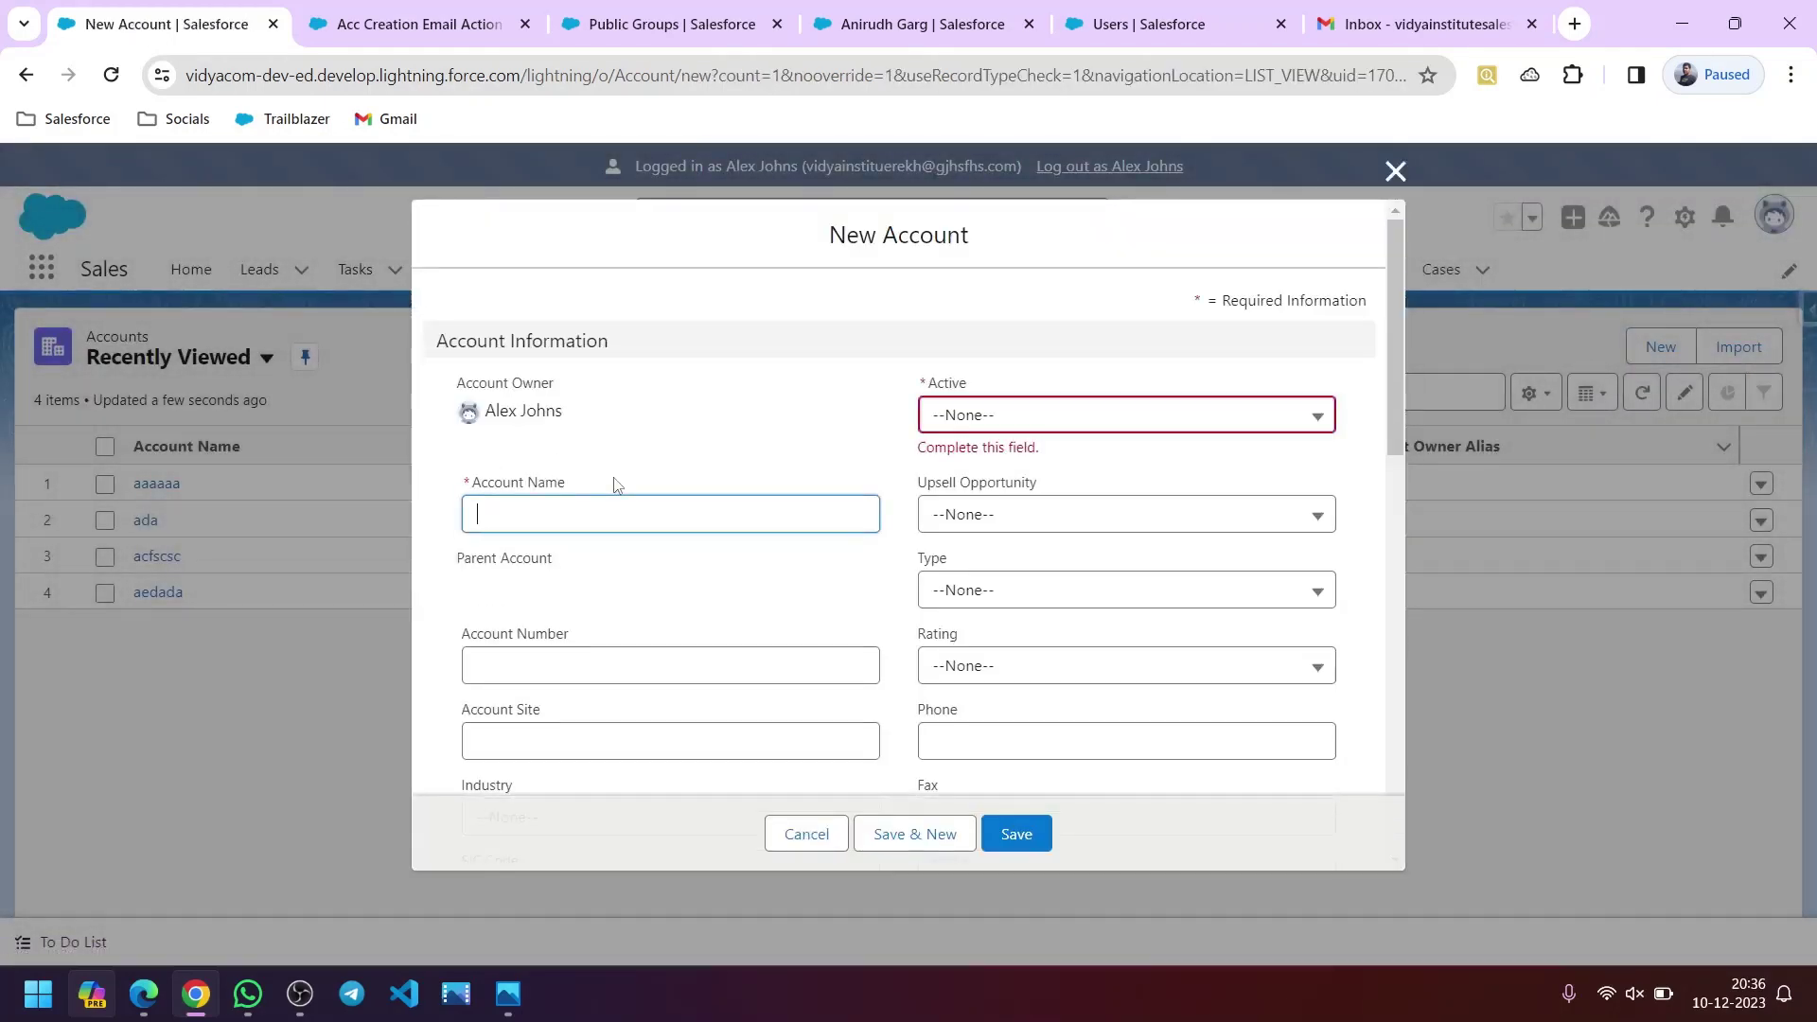
{"action": "type", "text": "a"}
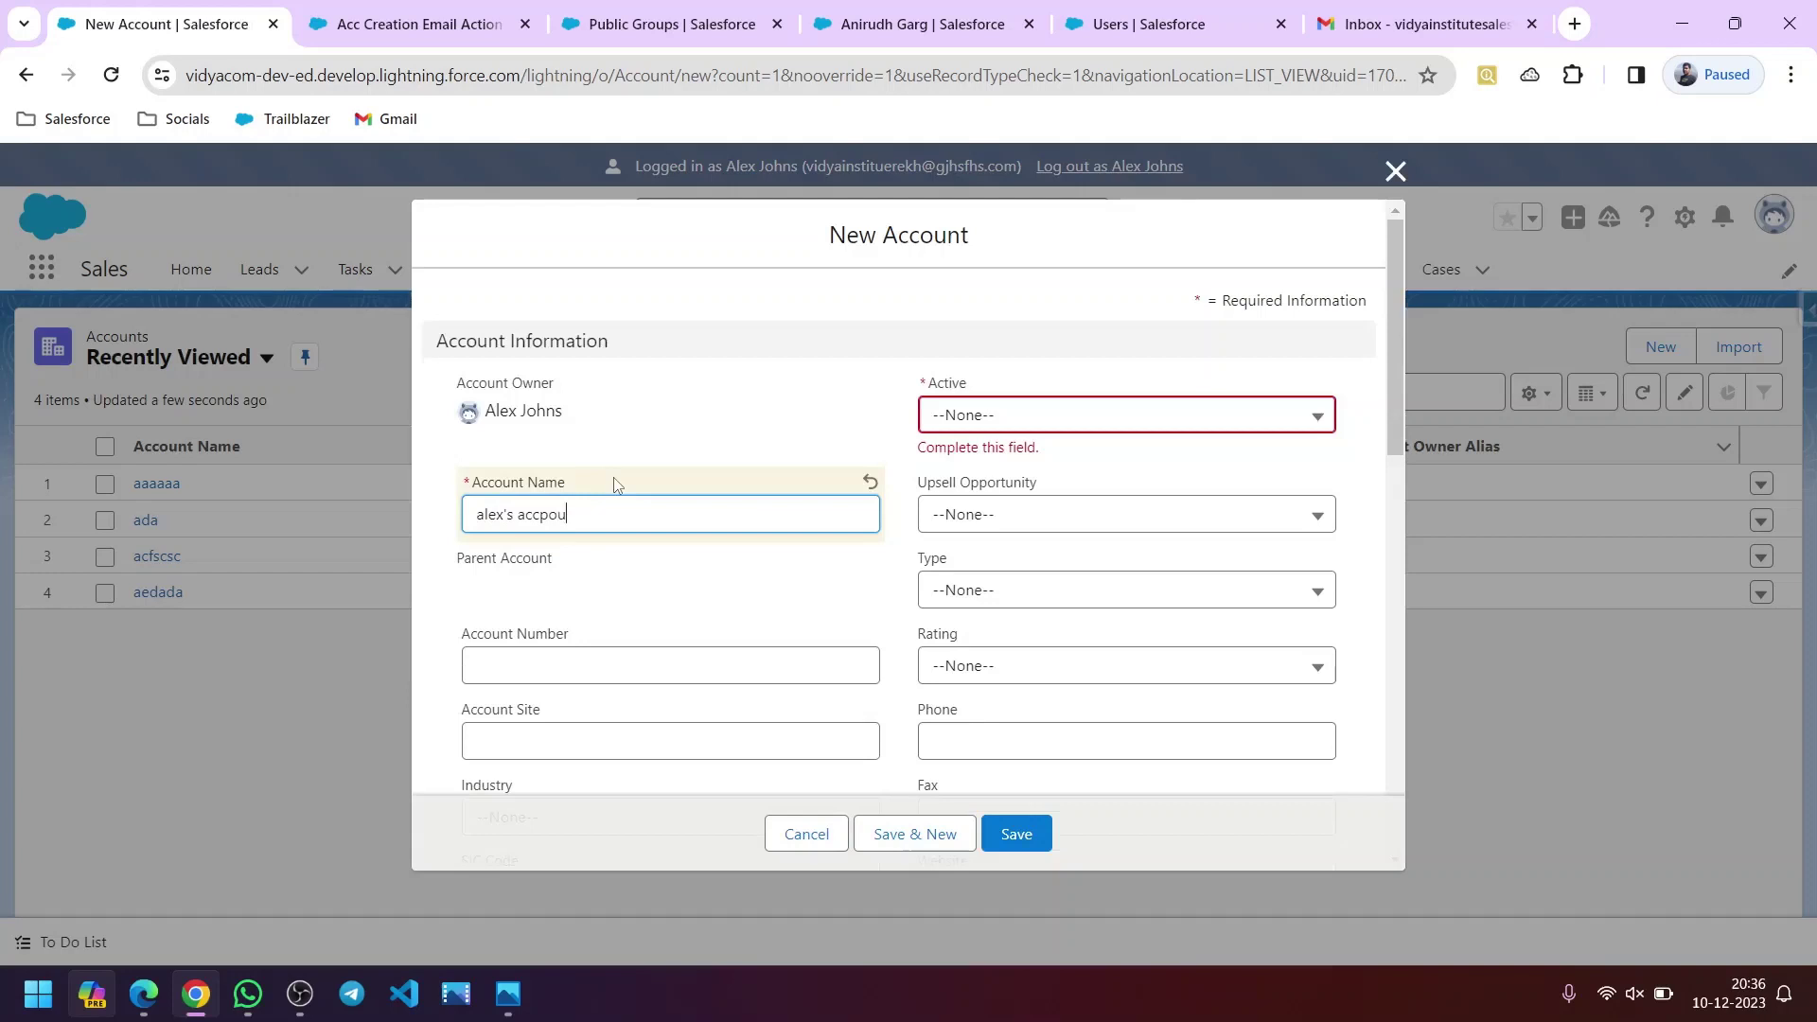
{"action": "type", "text": "lex's accp"}
{"action": "type", "text": "u"}
{"action": "key", "text": "BackSpace"}
{"action": "key", "text": "BackSpace"}
{"action": "key", "text": "BackSpace"}
{"action": "type", "text": "cp"}
{"action": "key", "text": "BackSpace"}
- Set Active to Yes, SLA Silver expiring 12/27/2023, enter the SLA serial number, and save
{"action": "left_click", "coordinate": [963, 420]}
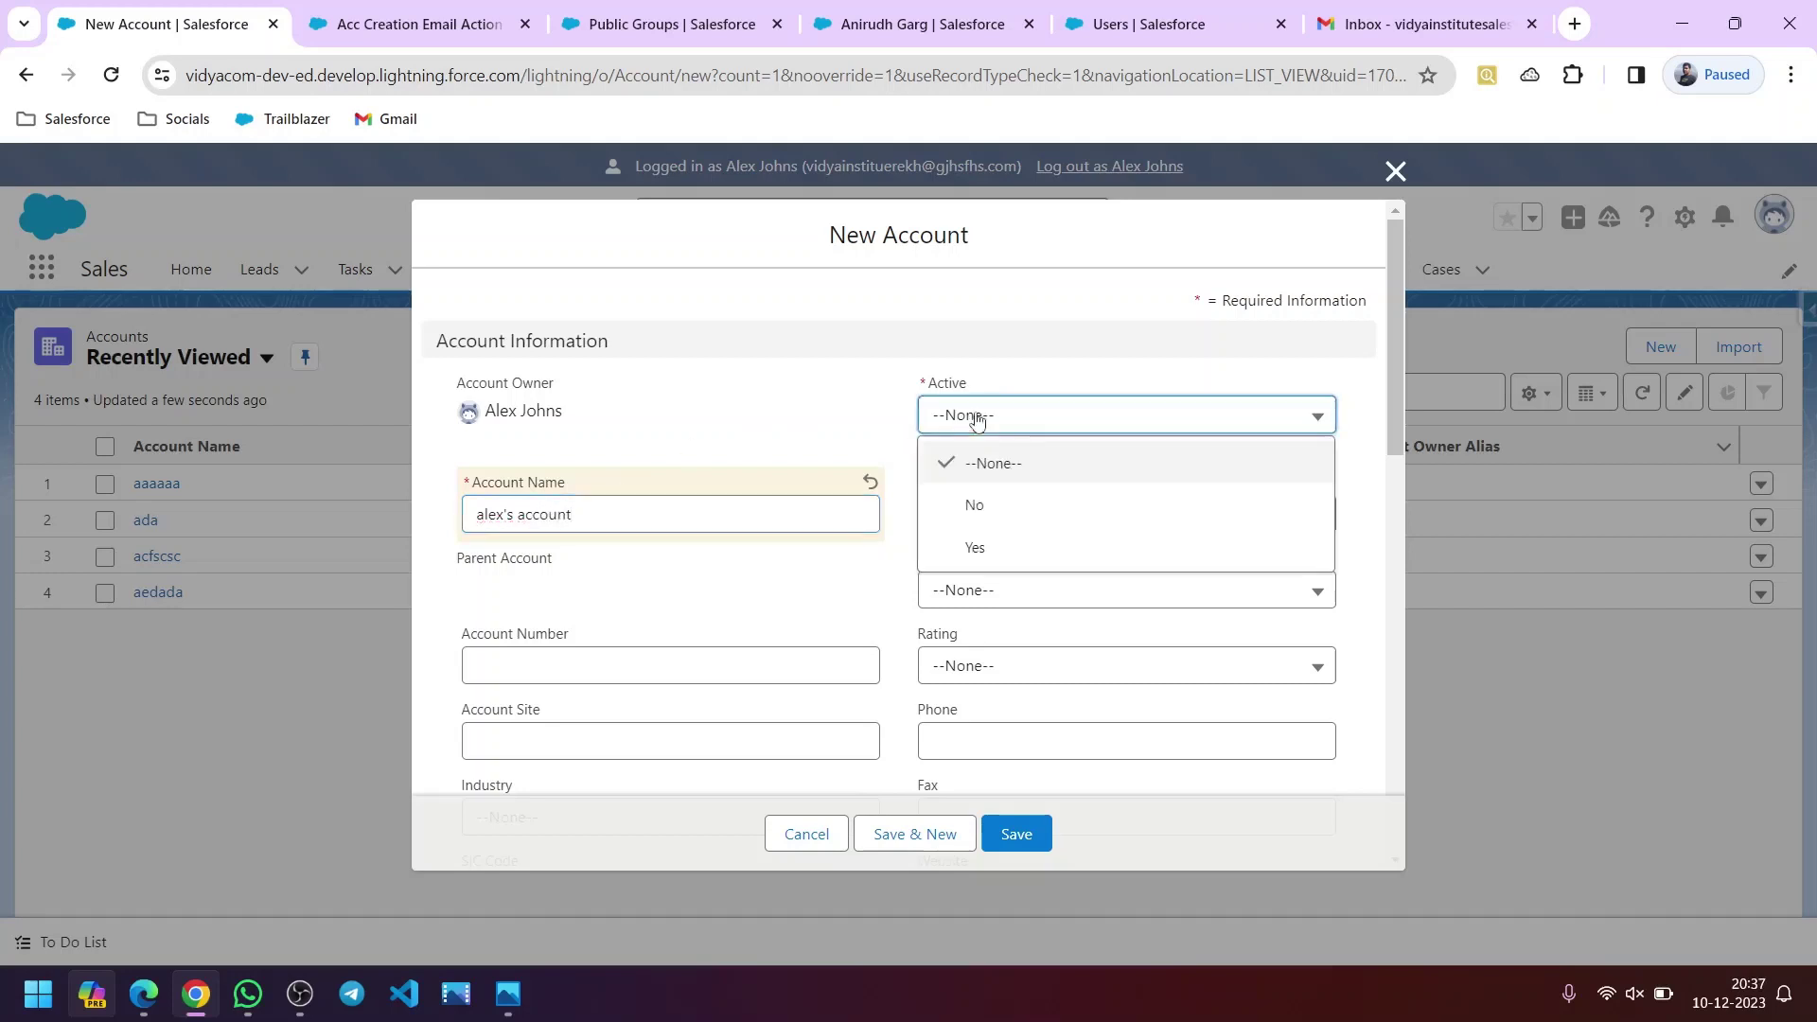
{"action": "left_click", "coordinate": [1026, 507]}
{"action": "scroll", "coordinate": [990, 568], "scroll_direction": "down", "scroll_amount": 7}
{"action": "scroll", "coordinate": [551, 622], "scroll_direction": "down", "scroll_amount": 4}
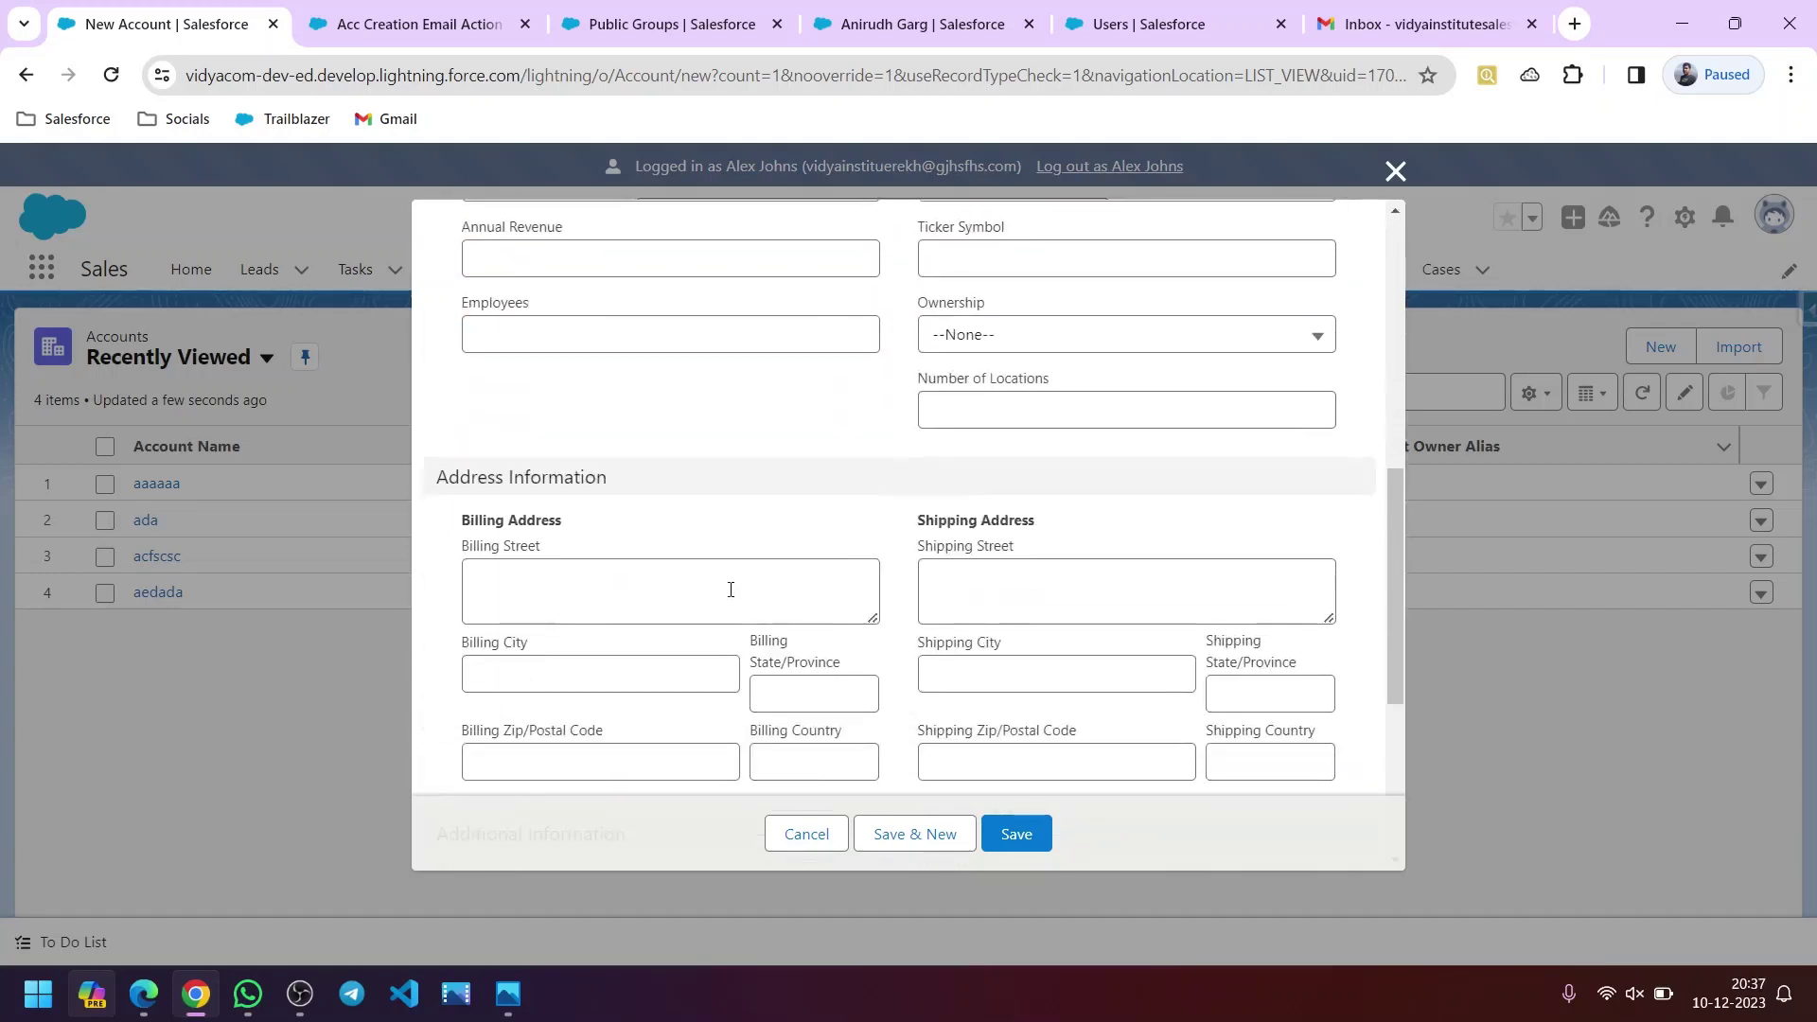
{"action": "left_click", "coordinate": [608, 623]}
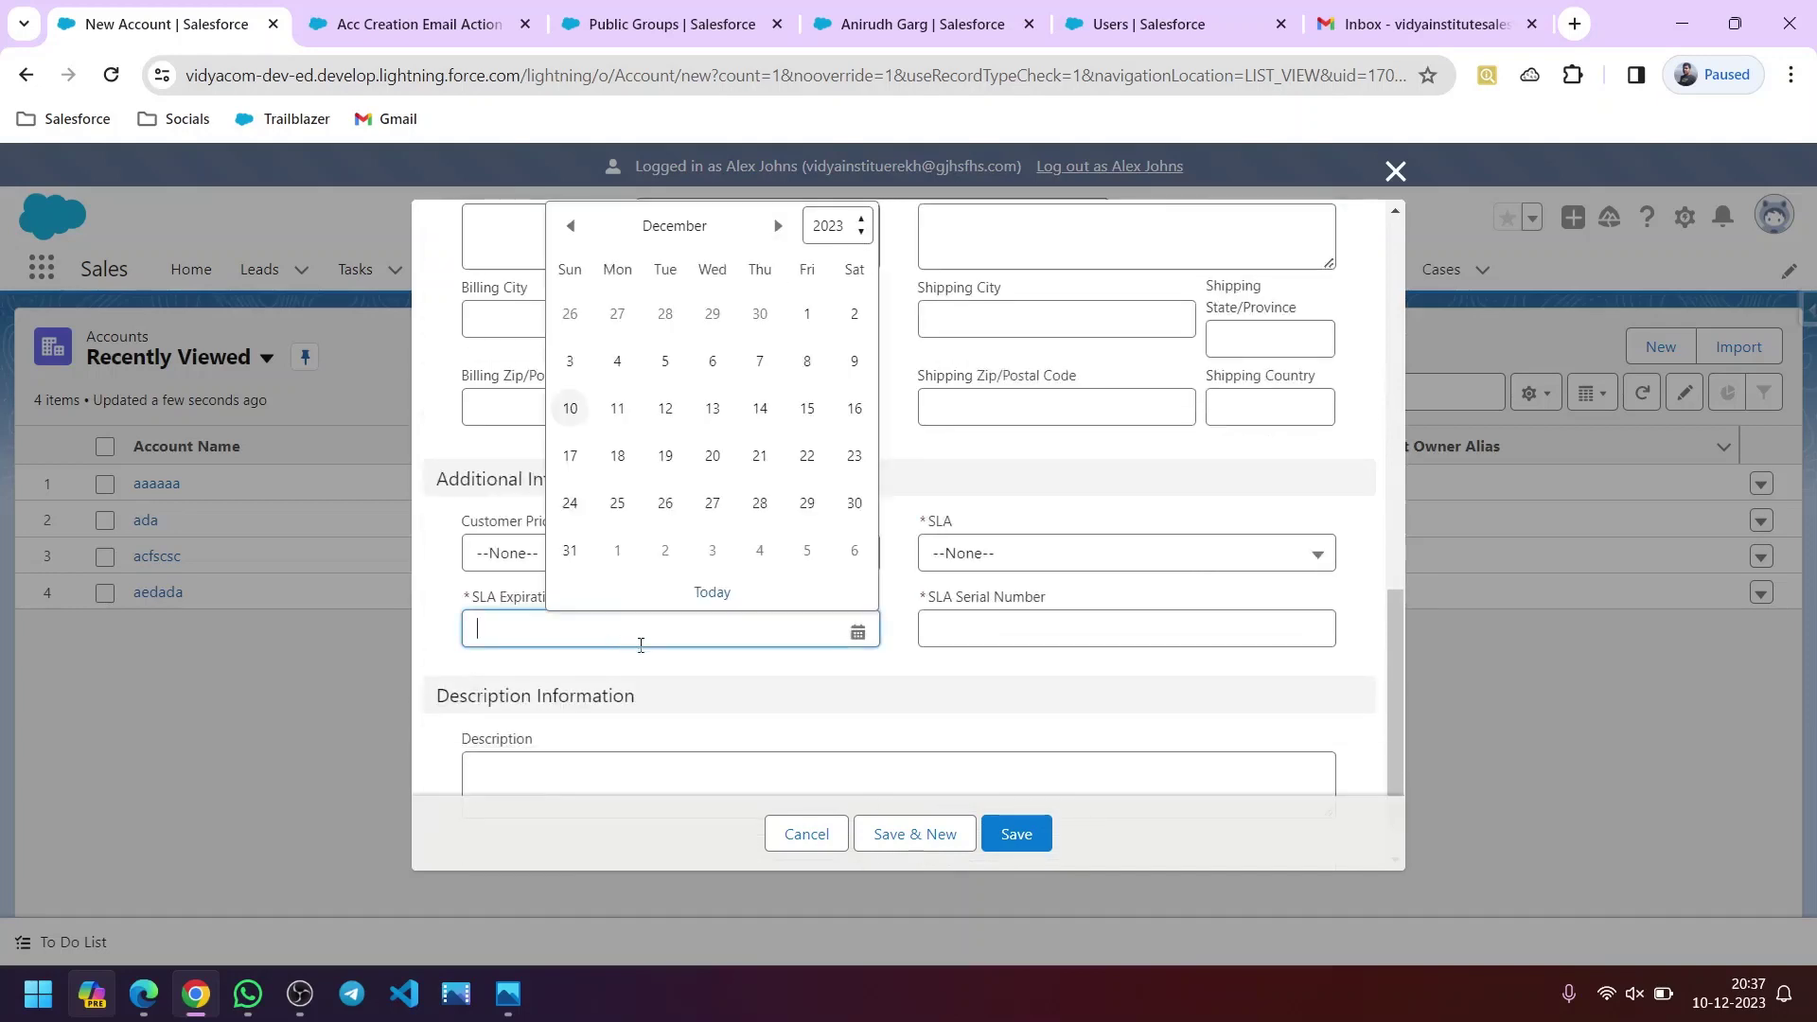
{"action": "left_click", "coordinate": [713, 503]}
{"action": "left_click", "coordinate": [1003, 556]}
{"action": "left_click", "coordinate": [982, 685]}
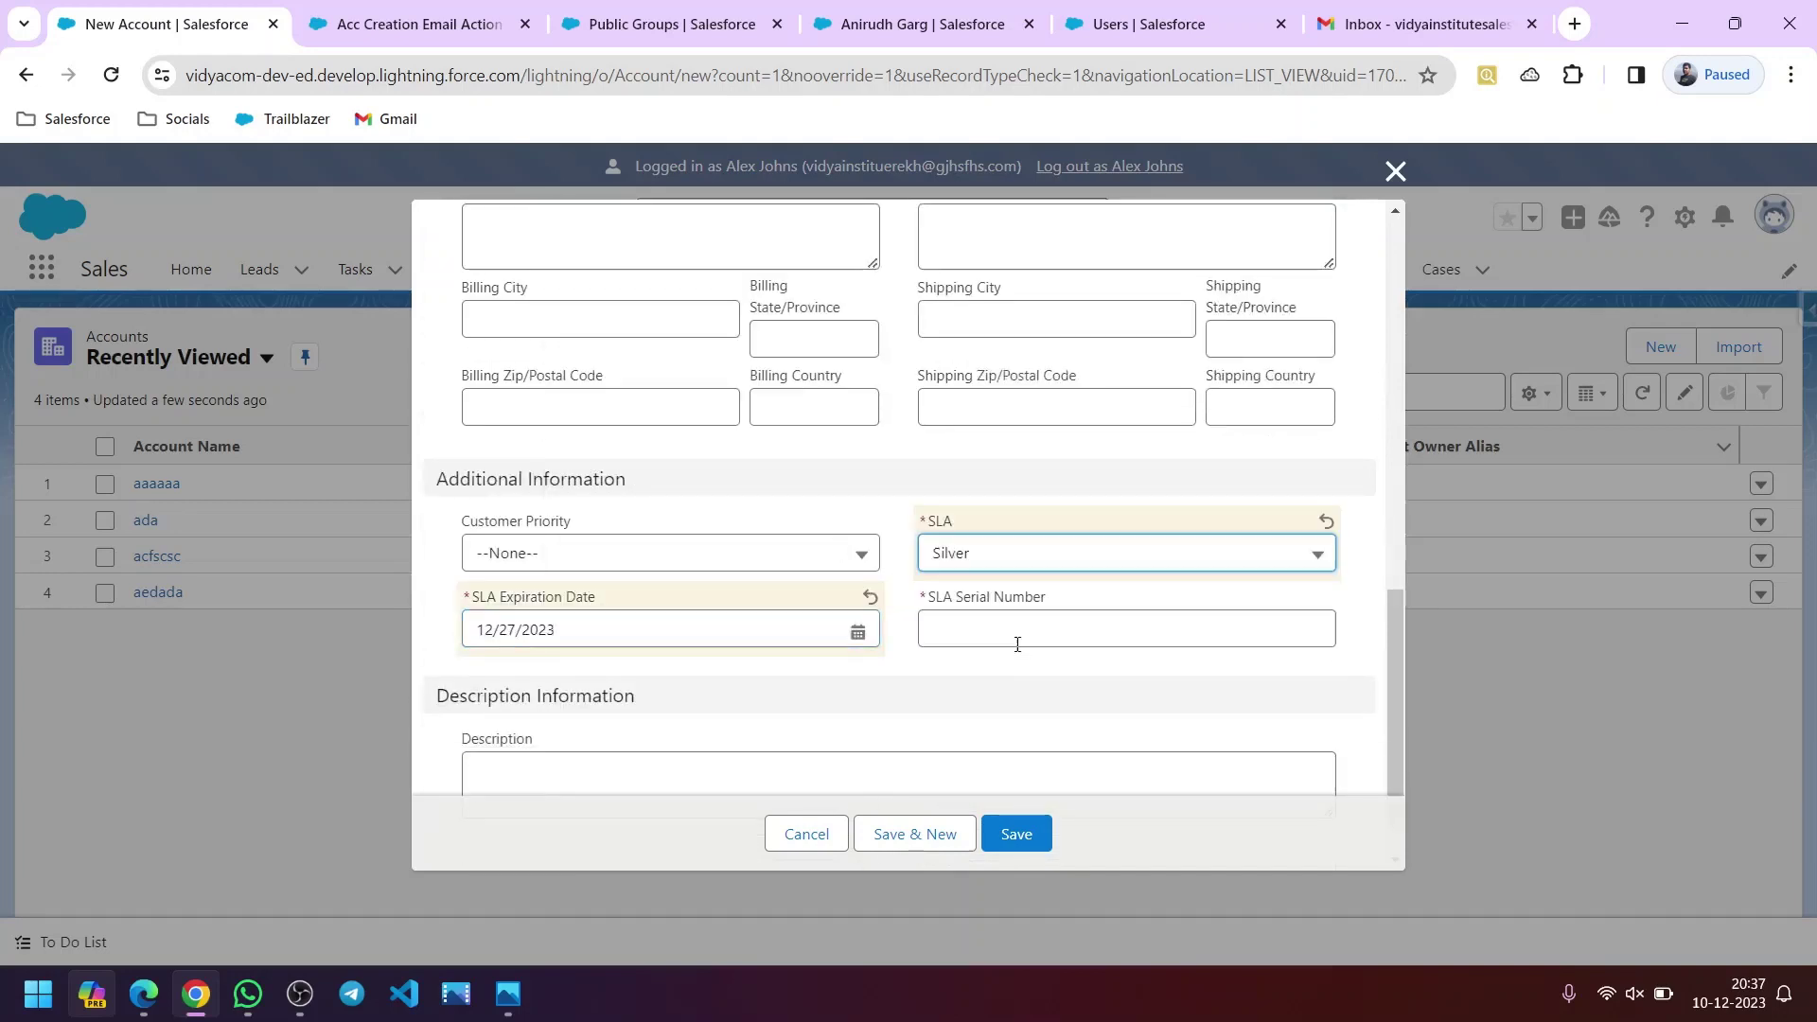
{"action": "left_click", "coordinate": [1016, 642]}
{"action": "type", "text": "32"}
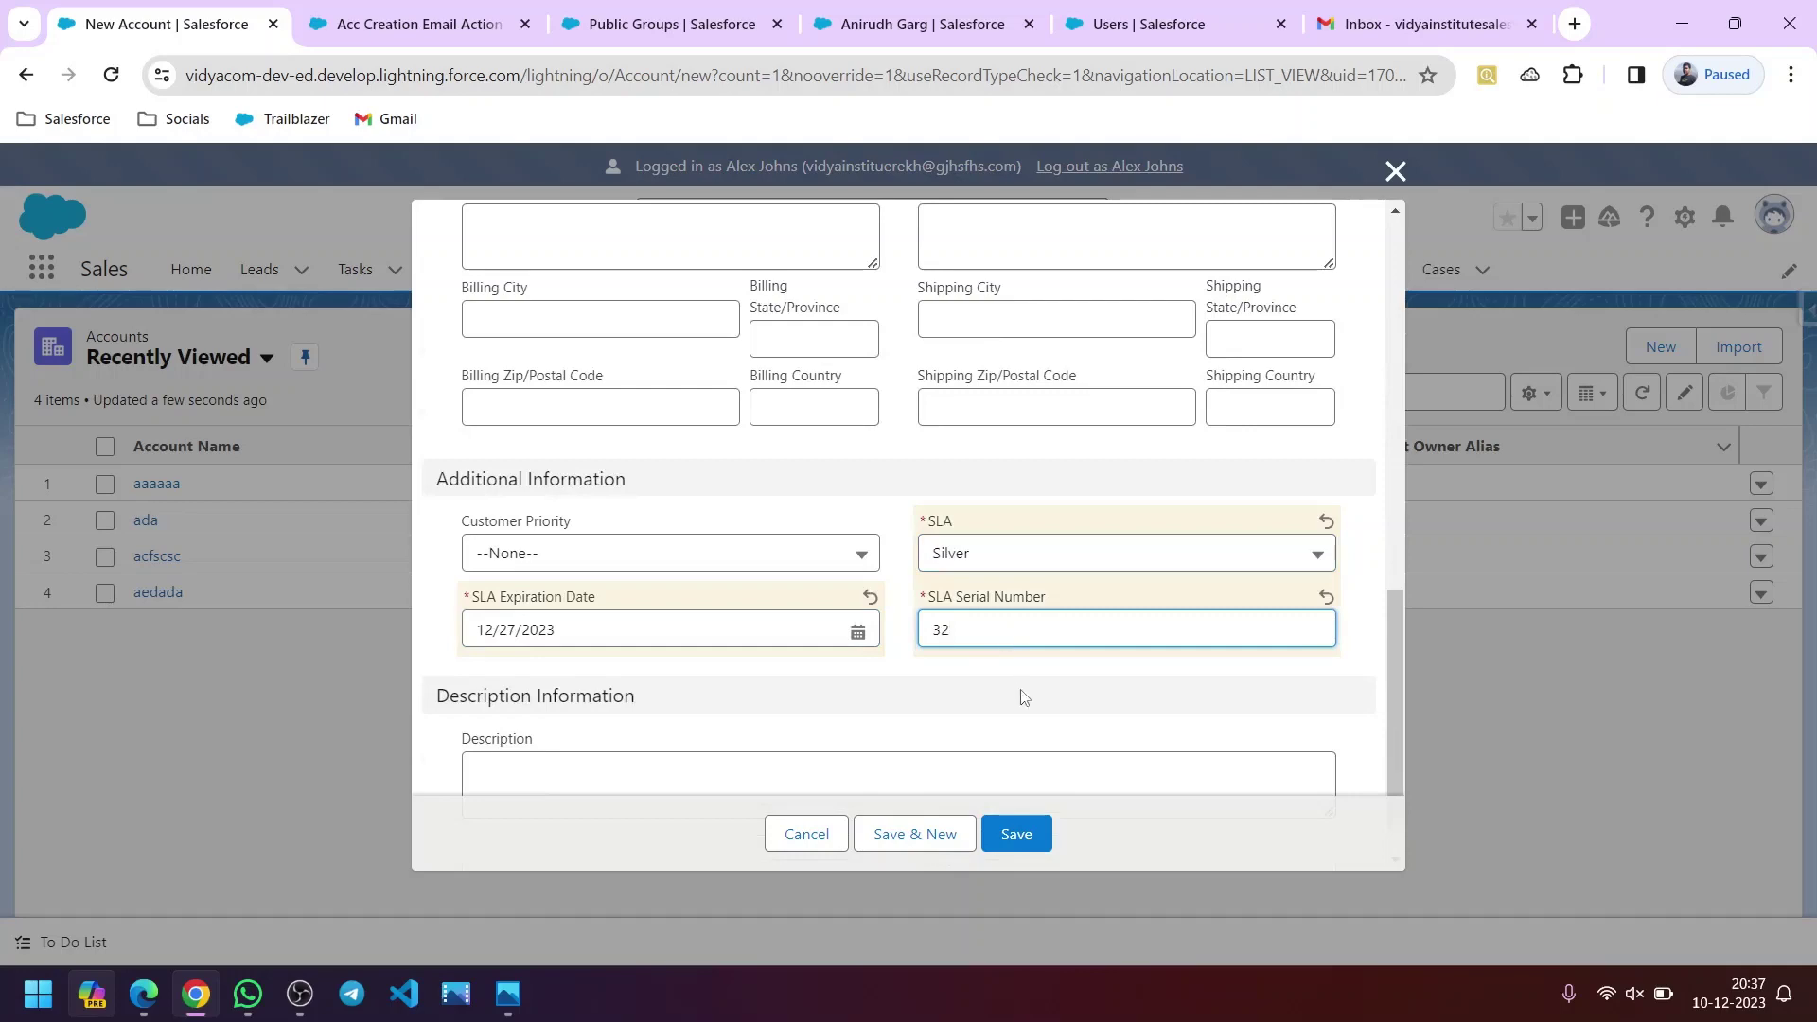
{"action": "type", "text": "33333333"}
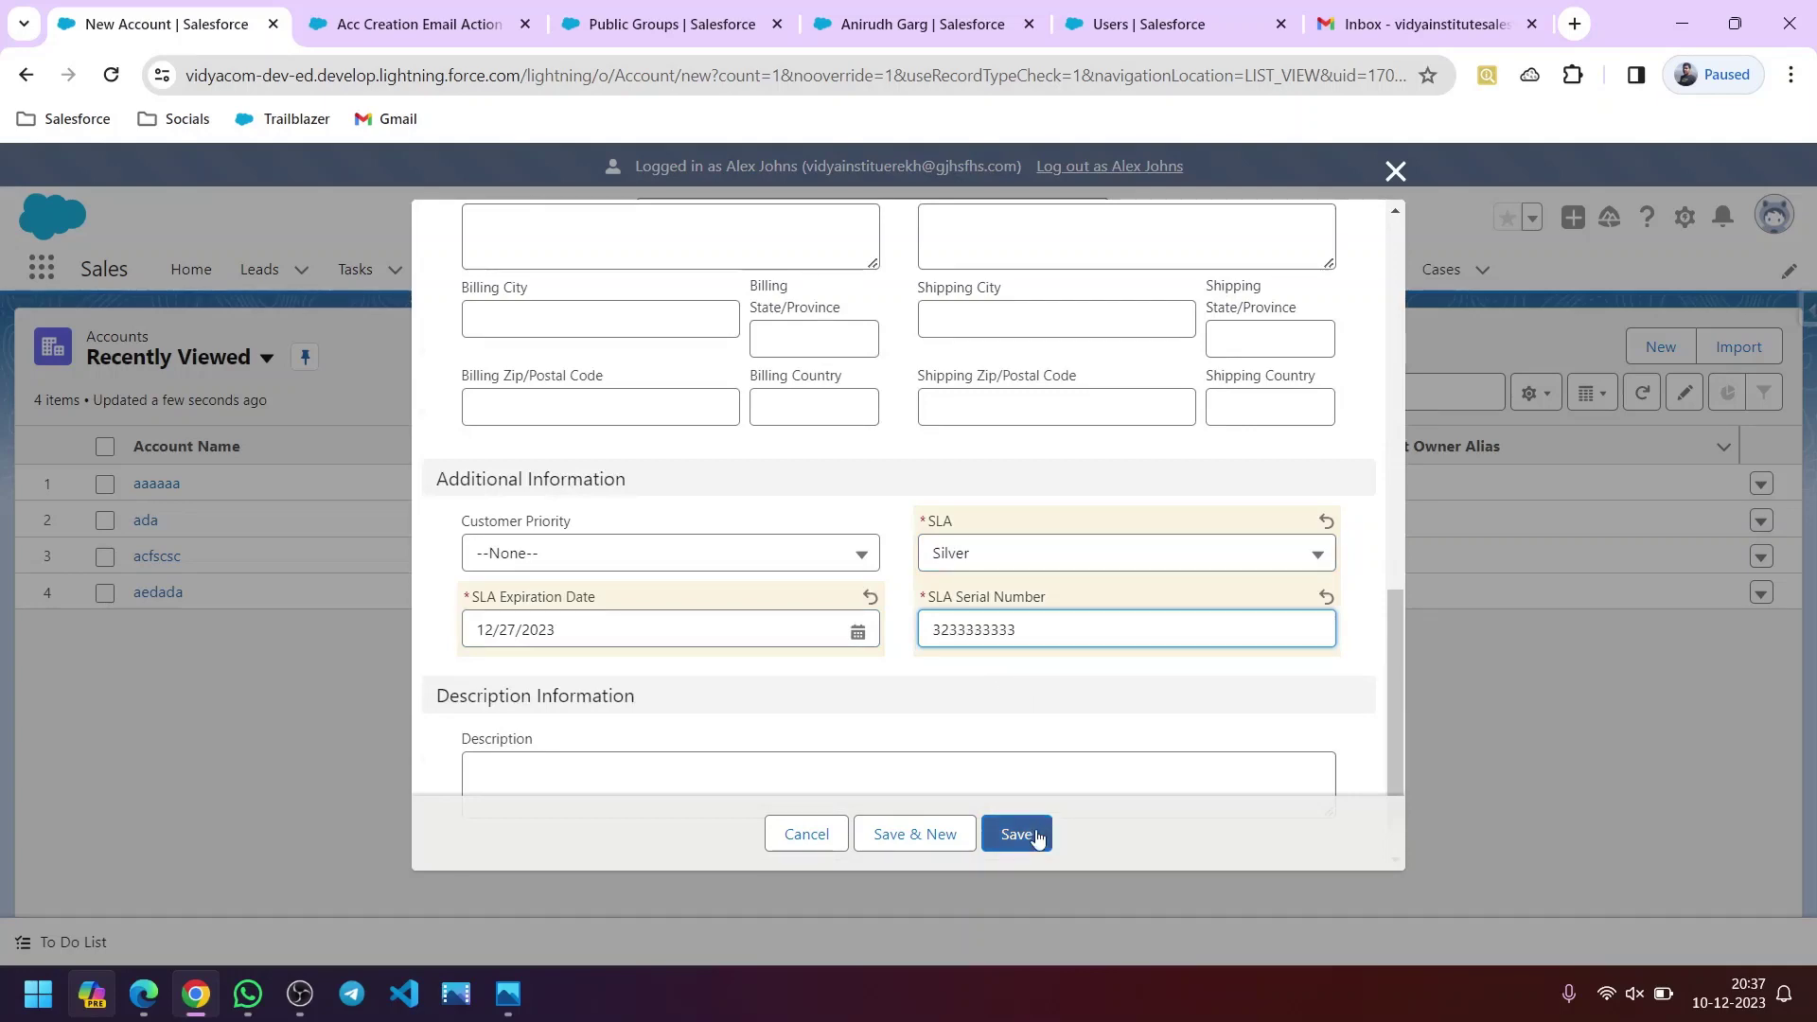
{"action": "left_click", "coordinate": [1036, 838]}
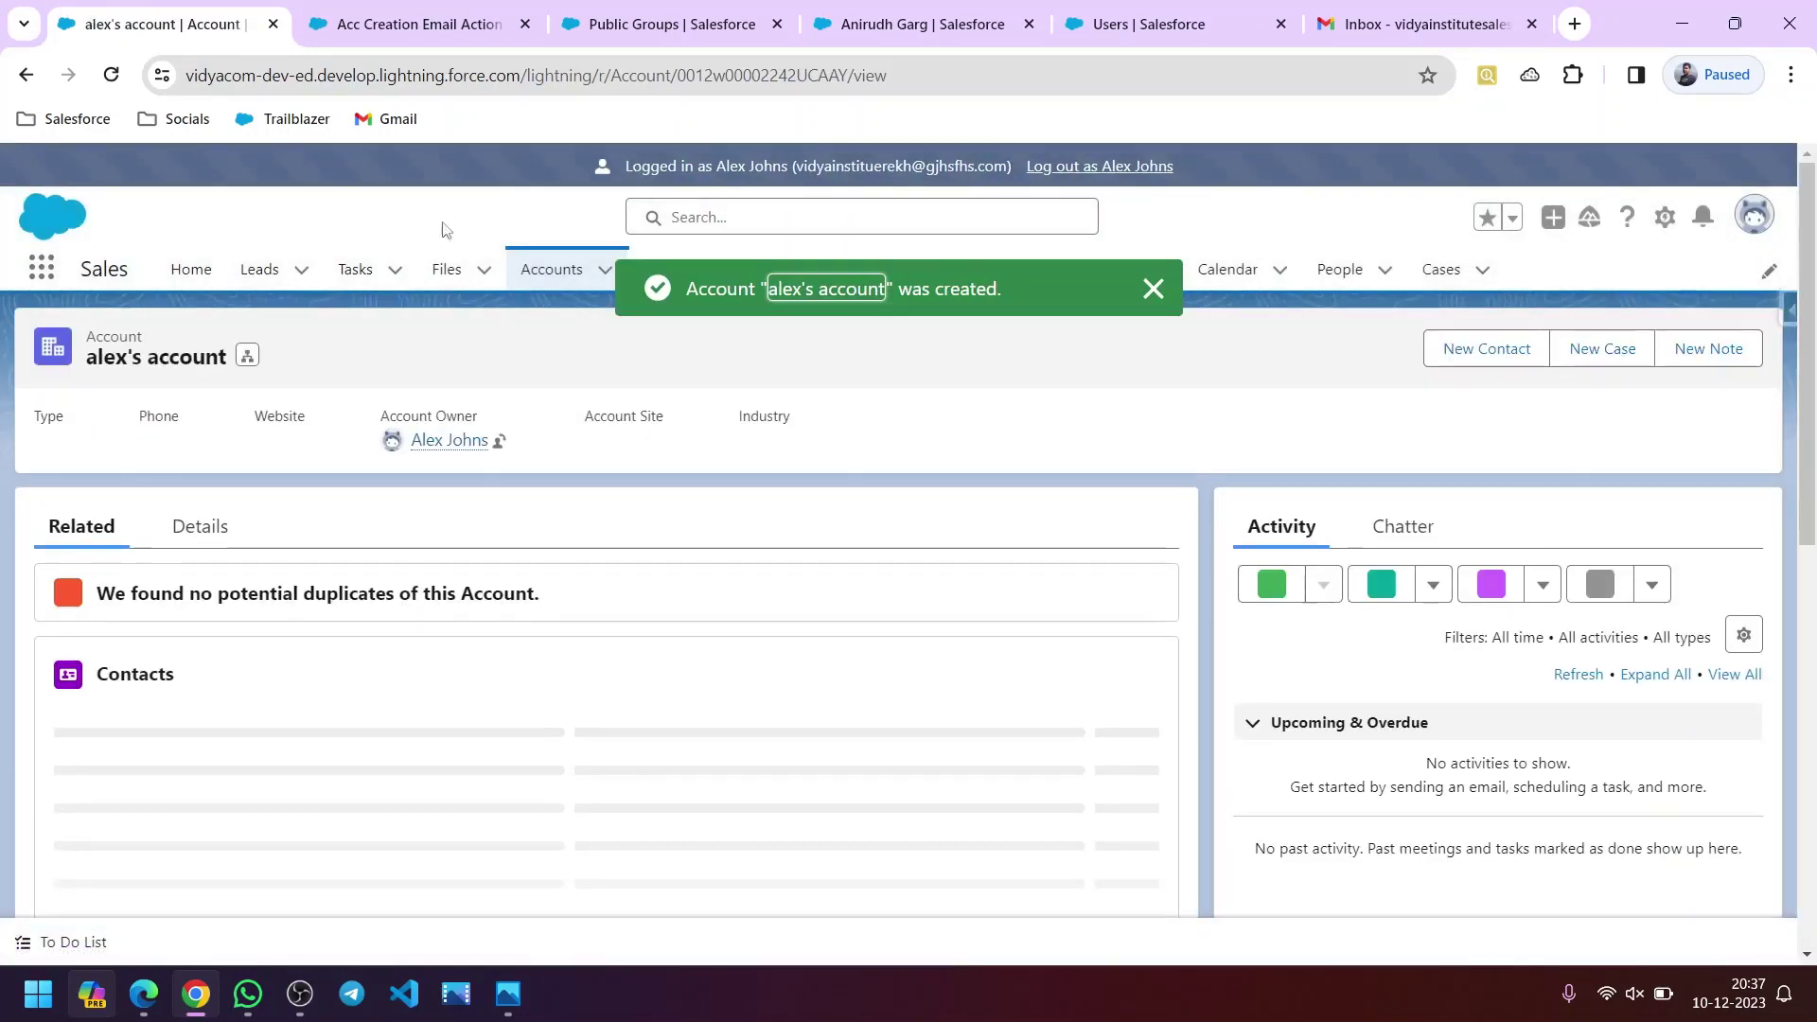
{"action": "left_click", "coordinate": [1154, 302]}
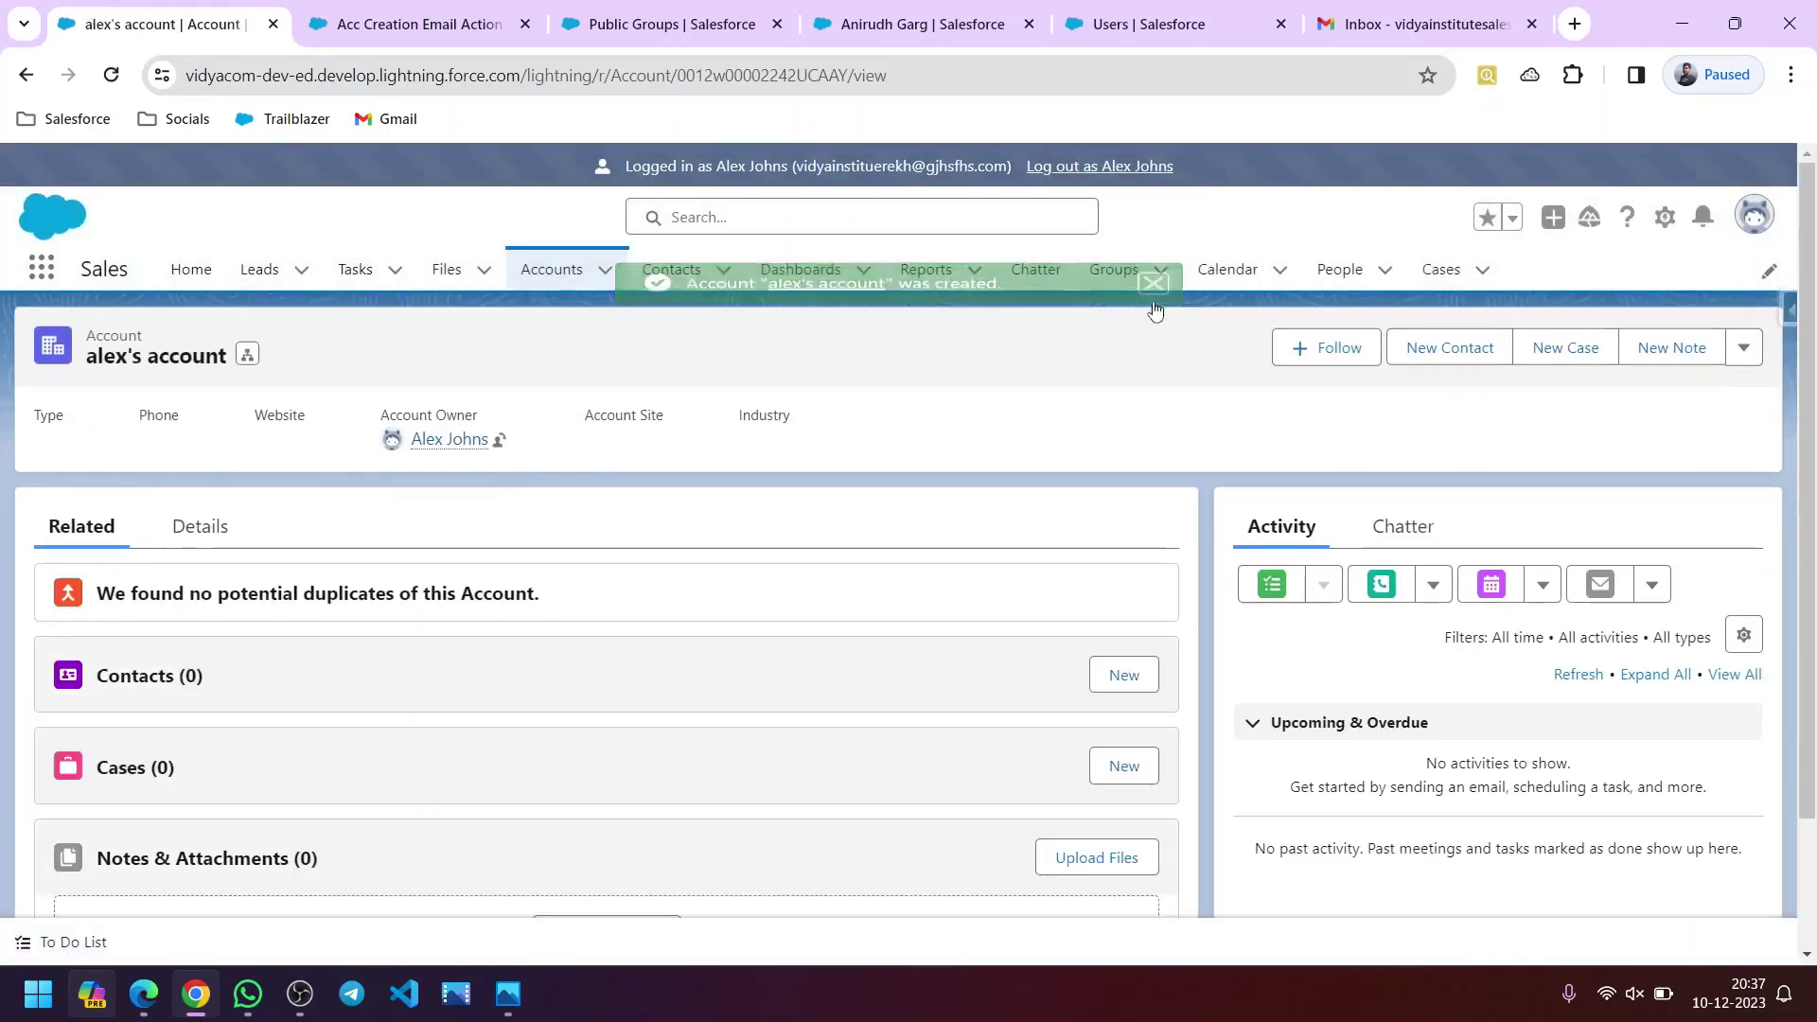
- Read the 'Attention ! New Account' notification email in Gmail, then go back to the inbox
{"action": "left_click", "coordinate": [1411, 24]}
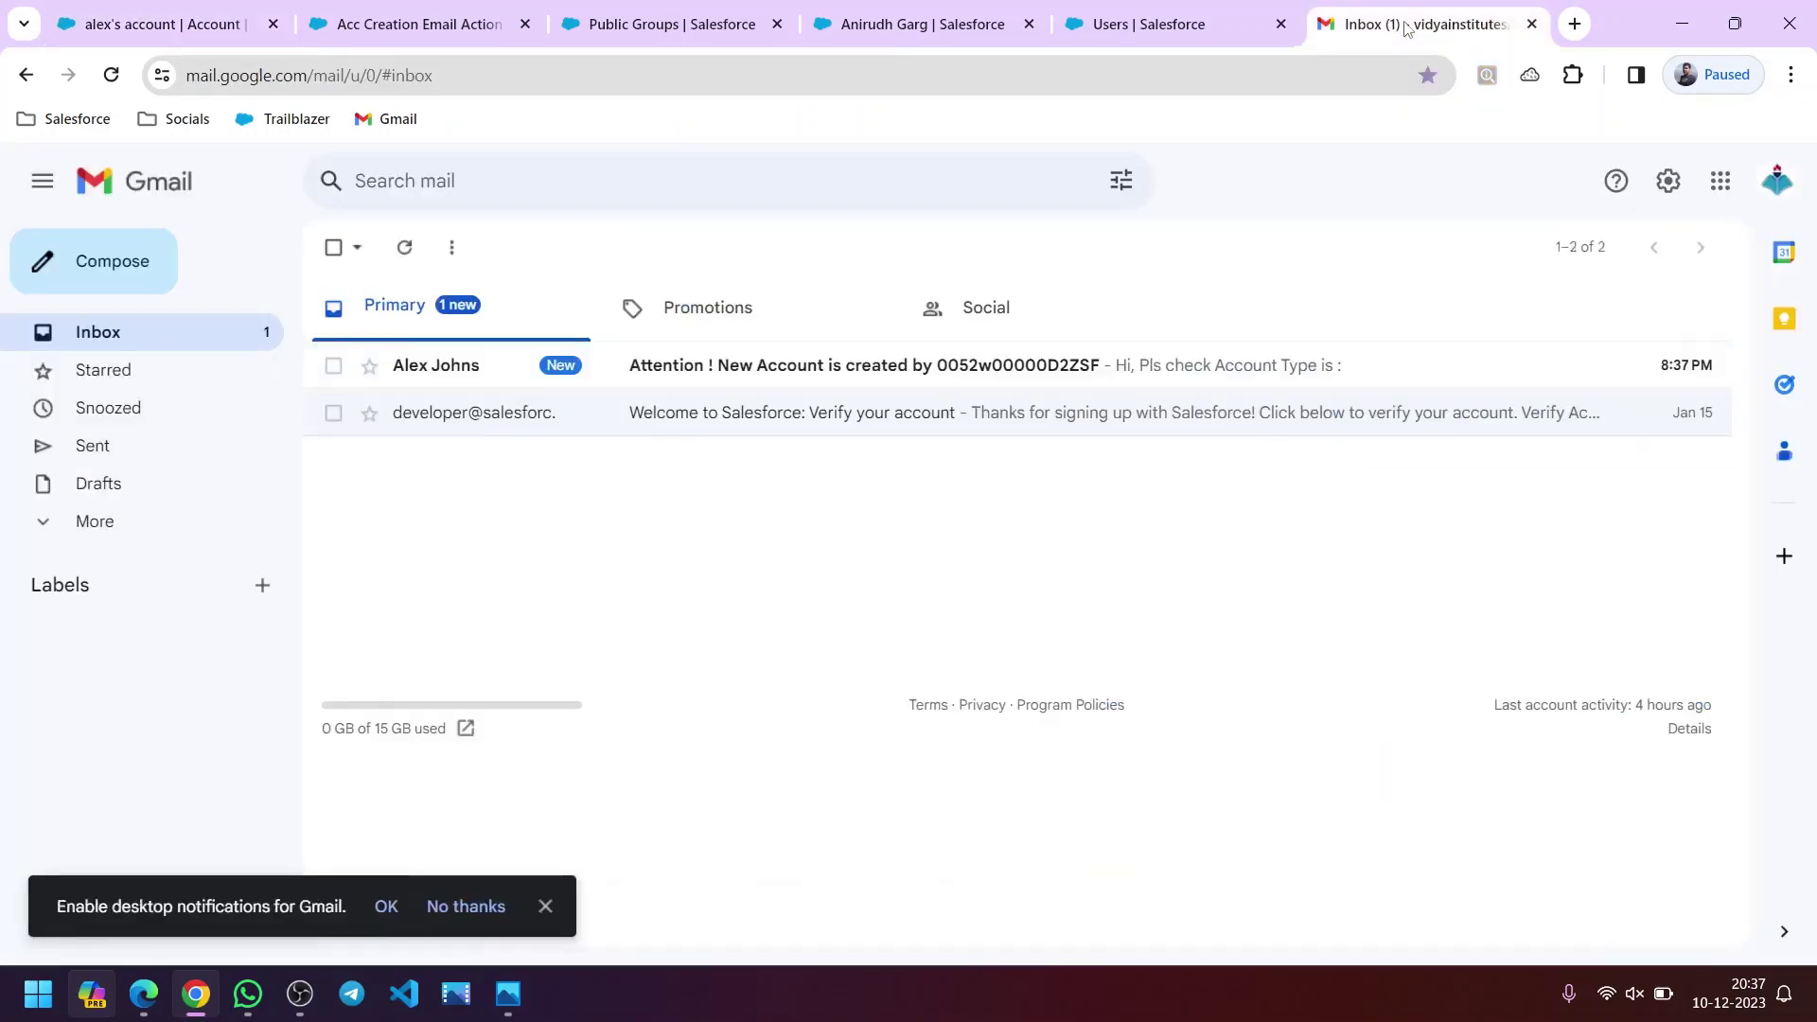
{"action": "left_click", "coordinate": [967, 374]}
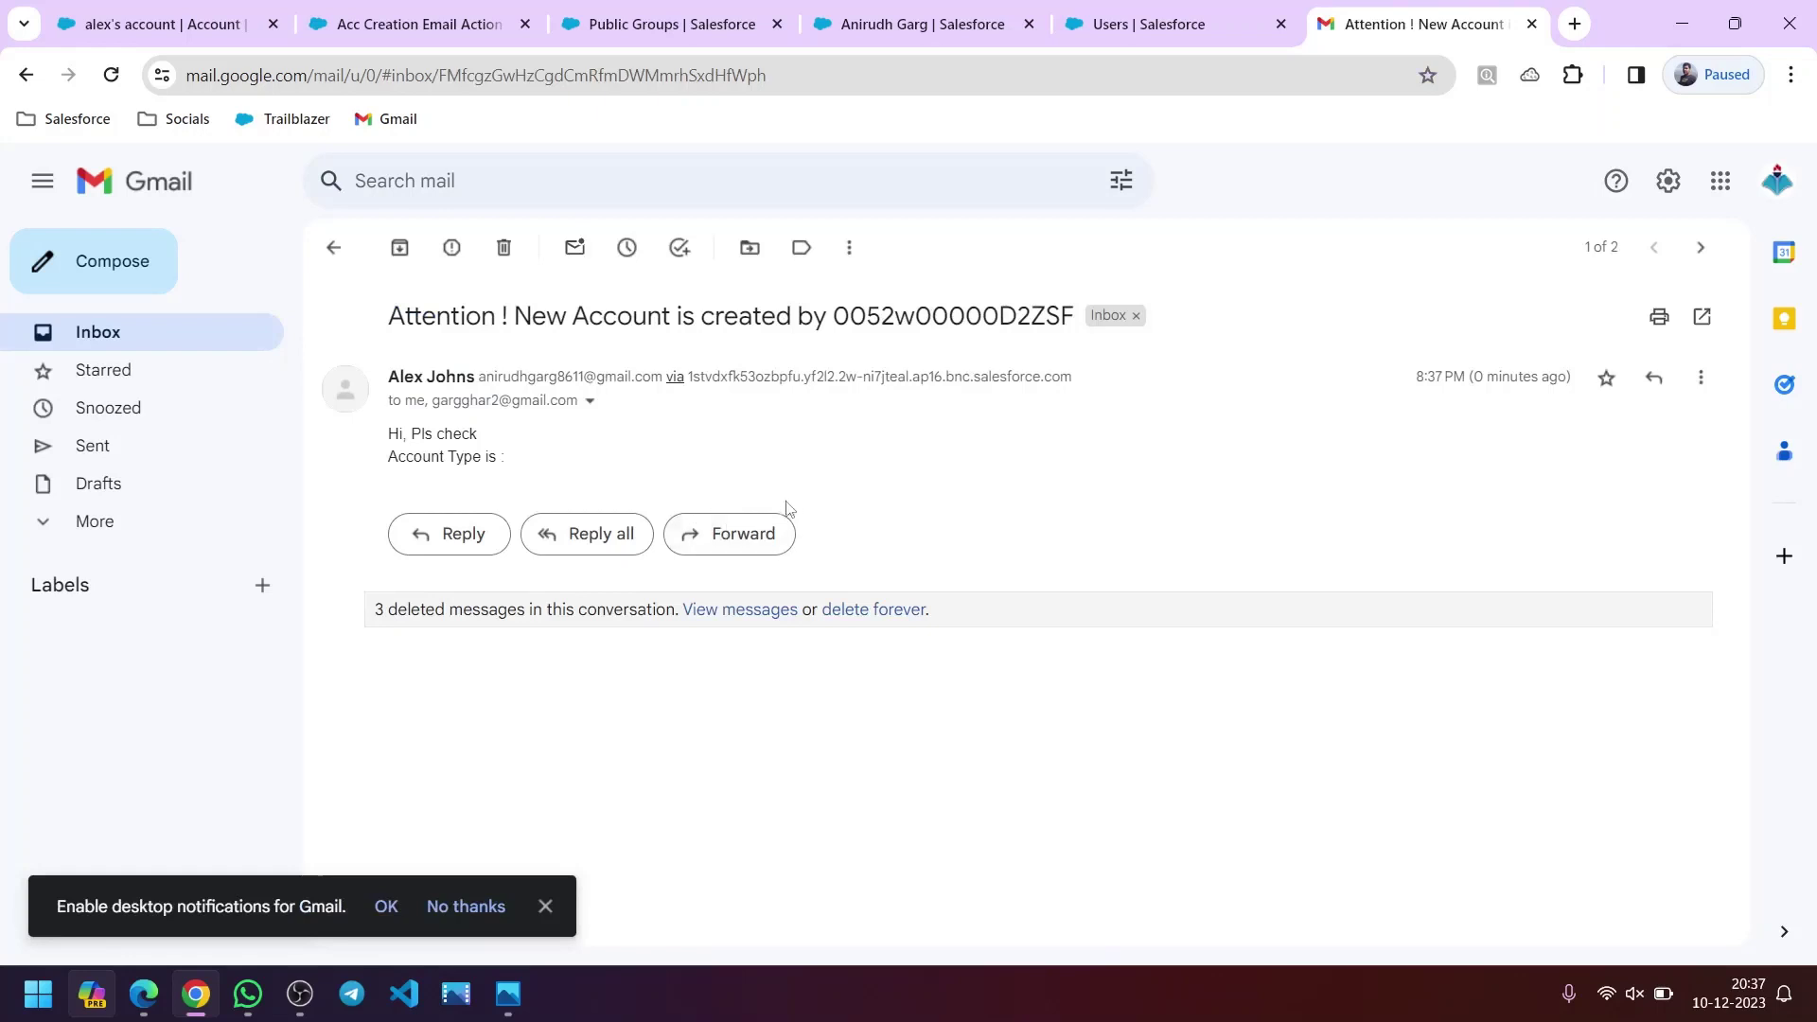
{"action": "left_click_drag", "start_coordinate": [837, 322], "coordinate": [1070, 329]}
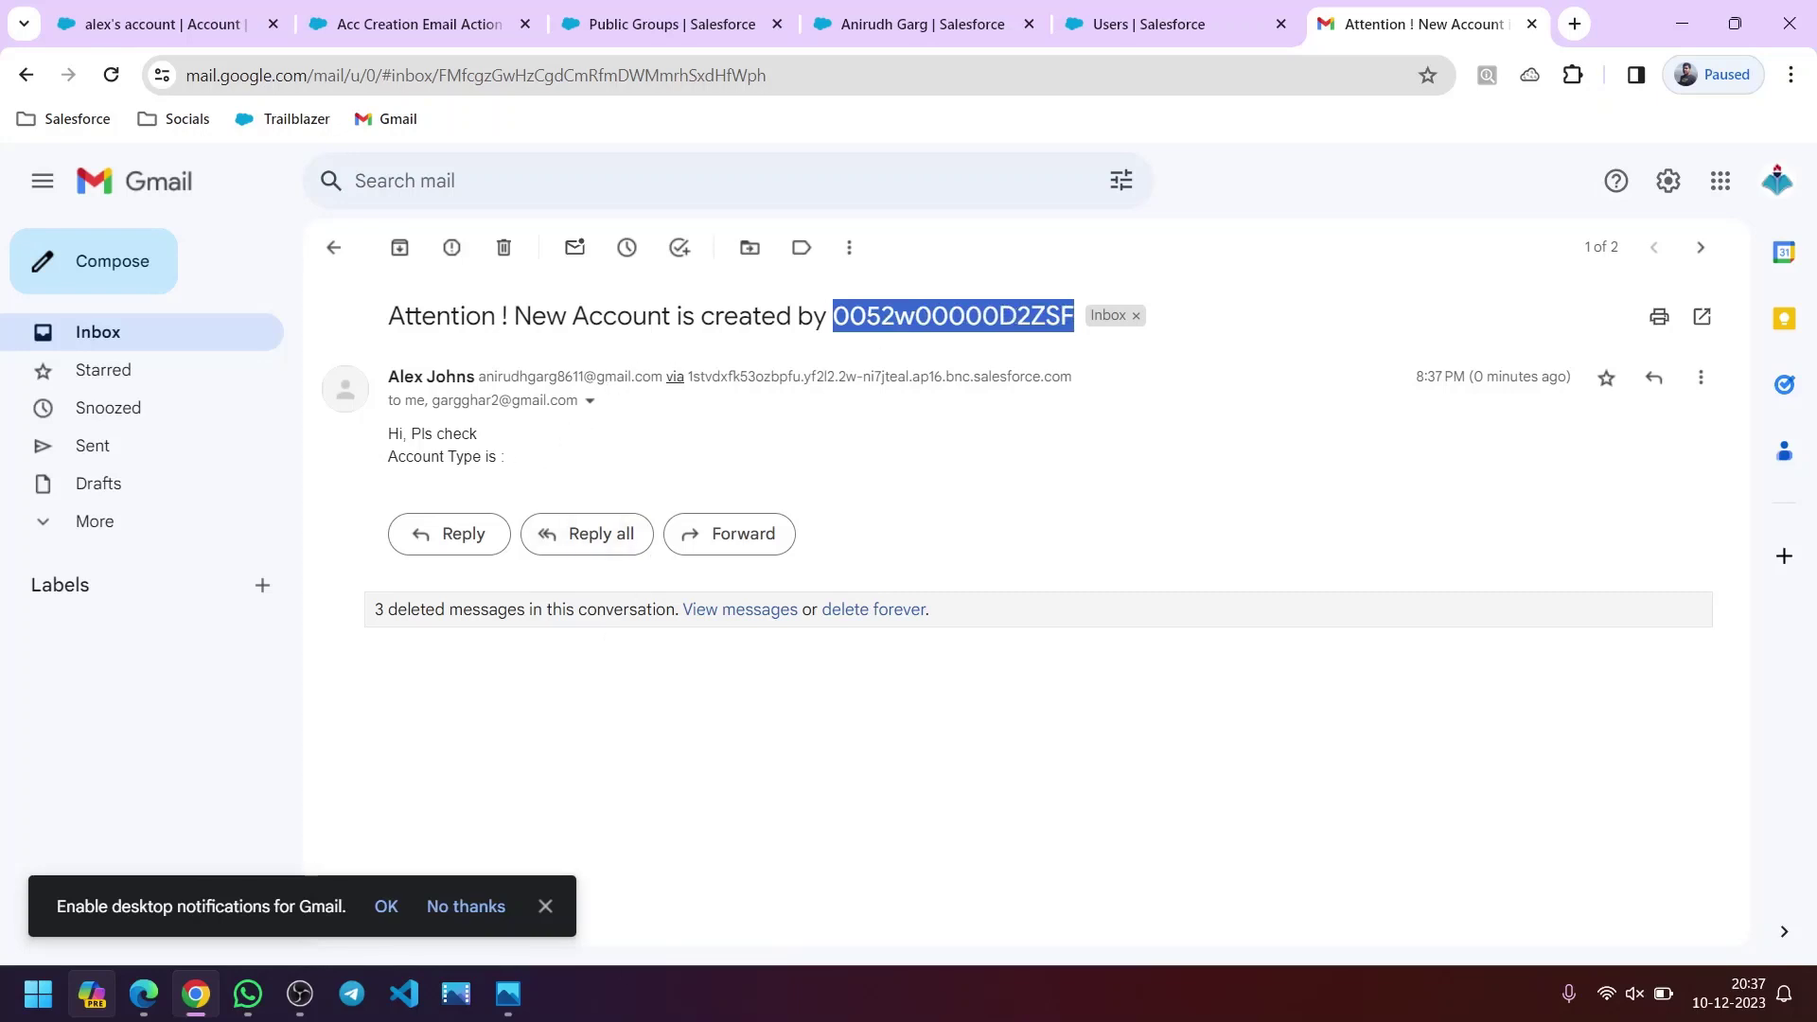
{"action": "left_click", "coordinate": [333, 248]}
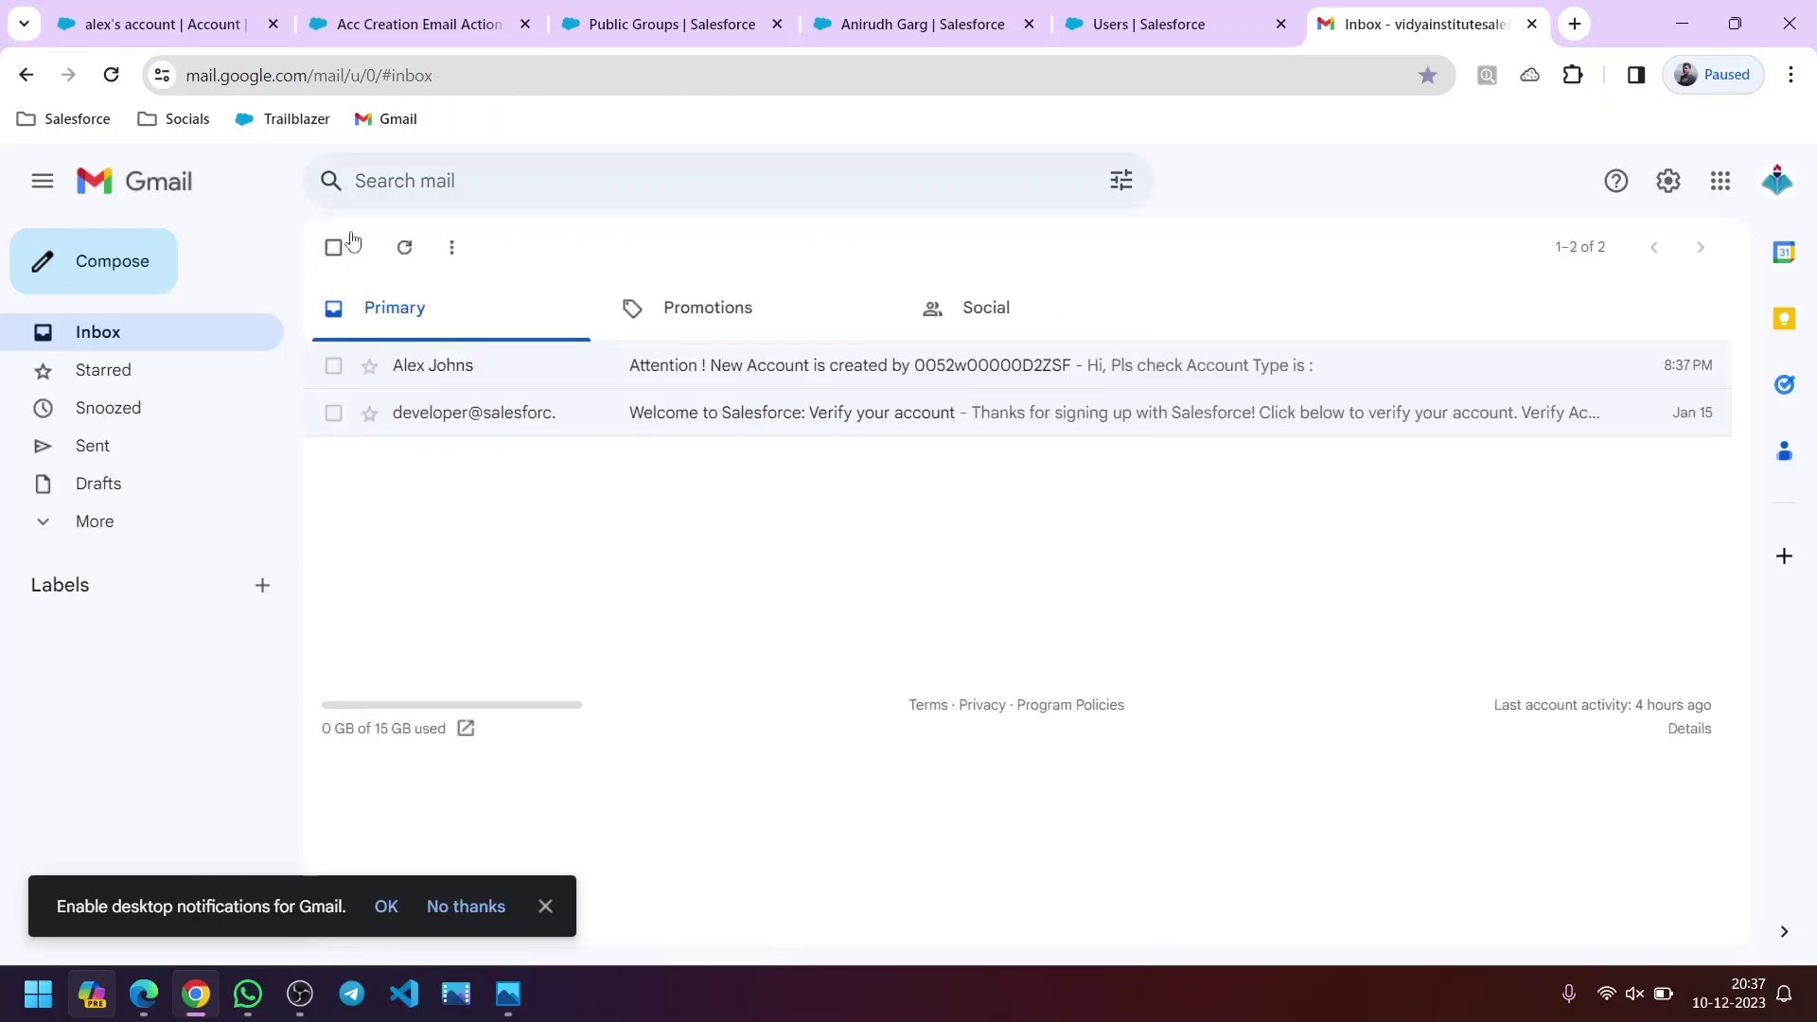
{"action": "left_click", "coordinate": [396, 25]}
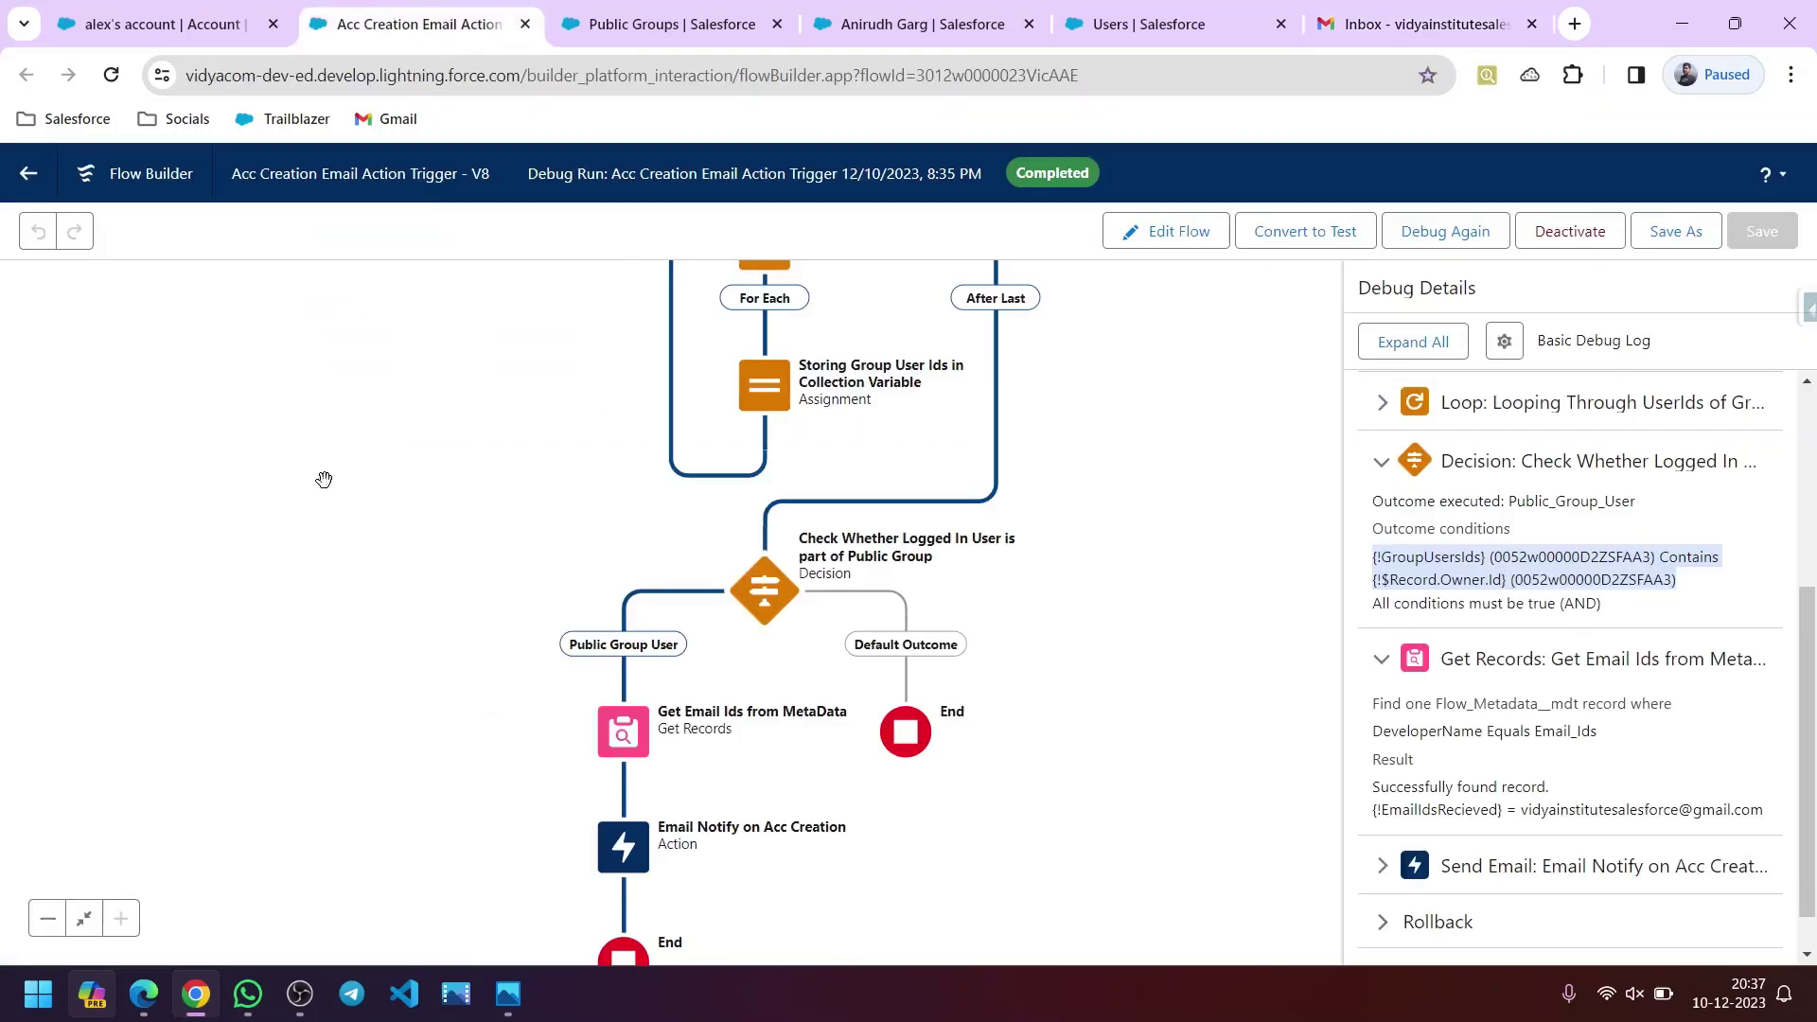
{"action": "scroll", "coordinate": [316, 653], "scroll_direction": "down", "scroll_amount": 5}
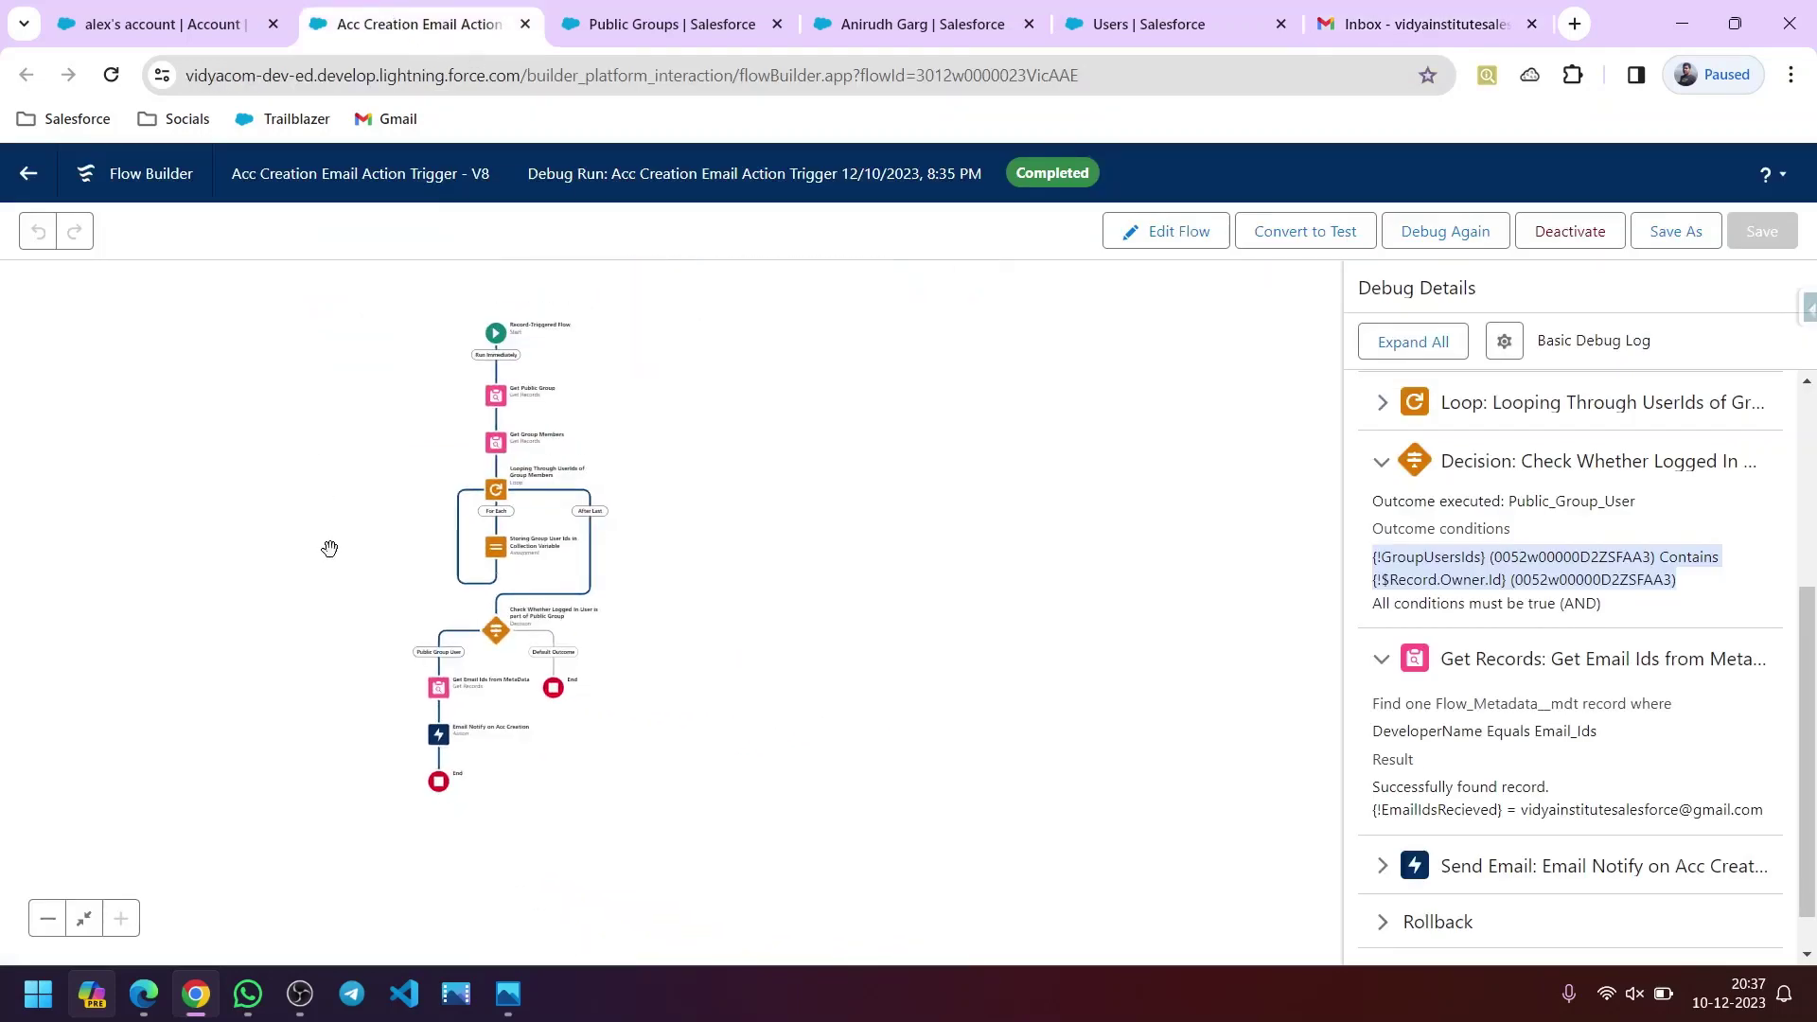
{"action": "scroll", "coordinate": [419, 544], "scroll_direction": "up", "scroll_amount": 2}
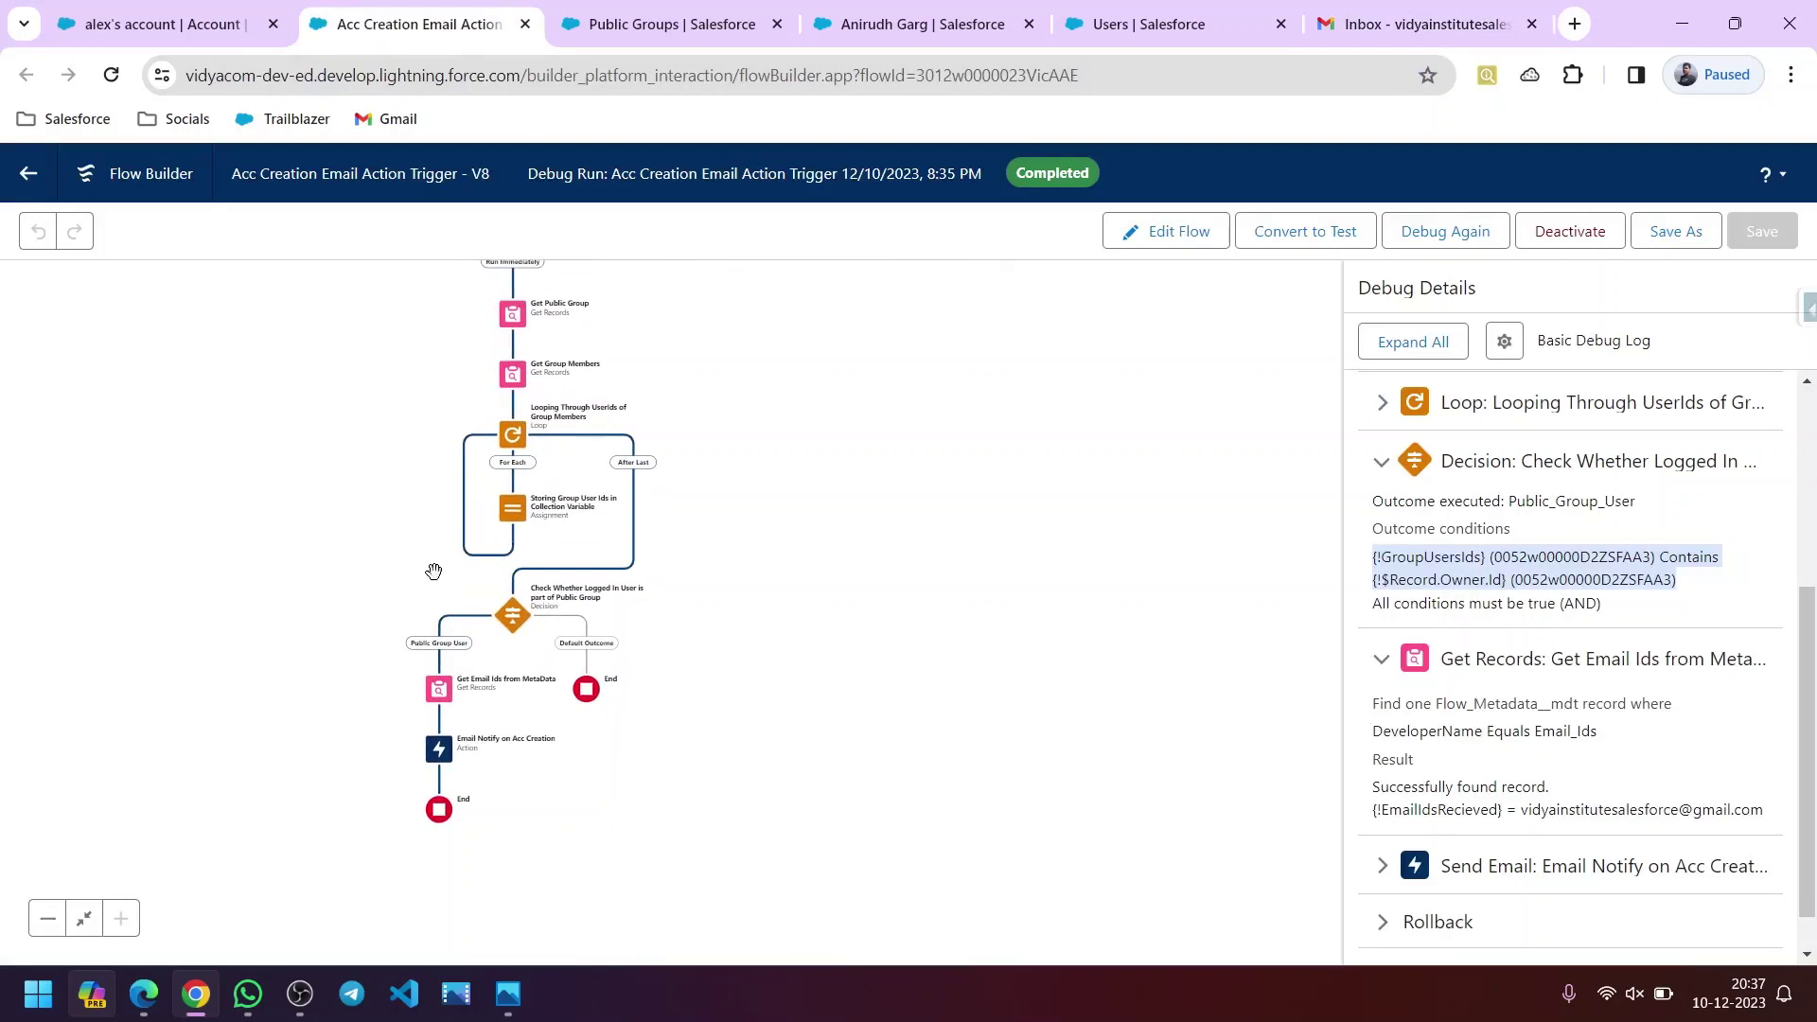
{"action": "left_click", "coordinate": [1576, 24]}
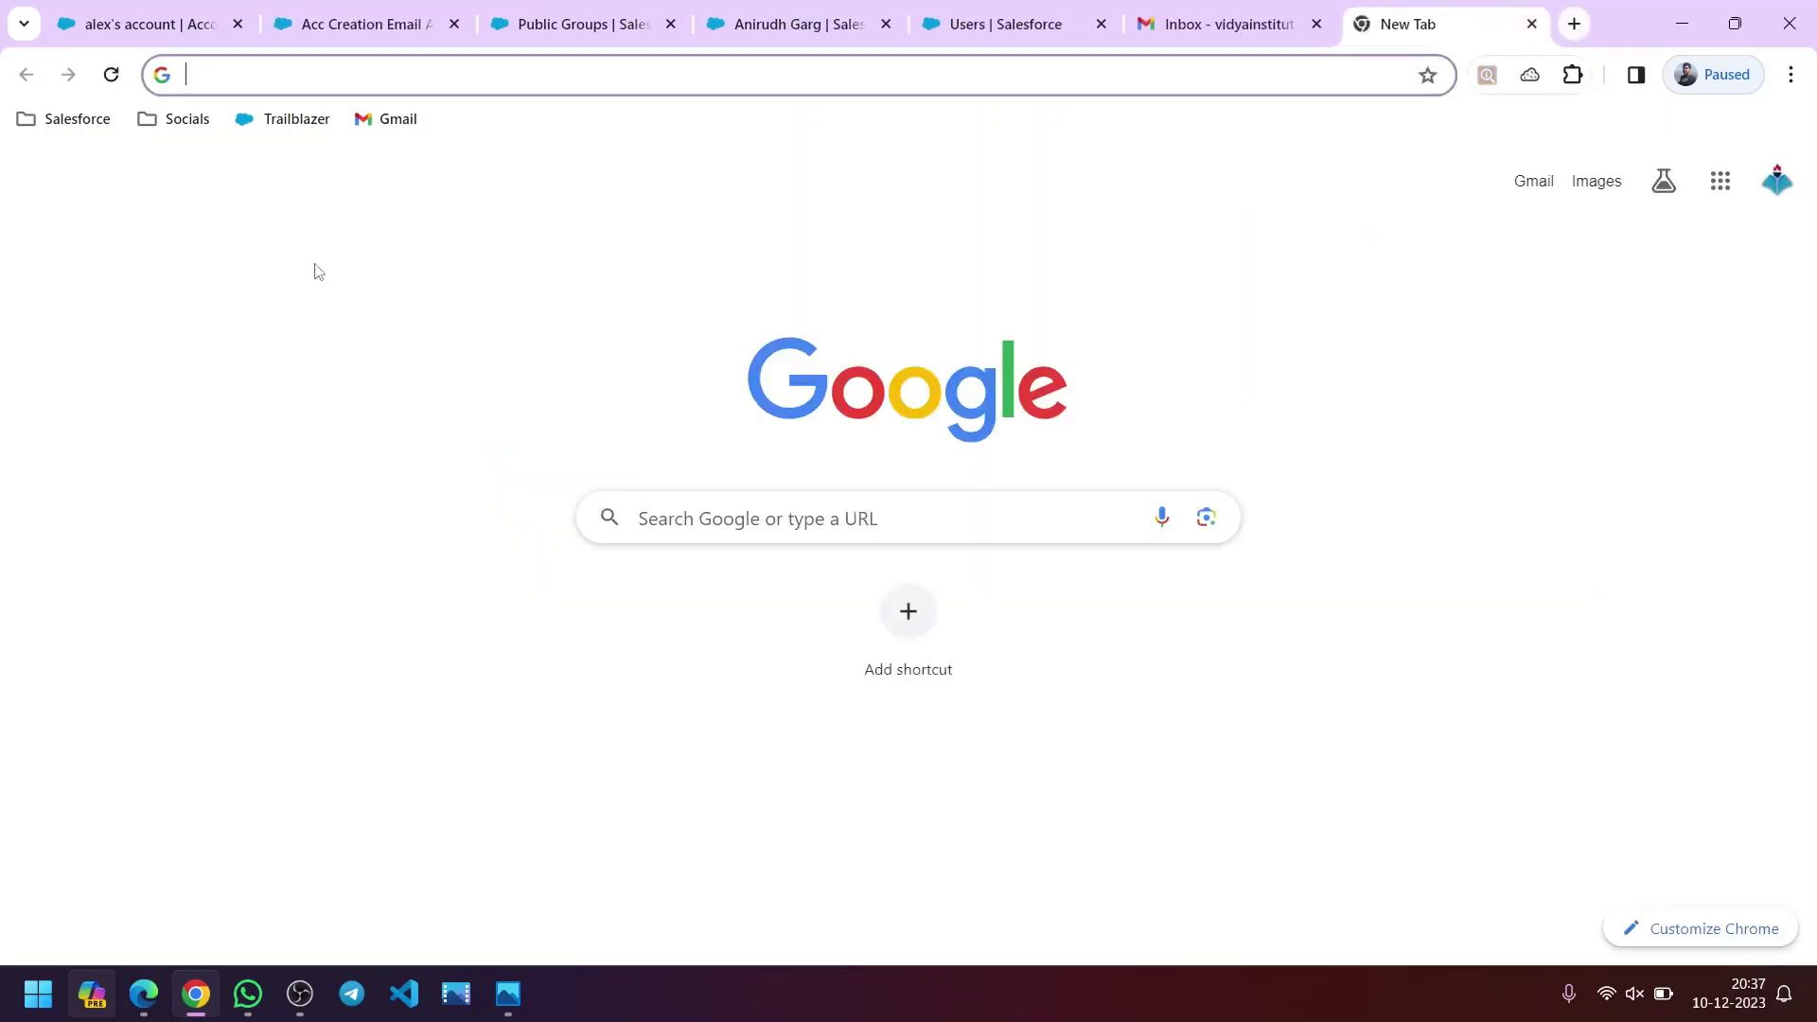
- Open the Trailblazer profile from the bookmark and follow its LinkedIn link
{"action": "left_click", "coordinate": [297, 137]}
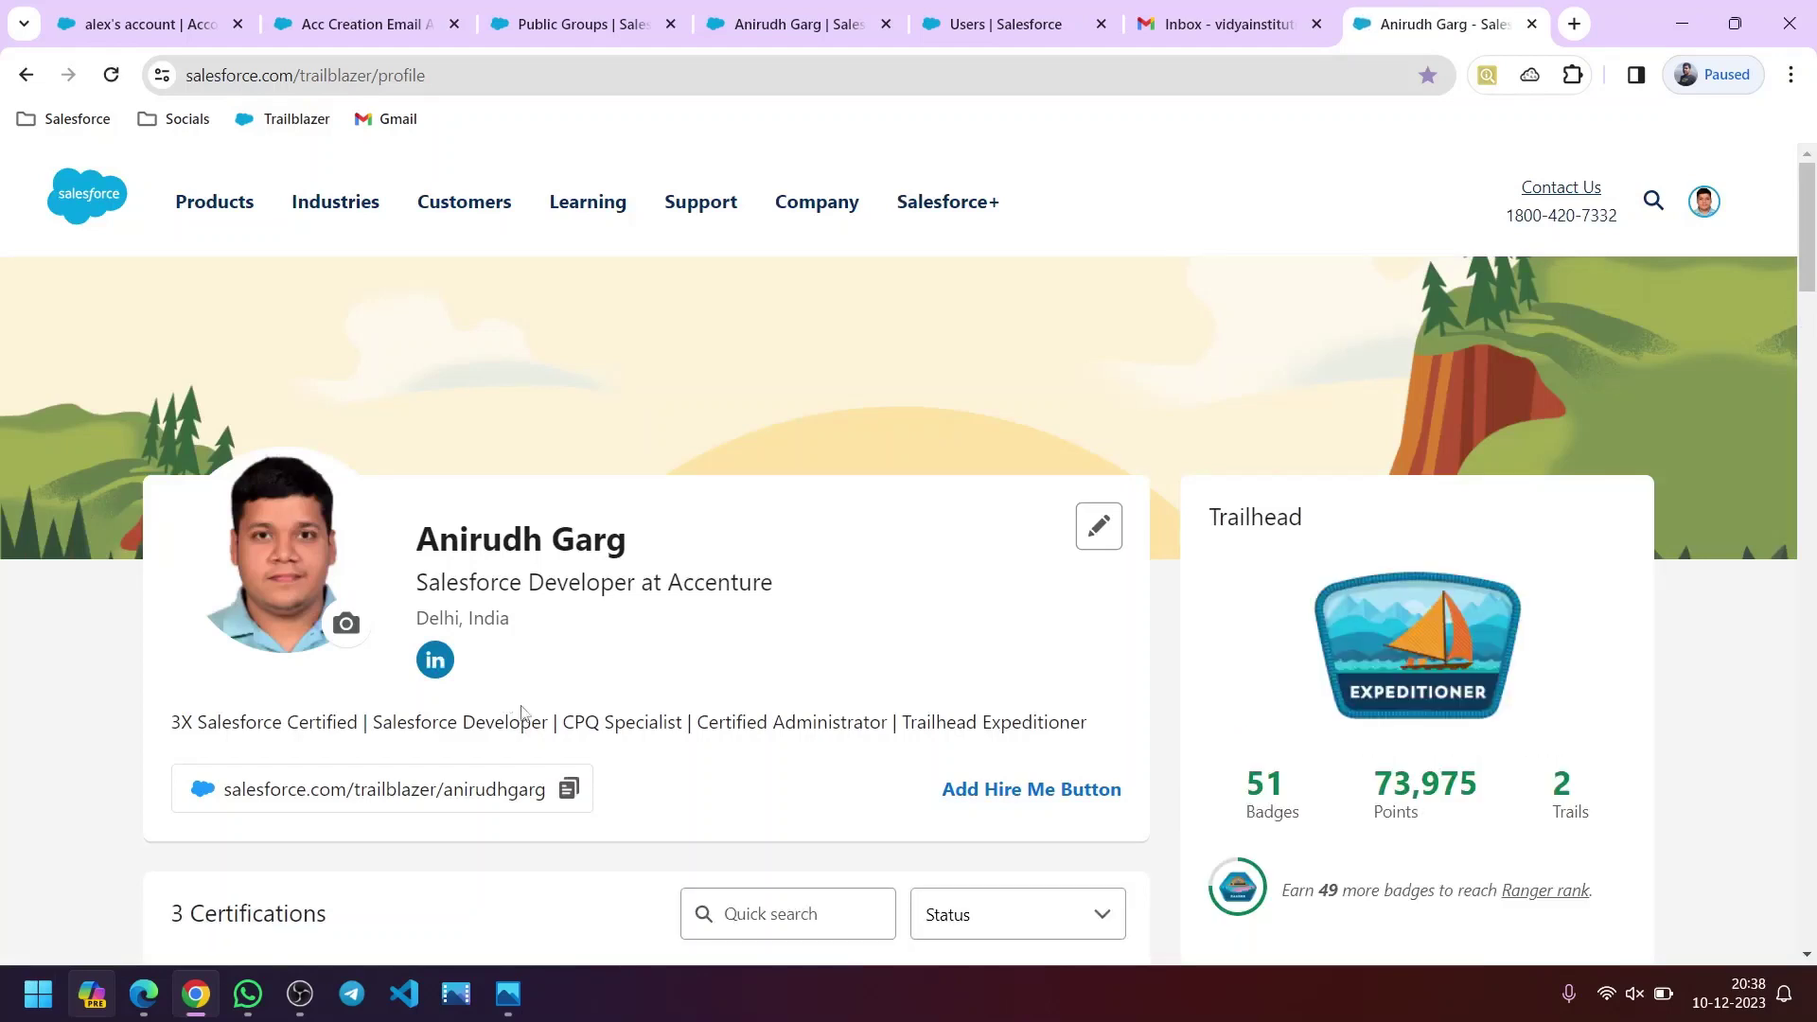
{"action": "scroll", "coordinate": [588, 752], "scroll_direction": "down", "scroll_amount": 1}
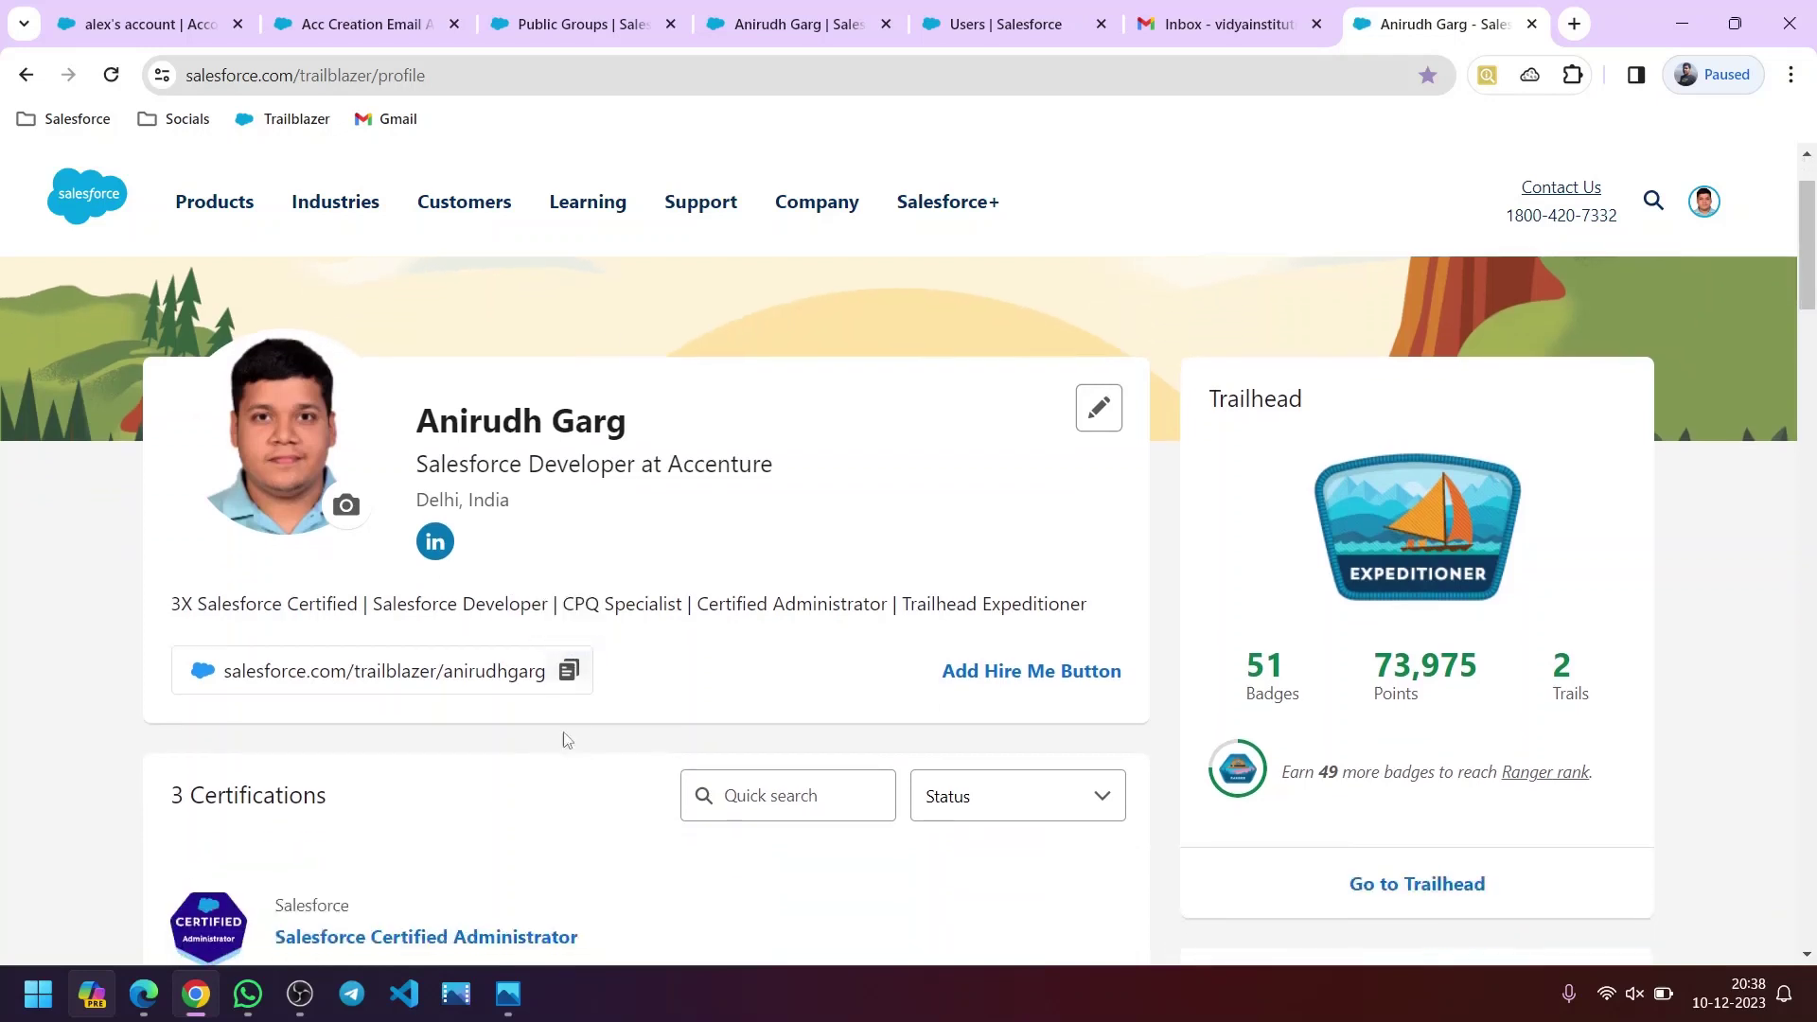
{"action": "left_click", "coordinate": [436, 543]}
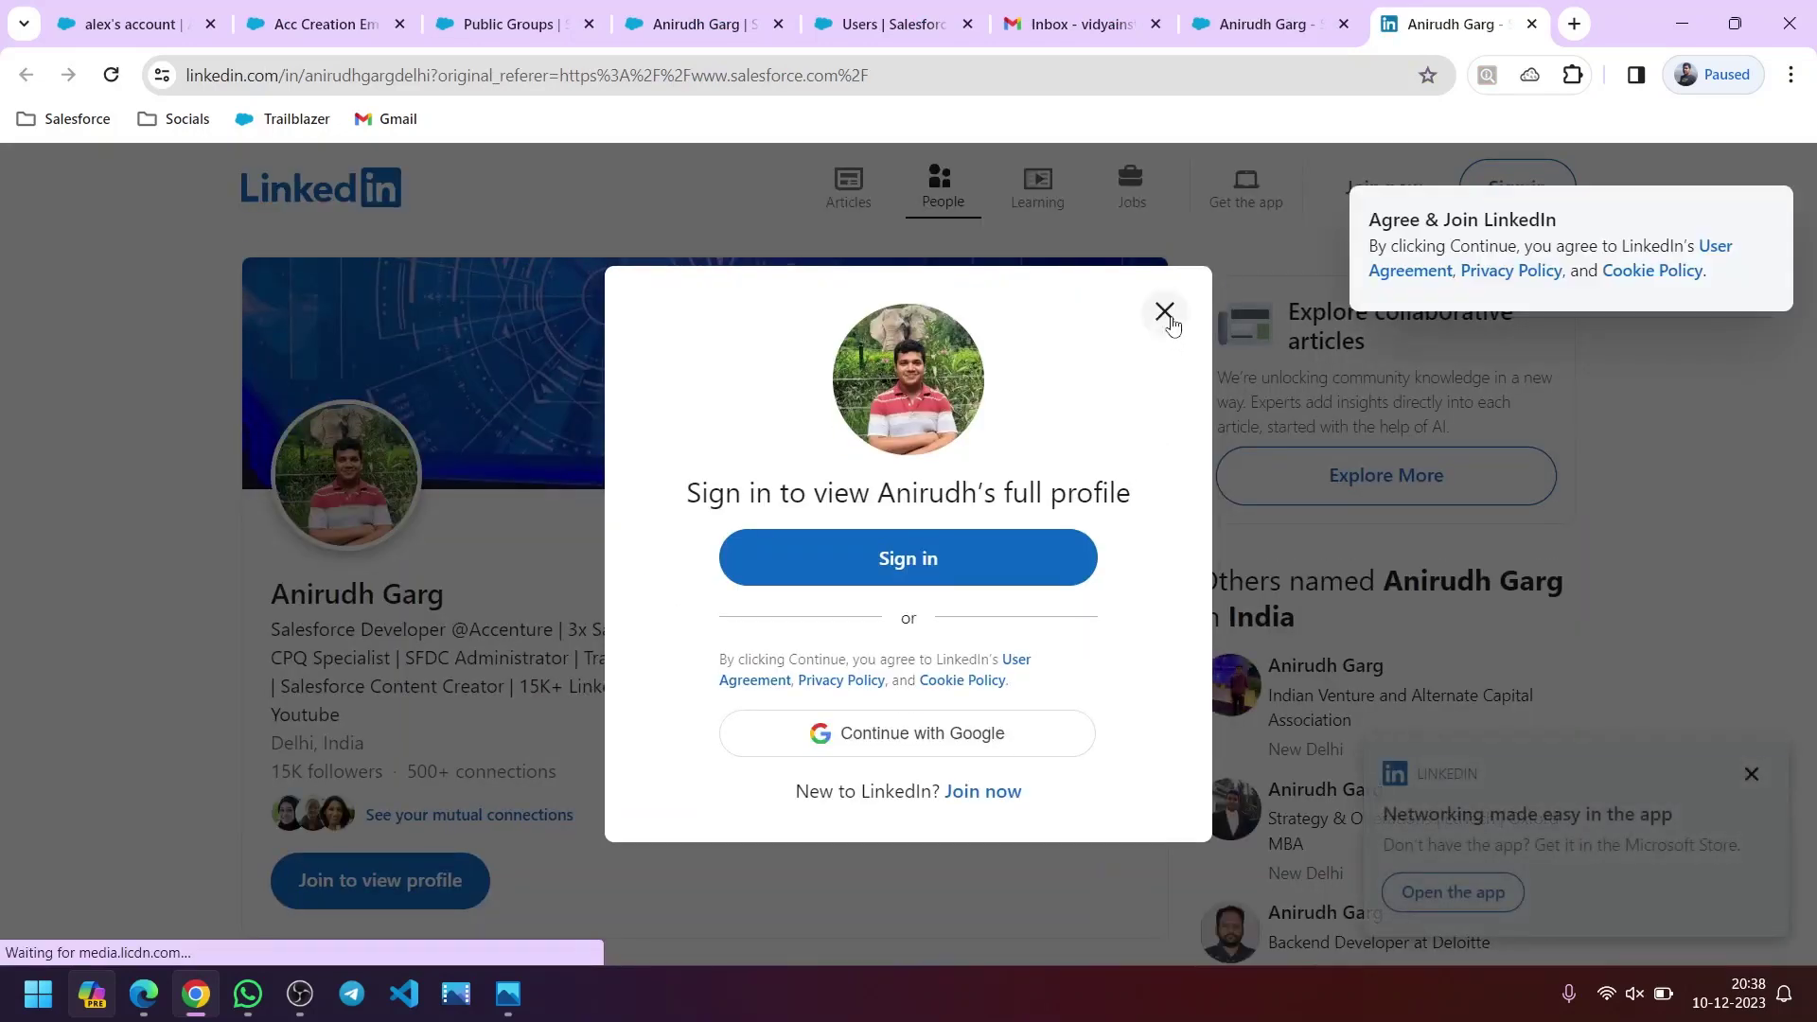
- Dismiss LinkedIn's sign-in modal, the Google sign-in popup, and the get-the-app notification
{"action": "left_click", "coordinate": [1165, 314]}
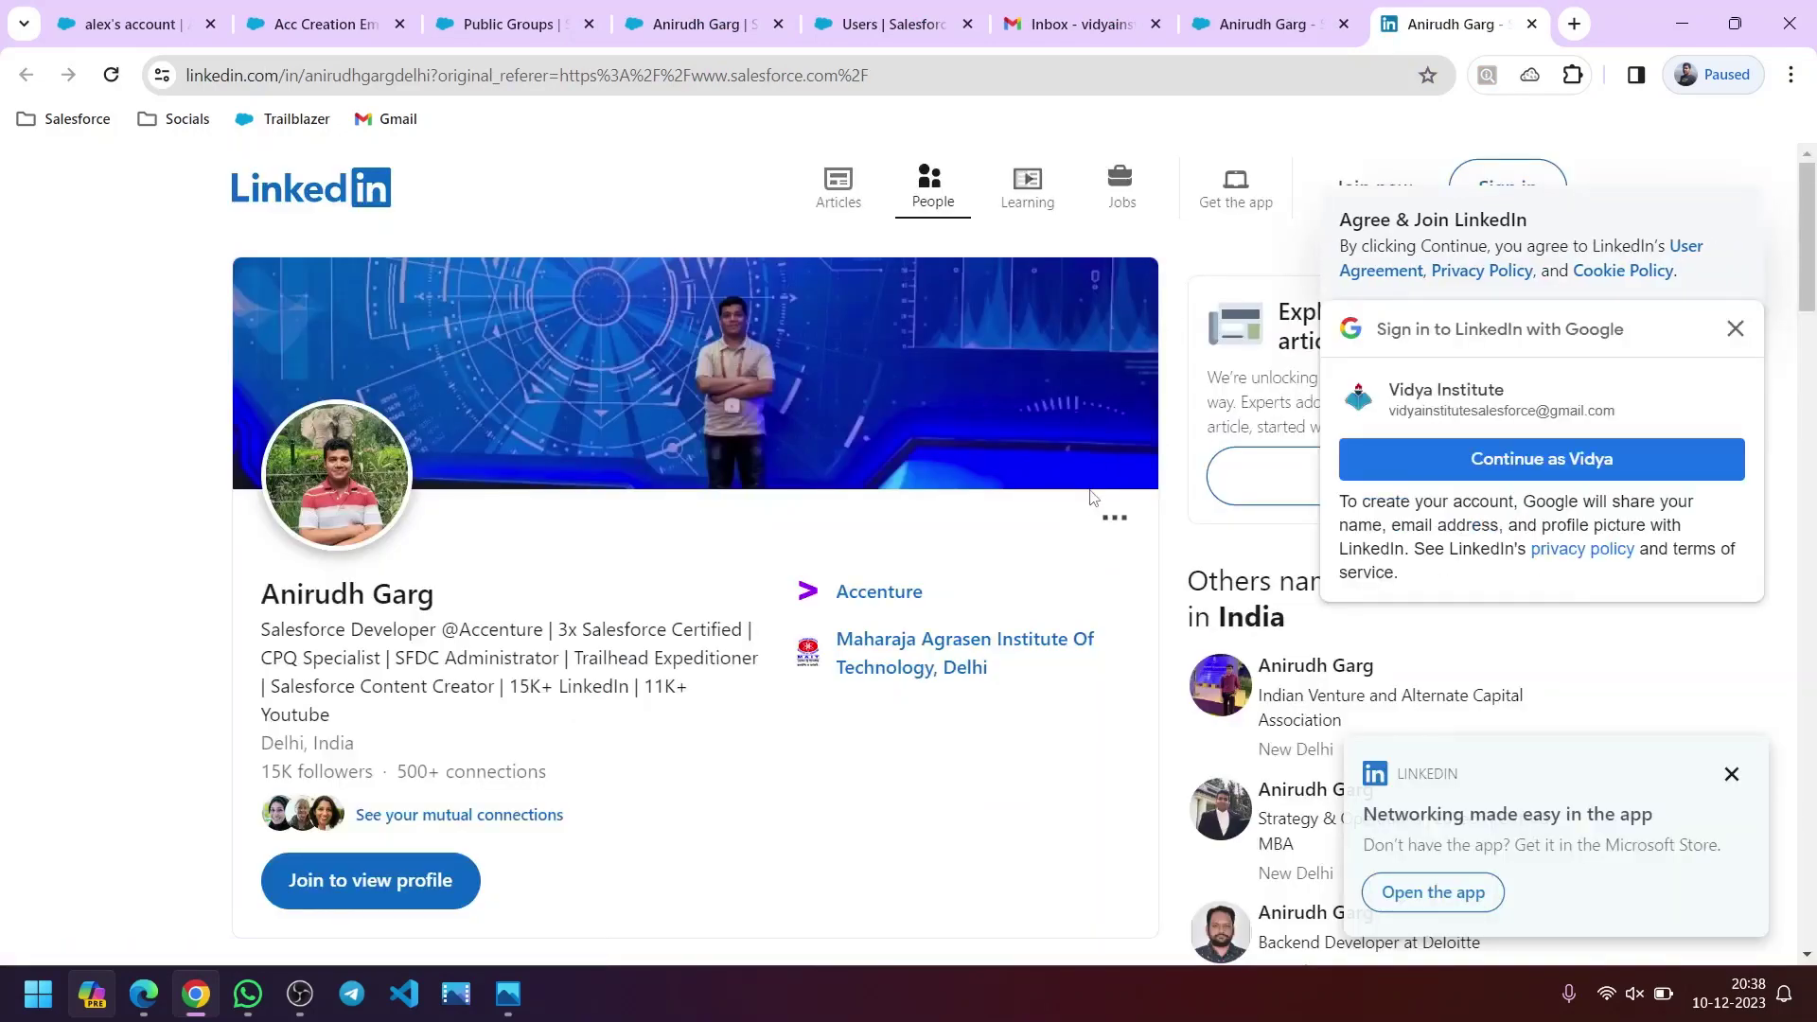
{"action": "left_click", "coordinate": [1736, 329]}
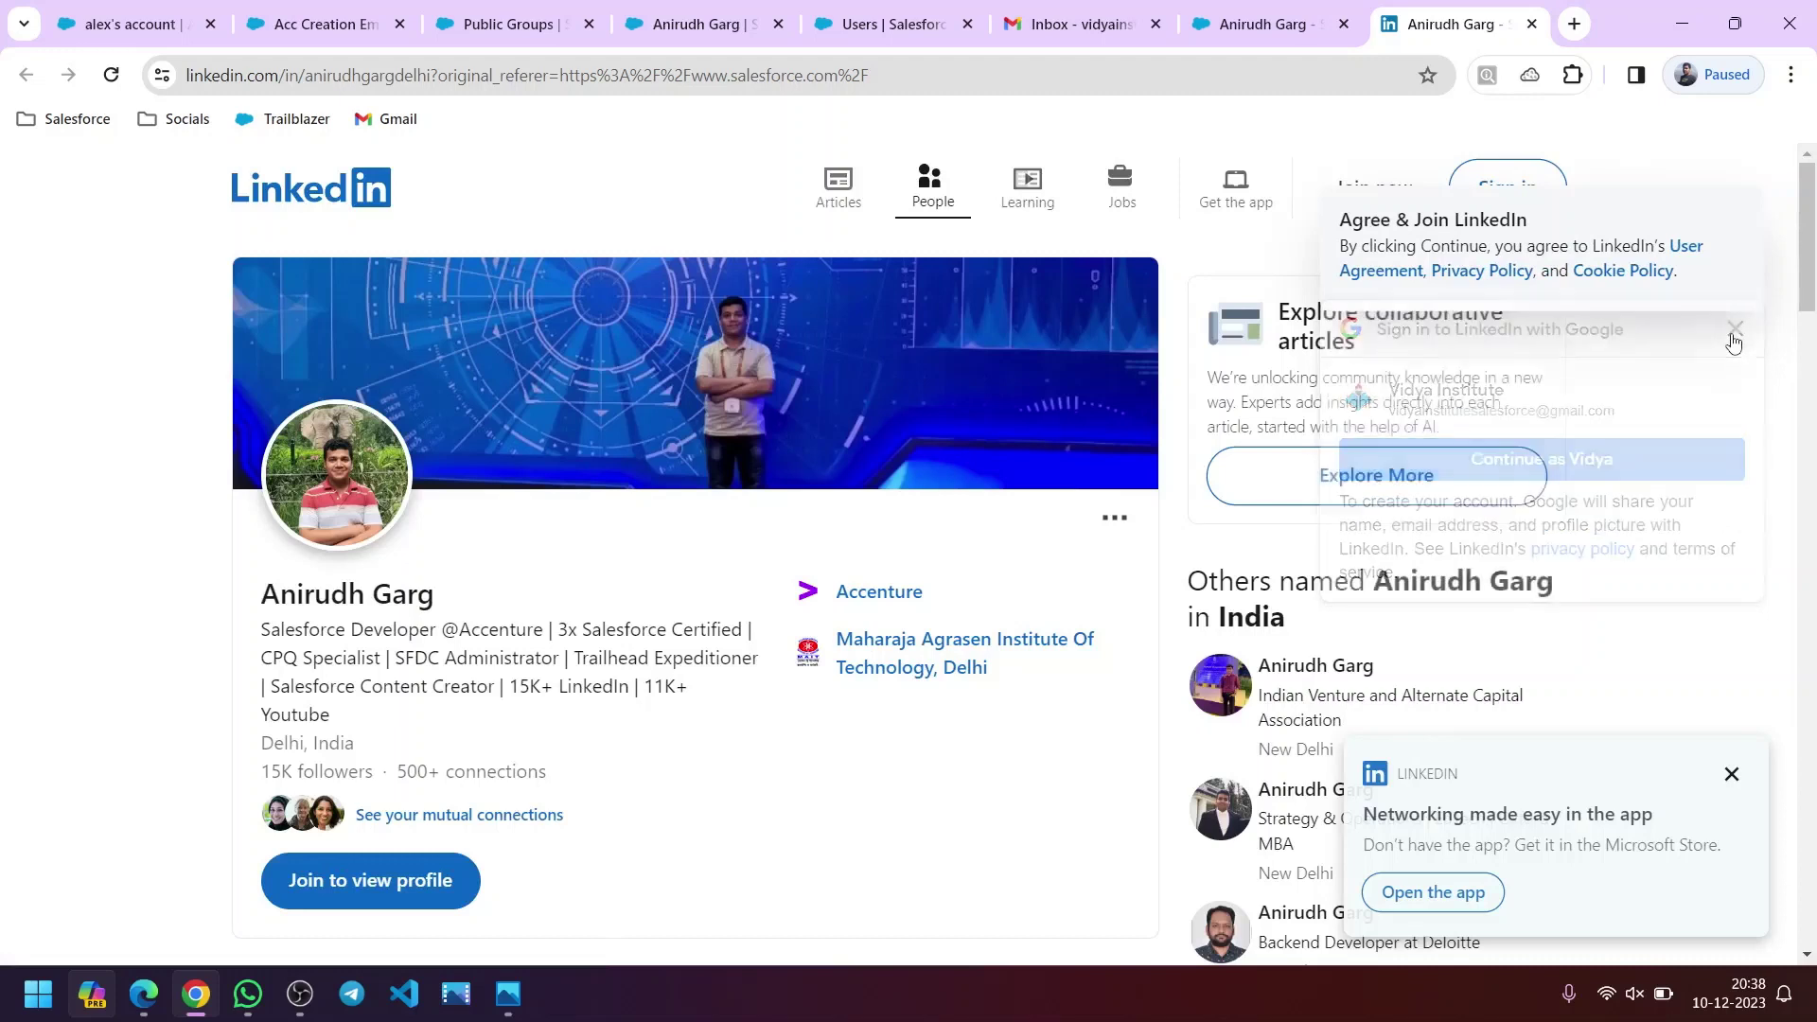
{"action": "left_click", "coordinate": [1731, 775]}
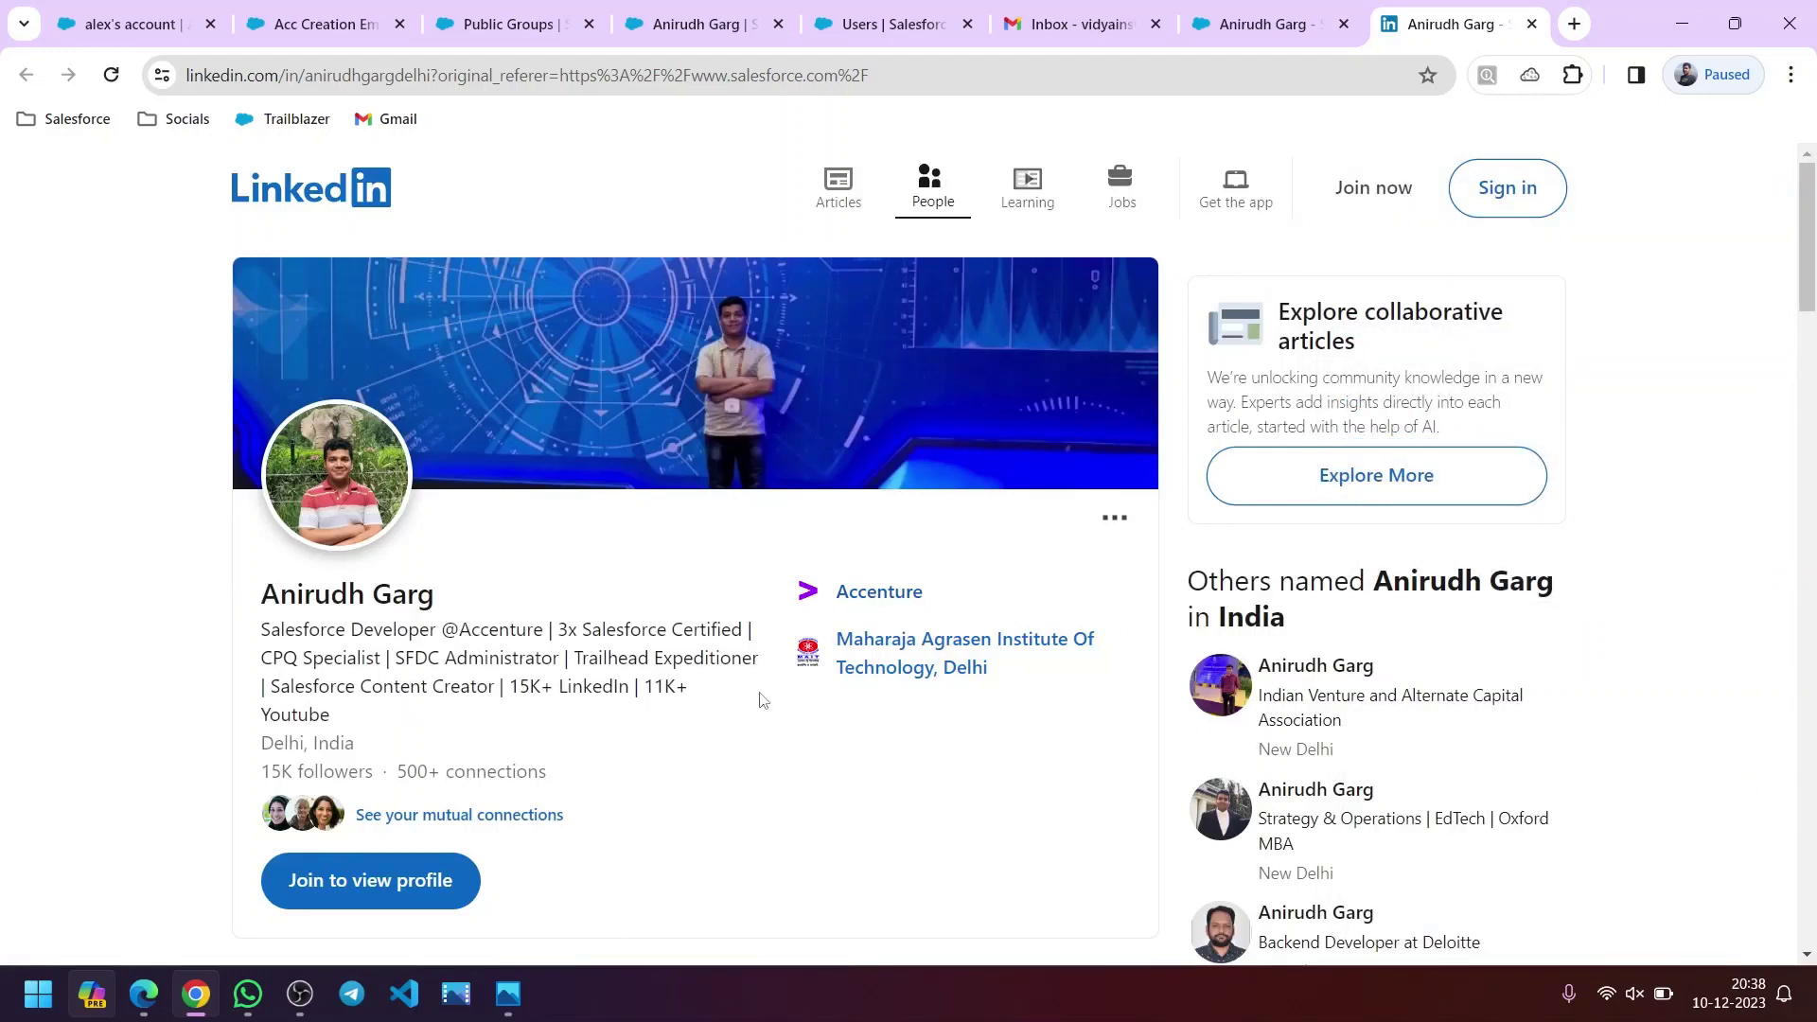